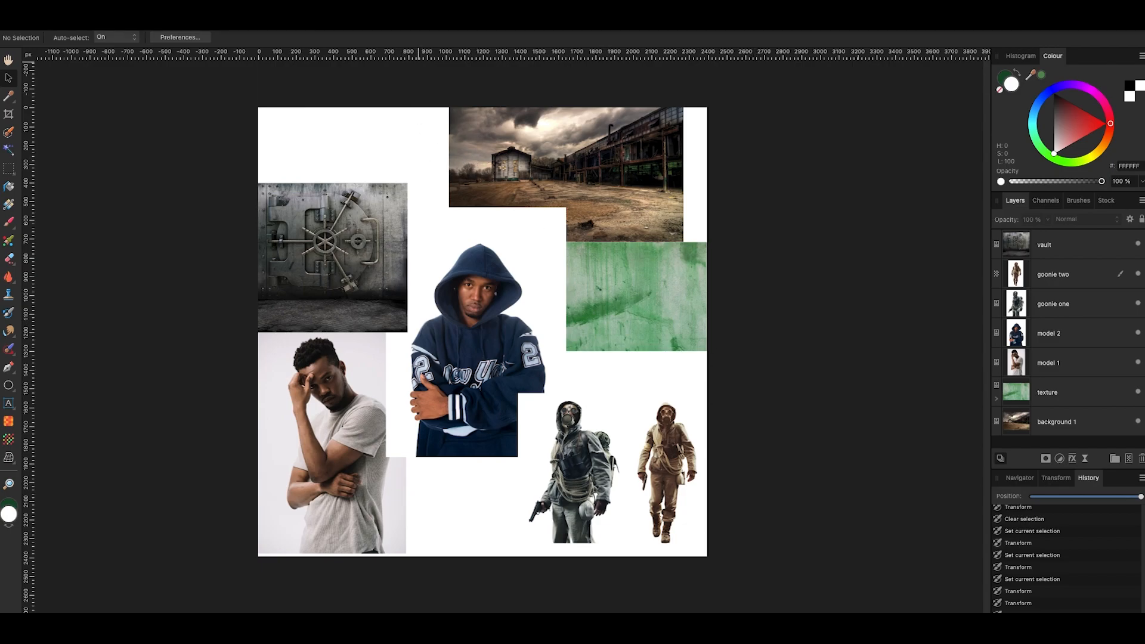
Reset the studio panels to their default layout
{"action": "left_click", "coordinate": [411, 15]}
{"action": "mouse_move", "coordinate": [537, 120]}
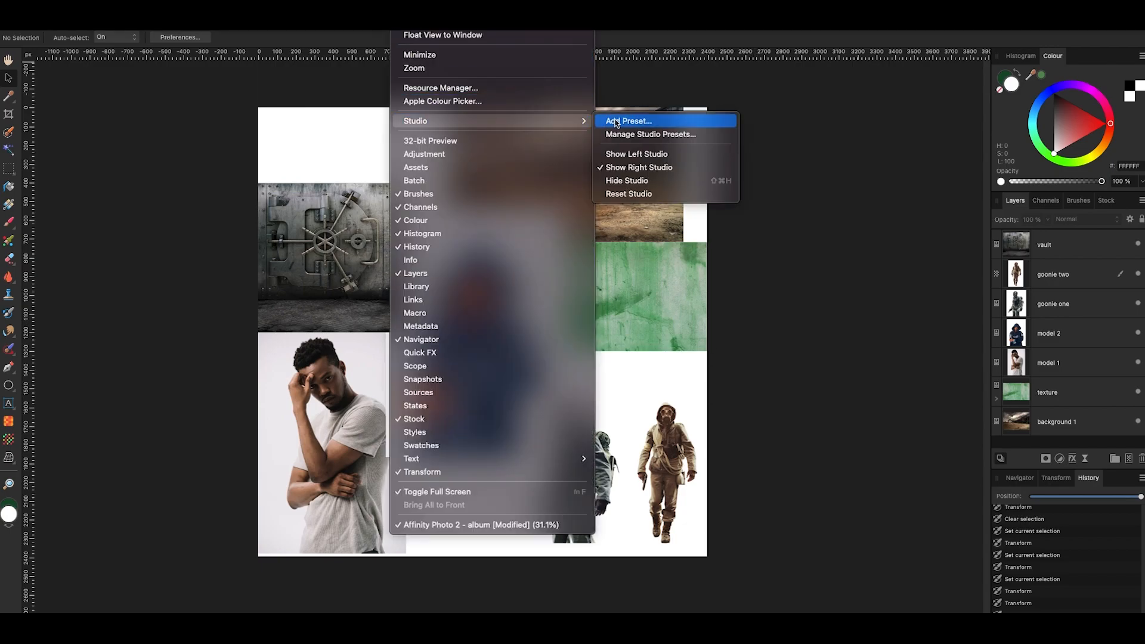
{"action": "left_click", "coordinate": [627, 194]}
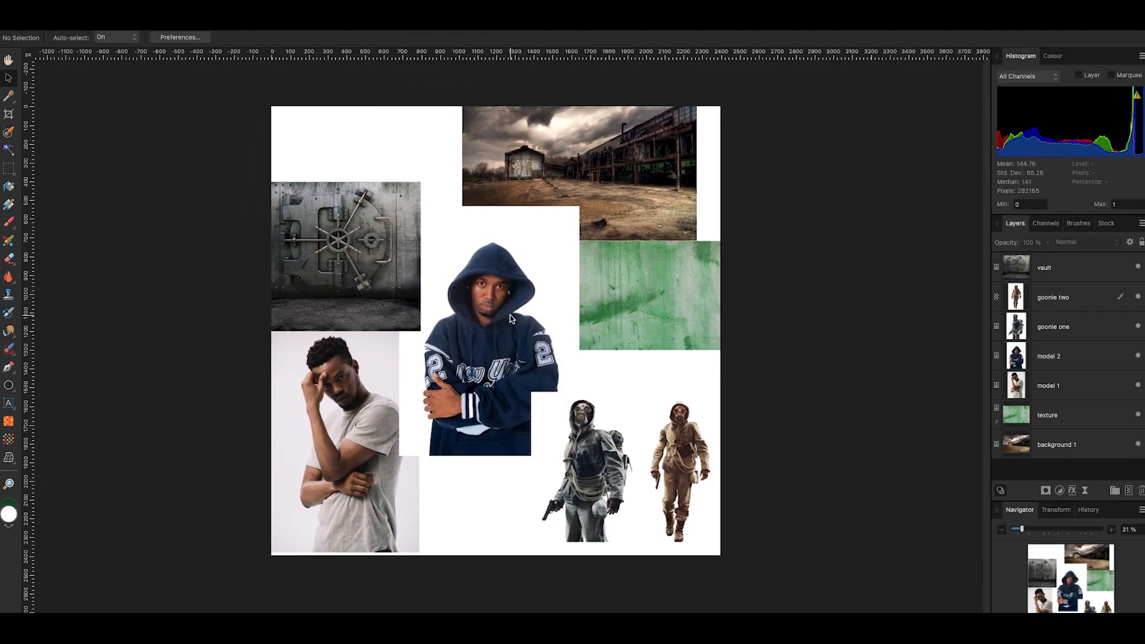
Select the hooded man on the model 2 layer with the Selection Brush and open the selection for refining
{"action": "left_click", "coordinate": [491, 338]}
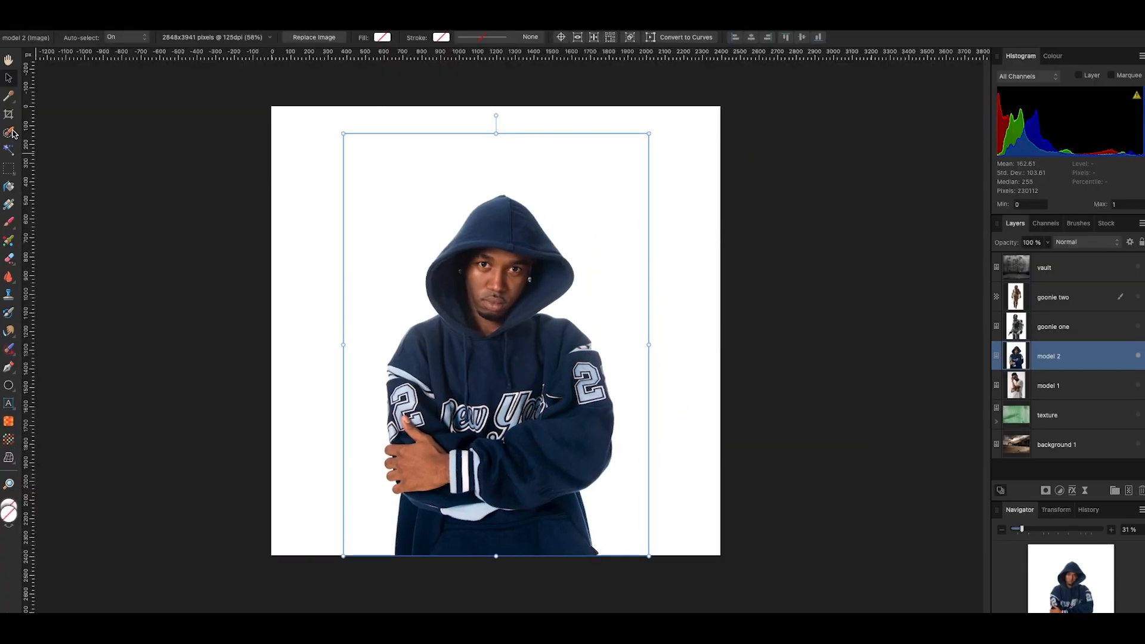
{"action": "key", "text": "w"}
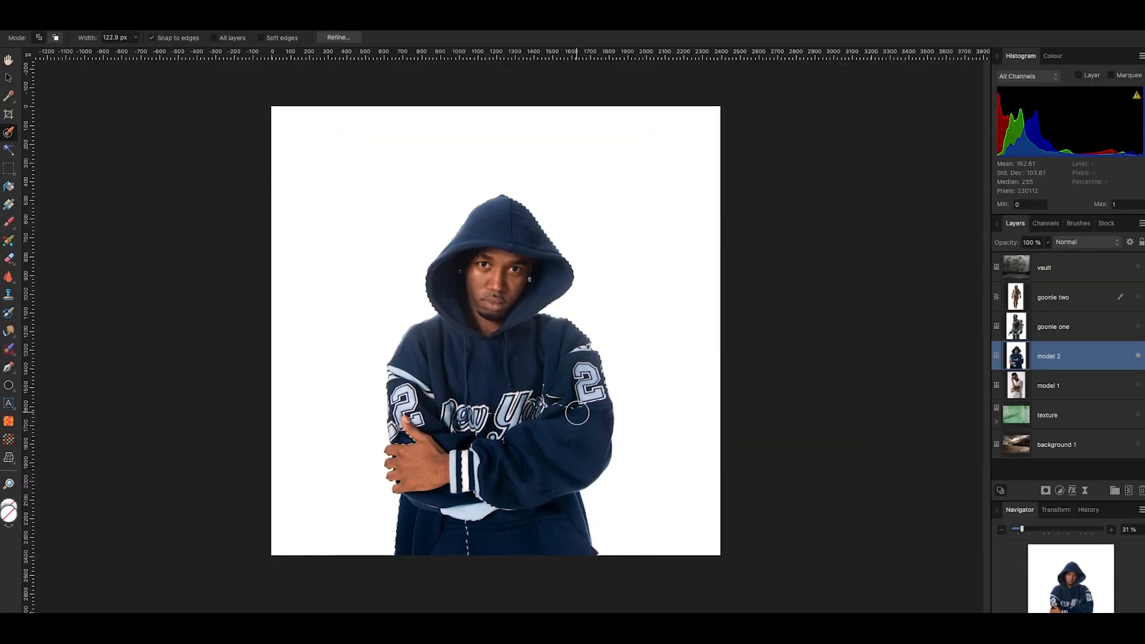
{"action": "scroll", "coordinate": [575, 367], "scroll_direction": "up", "scroll_amount": 5}
{"action": "scroll", "coordinate": [353, 293], "scroll_direction": "right", "scroll_amount": 3}
{"action": "scroll", "coordinate": [580, 314], "scroll_direction": "down", "scroll_amount": 5}
{"action": "scroll", "coordinate": [570, 310], "scroll_direction": "up", "scroll_amount": 5}
{"action": "left_click", "coordinate": [339, 37]}
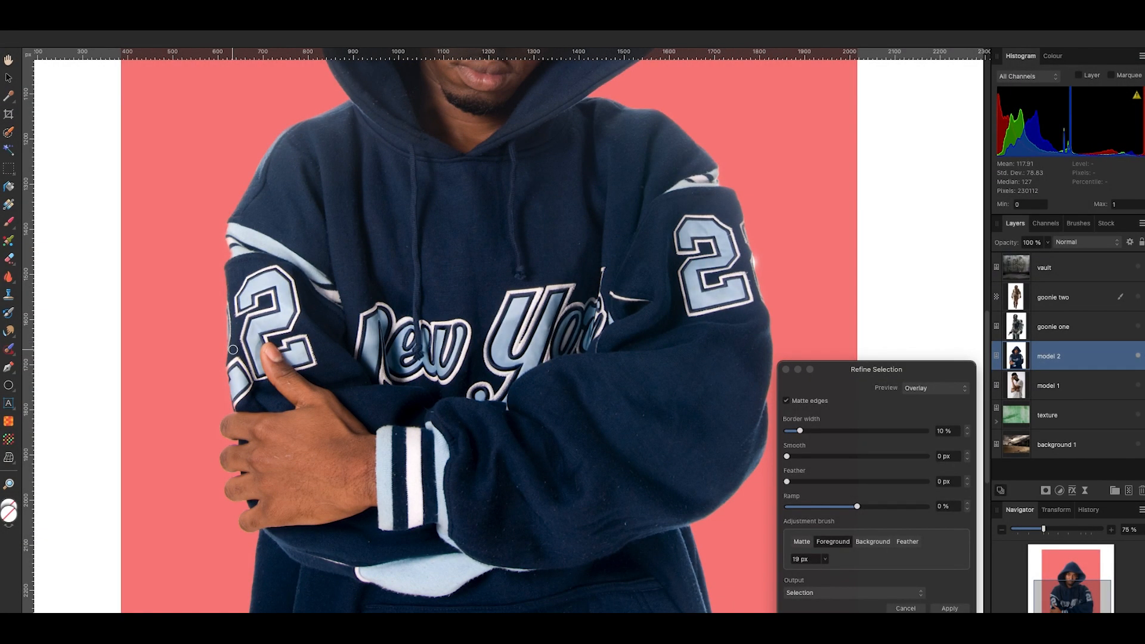
Apply the refined selection of the hooded man with mask output and rename the layer "model two"
{"action": "scroll", "coordinate": [500, 299], "scroll_direction": "up", "scroll_amount": 3}
{"action": "key", "text": "super+0"}
{"action": "left_click", "coordinate": [934, 388]}
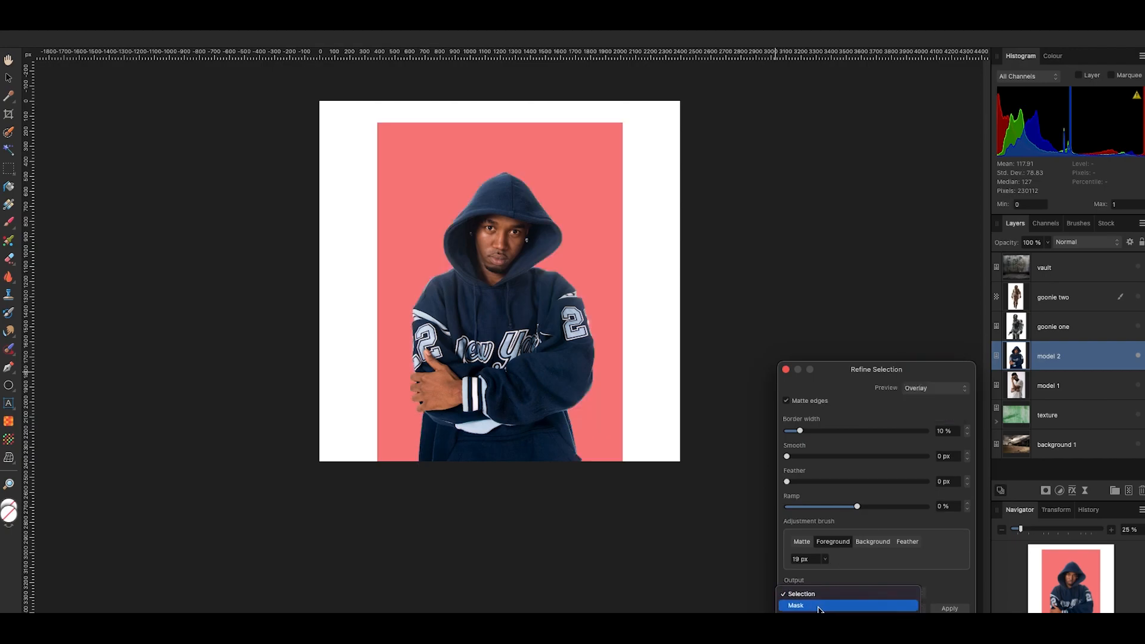
{"action": "left_click", "coordinate": [847, 606]}
{"action": "left_click", "coordinate": [950, 608]}
{"action": "double_click", "coordinate": [1049, 356]}
{"action": "type", "text": "model two"}
{"action": "key", "text": "Return"}
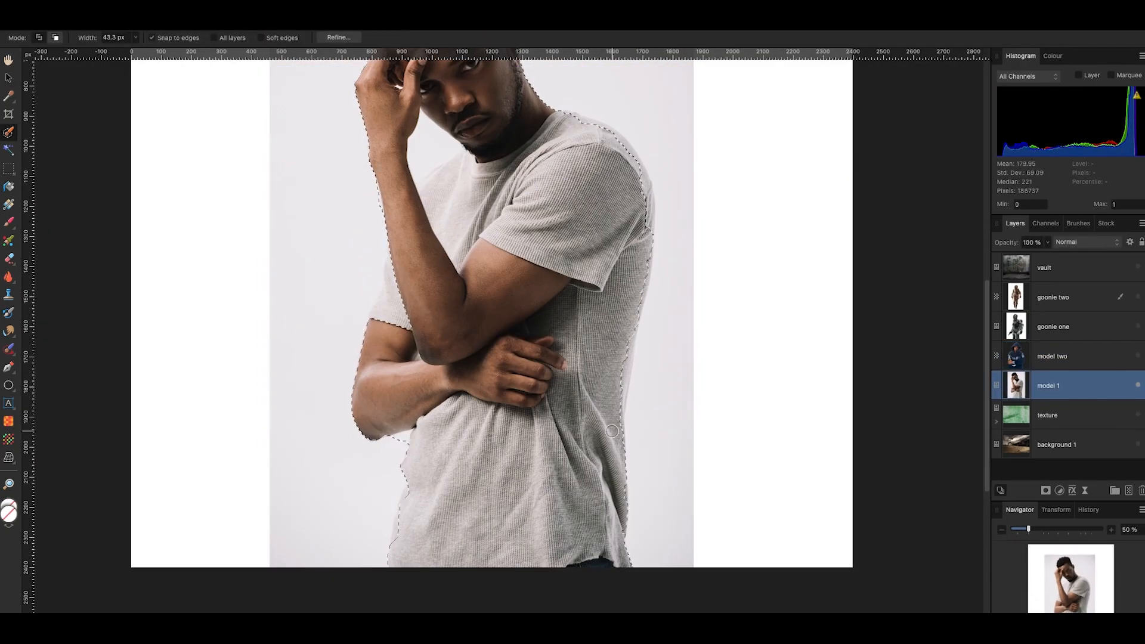
Select the man in the grey T-shirt on the model 1 layer with the Selection Brush
{"action": "scroll", "coordinate": [611, 430], "scroll_direction": "up", "scroll_amount": 2}
{"action": "scroll", "coordinate": [611, 431], "scroll_direction": "down", "scroll_amount": 2}
{"action": "scroll", "coordinate": [611, 431], "scroll_direction": "up", "scroll_amount": 3}
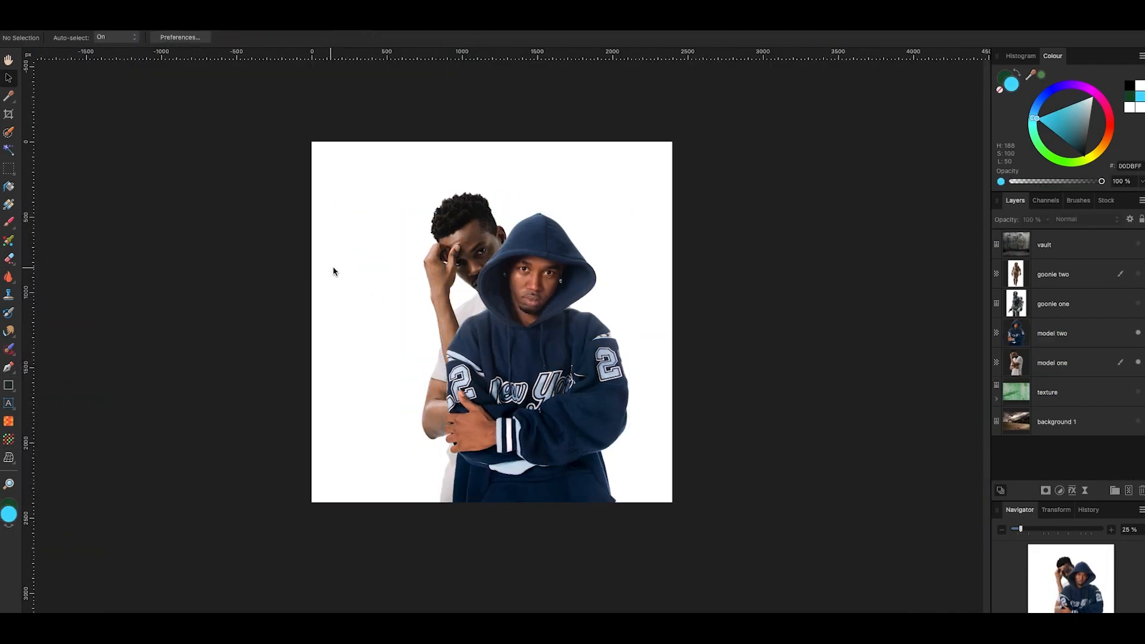
Place the model one cutout left of the canvas centre and shift model two slightly right, so both stand side by side
{"action": "left_click_drag", "start_coordinate": [467, 240], "coordinate": [422, 246]}
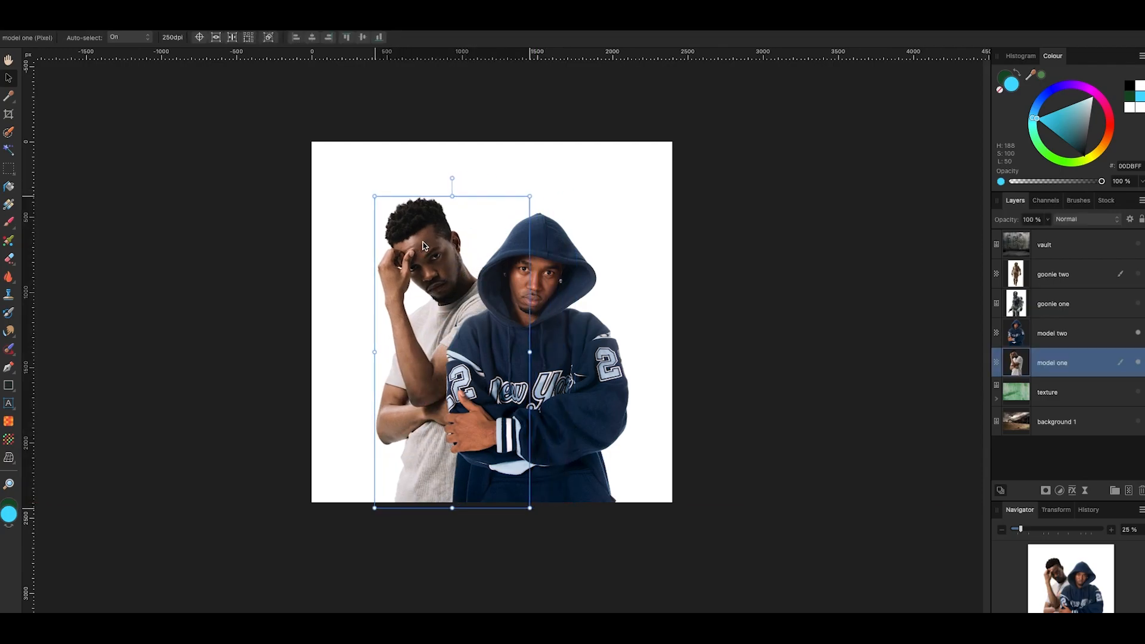
{"action": "left_click_drag", "start_coordinate": [541, 294], "coordinate": [550, 295]}
{"action": "left_click", "coordinate": [418, 270]}
{"action": "left_click_drag", "start_coordinate": [418, 270], "coordinate": [418, 275]}
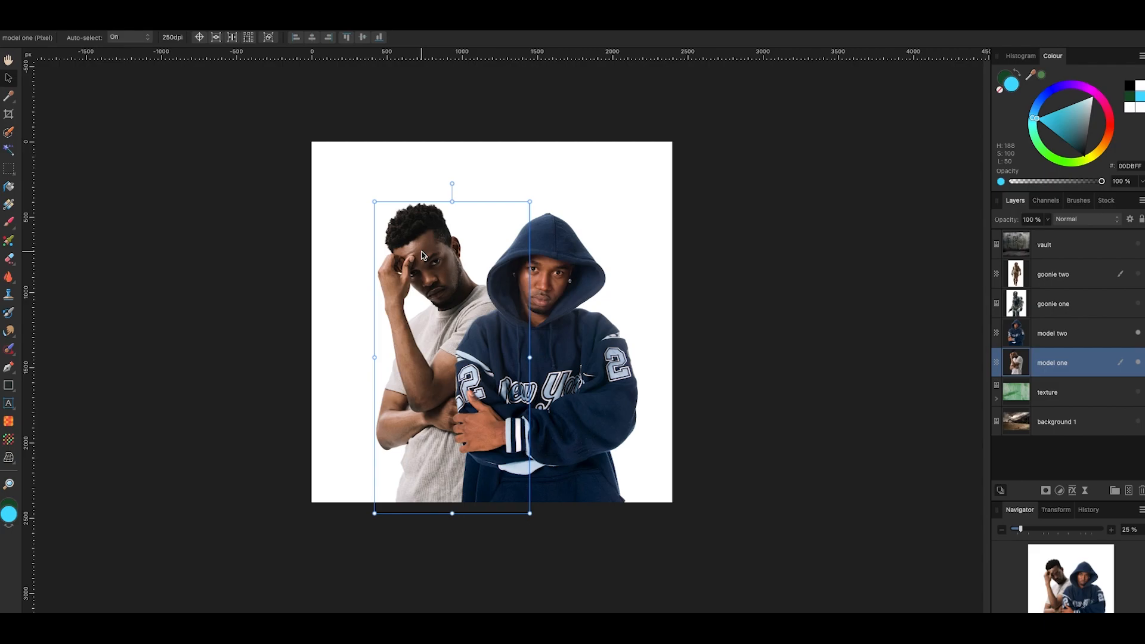
{"action": "left_click_drag", "start_coordinate": [427, 266], "coordinate": [392, 288]}
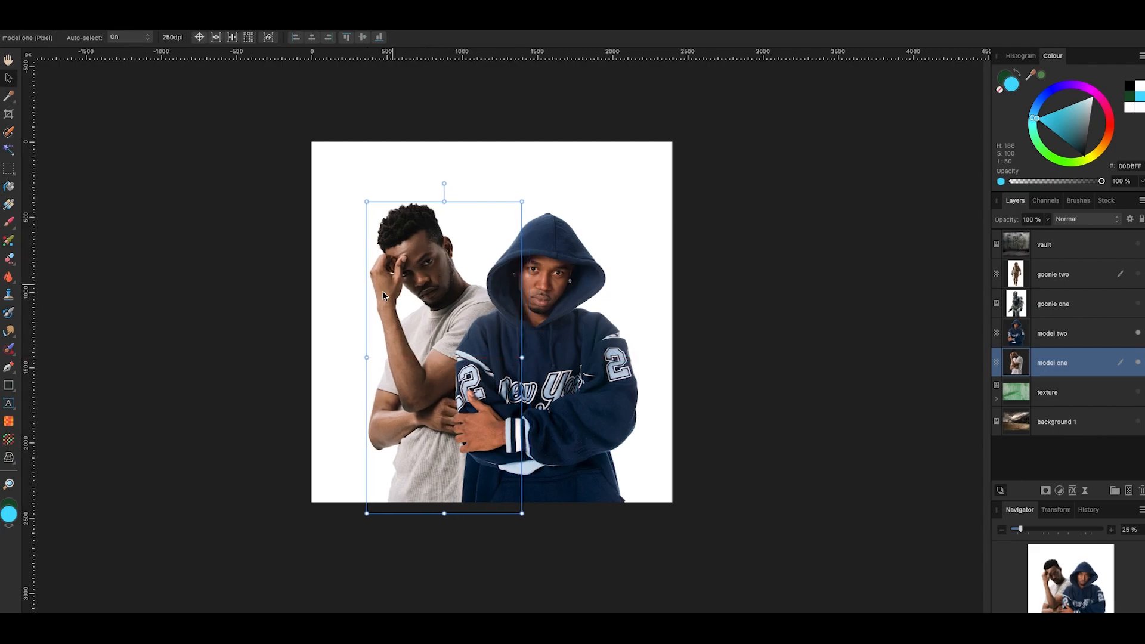
Scale the model two and model one cutouts down slightly so they keep matching heights
{"action": "left_click", "coordinate": [553, 297]}
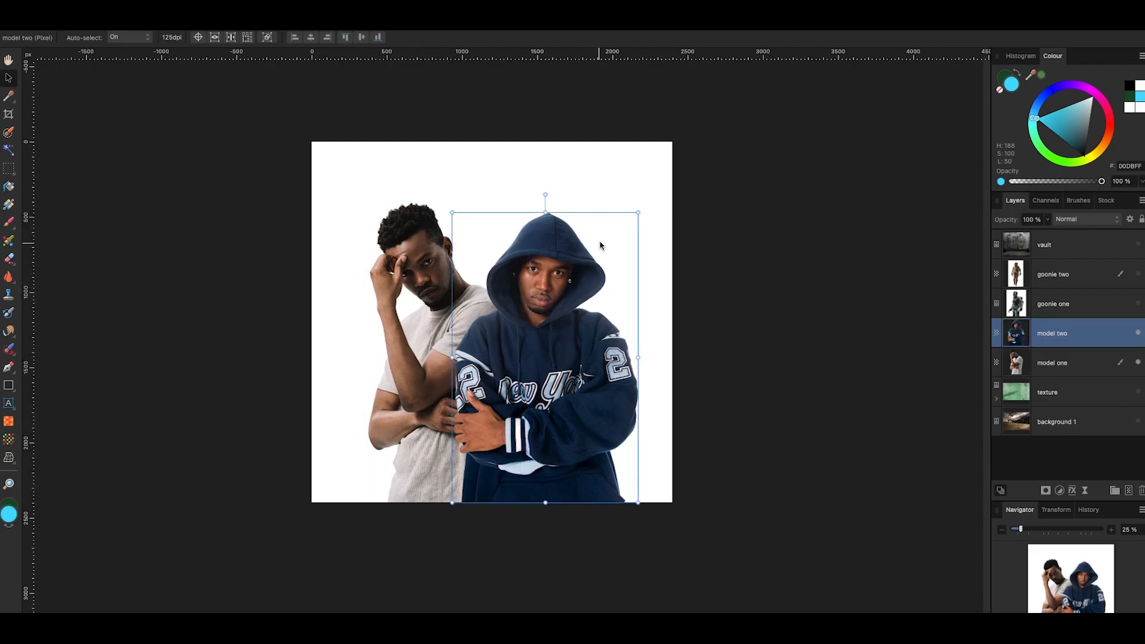
{"action": "left_click_drag", "start_coordinate": [638, 213], "coordinate": [631, 223]}
{"action": "left_click", "coordinate": [454, 289]}
{"action": "left_click_drag", "start_coordinate": [528, 202], "coordinate": [518, 229]}
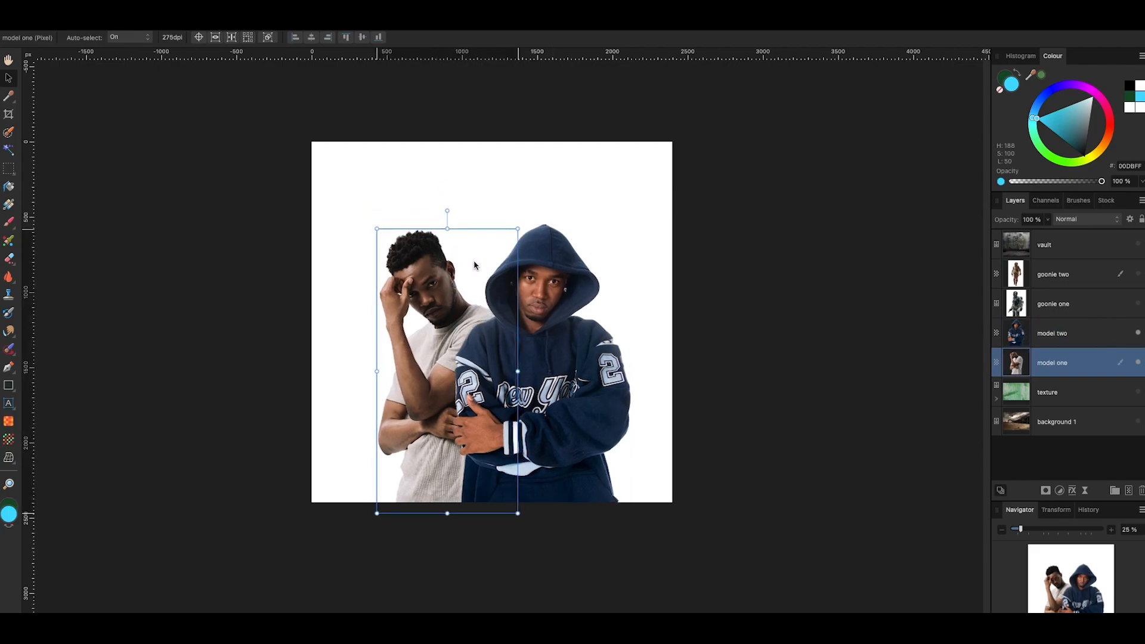
{"action": "left_click", "coordinate": [749, 304]}
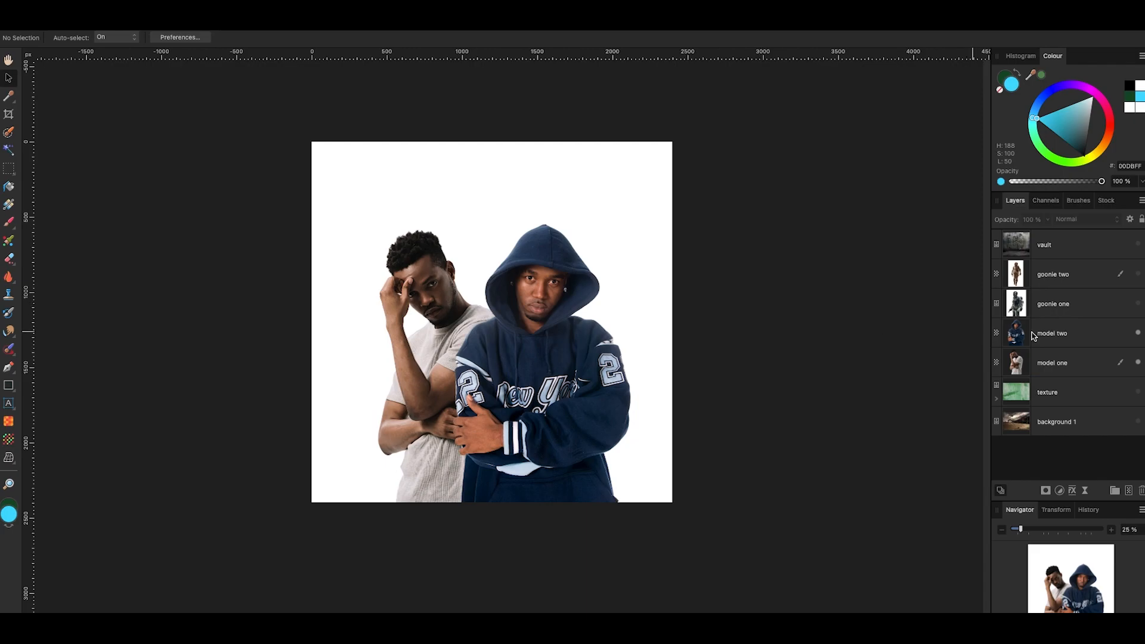
Show the background 1 photo and move it down and left behind the two models
{"action": "left_click", "coordinate": [1138, 423]}
{"action": "left_click", "coordinate": [540, 185]}
{"action": "left_click_drag", "start_coordinate": [470, 252], "coordinate": [404, 297]}
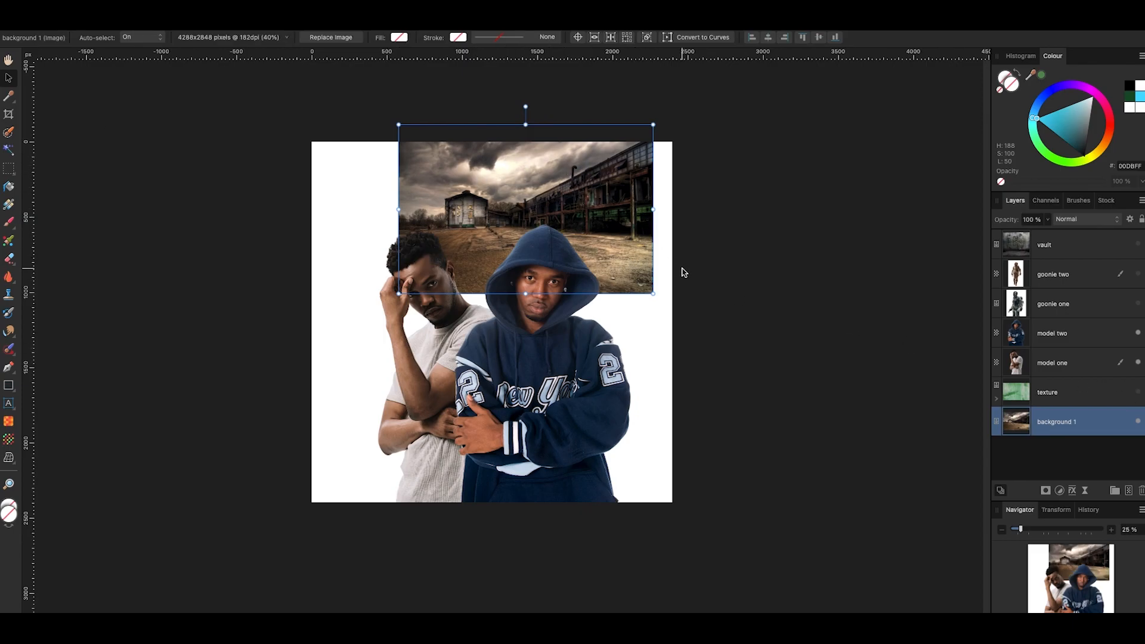
Hide both model layers, then enlarge and position the background 1 photo to span the canvas width around mid-height
{"action": "left_click", "coordinate": [1138, 333]}
{"action": "left_click", "coordinate": [1138, 362]}
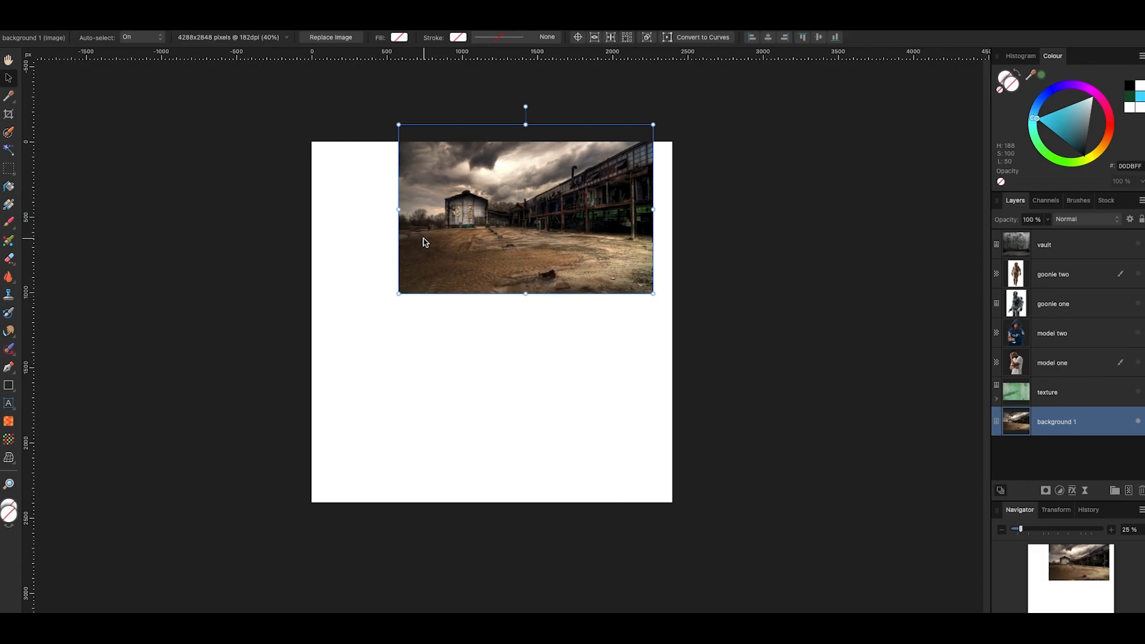
{"action": "left_click_drag", "start_coordinate": [400, 293], "coordinate": [358, 373]}
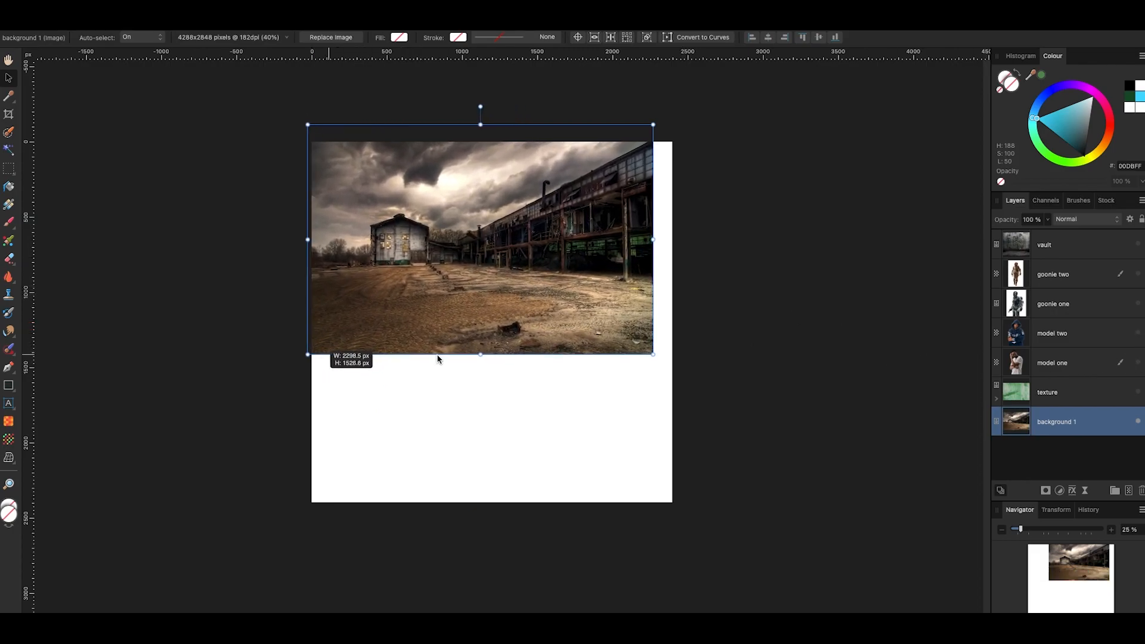
{"action": "left_click_drag", "start_coordinate": [656, 355], "coordinate": [675, 368]}
{"action": "left_click_drag", "start_coordinate": [594, 277], "coordinate": [597, 358]}
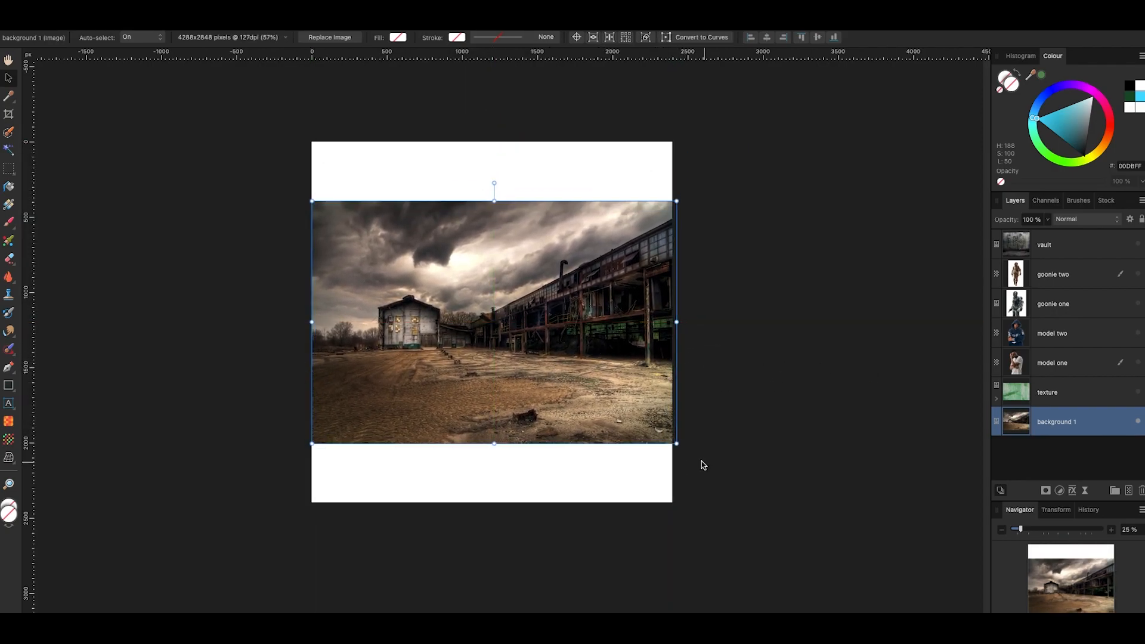
{"action": "left_click_drag", "start_coordinate": [676, 444], "coordinate": [703, 461]}
{"action": "left_click_drag", "start_coordinate": [312, 201], "coordinate": [305, 197]}
{"action": "left_click_drag", "start_coordinate": [703, 196], "coordinate": [672, 216]}
{"action": "left_click_drag", "start_coordinate": [305, 217], "coordinate": [312, 222]}
Cut the sky out of the background 1 photo, using a refined selection of the buildings and ground
{"action": "key", "text": "w"}
{"action": "scroll", "coordinate": [404, 357], "scroll_direction": "up", "scroll_amount": 4}
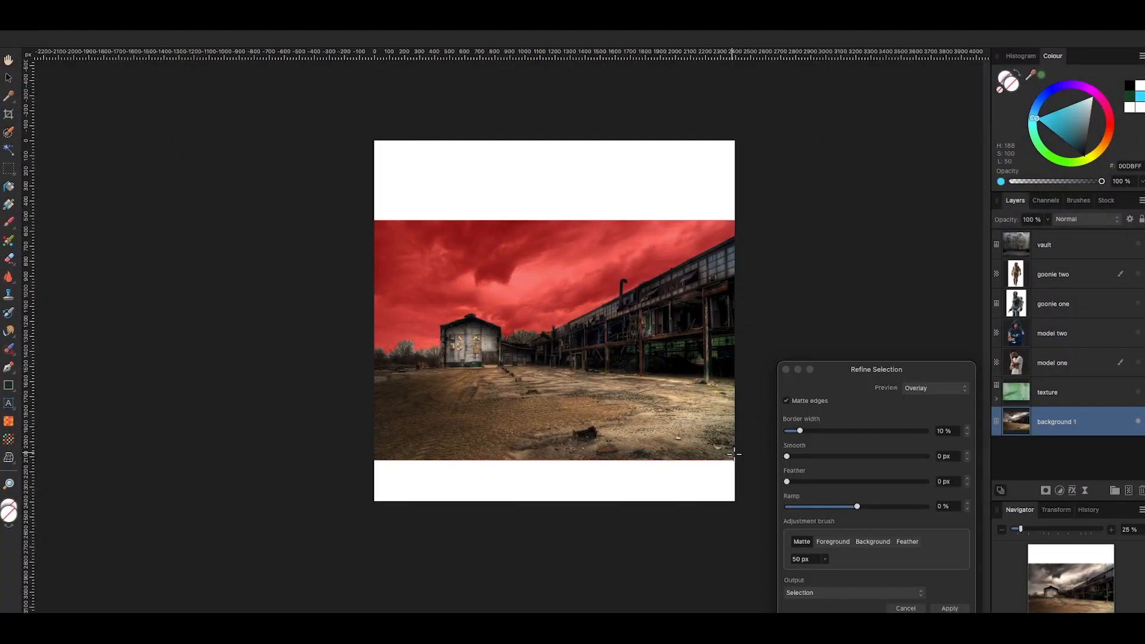
{"action": "left_click", "coordinate": [950, 608]}
{"action": "key", "text": "Delete"}
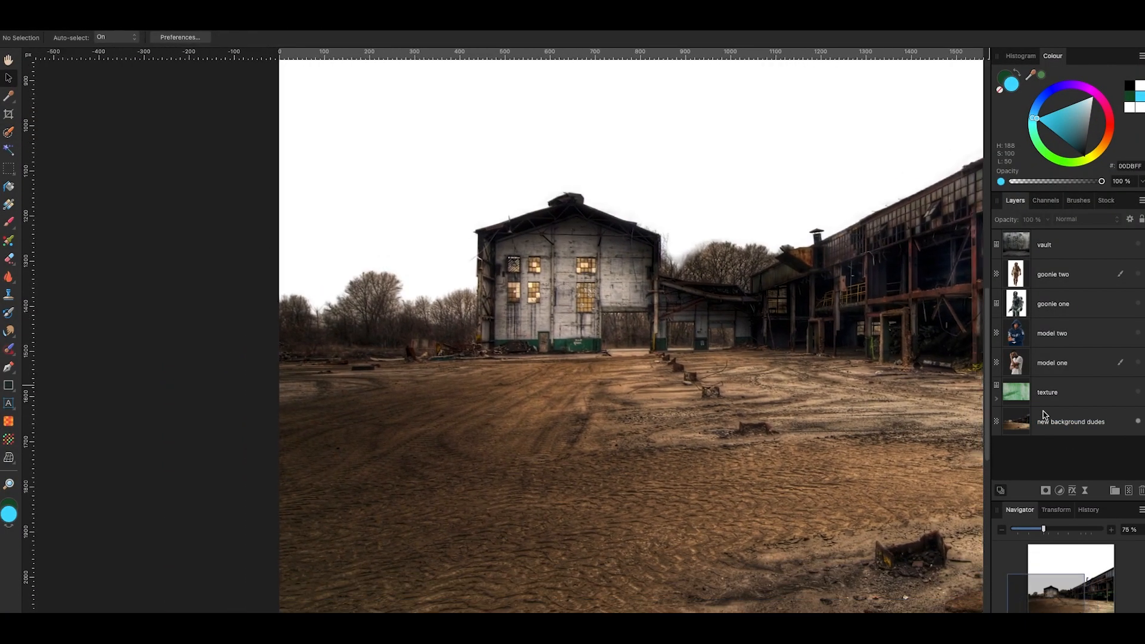
Trace a Pen path from the canvas's left edge along the horizon, up the white building's left wall and over its roof
{"action": "left_click", "coordinate": [1045, 416]}
{"action": "key", "text": "p"}
{"action": "left_click_drag", "start_coordinate": [279, 364], "coordinate": [310, 364]}
{"action": "left_click", "coordinate": [426, 361]}
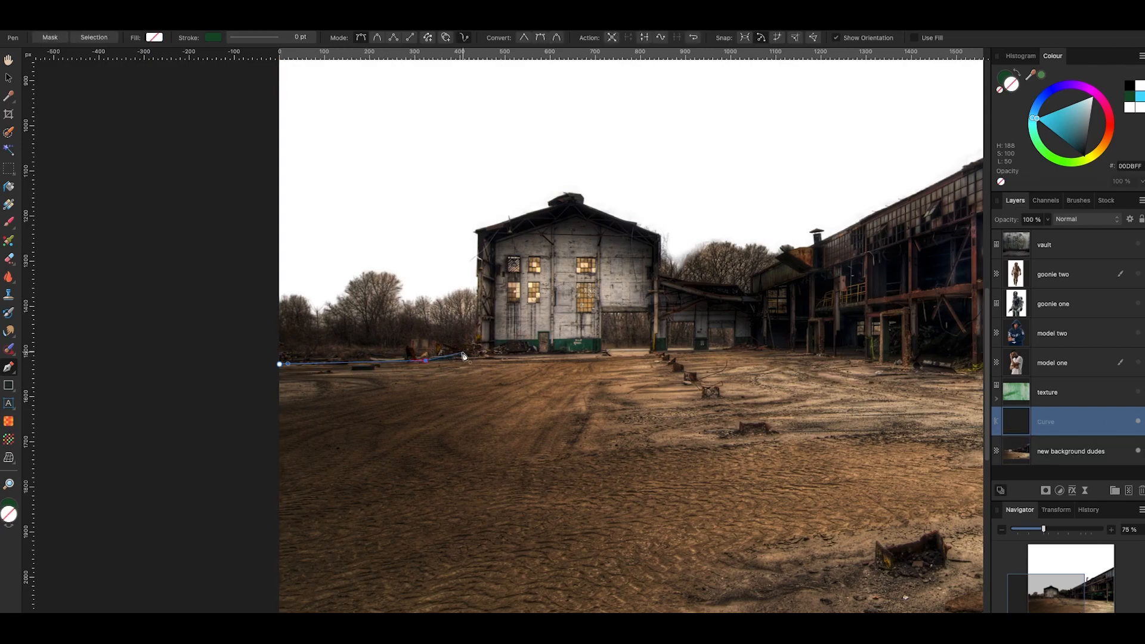
{"action": "left_click", "coordinate": [465, 356]}
{"action": "left_click", "coordinate": [476, 340]}
{"action": "key", "text": "super+plus"}
{"action": "left_click", "coordinate": [469, 254]}
{"action": "key", "text": "super+plus"}
{"action": "left_click_drag", "start_coordinate": [498, 185], "coordinate": [510, 513]}
{"action": "left_click", "coordinate": [595, 328]}
{"action": "left_click", "coordinate": [624, 318]}
{"action": "left_click", "coordinate": [719, 284]}
{"action": "left_click", "coordinate": [813, 352]}
Continue the path along the low connecting roof to the warehouse and close it through the empty sky
{"action": "key", "text": "super+plus"}
{"action": "left_click_drag", "start_coordinate": [926, 526], "coordinate": [234, 408]}
{"action": "left_click", "coordinate": [350, 254]}
{"action": "left_click", "coordinate": [439, 303]}
{"action": "left_click", "coordinate": [438, 464]}
{"action": "left_click", "coordinate": [511, 482]}
{"action": "left_click", "coordinate": [754, 503]}
{"action": "left_click", "coordinate": [922, 410]}
{"action": "key", "text": "super+minus"}
{"action": "key", "text": "super+minus"}
{"action": "left_click", "coordinate": [100, 477]}
{"action": "left_click", "coordinate": [180, 501]}
Convert the path to a selection, erase the trees inside it from the background, and deselect
{"action": "left_click", "coordinate": [94, 37]}
{"action": "key", "text": "e"}
{"action": "left_click_drag", "start_coordinate": [346, 477], "coordinate": [1029, 353]}
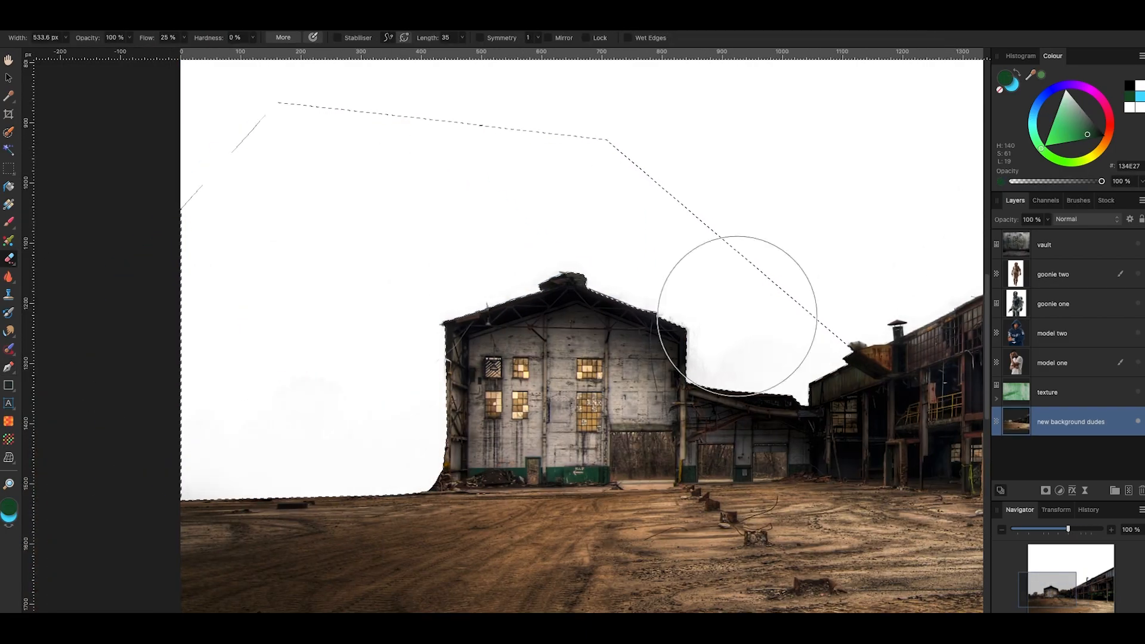
{"action": "key", "text": "super+d"}
Reposition the cut-out background over the lower part of the canvas and show the model two and model one layers
{"action": "key", "text": "super+minus"}
{"action": "key", "text": "v"}
{"action": "left_click_drag", "start_coordinate": [686, 287], "coordinate": [652, 291]}
{"action": "left_click", "coordinate": [803, 228]}
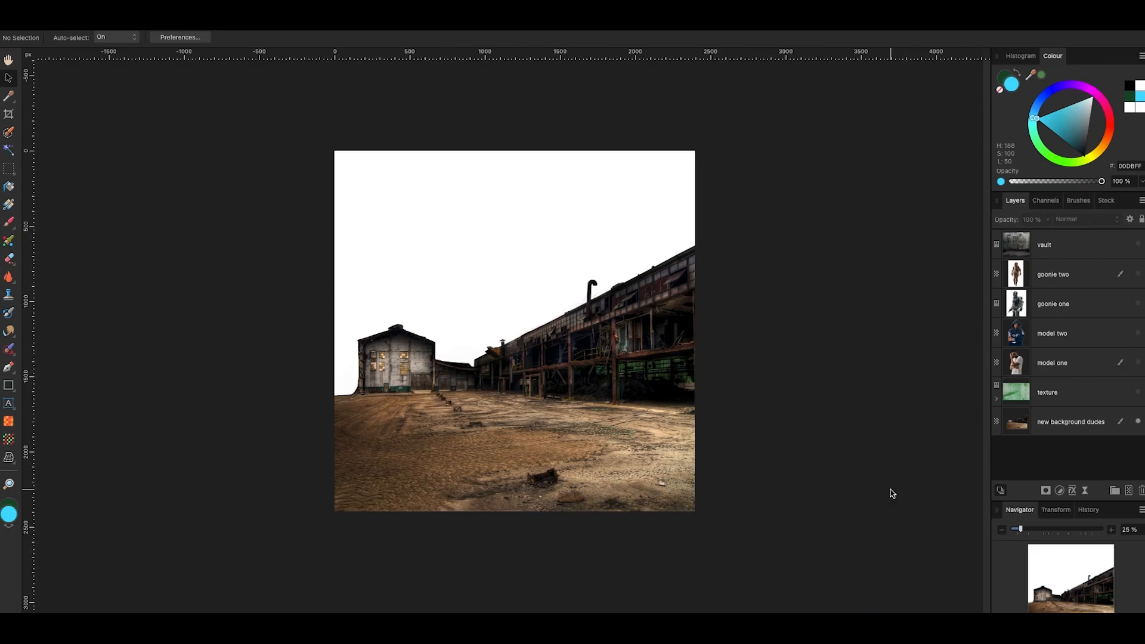
{"action": "left_click", "coordinate": [1138, 333]}
{"action": "left_click", "coordinate": [1138, 362]}
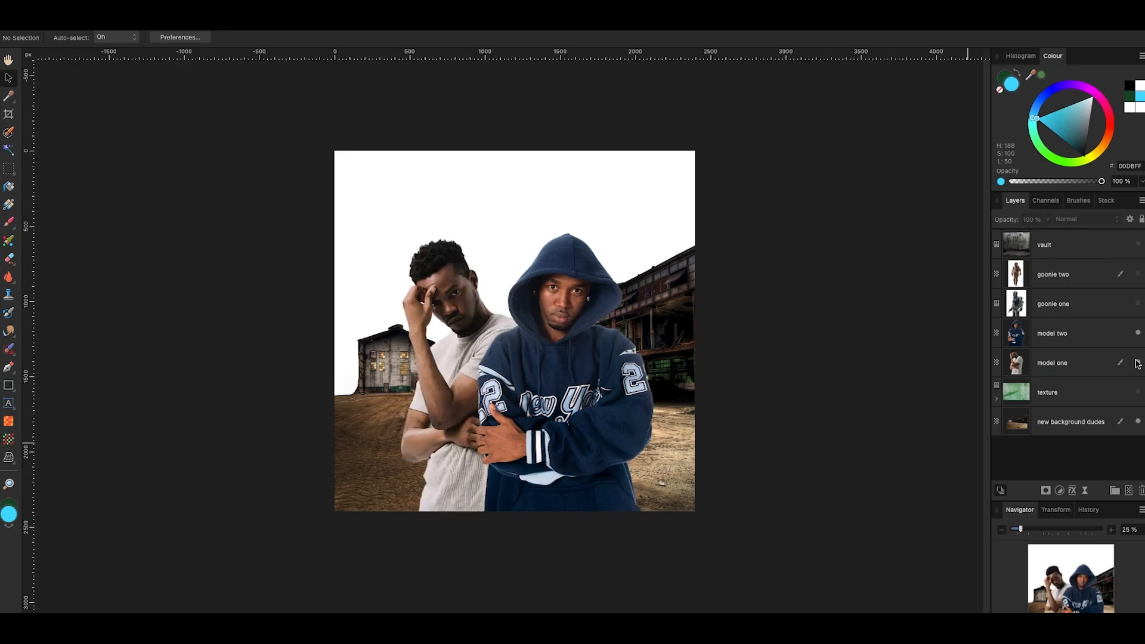
Show the vault image and enlarge it to cover the canvas width from above its upper edge
{"action": "left_click", "coordinate": [1138, 244]}
{"action": "left_click", "coordinate": [445, 213]}
{"action": "left_click_drag", "start_coordinate": [457, 211], "coordinate": [661, 140]}
{"action": "left_click_drag", "start_coordinate": [554, 273], "coordinate": [566, 352]}
{"action": "left_click_drag", "start_coordinate": [614, 411], "coordinate": [702, 487]}
{"action": "left_click_drag", "start_coordinate": [642, 436], "coordinate": [640, 407]}
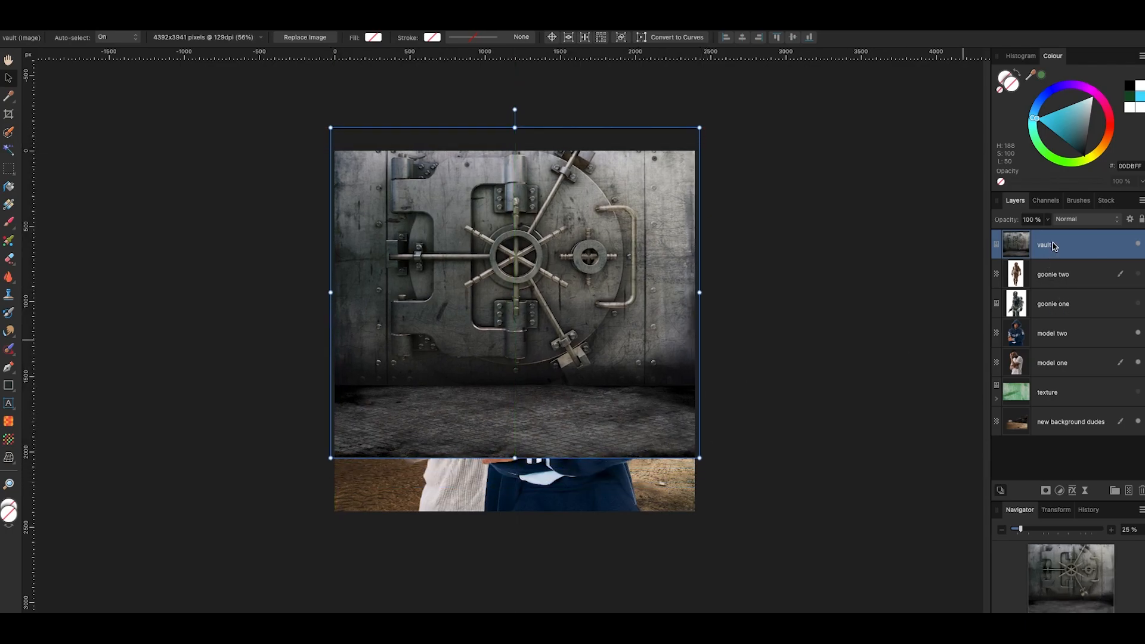
Move the vault layer beneath new background dudes and fit it to the canvas width of 2400 px, shifted slightly upward
{"action": "left_click_drag", "start_coordinate": [1050, 246], "coordinate": [1051, 432]}
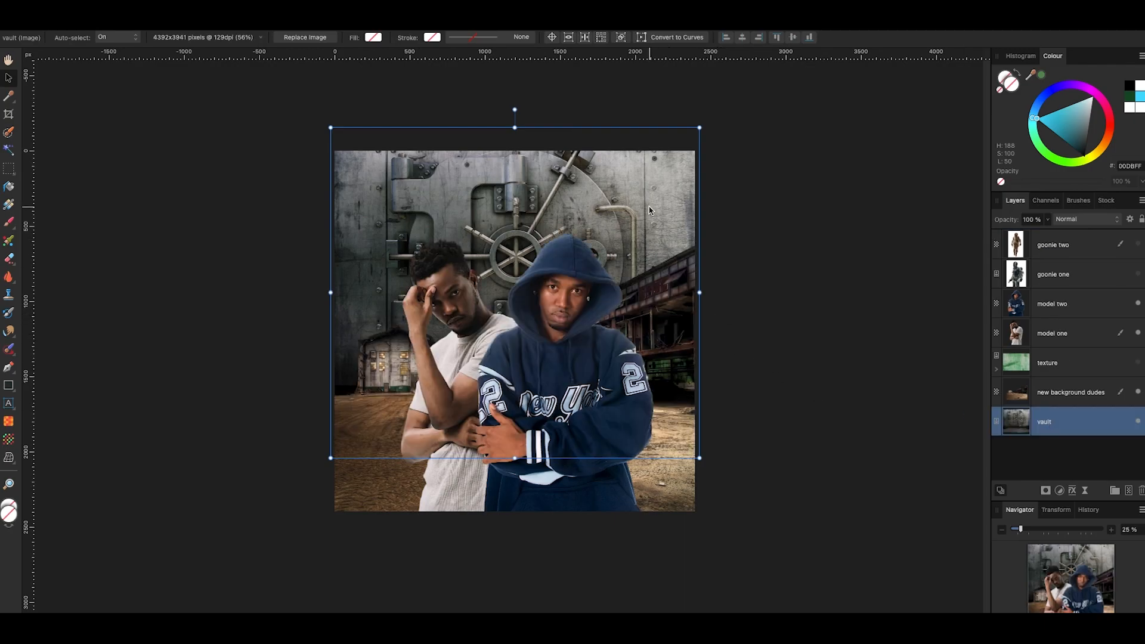
{"action": "left_click_drag", "start_coordinate": [650, 210], "coordinate": [652, 193]}
{"action": "left_click_drag", "start_coordinate": [697, 116], "coordinate": [693, 119]}
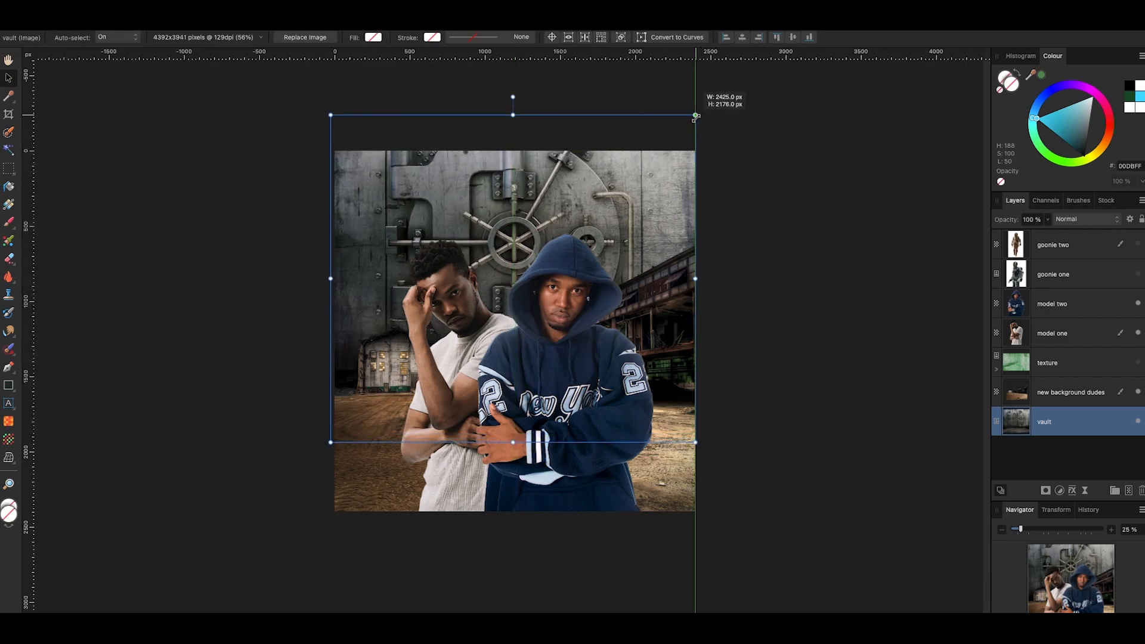
{"action": "left_click_drag", "start_coordinate": [333, 116], "coordinate": [336, 118]}
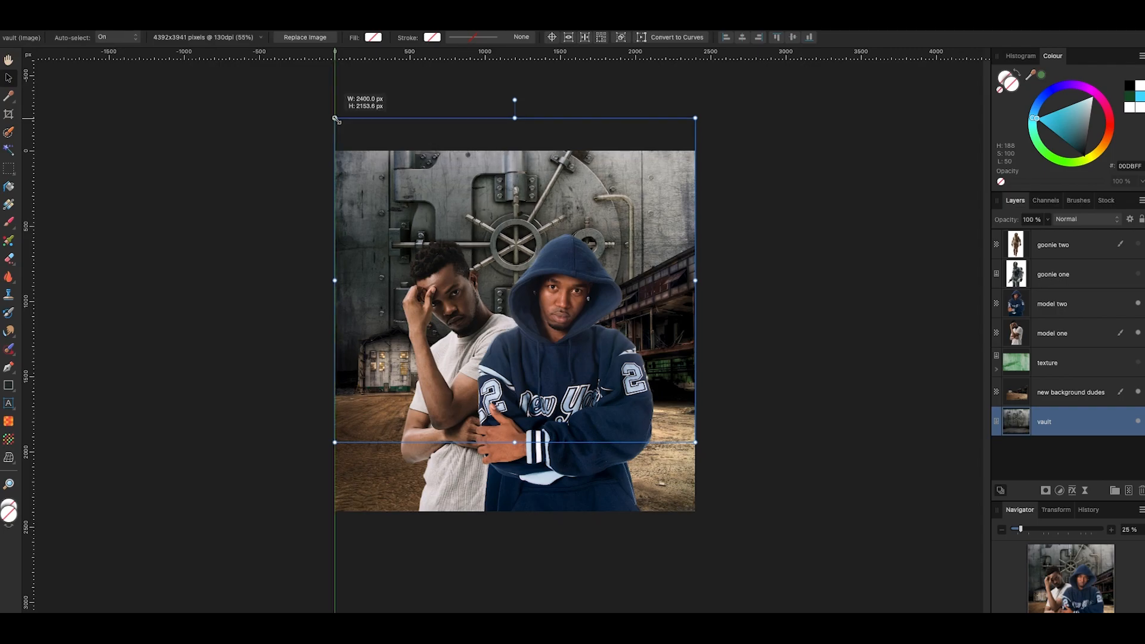
{"action": "left_click_drag", "start_coordinate": [523, 194], "coordinate": [523, 190]}
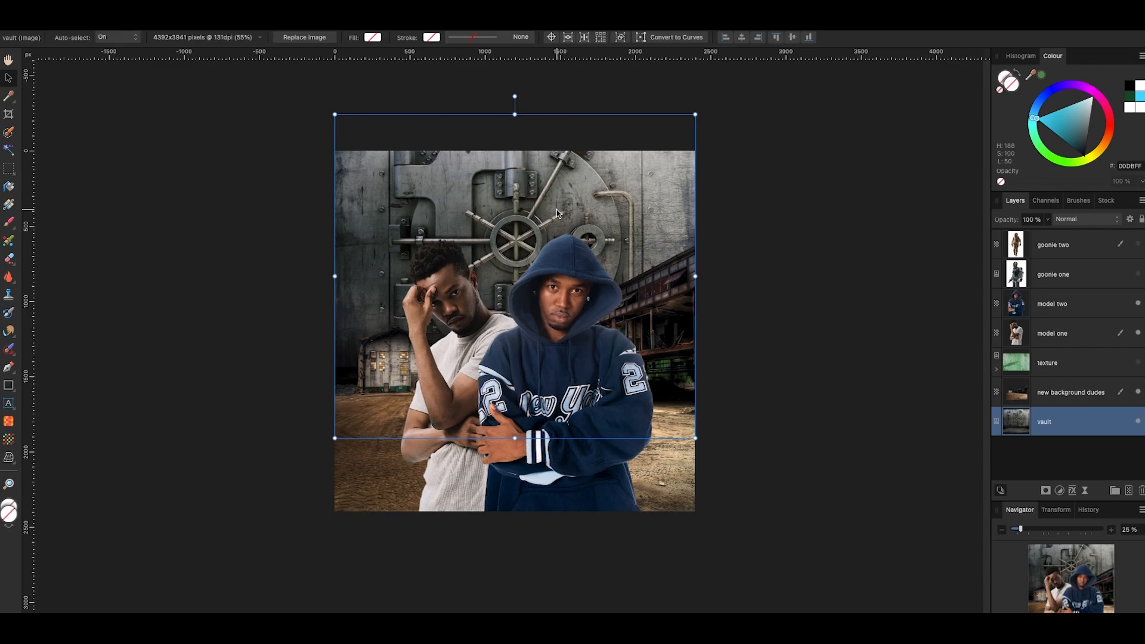
{"action": "left_click", "coordinate": [821, 290]}
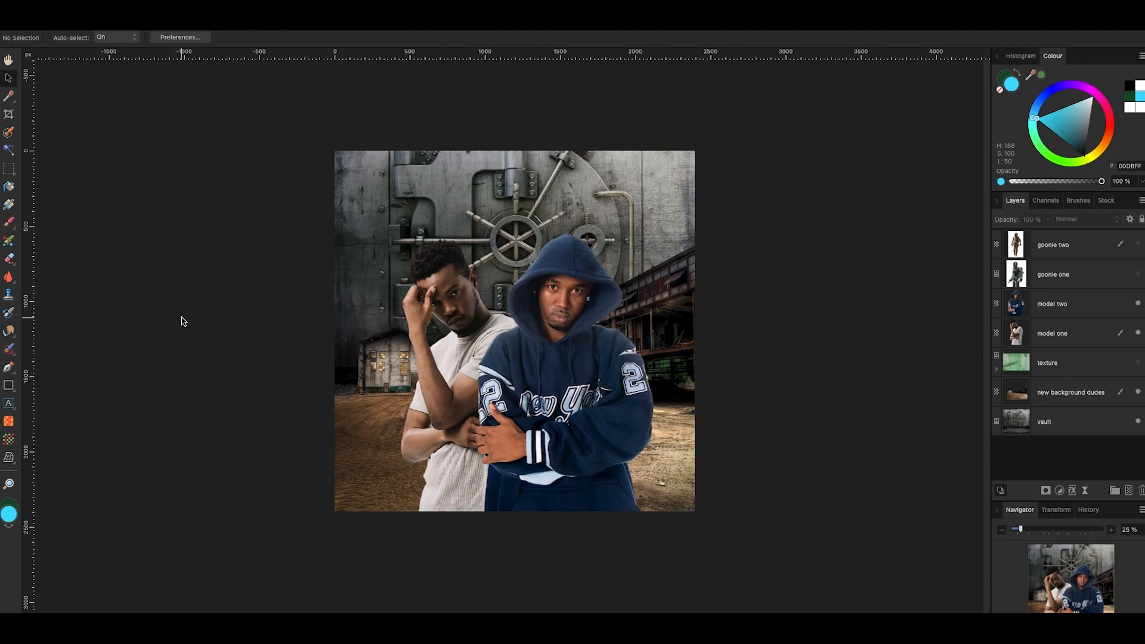
Draw a large circle with the Ellipse Tool over the two models and move it slightly up and left
{"action": "left_click", "coordinate": [15, 396]}
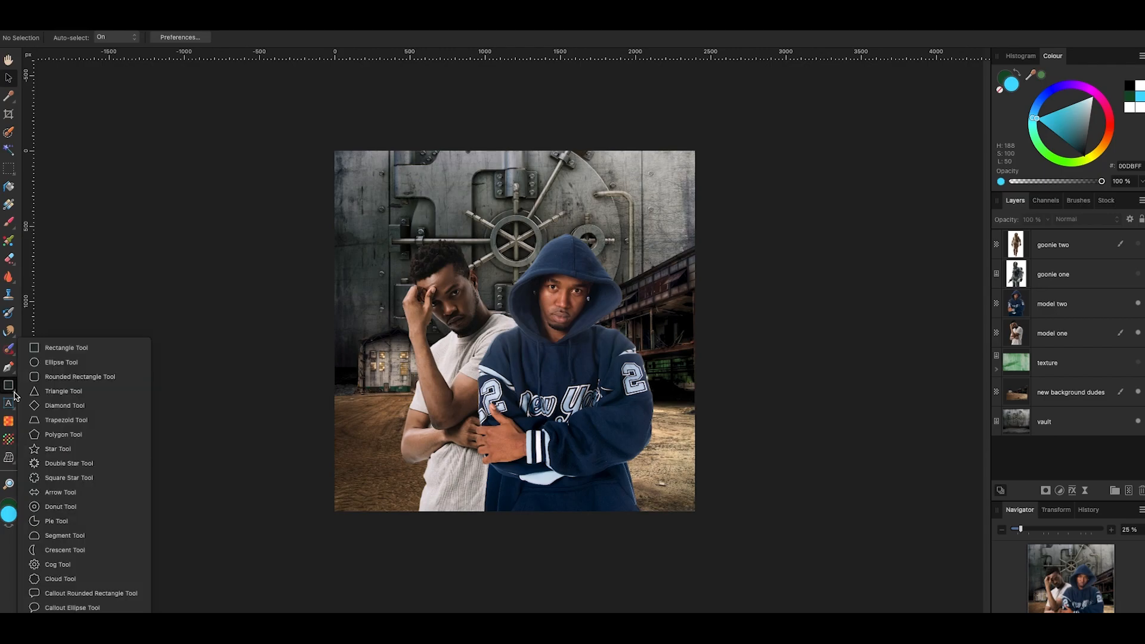
{"action": "left_click", "coordinate": [56, 362]}
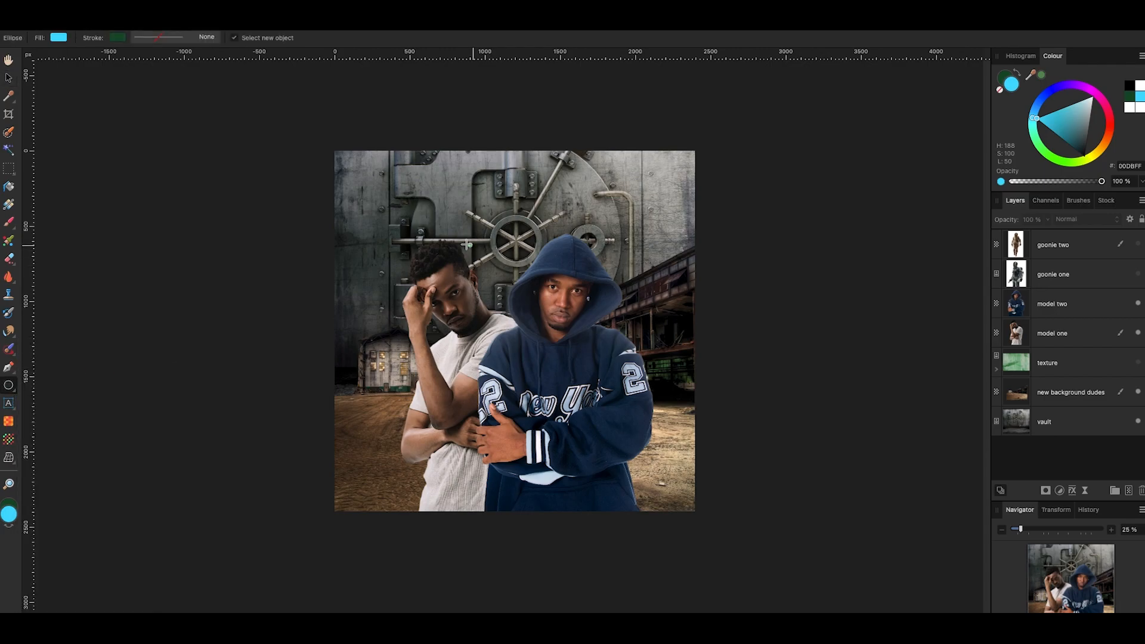
{"action": "left_click_drag", "start_coordinate": [413, 215], "coordinate": [634, 433]}
{"action": "left_click", "coordinate": [8, 79]}
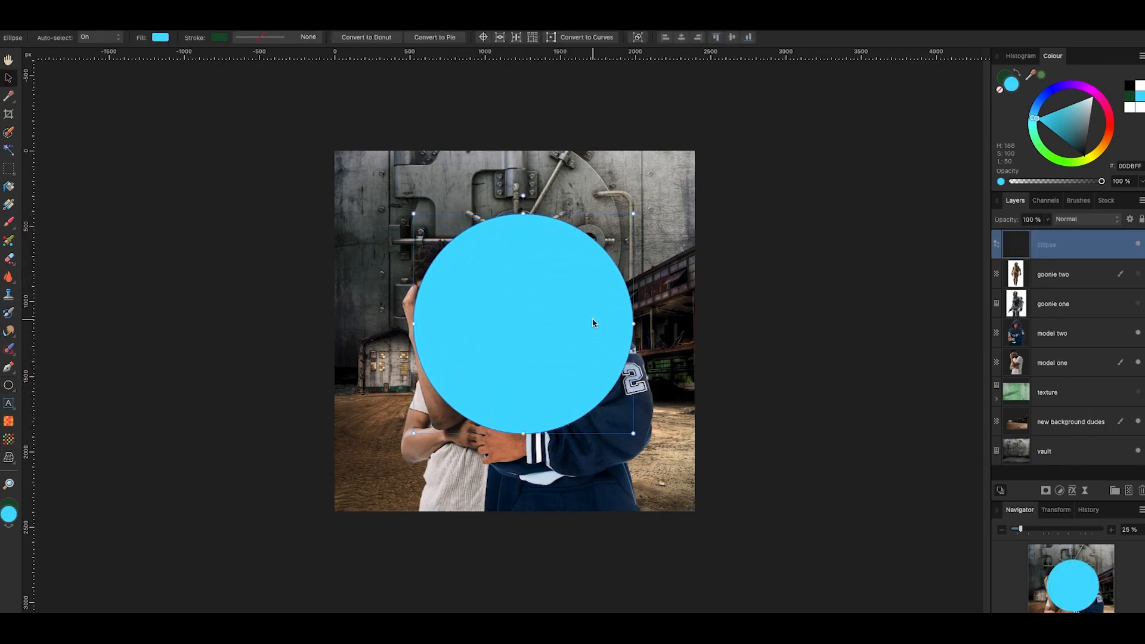
{"action": "left_click_drag", "start_coordinate": [595, 320], "coordinate": [563, 314]}
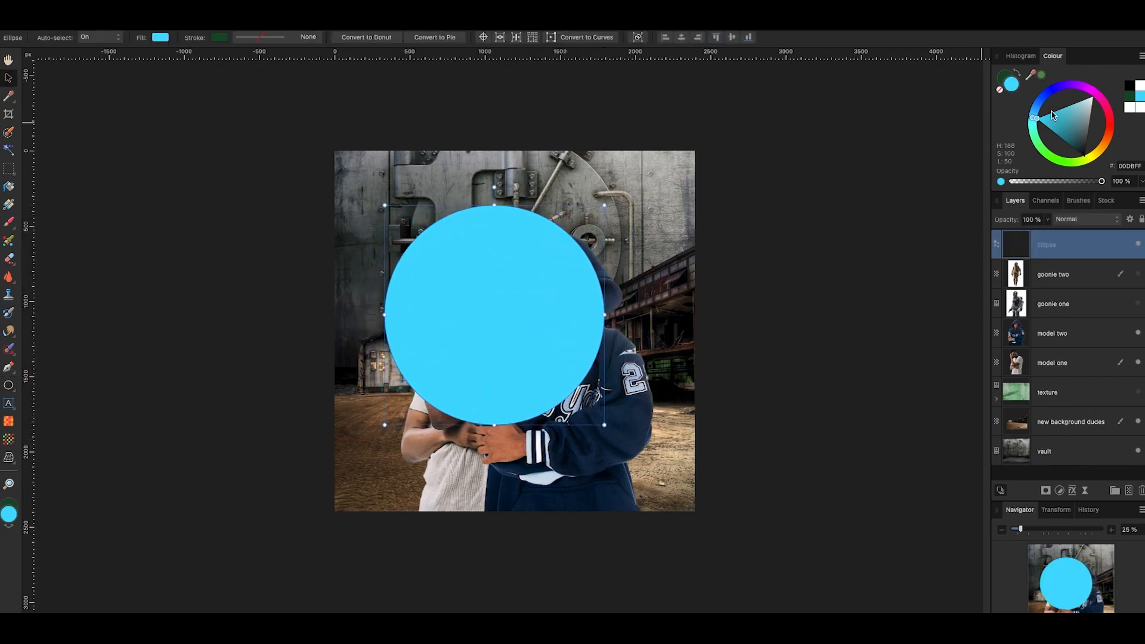
Change the circle's fill to bright green, #00F34E
{"action": "left_click", "coordinate": [1041, 149]}
{"action": "mouse_move", "coordinate": [1070, 134]}
{"action": "left_mouse_down"}
{"action": "mouse_move", "coordinate": [1061, 142]}
{"action": "mouse_move", "coordinate": [1034, 107]}
{"action": "left_mouse_up"}
{"action": "mouse_move", "coordinate": [1047, 153]}
{"action": "left_mouse_down"}
{"action": "mouse_move", "coordinate": [1065, 149]}
{"action": "mouse_move", "coordinate": [1054, 157]}
{"action": "left_mouse_up"}
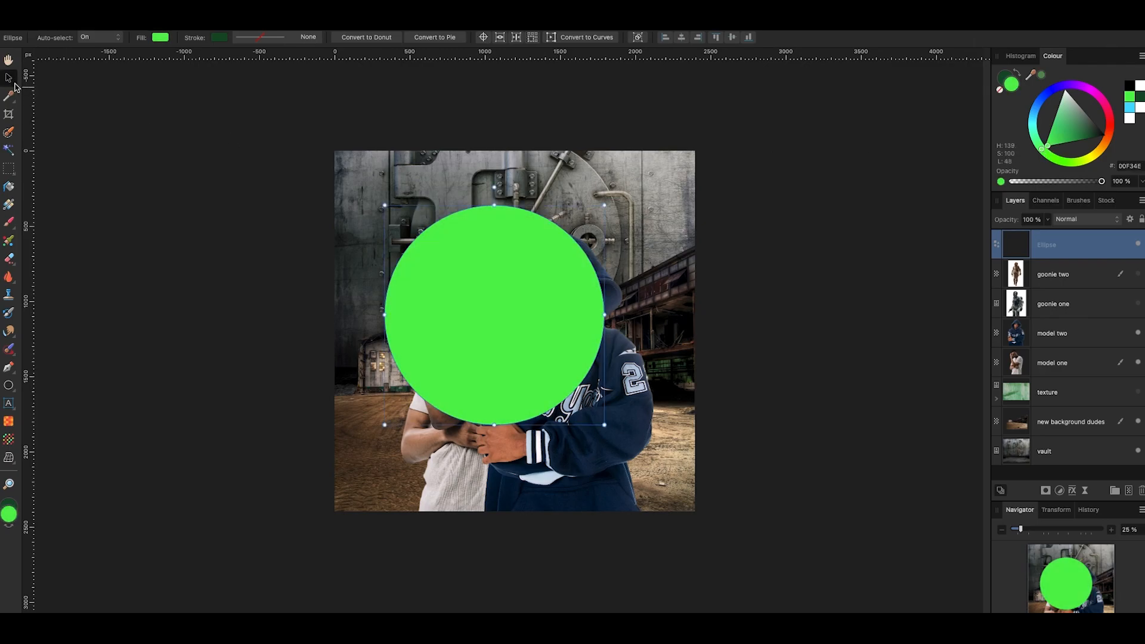
Enlarge the green circle around the two models, nudge it slightly upward, and rename its layer green glow
{"action": "left_click_drag", "start_coordinate": [549, 303], "coordinate": [550, 293]}
{"action": "left_click_drag", "start_coordinate": [605, 415], "coordinate": [594, 388]}
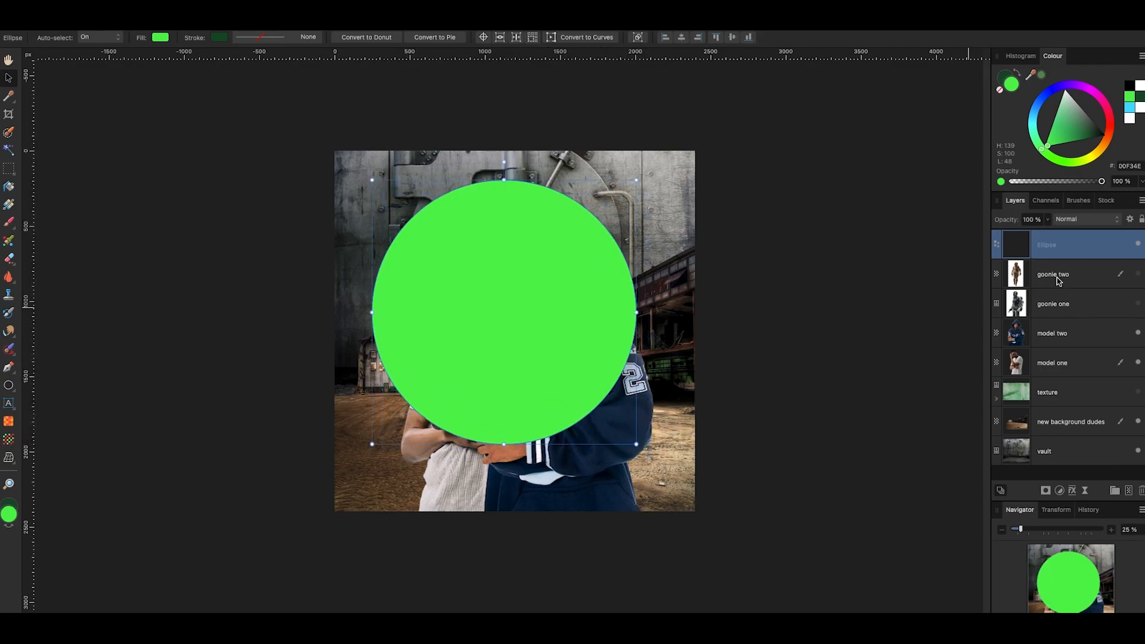
{"action": "double_click", "coordinate": [1050, 247]}
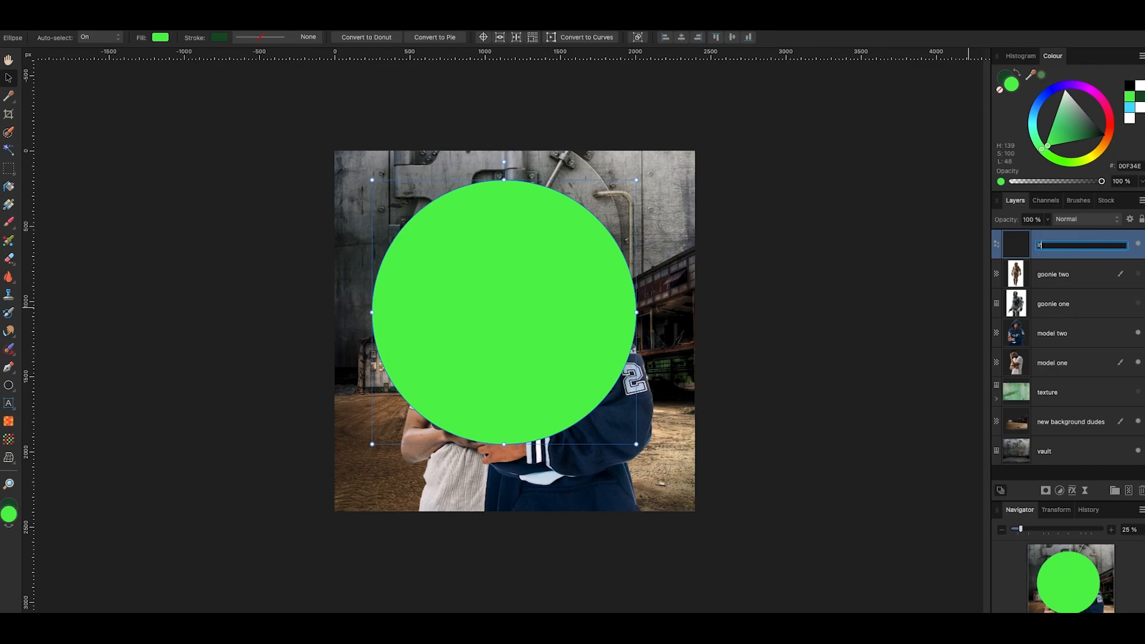
{"action": "type", "text": "green glow"}
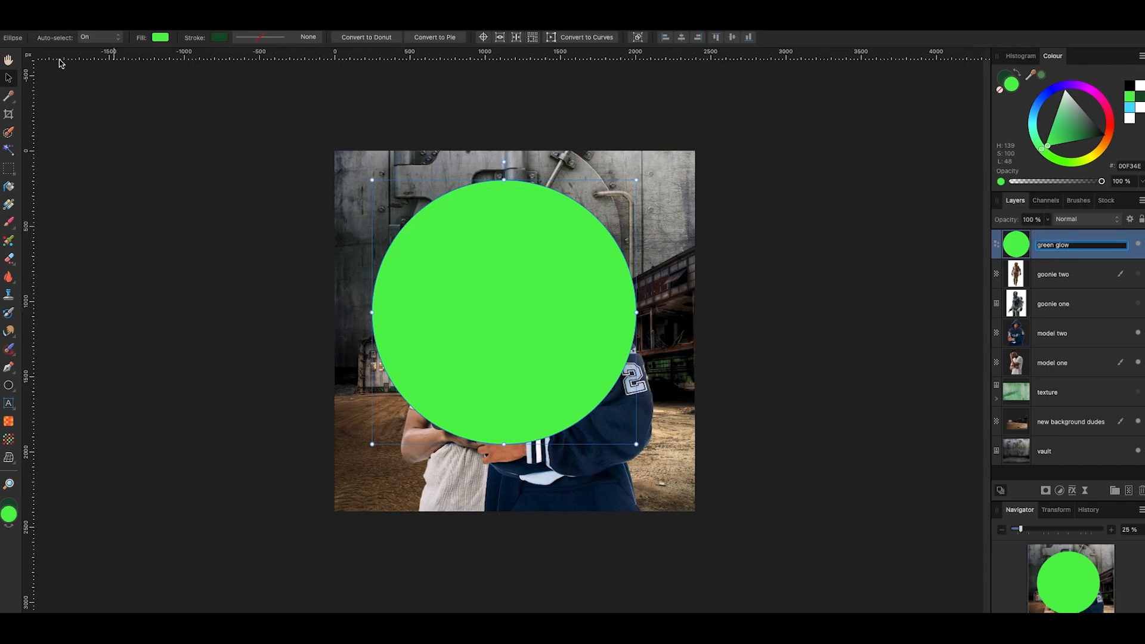
{"action": "left_click", "coordinate": [868, 216]}
Move the green glow layer between new background dudes and vault, and shift the circle slightly up and right
{"action": "left_click", "coordinate": [1089, 251]}
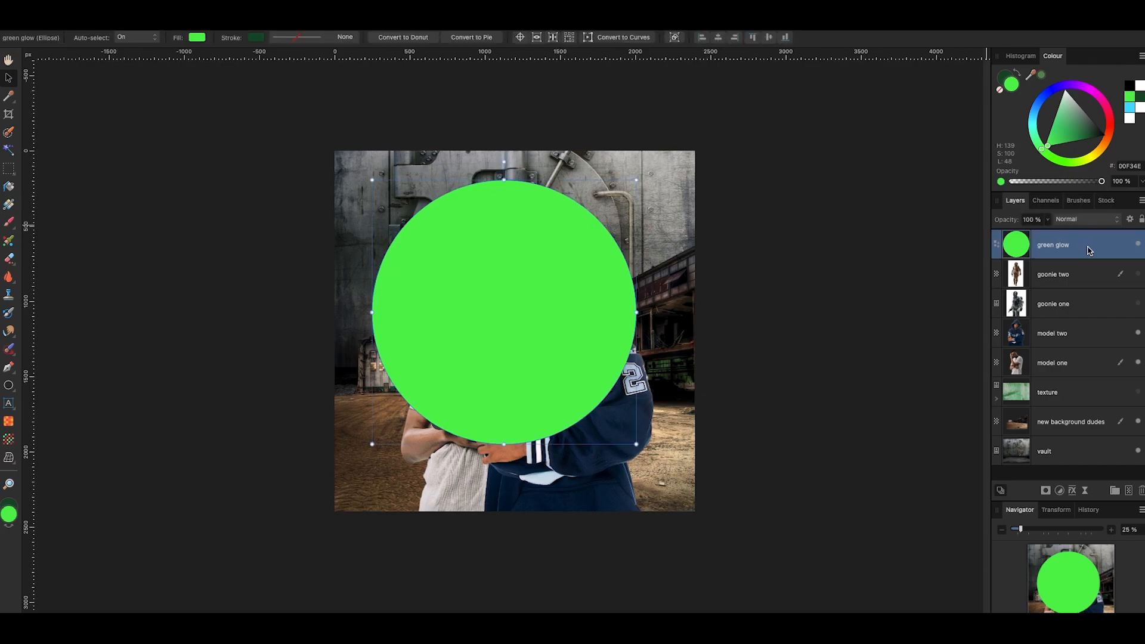
{"action": "left_click_drag", "start_coordinate": [1076, 247], "coordinate": [1067, 430]}
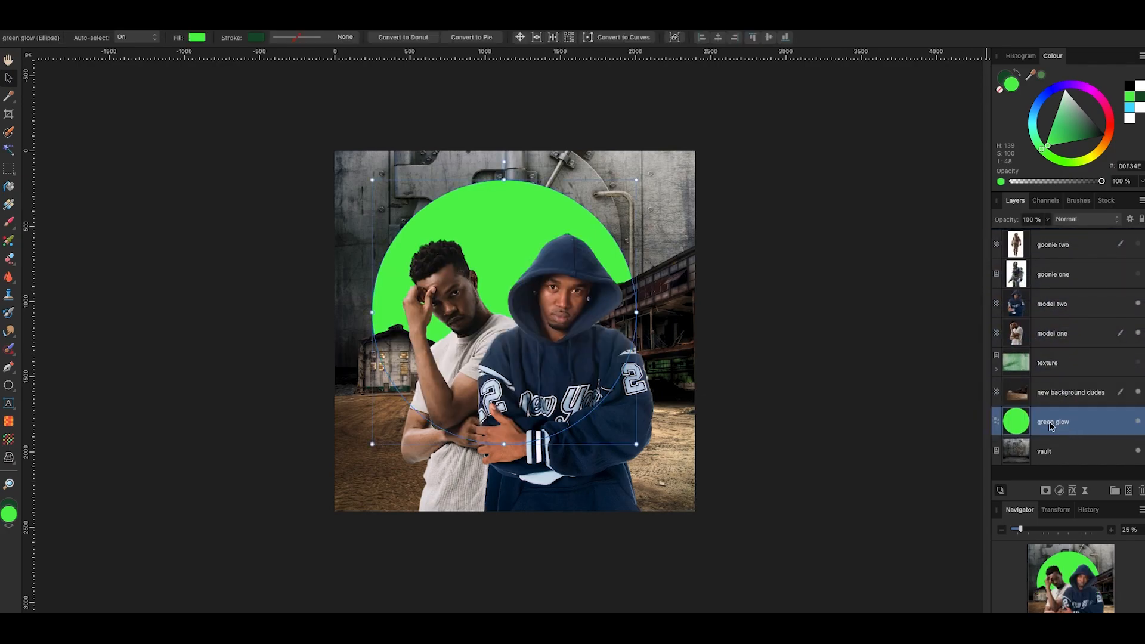
{"action": "mouse_move", "coordinate": [507, 231]}
{"action": "left_mouse_down"}
{"action": "mouse_move", "coordinate": [588, 224]}
{"action": "mouse_move", "coordinate": [374, 221]}
{"action": "mouse_move", "coordinate": [608, 209]}
{"action": "mouse_move", "coordinate": [519, 225]}
{"action": "left_mouse_up"}
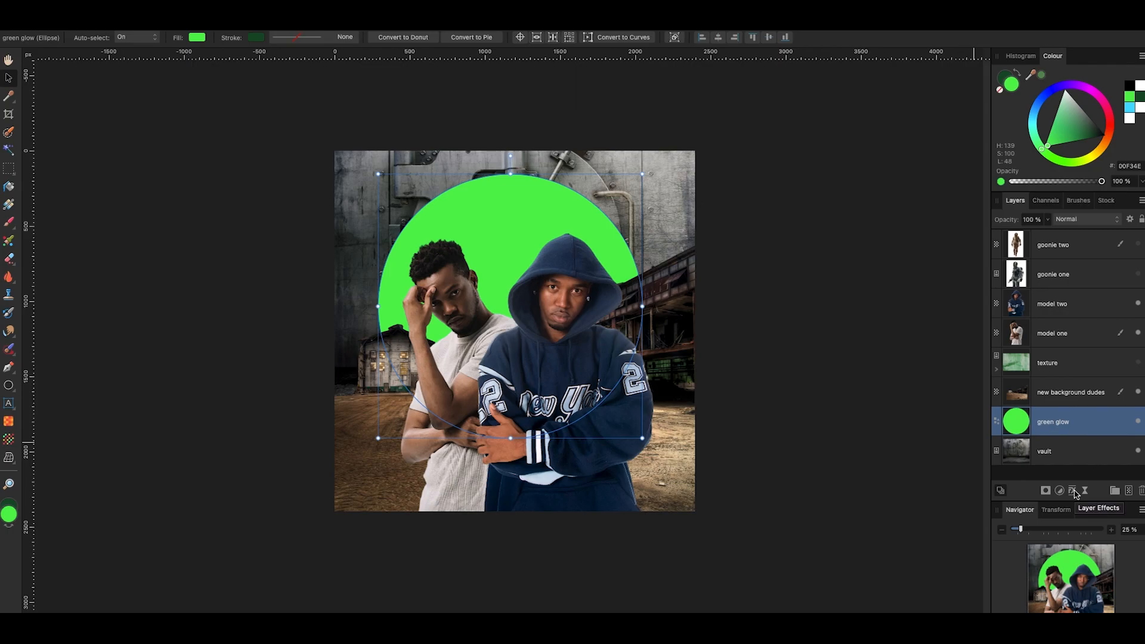
Apply a Gaussian Blur layer effect with a 500 px radius to green glow
{"action": "left_click", "coordinate": [1073, 491]}
{"action": "left_click", "coordinate": [744, 390]}
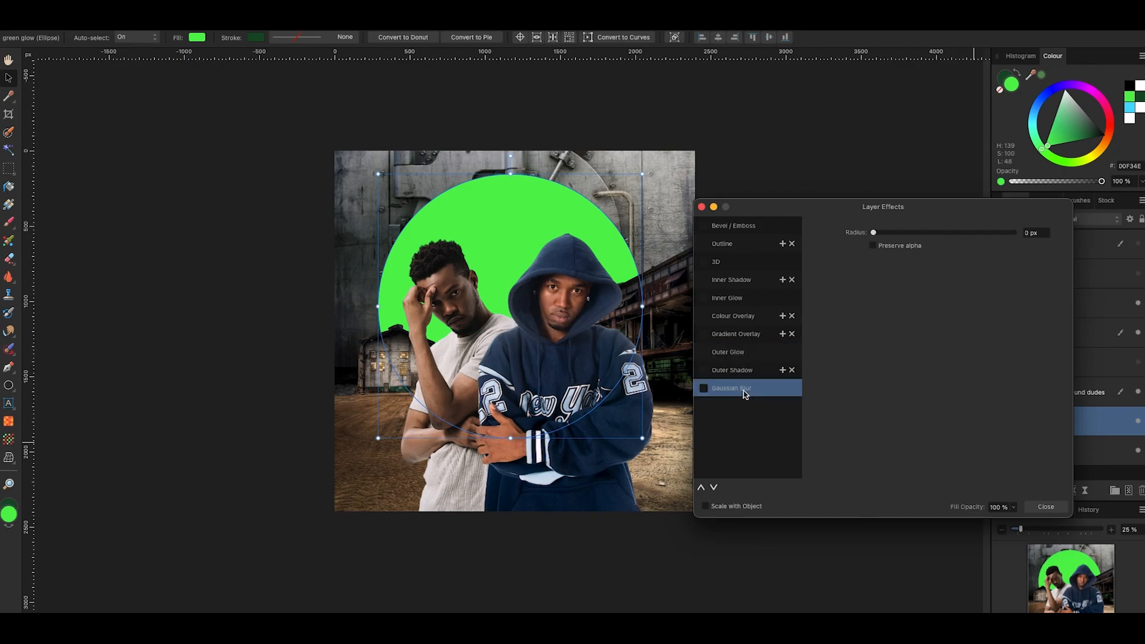
{"action": "left_click_drag", "start_coordinate": [852, 214], "coordinate": [1044, 261]}
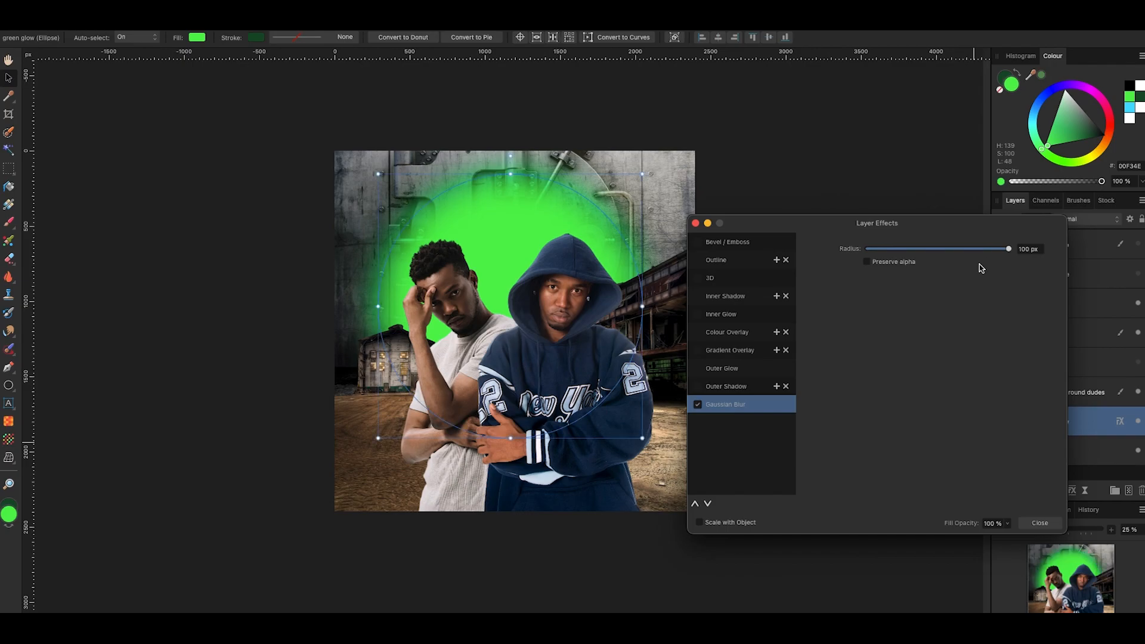
{"action": "left_click", "coordinate": [1043, 250]}
{"action": "type", "text": "500"}
{"action": "key", "text": "Return"}
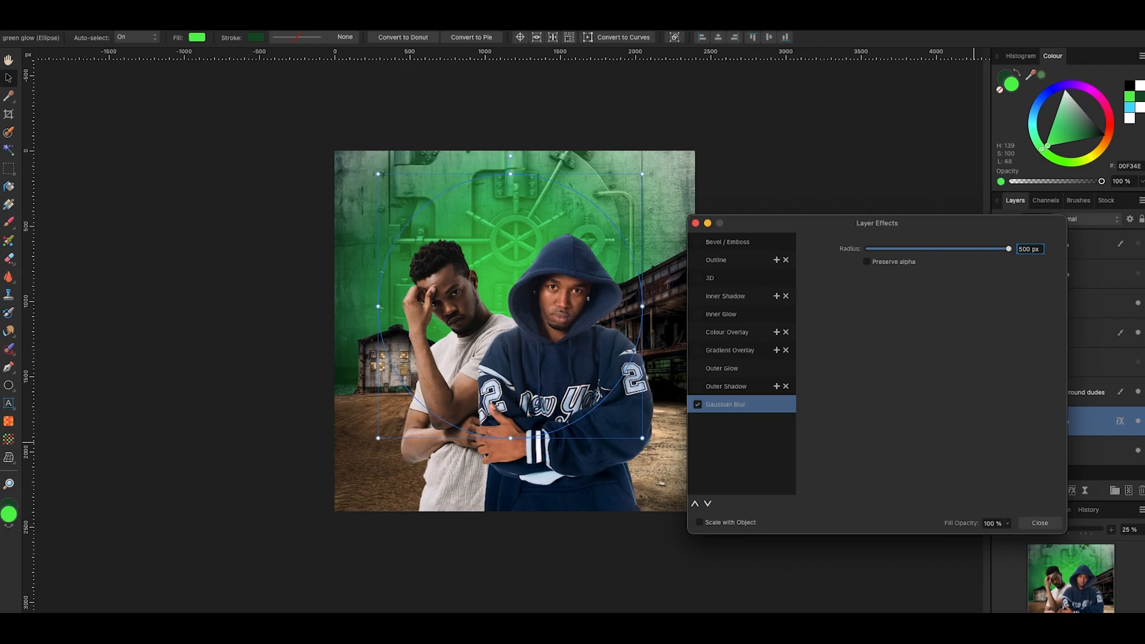
{"action": "left_click", "coordinate": [696, 224]}
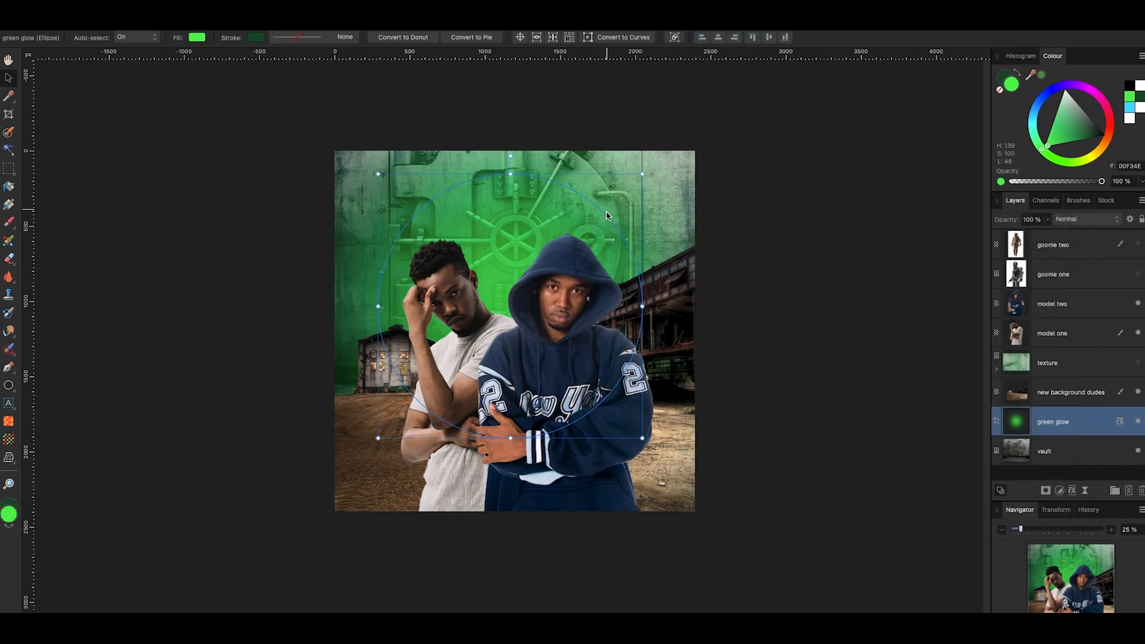
Move the green glow down behind the models and stretch it into a wide ellipse reaching past both canvas sides
{"action": "left_click_drag", "start_coordinate": [575, 203], "coordinate": [587, 270]}
{"action": "left_click_drag", "start_coordinate": [654, 372], "coordinate": [695, 372]}
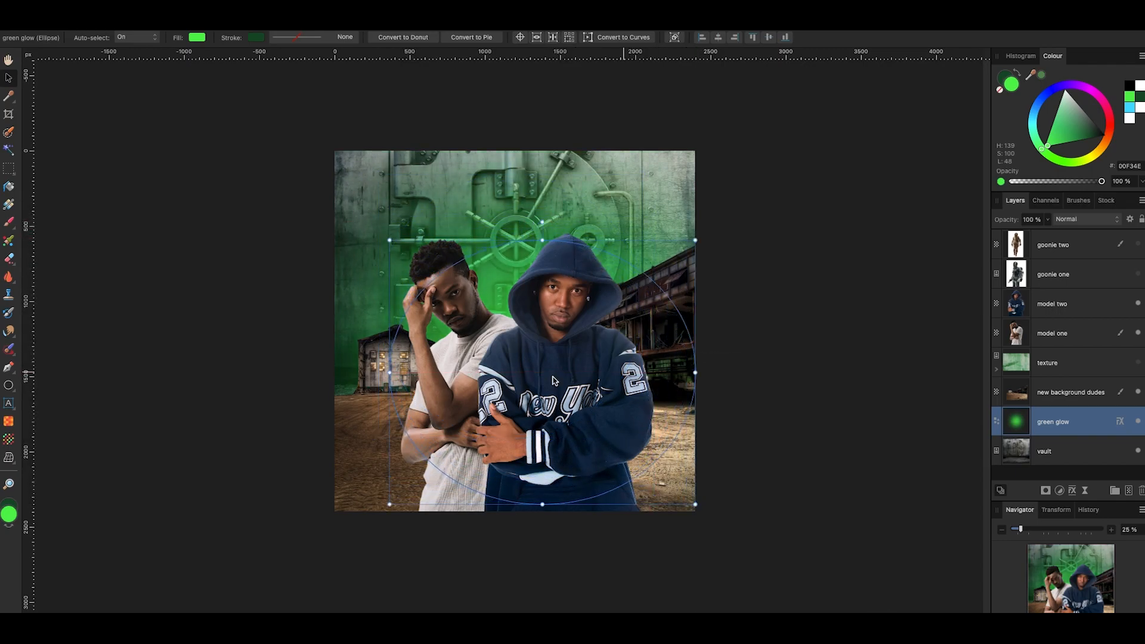
{"action": "left_click_drag", "start_coordinate": [388, 371], "coordinate": [354, 373]}
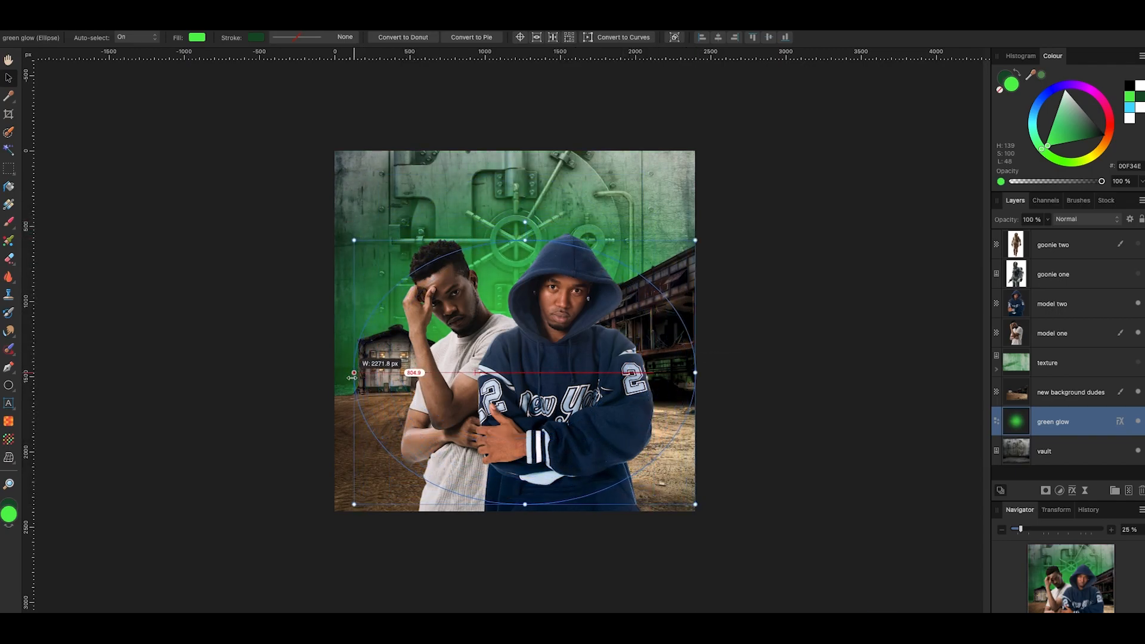
{"action": "left_click_drag", "start_coordinate": [525, 222], "coordinate": [546, 293]}
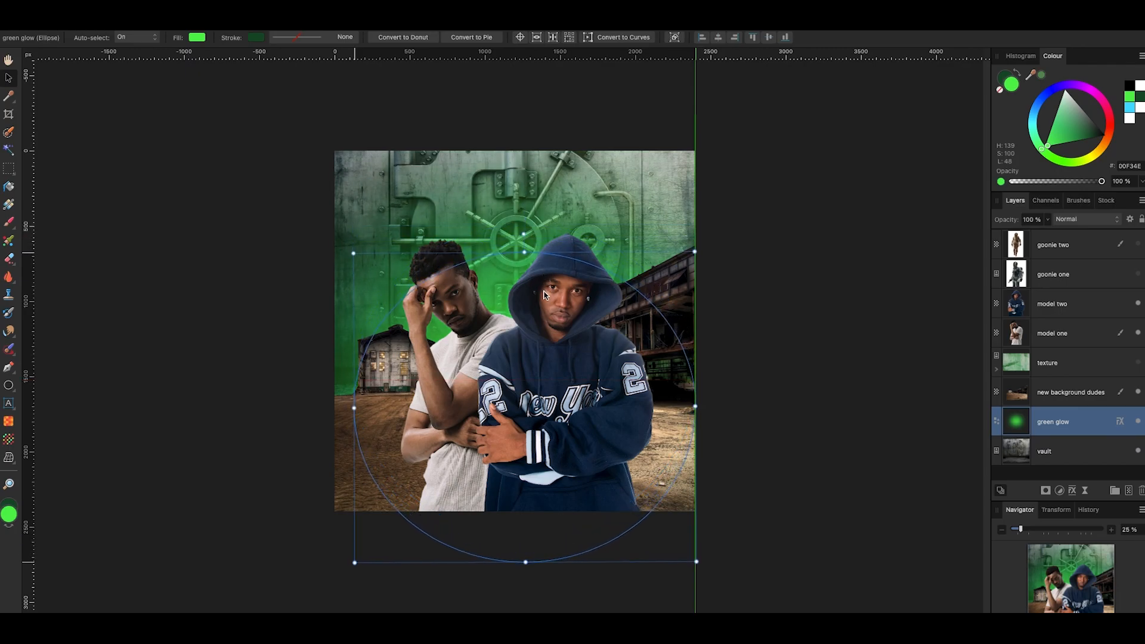
{"action": "left_click_drag", "start_coordinate": [696, 406], "coordinate": [743, 406]}
{"action": "left_click_drag", "start_coordinate": [353, 406], "coordinate": [335, 406]}
{"action": "mouse_move", "coordinate": [498, 361]}
{"action": "left_mouse_down"}
{"action": "mouse_move", "coordinate": [484, 379]}
{"action": "mouse_move", "coordinate": [485, 368]}
{"action": "left_mouse_up"}
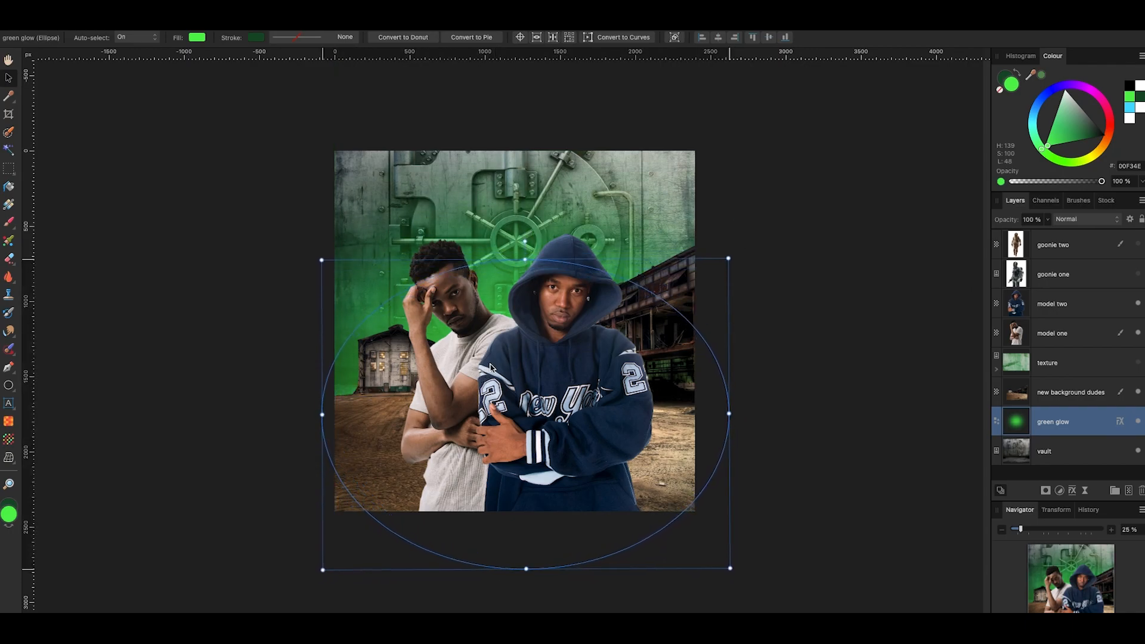
Lower the green glow layer's opacity to 56 % and deselect it
{"action": "left_click", "coordinate": [1048, 219]}
{"action": "left_click_drag", "start_coordinate": [1043, 232], "coordinate": [1007, 239]}
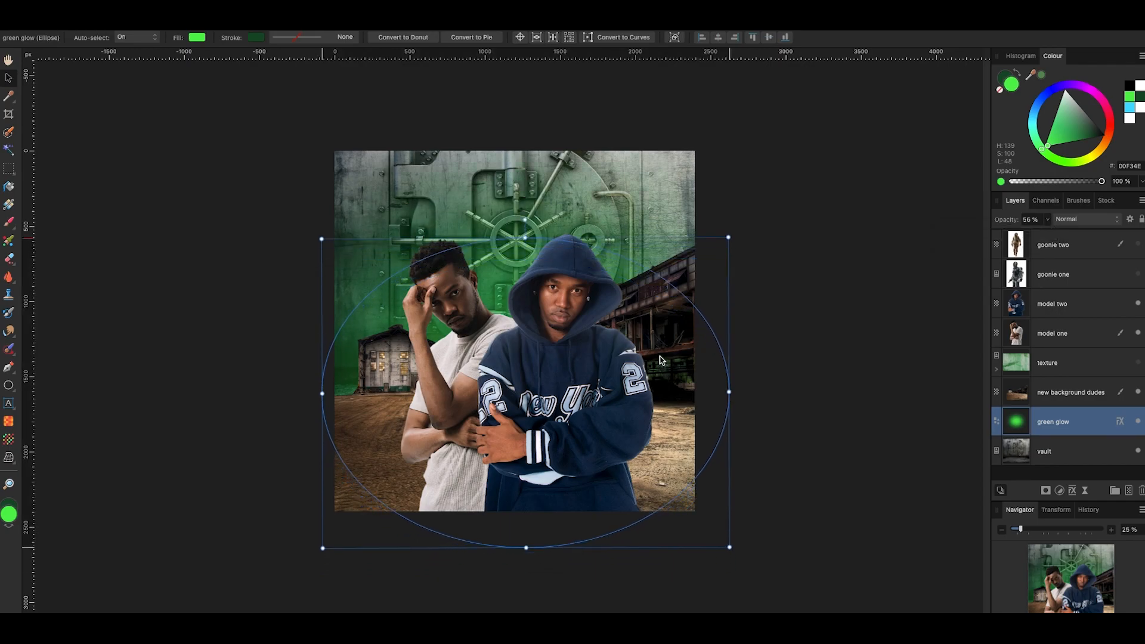
{"action": "left_click", "coordinate": [820, 343]}
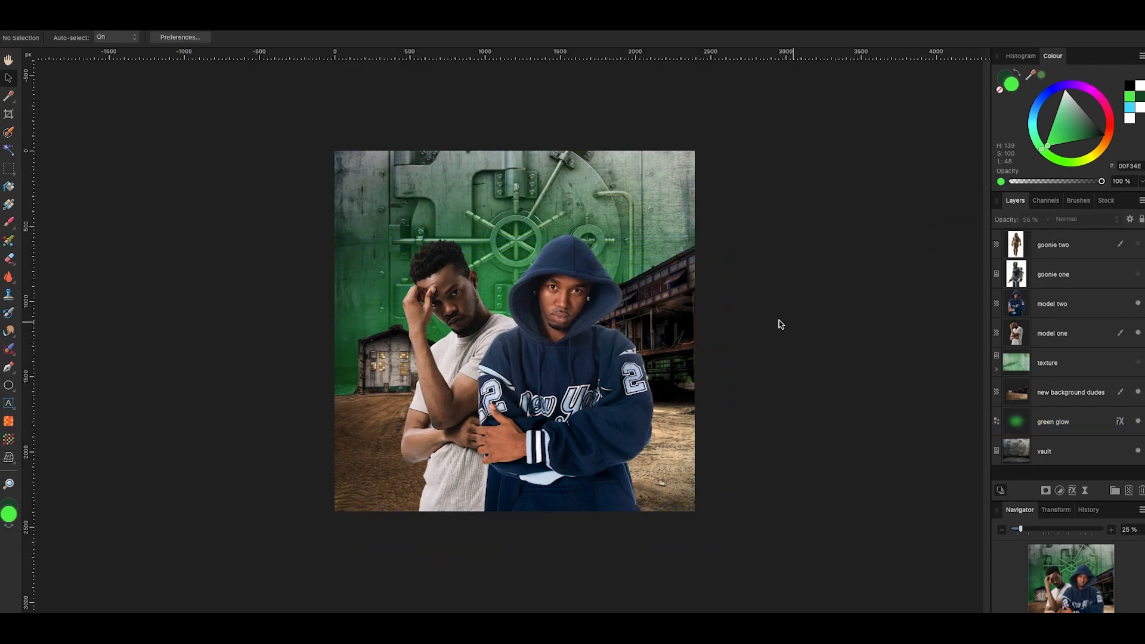
Select the new background dudes layer and hide model two and model one
{"action": "left_click", "coordinate": [381, 492]}
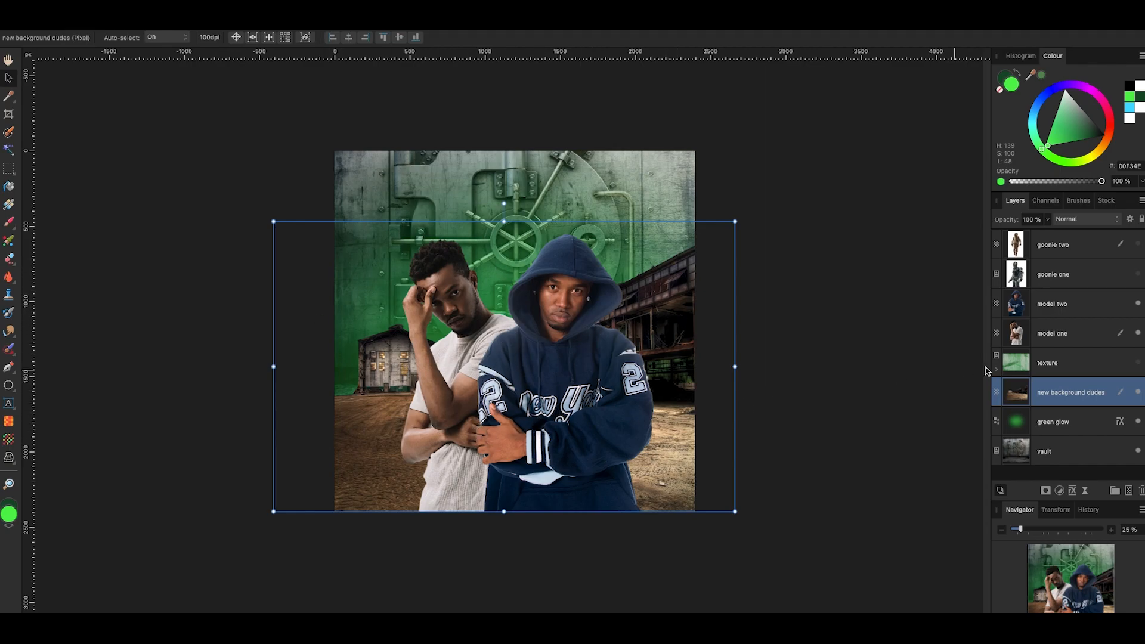
{"action": "left_click", "coordinate": [1138, 305]}
{"action": "left_click", "coordinate": [1138, 333]}
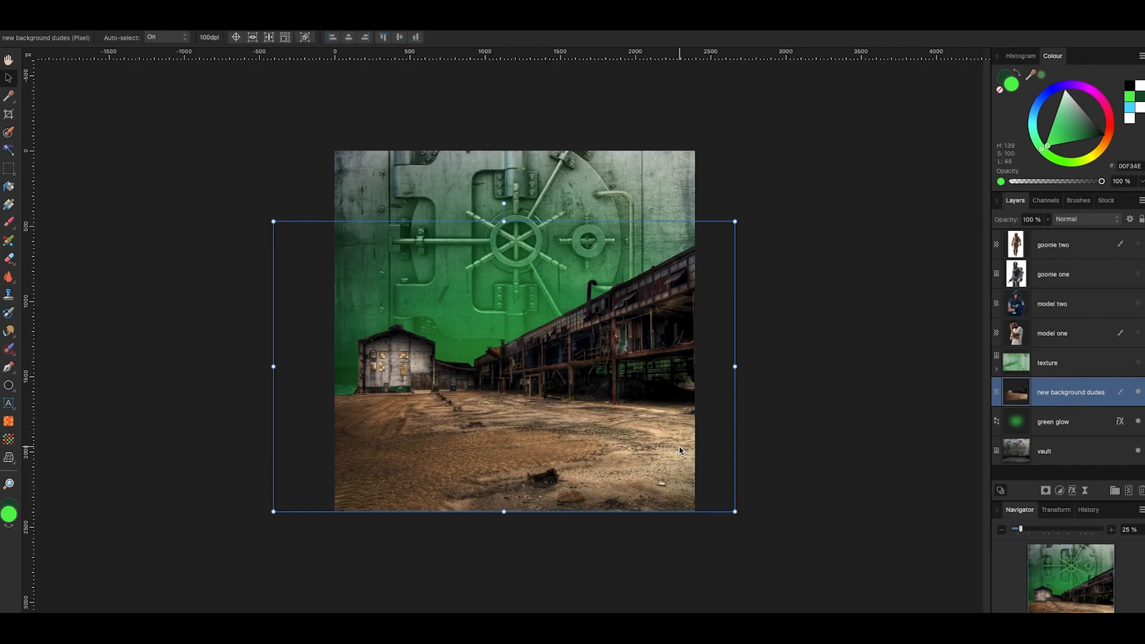
Add a Curves adjustment and nest it inside the new background dudes layer
{"action": "left_click", "coordinate": [1060, 491]}
{"action": "scroll", "coordinate": [1071, 506], "scroll_direction": "down", "scroll_amount": 3}
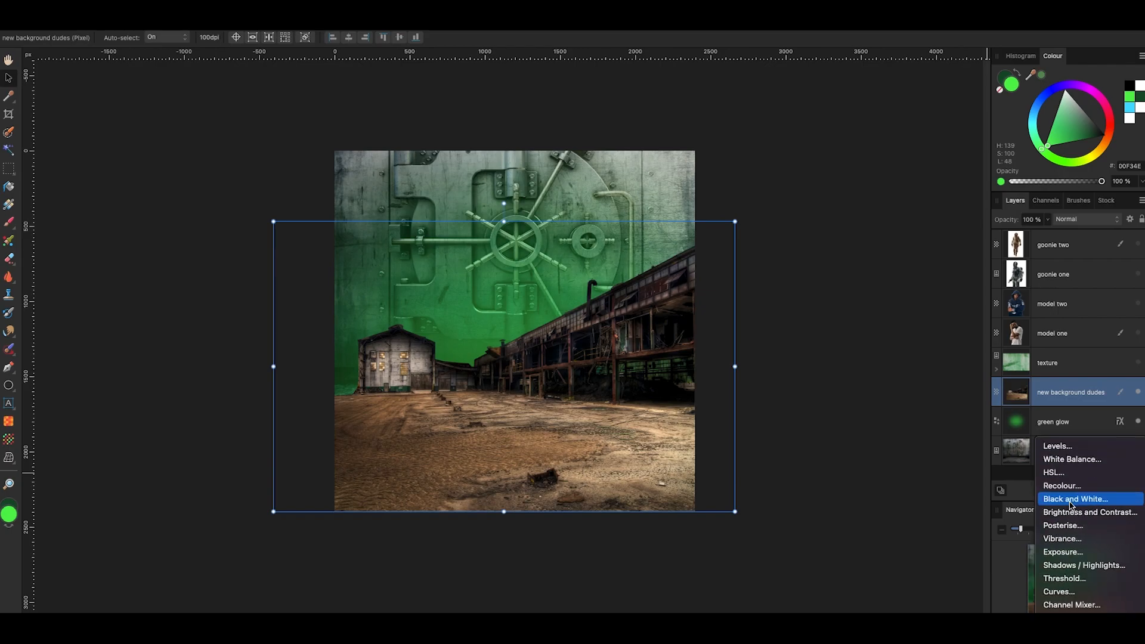
{"action": "scroll", "coordinate": [1094, 507], "scroll_direction": "down", "scroll_amount": 5}
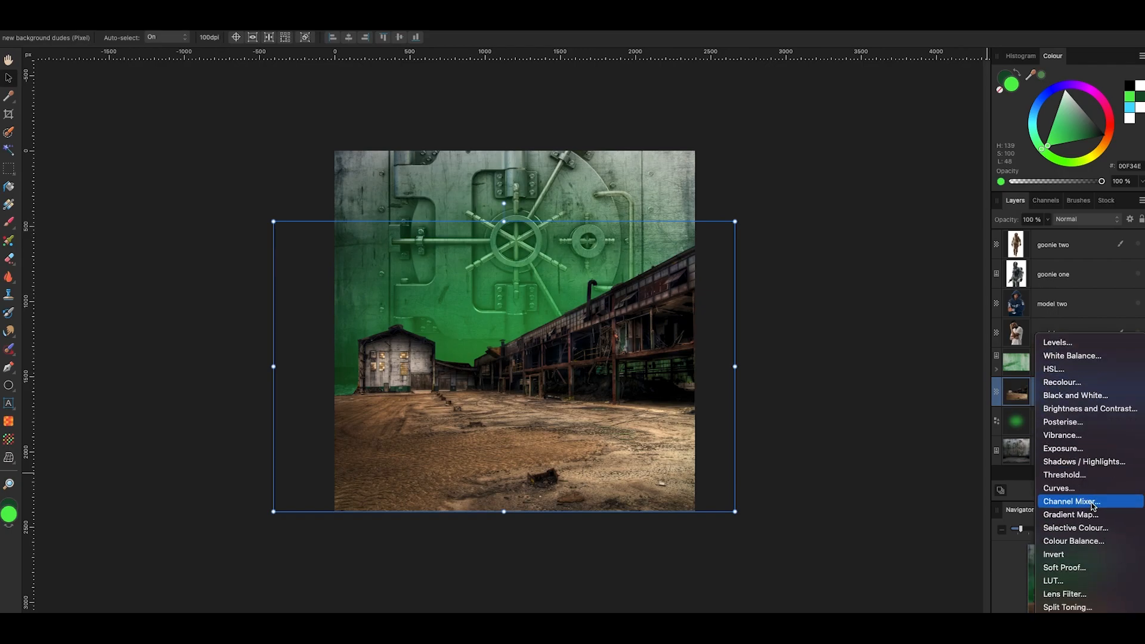
{"action": "left_click", "coordinate": [1066, 488]}
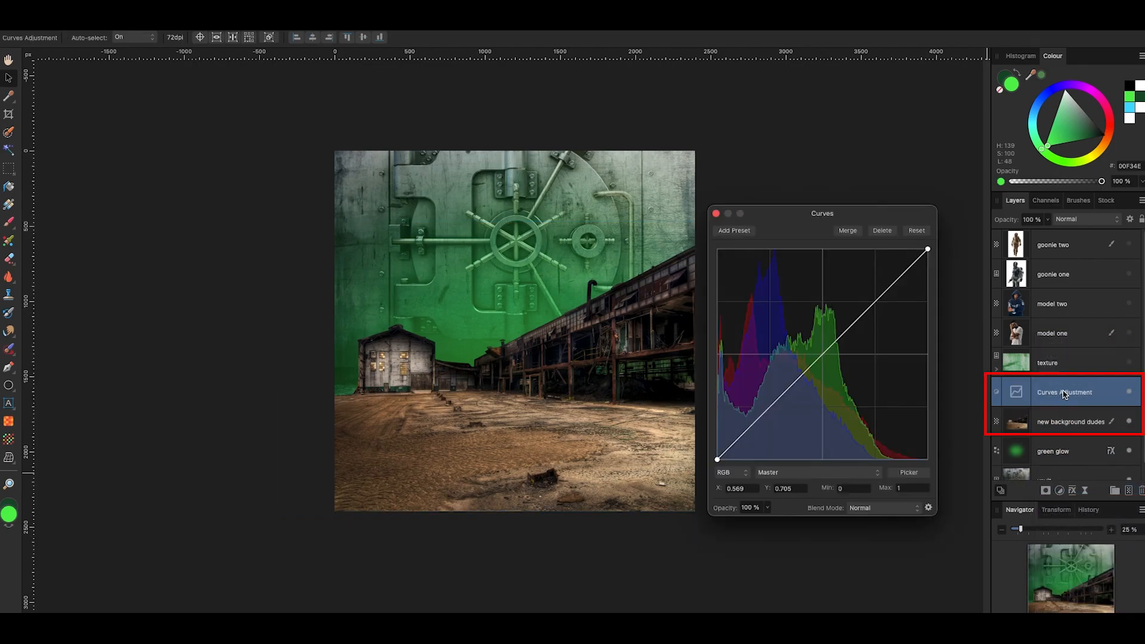
{"action": "left_click_drag", "start_coordinate": [1066, 394], "coordinate": [1065, 423]}
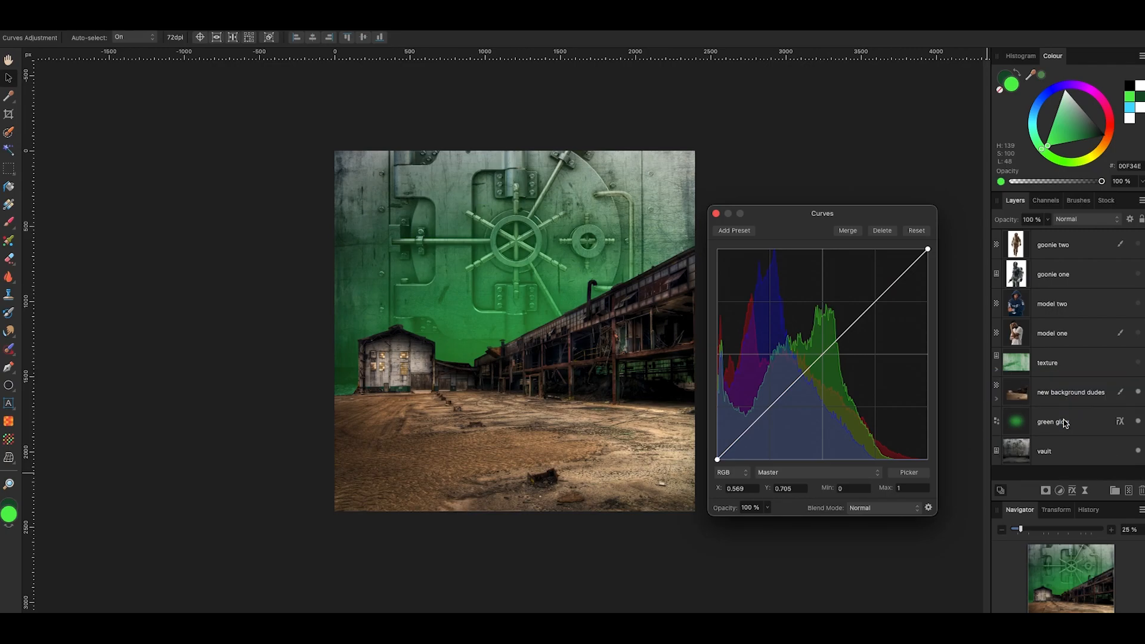
{"action": "left_click", "coordinate": [998, 400]}
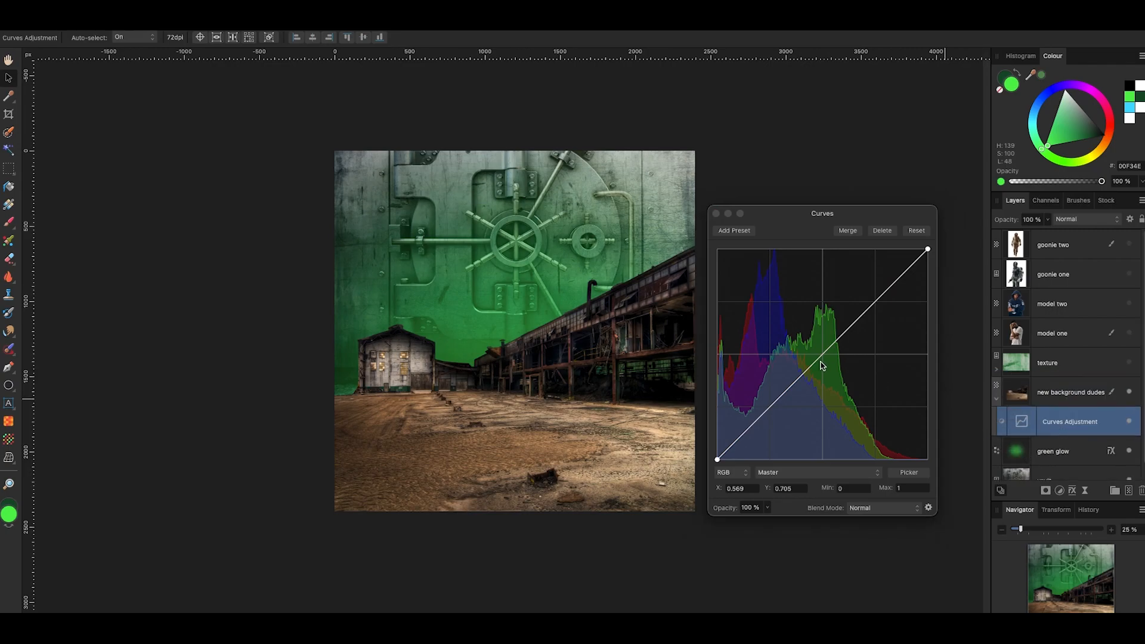
Darken the factory background by lowering the Master curve to a point at X 0.594, Y 0.517
{"action": "left_click_drag", "start_coordinate": [799, 220], "coordinate": [795, 213]}
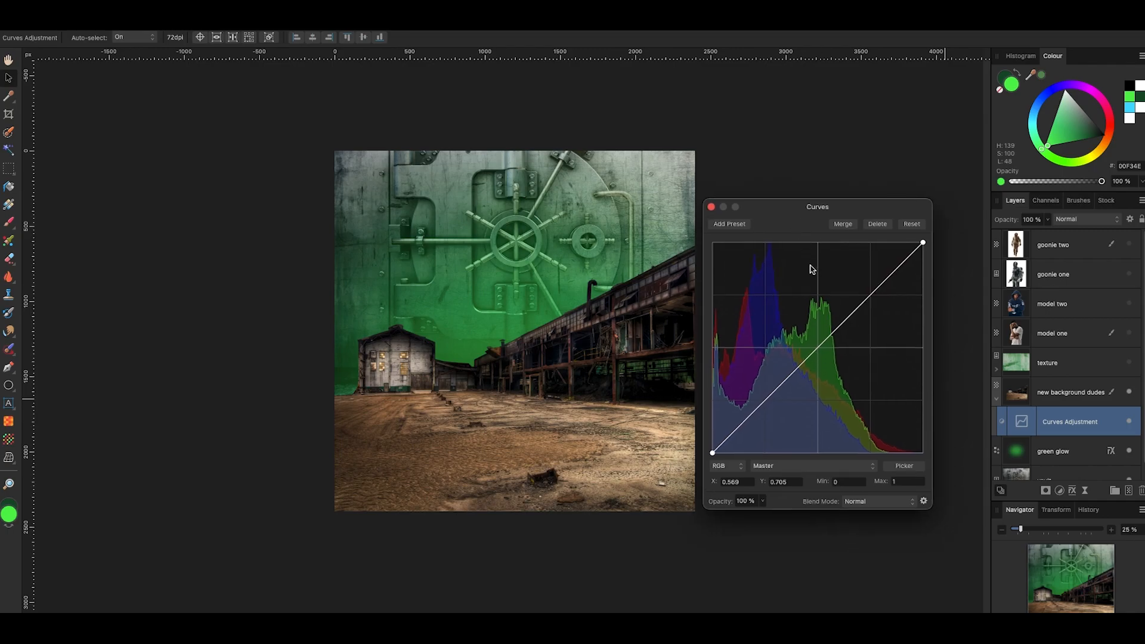
{"action": "mouse_move", "coordinate": [829, 343]}
{"action": "left_mouse_down"}
{"action": "mouse_move", "coordinate": [825, 330]}
{"action": "mouse_move", "coordinate": [839, 347]}
{"action": "left_mouse_up"}
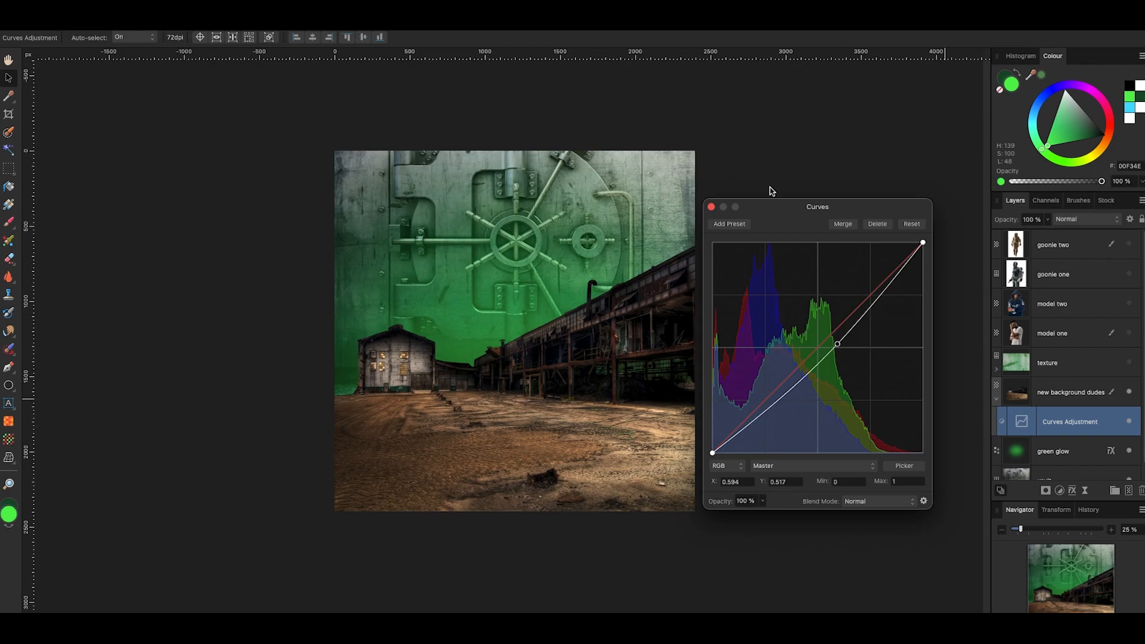
{"action": "left_click_drag", "start_coordinate": [807, 213], "coordinate": [810, 197]}
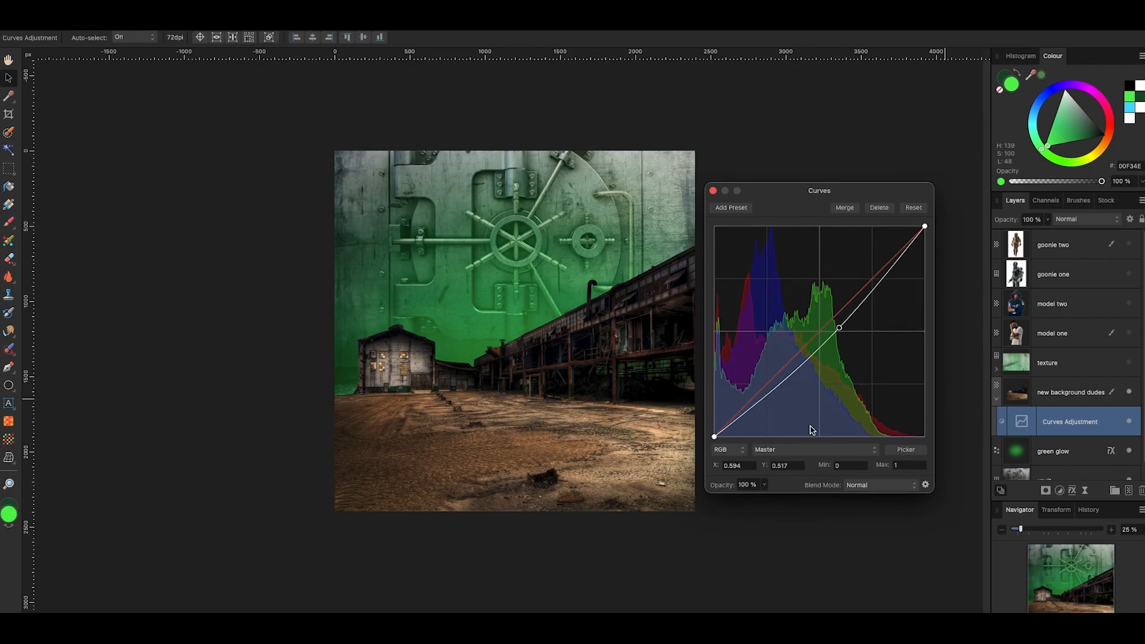
Raise the Green channel curve to X 0.632, Y 0.774 and compare the background with the adjustment off and on
{"action": "left_click", "coordinate": [819, 455]}
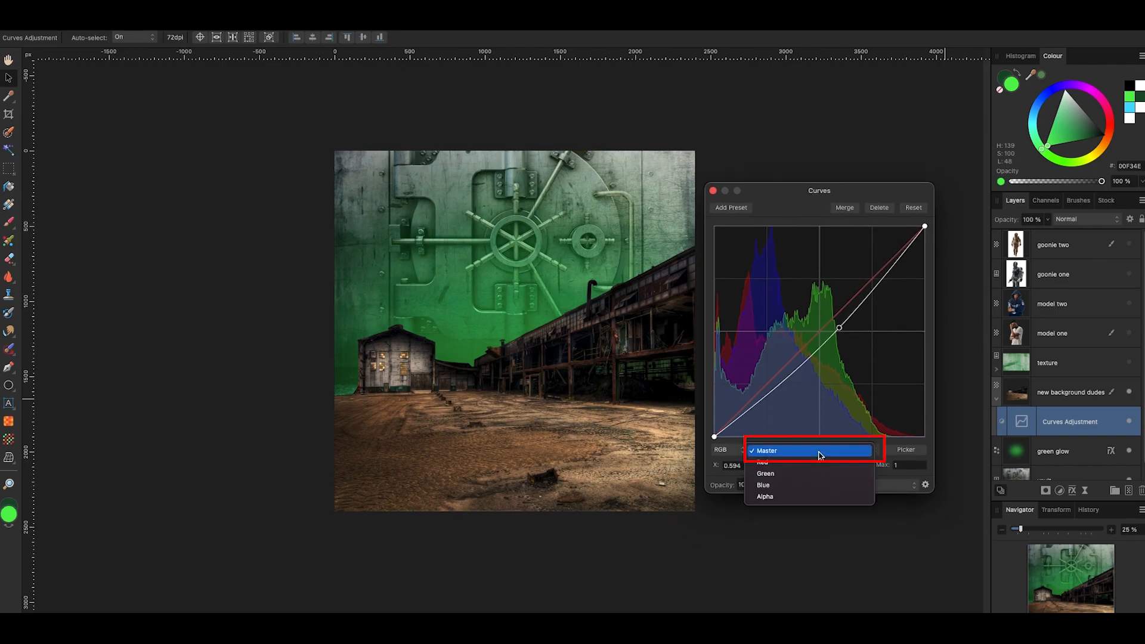
{"action": "left_click", "coordinate": [786, 474]}
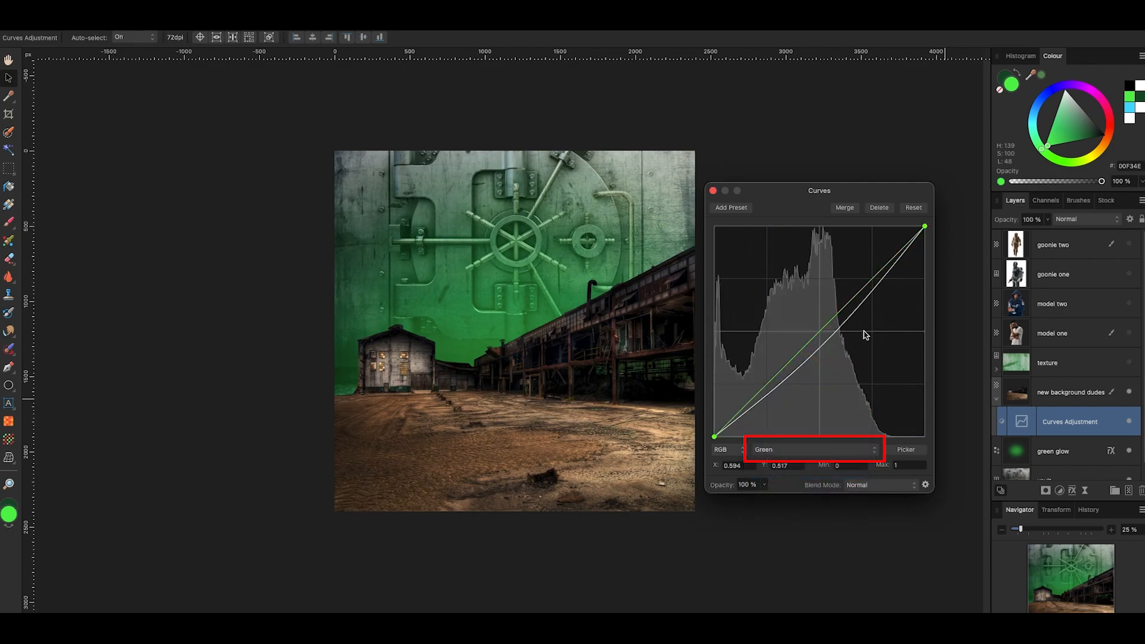
{"action": "left_click_drag", "start_coordinate": [854, 298], "coordinate": [848, 276]}
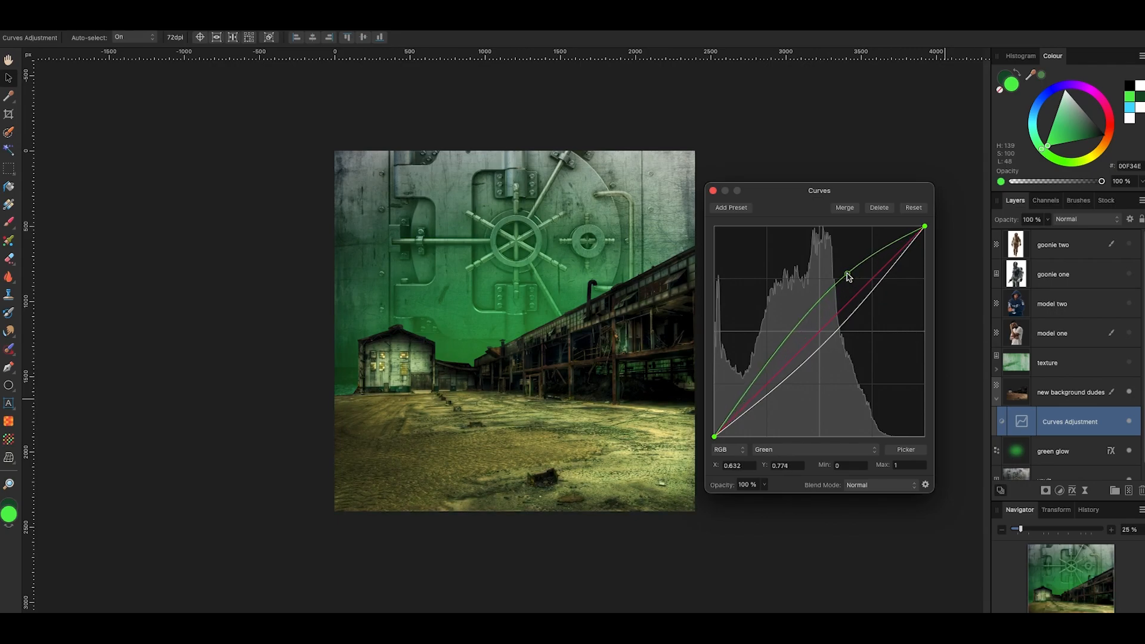
{"action": "left_click", "coordinate": [714, 192]}
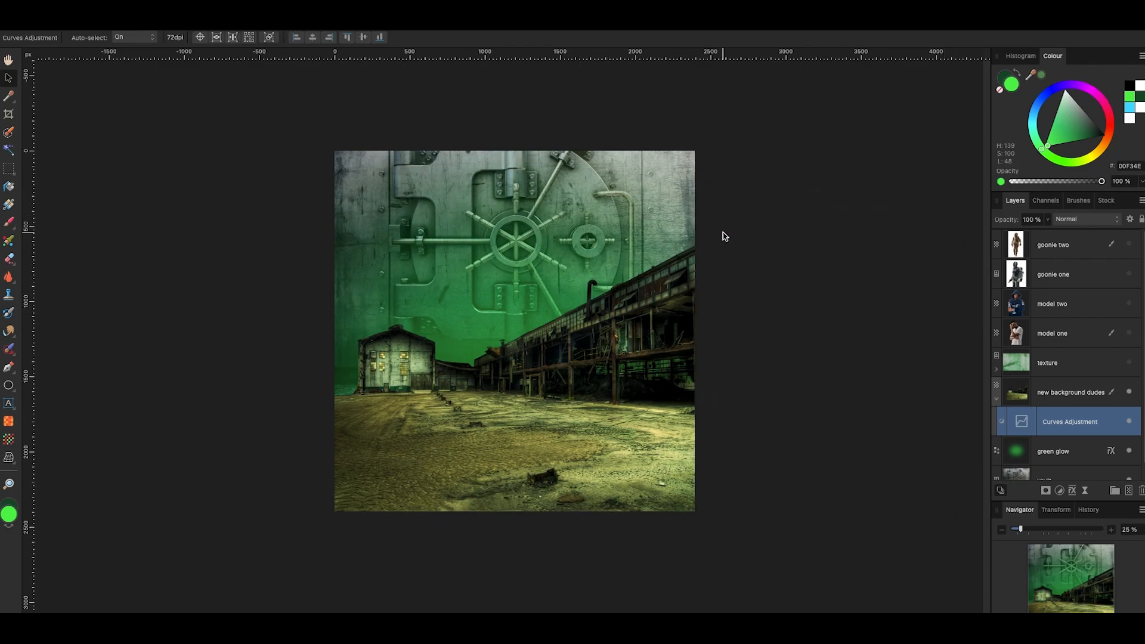
{"action": "left_click", "coordinate": [1129, 423]}
{"action": "left_click", "coordinate": [1129, 422]}
Enlarge the vault image slightly and reposition it so the wheel sits a little lower and further right
{"action": "left_click", "coordinate": [405, 228]}
{"action": "left_click_drag", "start_coordinate": [467, 216], "coordinate": [471, 233]}
{"action": "left_click_drag", "start_coordinate": [695, 129], "coordinate": [721, 102]}
{"action": "mouse_move", "coordinate": [620, 136]}
{"action": "left_mouse_down"}
{"action": "mouse_move", "coordinate": [617, 152]}
{"action": "mouse_move", "coordinate": [614, 140]}
{"action": "left_mouse_up"}
{"action": "left_click", "coordinate": [768, 191]}
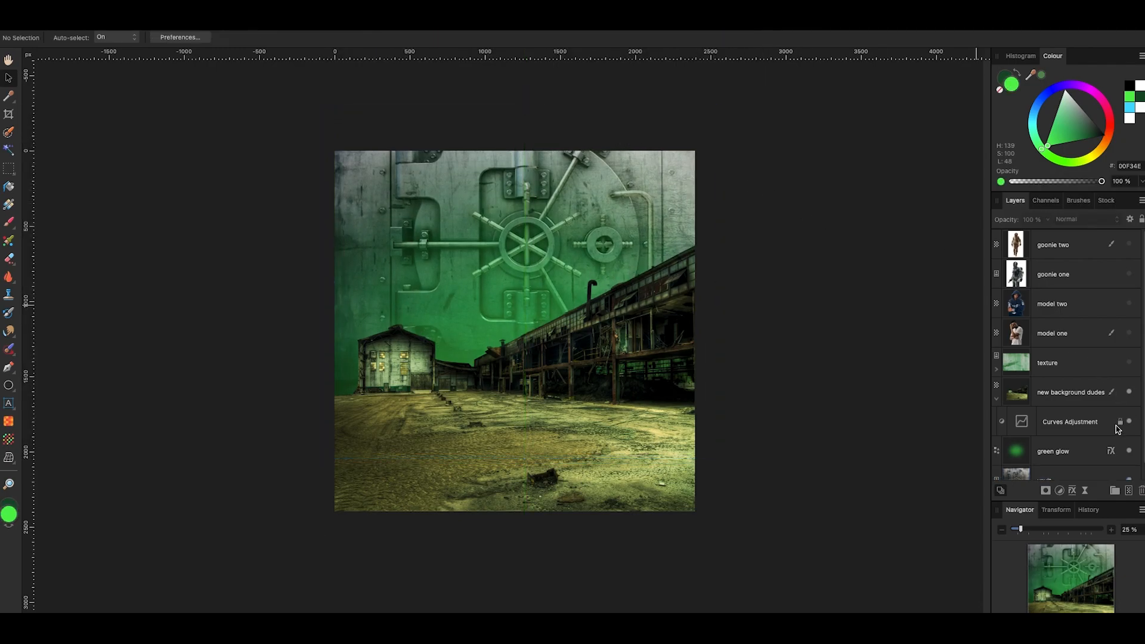
Show the model two, model one and goonie one layers
{"action": "left_click", "coordinate": [1130, 303]}
{"action": "left_click", "coordinate": [1129, 333]}
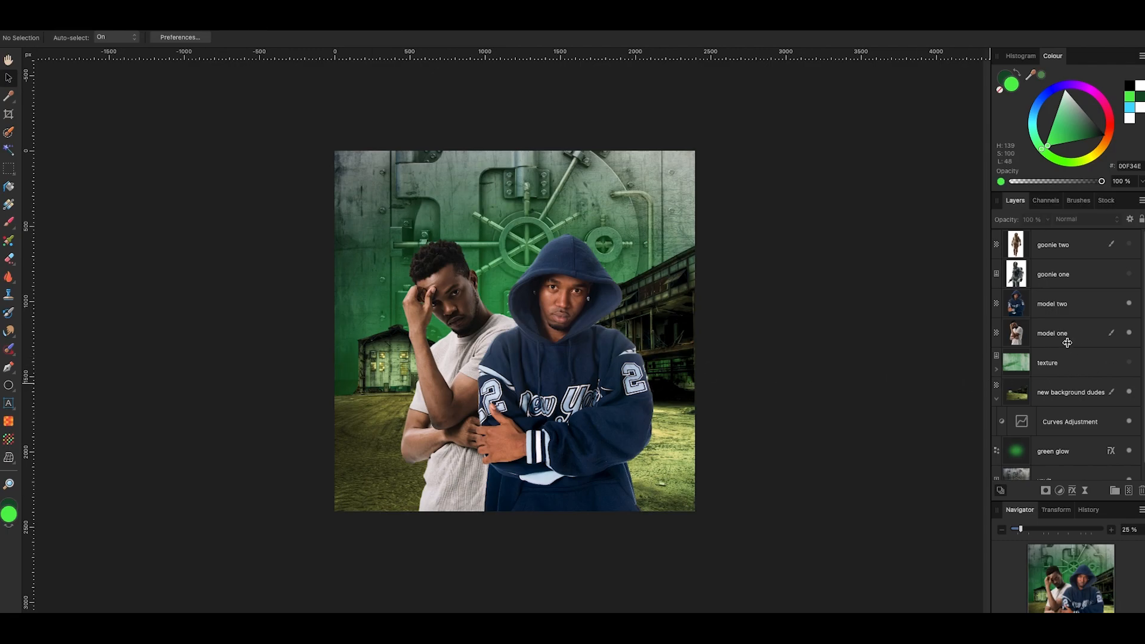
{"action": "left_click", "coordinate": [1129, 274]}
Enlarge the goonie one image to almost the full canvas height and centre it along the canvas's lower edge
{"action": "left_click", "coordinate": [579, 411]}
{"action": "left_click_drag", "start_coordinate": [545, 382], "coordinate": [335, 245]}
{"action": "left_click_drag", "start_coordinate": [525, 291], "coordinate": [536, 302]}
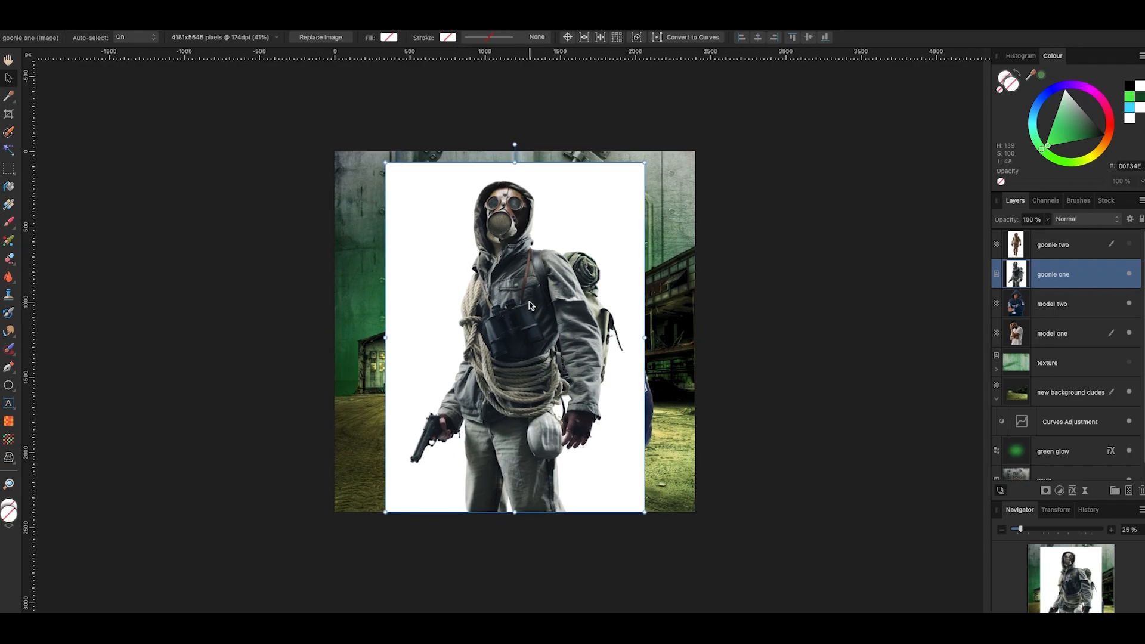
Select the gas-mask figure on the goonie one layer with the Selection Brush and start Refine Selection
{"action": "left_click", "coordinate": [8, 133]}
{"action": "left_click_drag", "start_coordinate": [481, 382], "coordinate": [448, 428]}
{"action": "left_click_drag", "start_coordinate": [524, 203], "coordinate": [504, 236]}
{"action": "scroll", "coordinate": [482, 431], "scroll_direction": "up", "scroll_amount": 3}
{"action": "scroll", "coordinate": [521, 392], "scroll_direction": "up", "scroll_amount": 10}
{"action": "key", "text": "super+alt+r"}
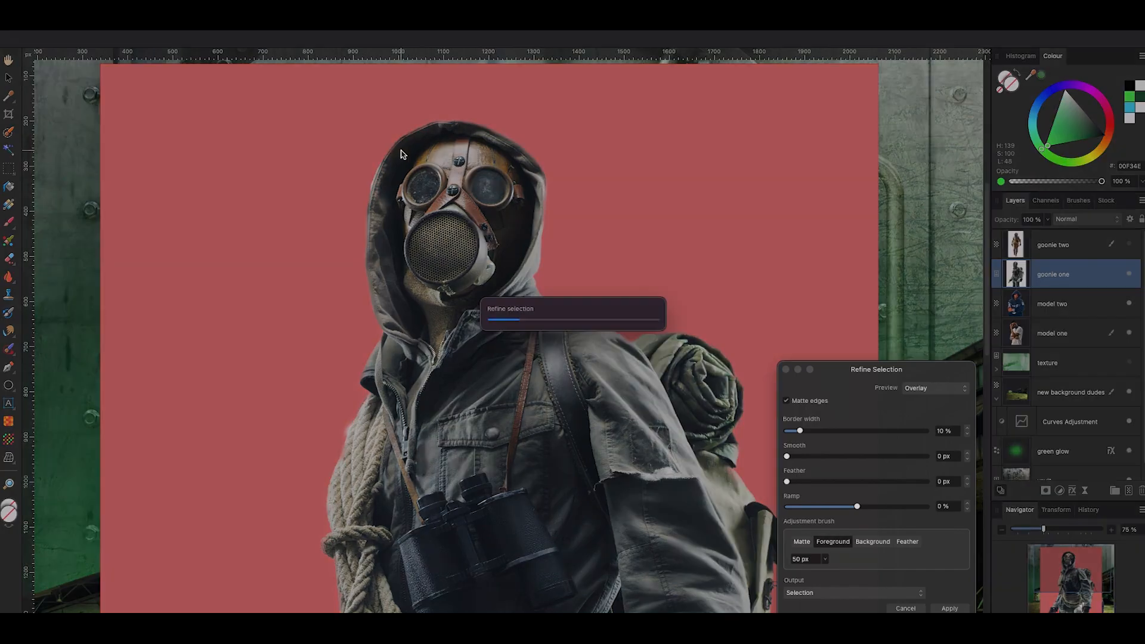
Refine the selection with an enlarged Matte brush over the rope, the gun hand and the gap beside the gloved hand
{"action": "scroll", "coordinate": [454, 298], "scroll_direction": "down", "scroll_amount": 8}
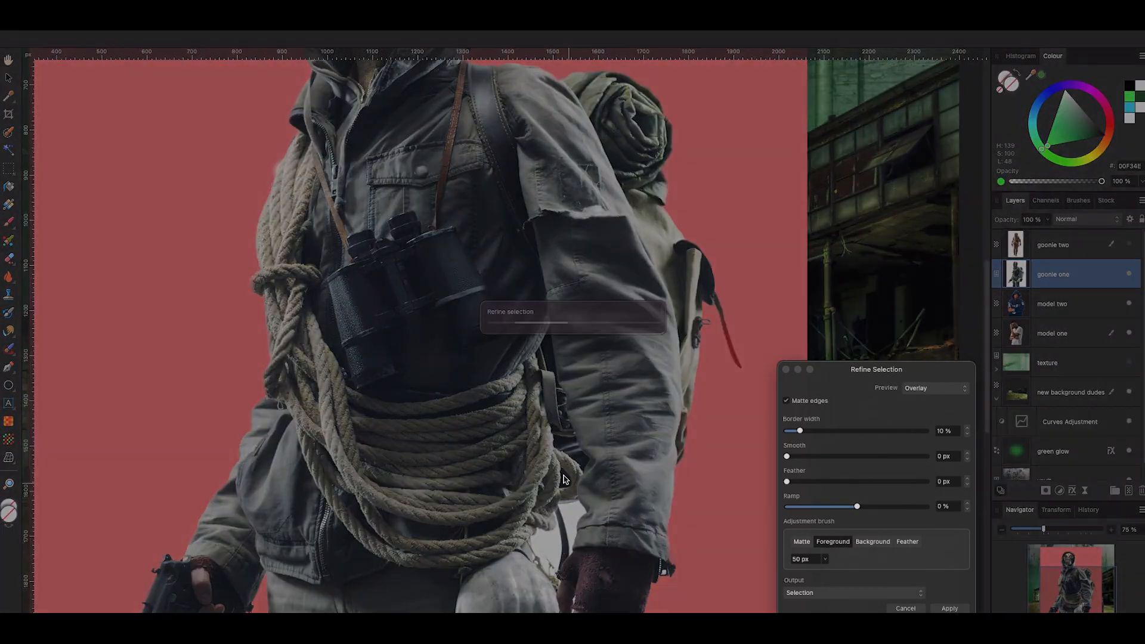
{"action": "left_click", "coordinate": [801, 542]}
{"action": "key", "text": "bracketright"}
{"action": "key", "text": "bracketright"}
{"action": "key", "text": "bracketright"}
{"action": "key", "text": "bracketright"}
{"action": "left_click_drag", "start_coordinate": [540, 468], "coordinate": [568, 438]}
{"action": "left_click", "coordinate": [159, 562]}
{"action": "left_click_drag", "start_coordinate": [558, 537], "coordinate": [575, 544]}
Output the refined goonie one selection as a new layer
{"action": "key", "text": "super+minus"}
{"action": "key", "text": "super+minus"}
{"action": "left_click", "coordinate": [855, 593]}
{"action": "left_click", "coordinate": [809, 618]}
{"action": "left_click", "coordinate": [950, 609]}
Delete the original goonie one image layer and rename the cut-out layer as goonie one
{"action": "key", "text": "v"}
{"action": "left_click", "coordinate": [1060, 309]}
{"action": "key", "text": "Delete"}
{"action": "double_click", "coordinate": [1045, 274]}
{"action": "type", "text": "goonie one"}
Move the goonie one layer below model one and scale and place the figure behind and between the two models
{"action": "scroll", "coordinate": [501, 334], "scroll_direction": "down", "scroll_amount": 3}
{"action": "left_click_drag", "start_coordinate": [1055, 274], "coordinate": [1062, 344]}
{"action": "left_click_drag", "start_coordinate": [610, 172], "coordinate": [592, 198]}
{"action": "left_click_drag", "start_coordinate": [555, 151], "coordinate": [502, 230]}
{"action": "left_click_drag", "start_coordinate": [388, 322], "coordinate": [442, 269]}
Show the goonie two layer and enlarge its image to nearly the full canvas height, centred on the canvas
{"action": "left_click", "coordinate": [1129, 244]}
{"action": "left_click", "coordinate": [1053, 244]}
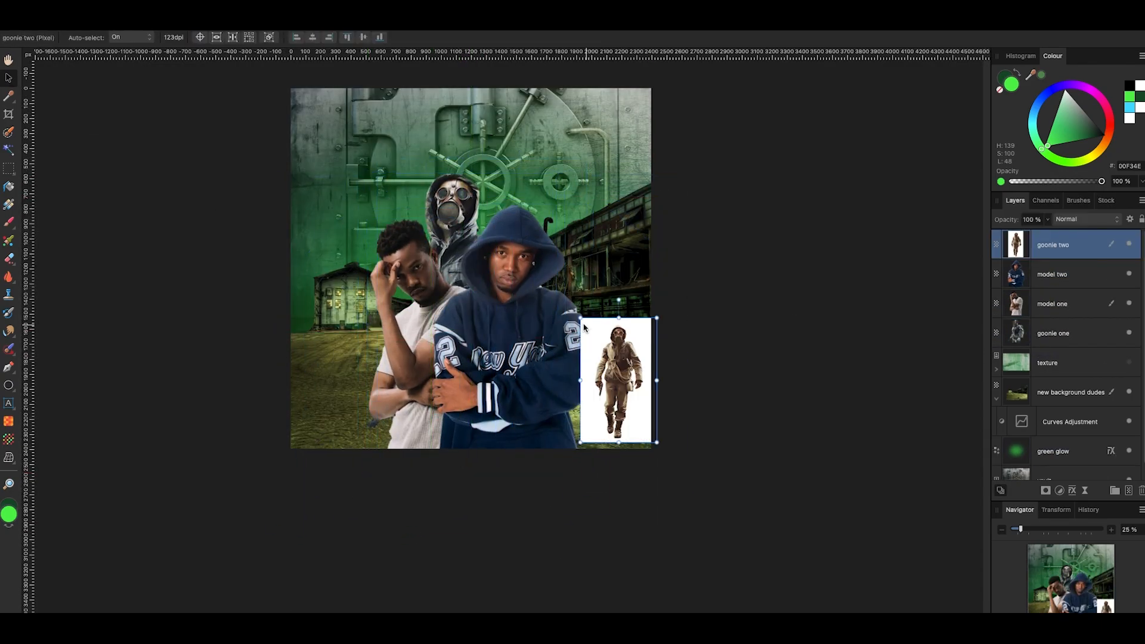
{"action": "left_click_drag", "start_coordinate": [576, 317], "coordinate": [438, 96]}
{"action": "left_click_drag", "start_coordinate": [537, 268], "coordinate": [473, 268]}
{"action": "key", "text": "super+plus"}
{"action": "scroll", "coordinate": [318, 194], "scroll_direction": "up", "scroll_amount": 5}
{"action": "scroll", "coordinate": [317, 194], "scroll_direction": "down", "scroll_amount": 3}
Select the whole goonie two figure with the Selection Brush, using a smaller brush for the details
{"action": "left_click", "coordinate": [8, 131]}
{"action": "left_click_drag", "start_coordinate": [477, 334], "coordinate": [458, 585]}
{"action": "mouse_move", "coordinate": [410, 216]}
{"action": "left_mouse_down"}
{"action": "mouse_move", "coordinate": [584, 324]}
{"action": "mouse_move", "coordinate": [397, 301]}
{"action": "mouse_move", "coordinate": [545, 448]}
{"action": "mouse_move", "coordinate": [393, 297]}
{"action": "mouse_move", "coordinate": [554, 342]}
{"action": "left_mouse_up"}
{"action": "scroll", "coordinate": [549, 340], "scroll_direction": "down", "scroll_amount": 1}
{"action": "key", "text": "bracketleft"}
{"action": "key", "text": "bracketleft"}
{"action": "key", "text": "bracketleft"}
{"action": "scroll", "coordinate": [553, 341], "scroll_direction": "up", "scroll_amount": 1}
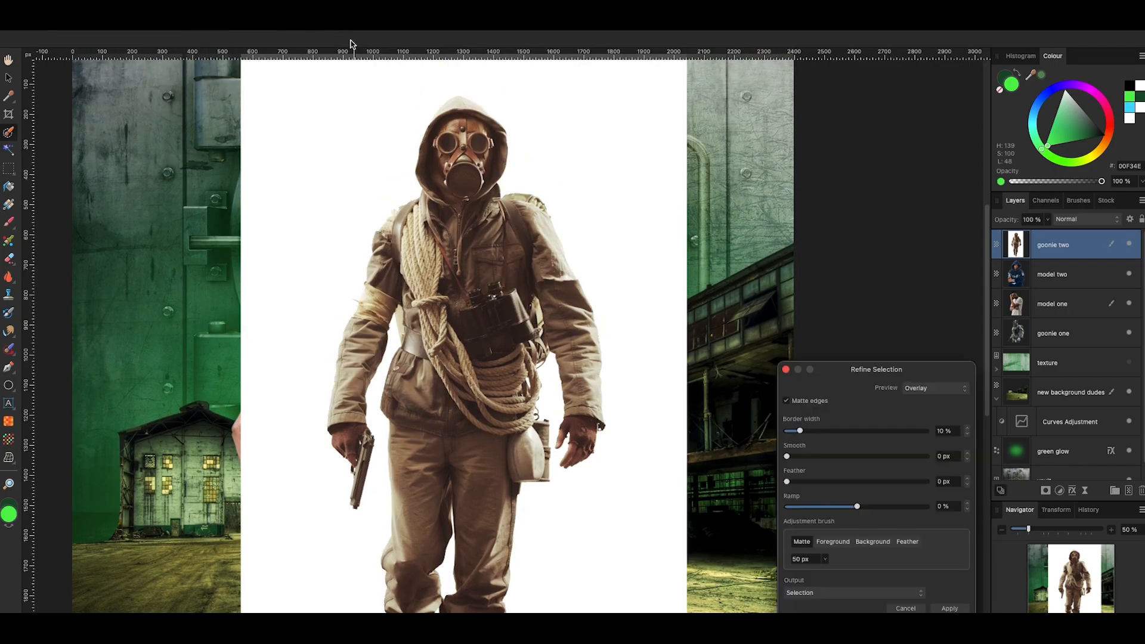
Refine the goonie two selection with matte edges and output it as a new layer
{"action": "left_click", "coordinate": [339, 37]}
{"action": "scroll", "coordinate": [279, 250], "scroll_direction": "up", "scroll_amount": 3}
{"action": "scroll", "coordinate": [279, 249], "scroll_direction": "up", "scroll_amount": 5}
{"action": "scroll", "coordinate": [525, 251], "scroll_direction": "down", "scroll_amount": 2}
{"action": "scroll", "coordinate": [477, 179], "scroll_direction": "down", "scroll_amount": 5}
{"action": "left_click", "coordinate": [854, 593]}
{"action": "left_click", "coordinate": [802, 616]}
Scale down the goonie two cut-out and move it in front of the model in the white shirt
{"action": "key", "text": "v"}
{"action": "left_click_drag", "start_coordinate": [556, 156], "coordinate": [507, 256]}
{"action": "left_click_drag", "start_coordinate": [466, 358], "coordinate": [373, 371]}
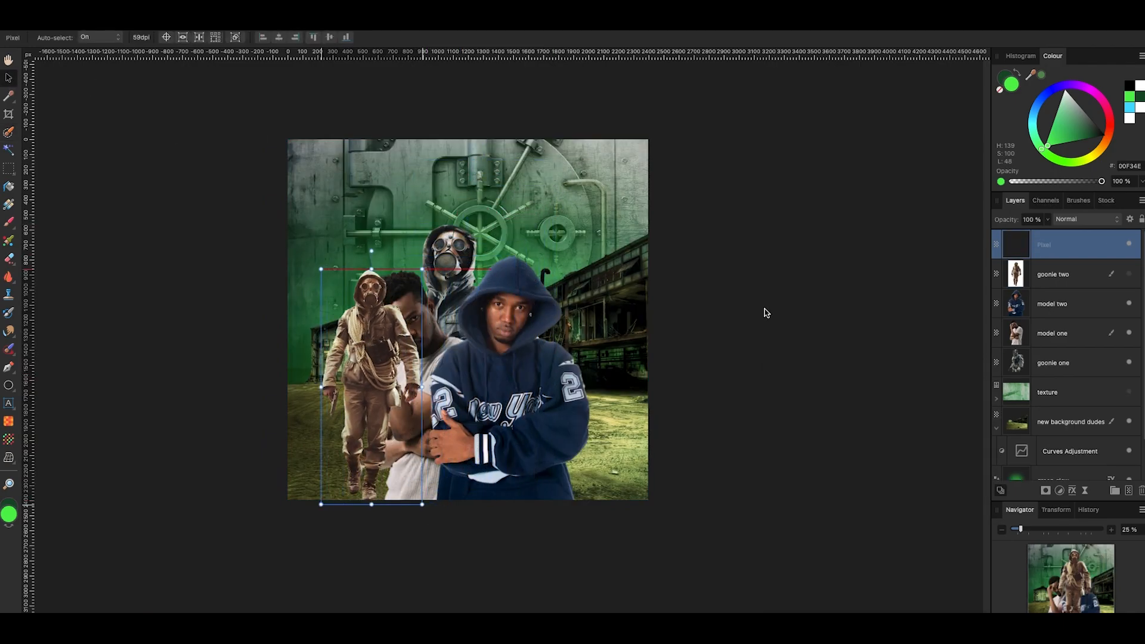
Delete the original goonie two layer and rename the cut-out layer as goonie two
{"action": "left_click", "coordinate": [1063, 276]}
{"action": "key", "text": "Delete"}
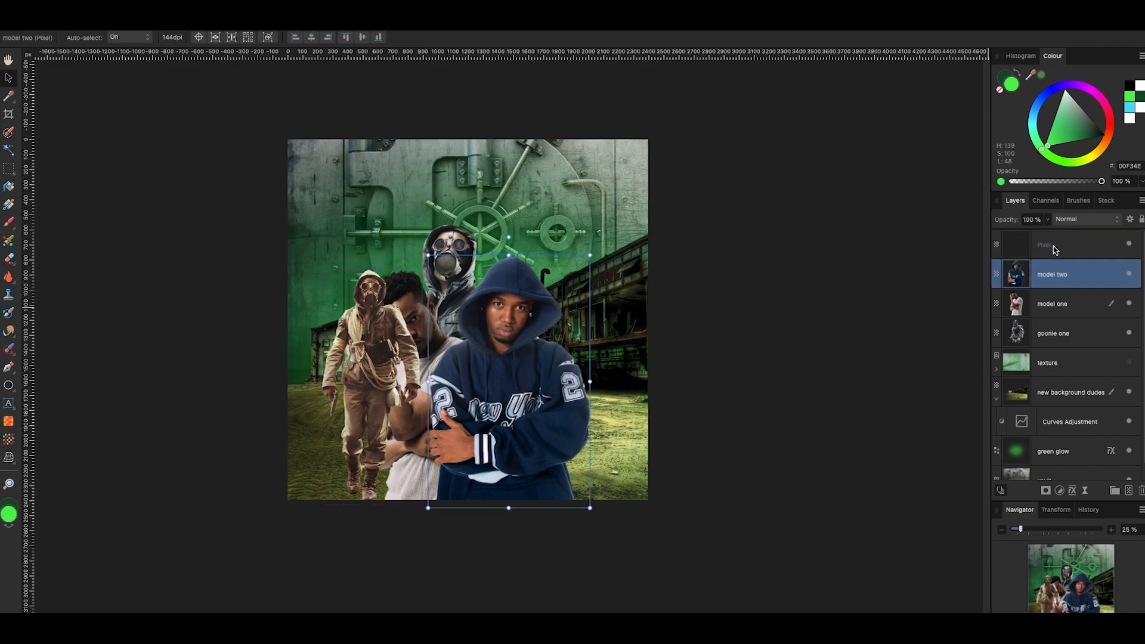
{"action": "double_click", "coordinate": [1054, 250]}
{"action": "type", "text": "goonie"}
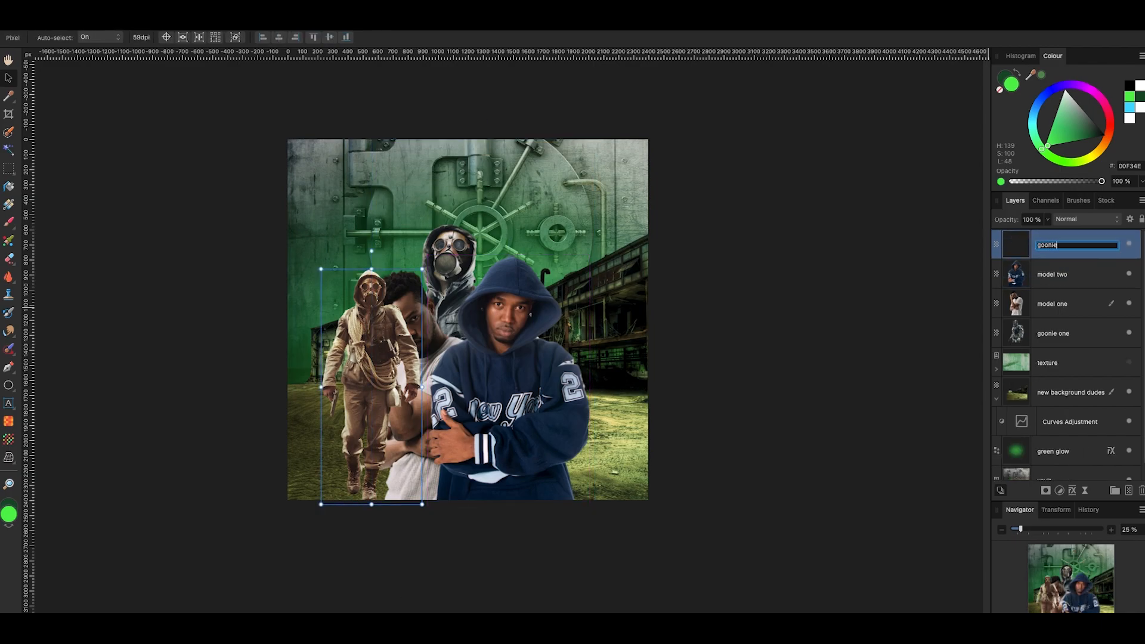
{"action": "type", "text": " two"}
{"action": "key", "text": "Return"}
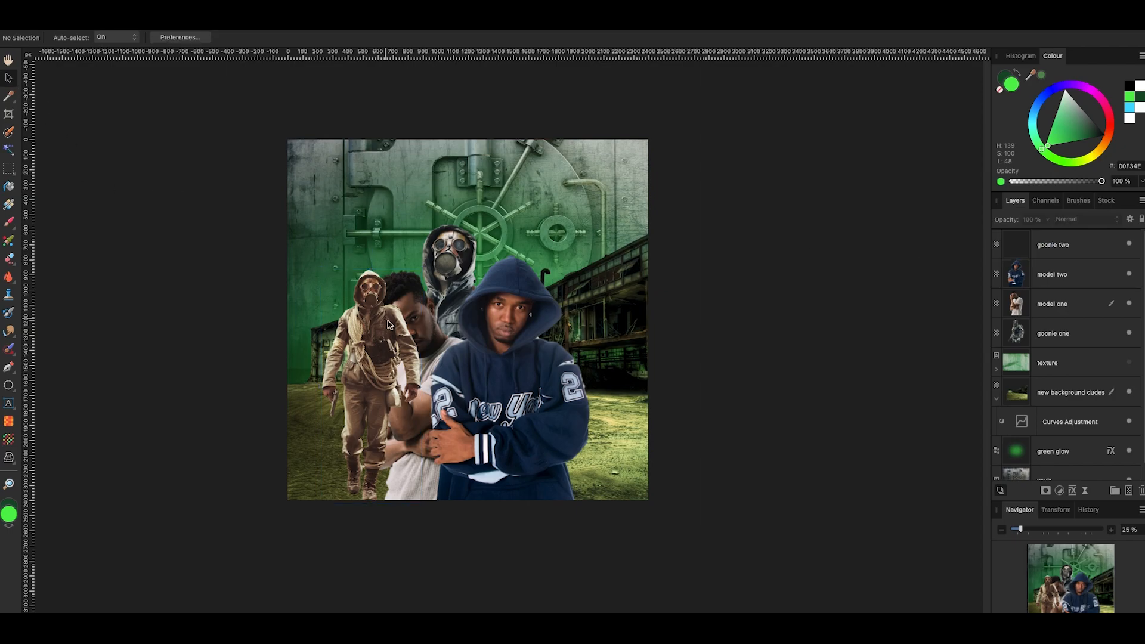
Shrink the goonie two figure to a small distant walker and place it on the ground beside the lit factory building
{"action": "left_click_drag", "start_coordinate": [422, 270], "coordinate": [309, 364]}
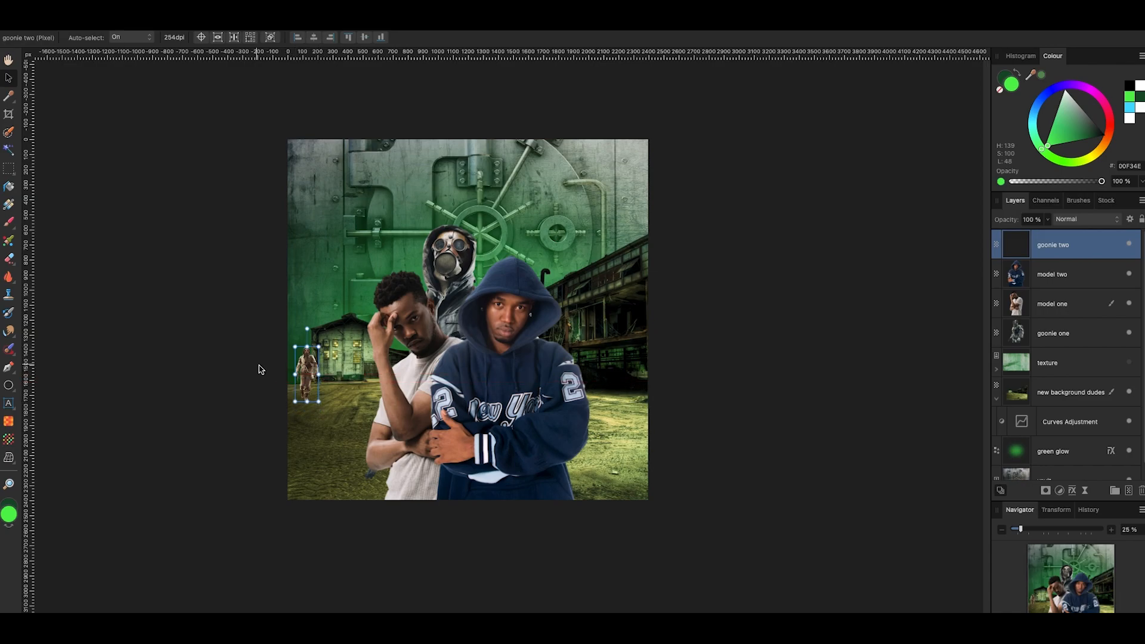
{"action": "left_click", "coordinate": [239, 378]}
{"action": "left_click", "coordinate": [306, 368]}
{"action": "left_click_drag", "start_coordinate": [307, 374], "coordinate": [306, 383]}
{"action": "left_click", "coordinate": [236, 356]}
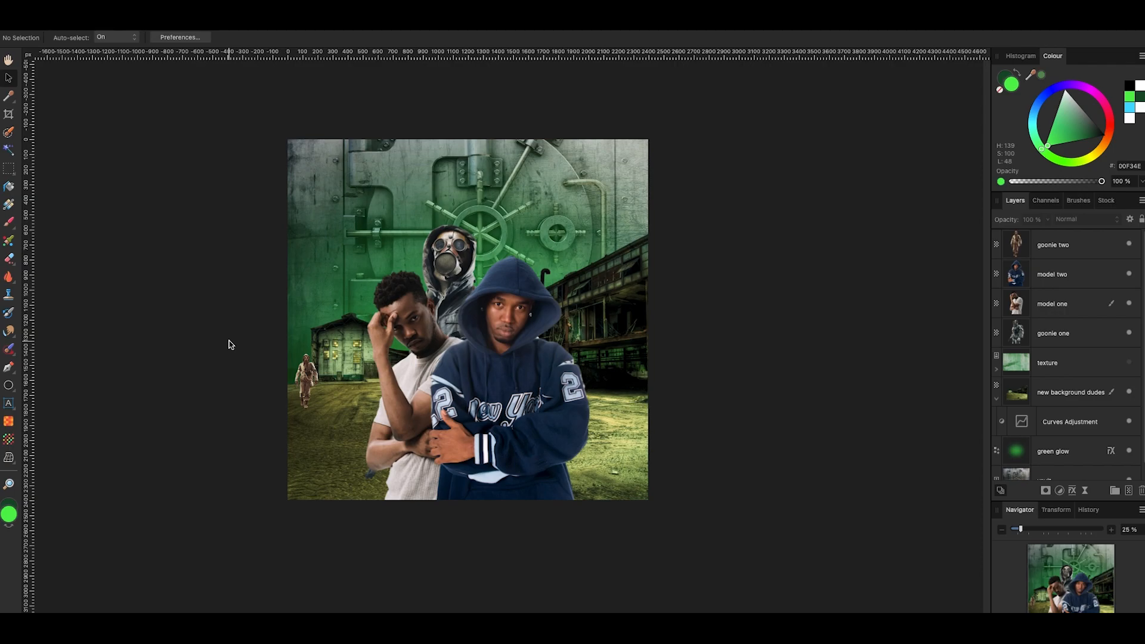
Add a Curves adjustment nested in the goonie two layer and lower its Master curve to X 0.681, Y 0.554
{"action": "key", "text": "super+plus"}
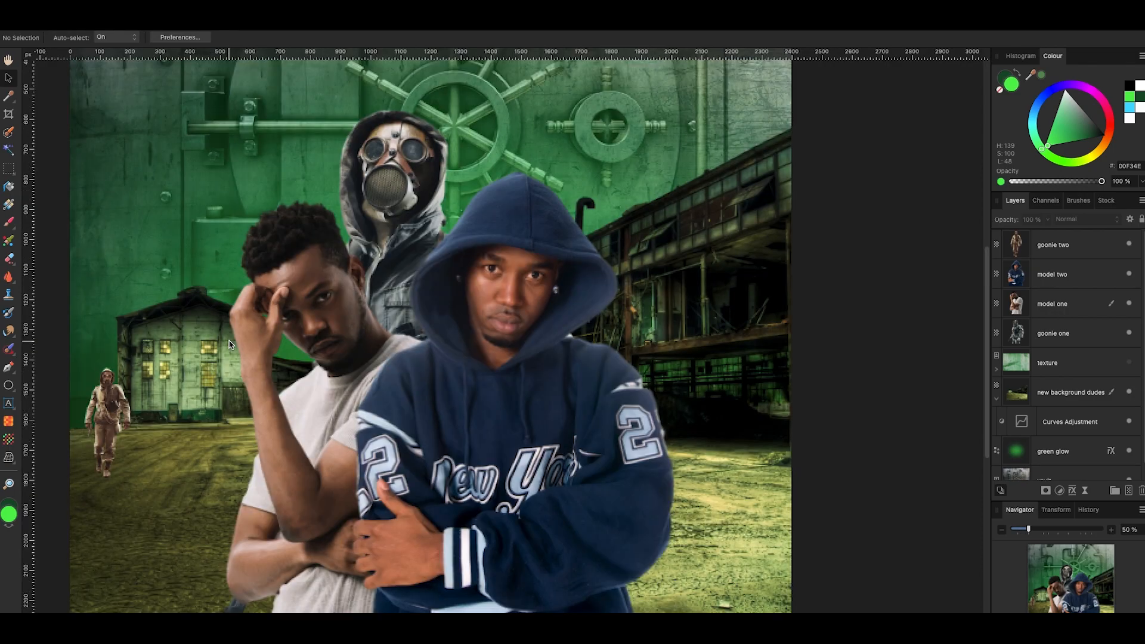
{"action": "scroll", "coordinate": [229, 342], "scroll_direction": "left", "scroll_amount": 3}
{"action": "left_click", "coordinate": [209, 398]}
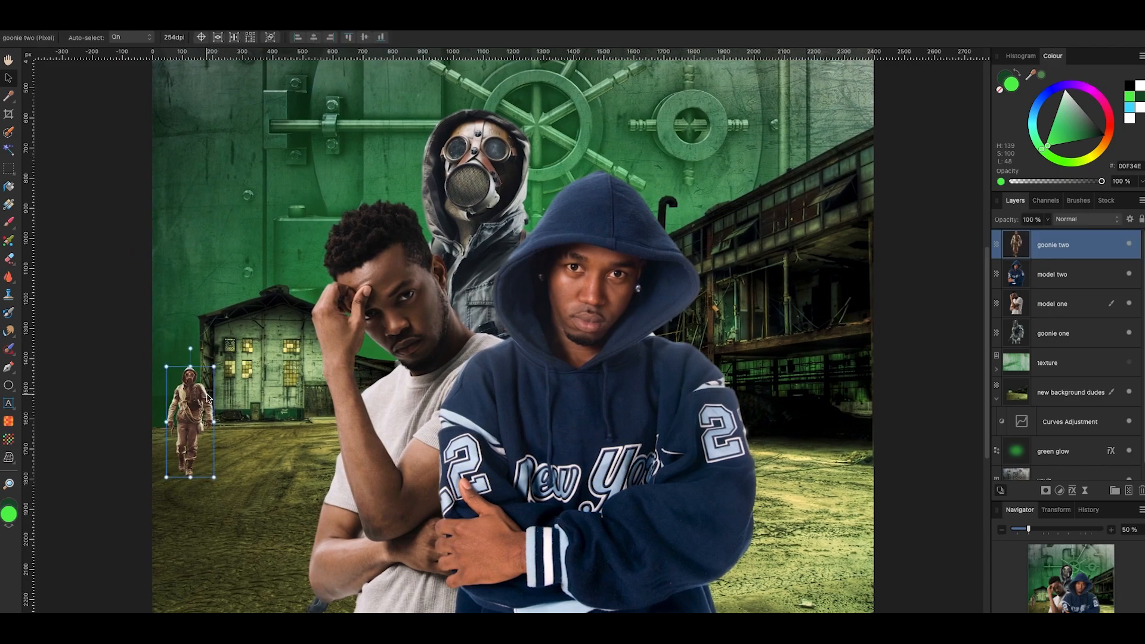
{"action": "scroll", "coordinate": [208, 398], "scroll_direction": "left", "scroll_amount": 4}
{"action": "scroll", "coordinate": [434, 420], "scroll_direction": "left", "scroll_amount": 1}
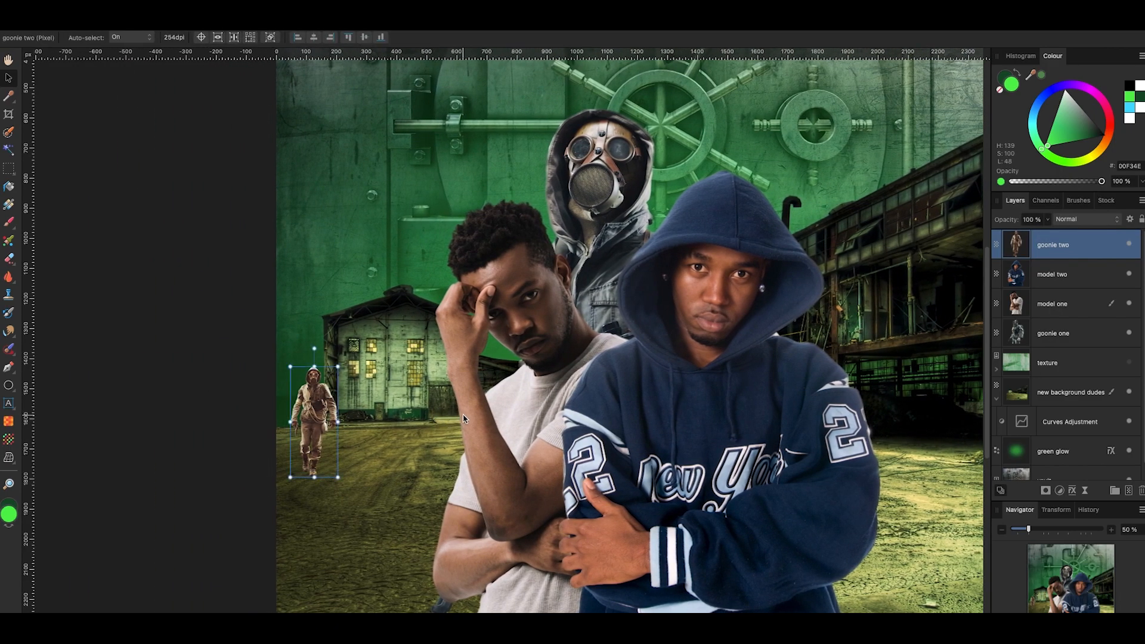
{"action": "left_click", "coordinate": [1060, 492]}
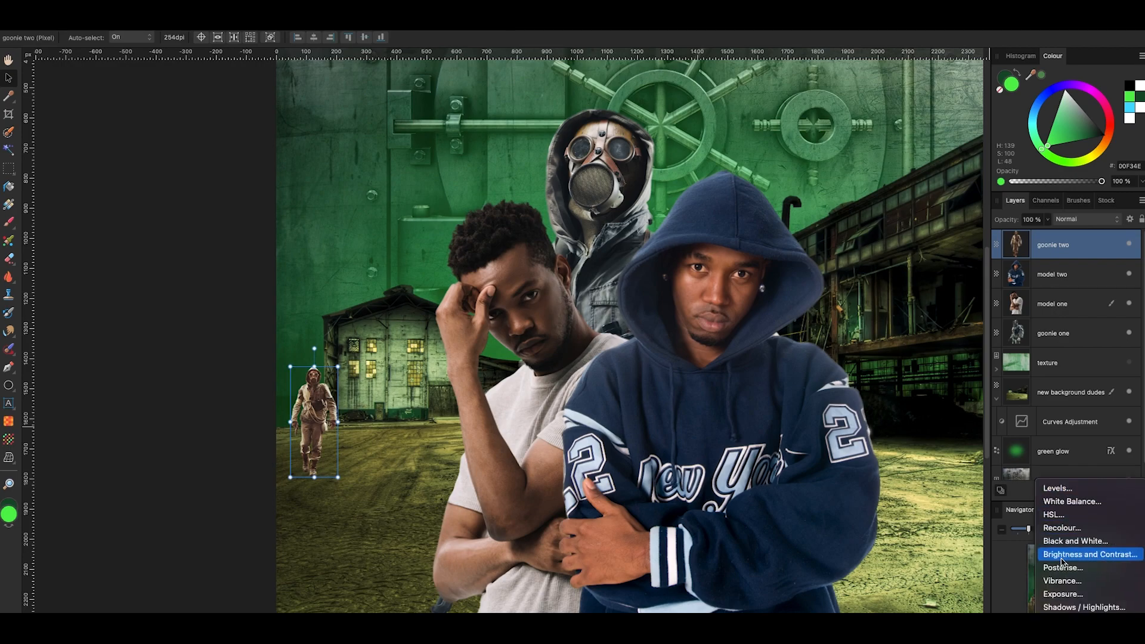
{"action": "left_click", "coordinate": [1065, 541]}
{"action": "left_click_drag", "start_coordinate": [1065, 237], "coordinate": [1065, 273]}
{"action": "left_click_drag", "start_coordinate": [847, 314], "coordinate": [857, 321]}
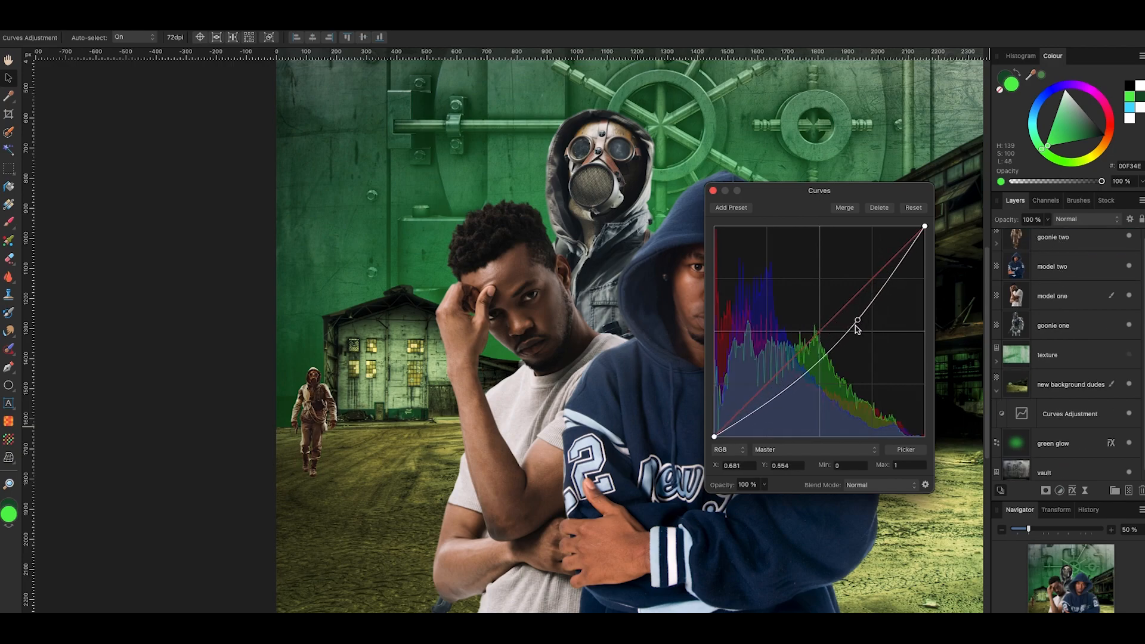
Raise the Green channel curve of the goonie two adjustment to X 0.585, Y 0.705
{"action": "left_click", "coordinate": [789, 450]}
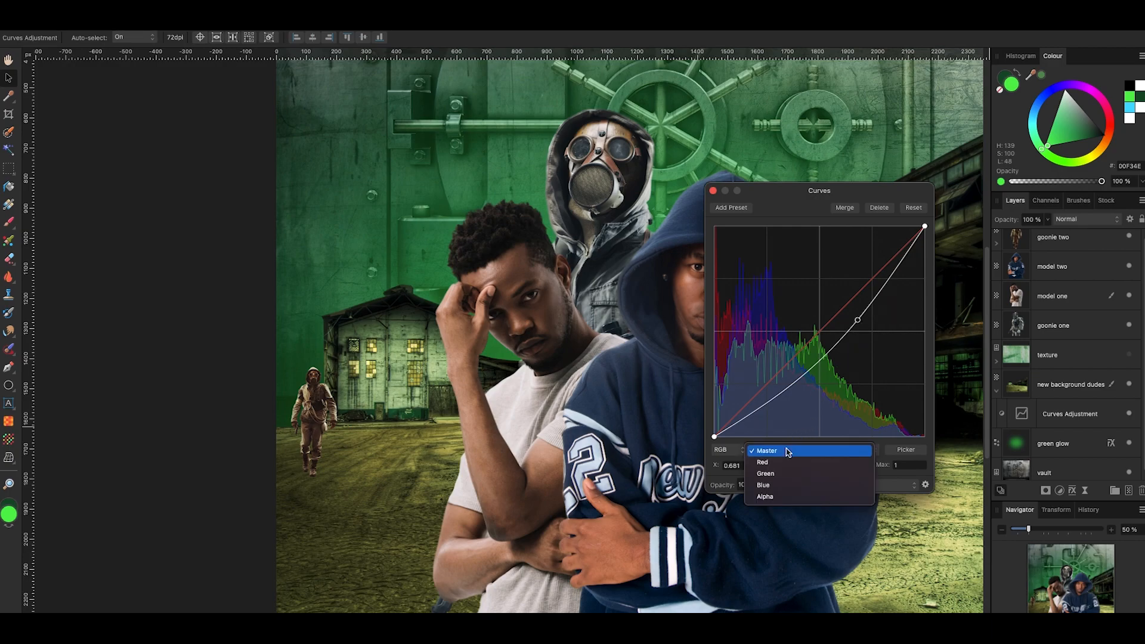
{"action": "left_click", "coordinate": [786, 474]}
{"action": "left_click_drag", "start_coordinate": [838, 314], "coordinate": [840, 291]}
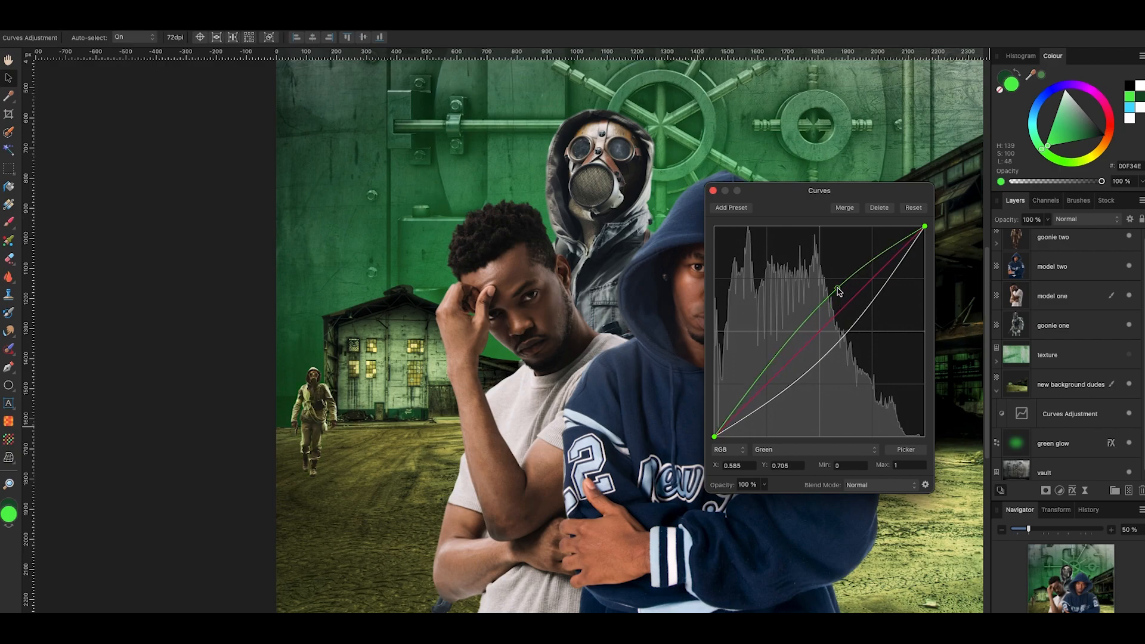
{"action": "left_click", "coordinate": [713, 190]}
{"action": "scroll", "coordinate": [518, 277], "scroll_direction": "down", "scroll_amount": 1}
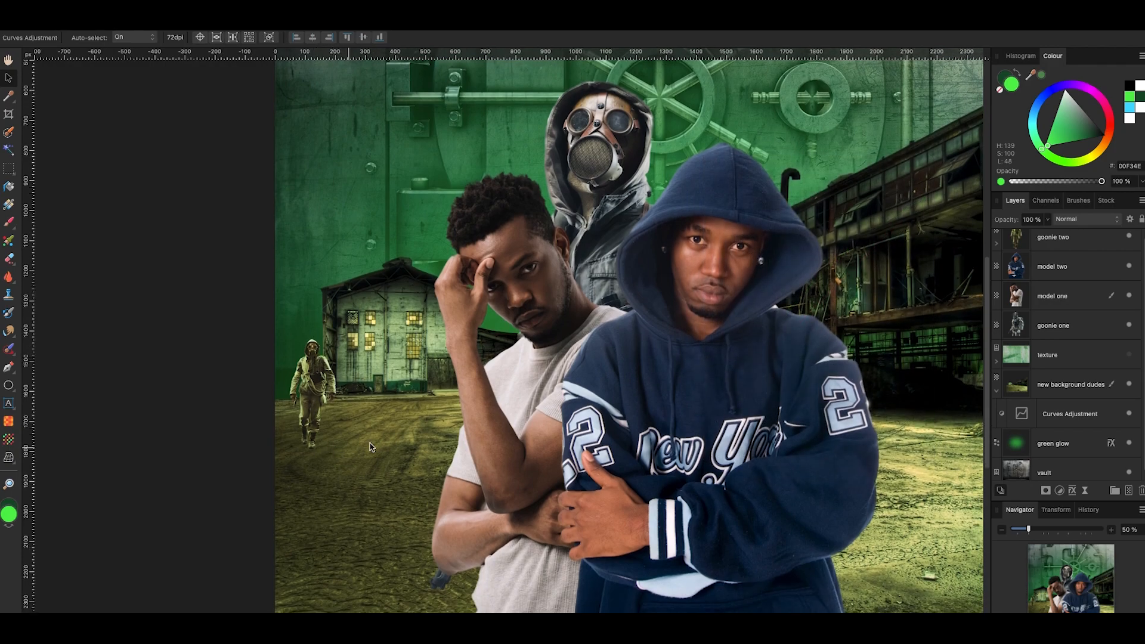
{"action": "scroll", "coordinate": [449, 428], "scroll_direction": "up", "scroll_amount": 3}
{"action": "scroll", "coordinate": [449, 429], "scroll_direction": "right", "scroll_amount": 2}
{"action": "scroll", "coordinate": [450, 429], "scroll_direction": "up", "scroll_amount": 1}
{"action": "scroll", "coordinate": [449, 428], "scroll_direction": "right", "scroll_amount": 1}
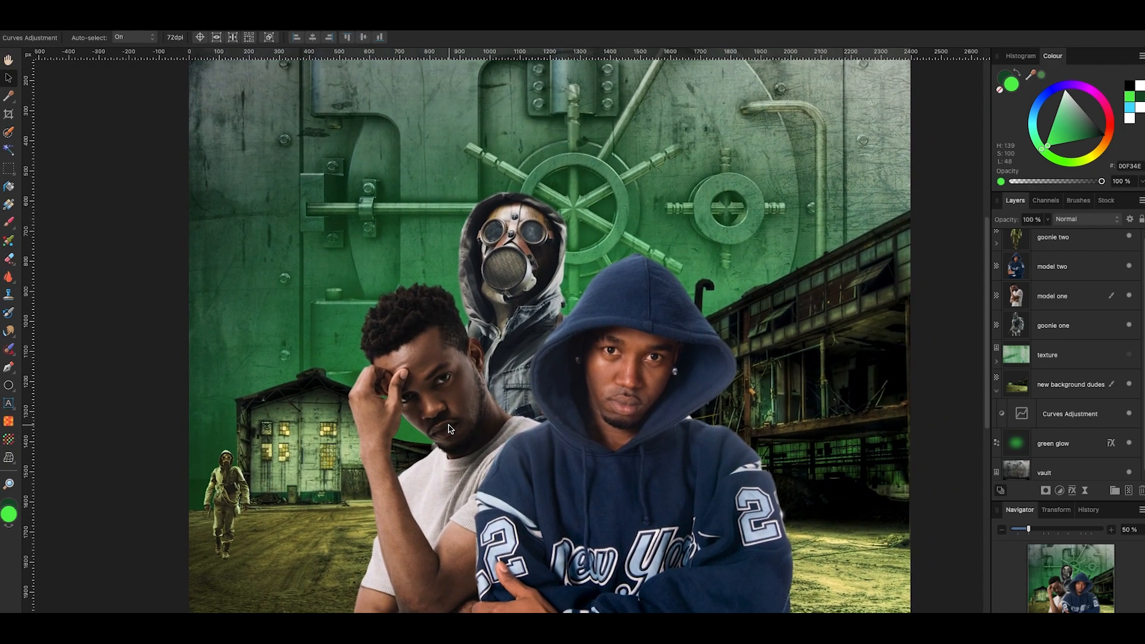
Add a Curves adjustment nested in the goonie one layer and lower its Master curve to X 0.677, Y 0.572
{"action": "left_click", "coordinate": [513, 262]}
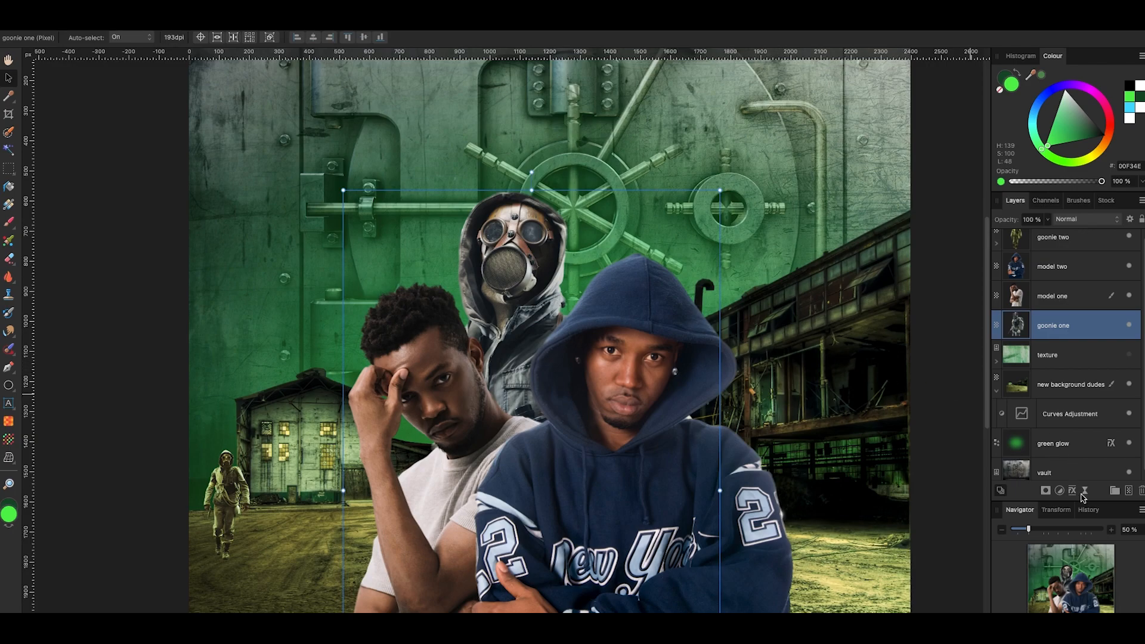
{"action": "left_click", "coordinate": [1060, 490]}
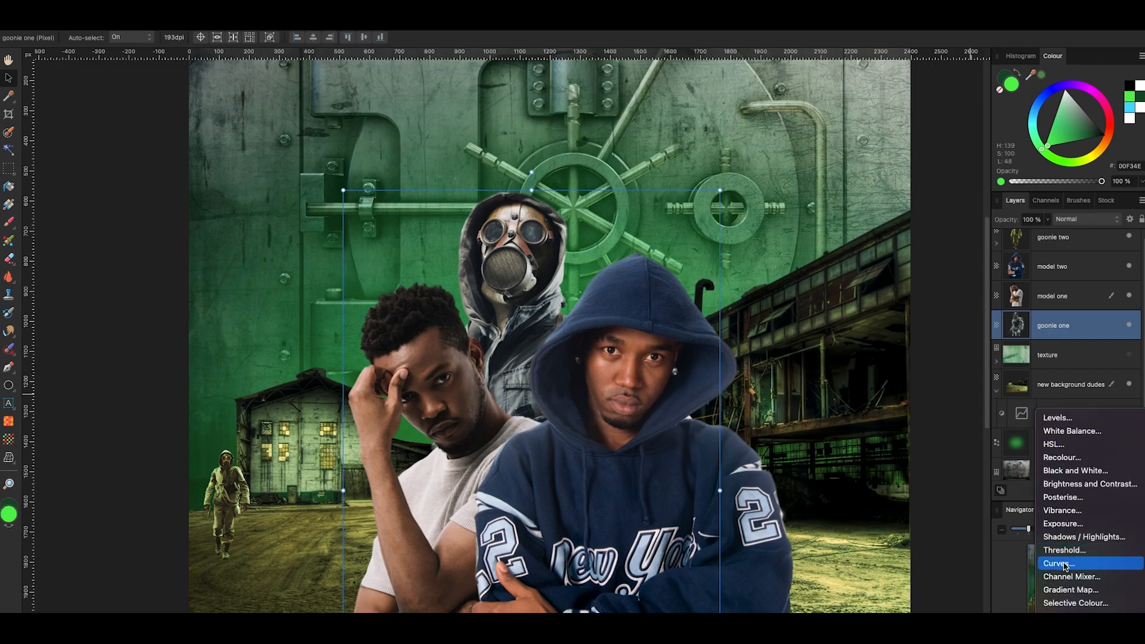
{"action": "left_click", "coordinate": [1060, 563]}
{"action": "left_click_drag", "start_coordinate": [1062, 327], "coordinate": [1066, 356]}
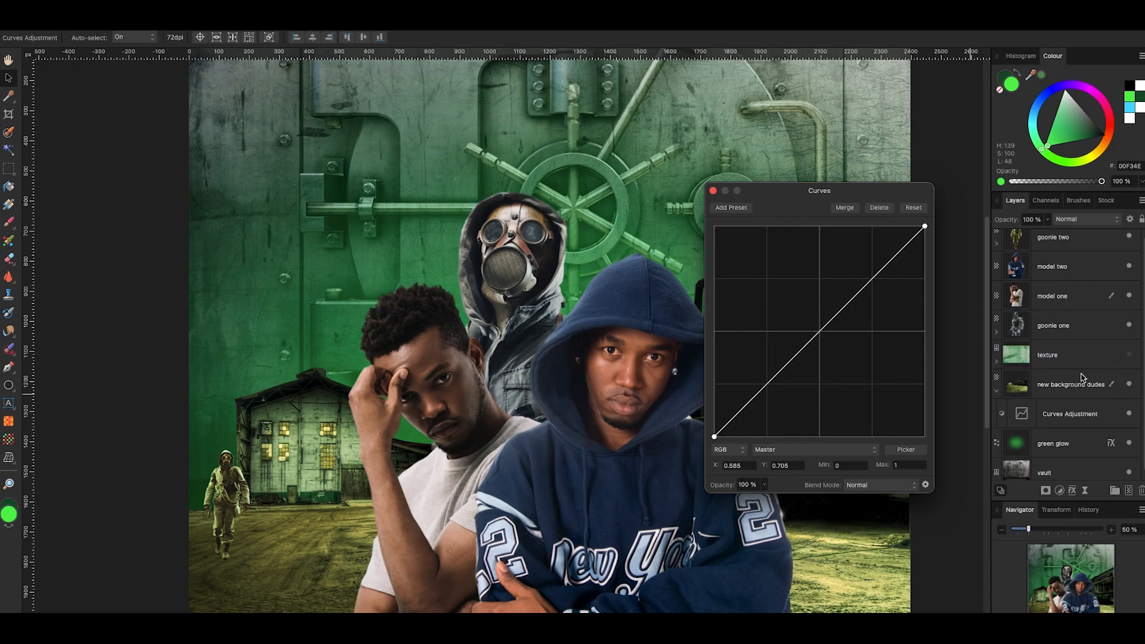
{"action": "left_click_drag", "start_coordinate": [846, 312], "coordinate": [856, 317]}
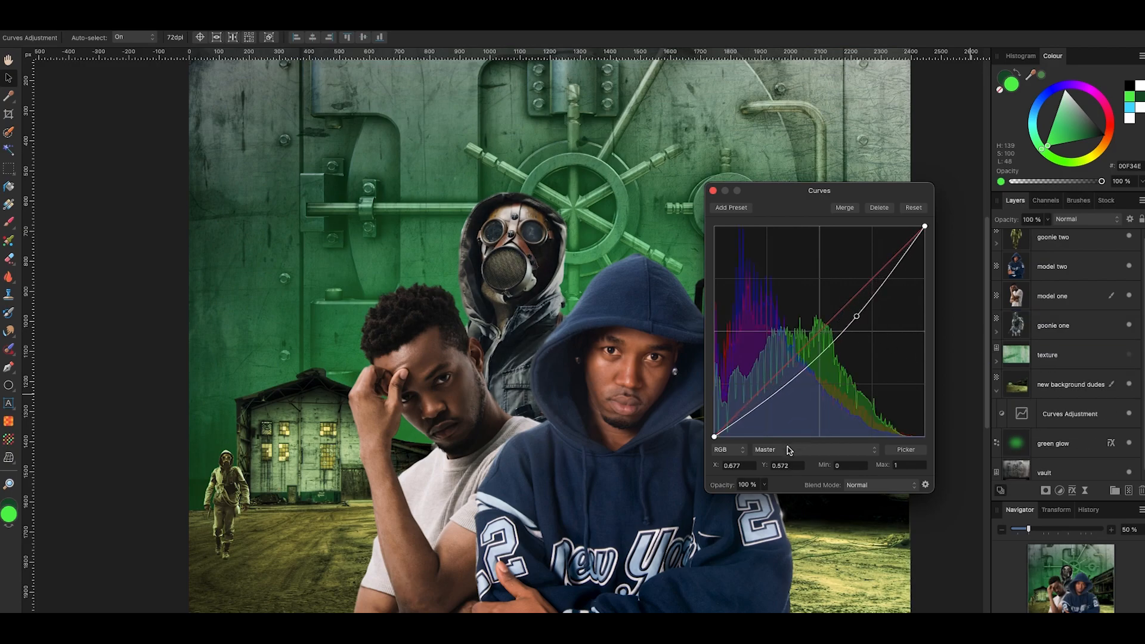
Raise the Green channel curve of the goonie one adjustment to X 0.653, Y 0.756
{"action": "left_click", "coordinate": [796, 450]}
{"action": "left_click", "coordinate": [793, 473]}
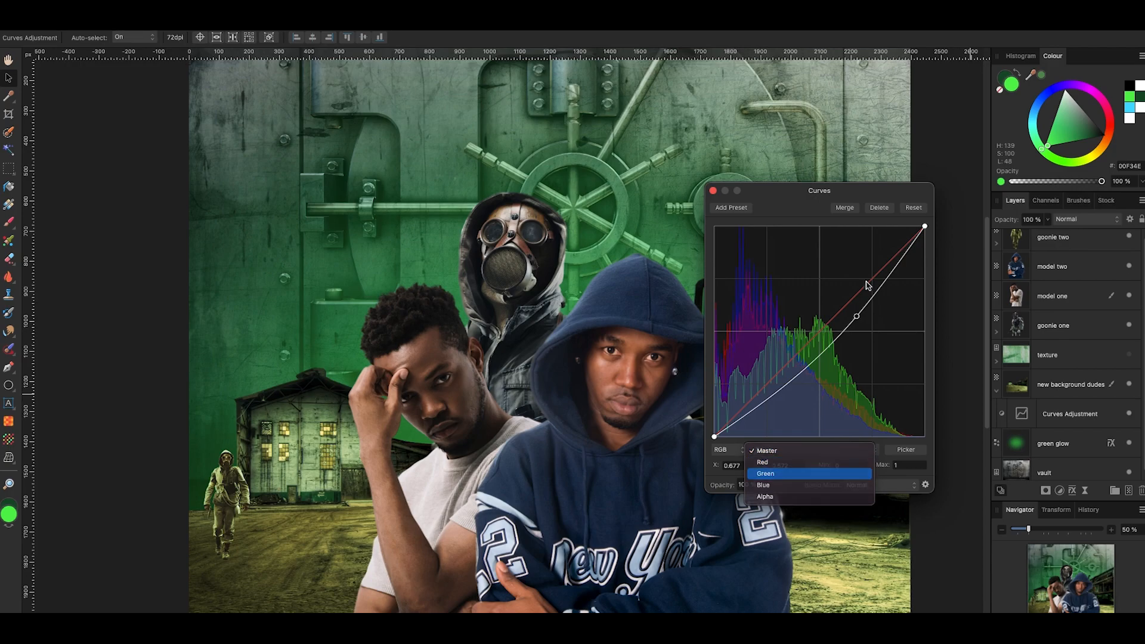
{"action": "left_click_drag", "start_coordinate": [856, 302], "coordinate": [853, 280]}
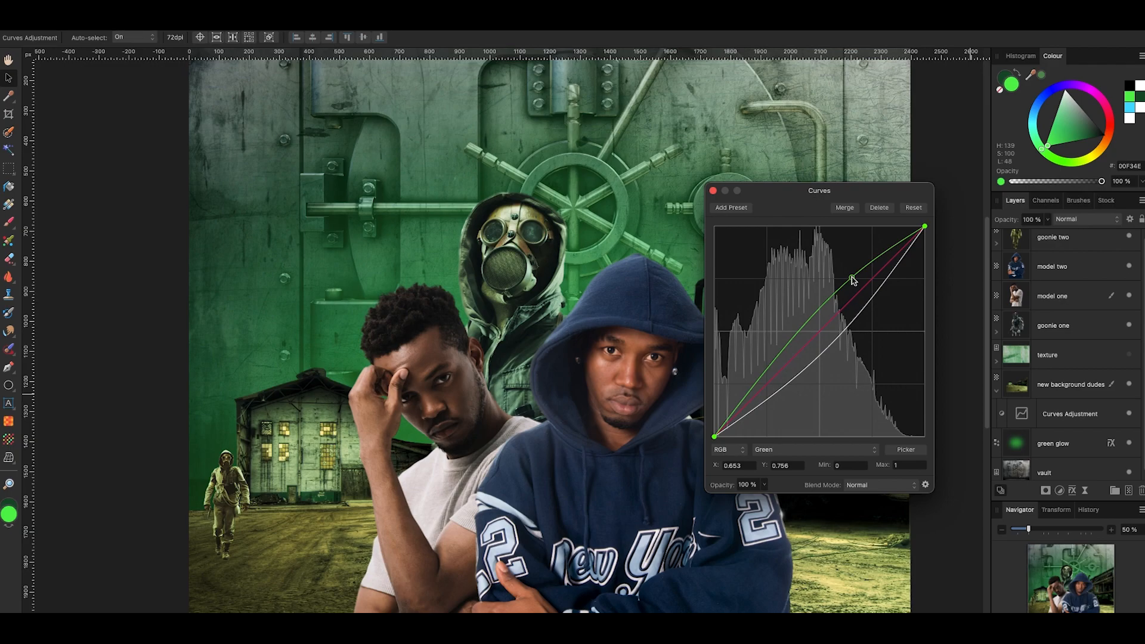
{"action": "left_click", "coordinate": [712, 190]}
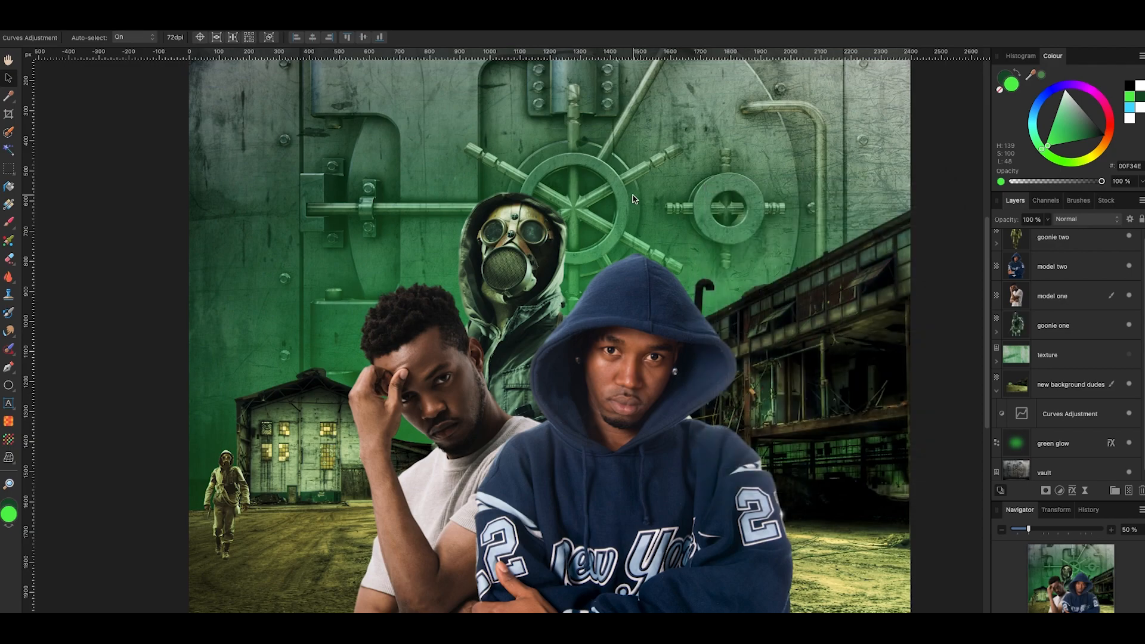
{"action": "key", "text": "super+minus"}
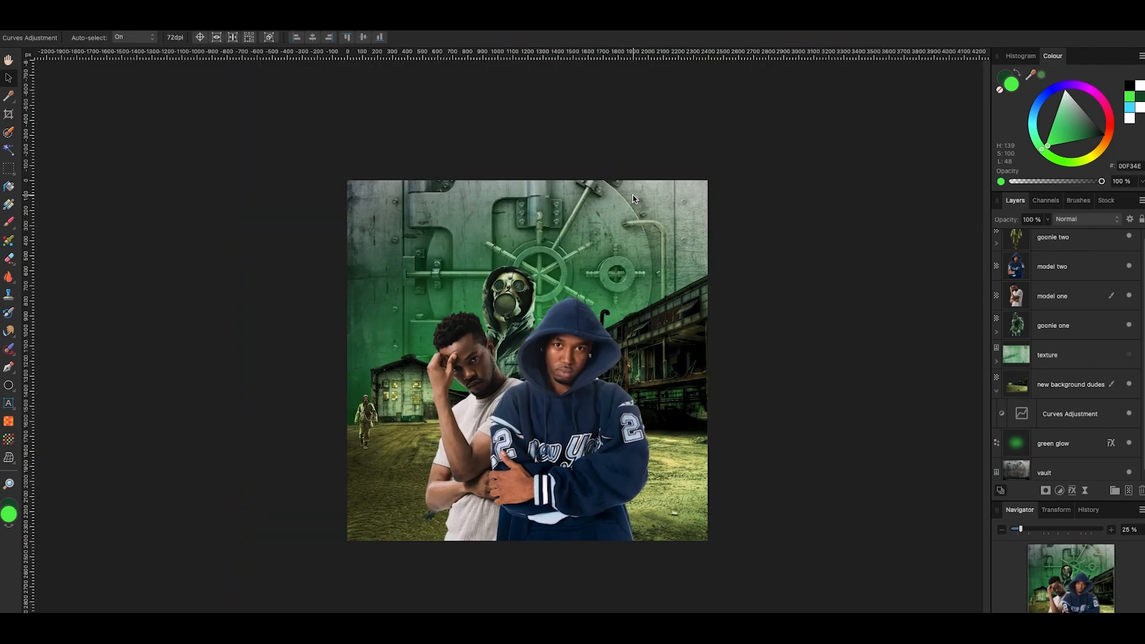
{"action": "scroll", "coordinate": [620, 278], "scroll_direction": "down", "scroll_amount": 3}
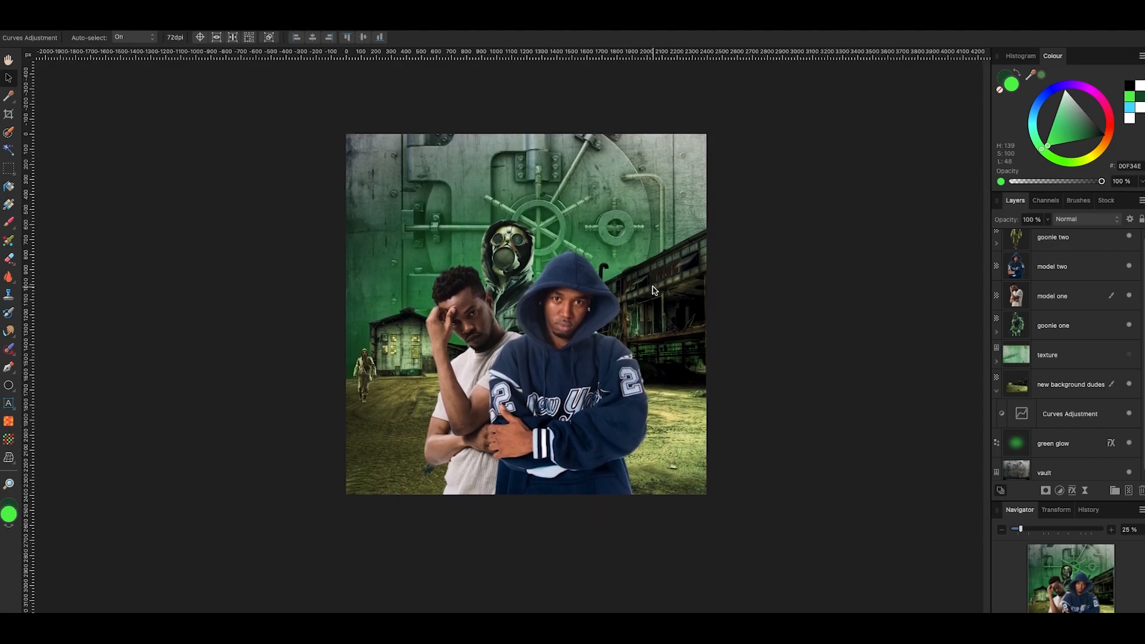
Prepare the Burn Brush on the new background dudes layer with a width of about 870 px
{"action": "left_click", "coordinate": [398, 421]}
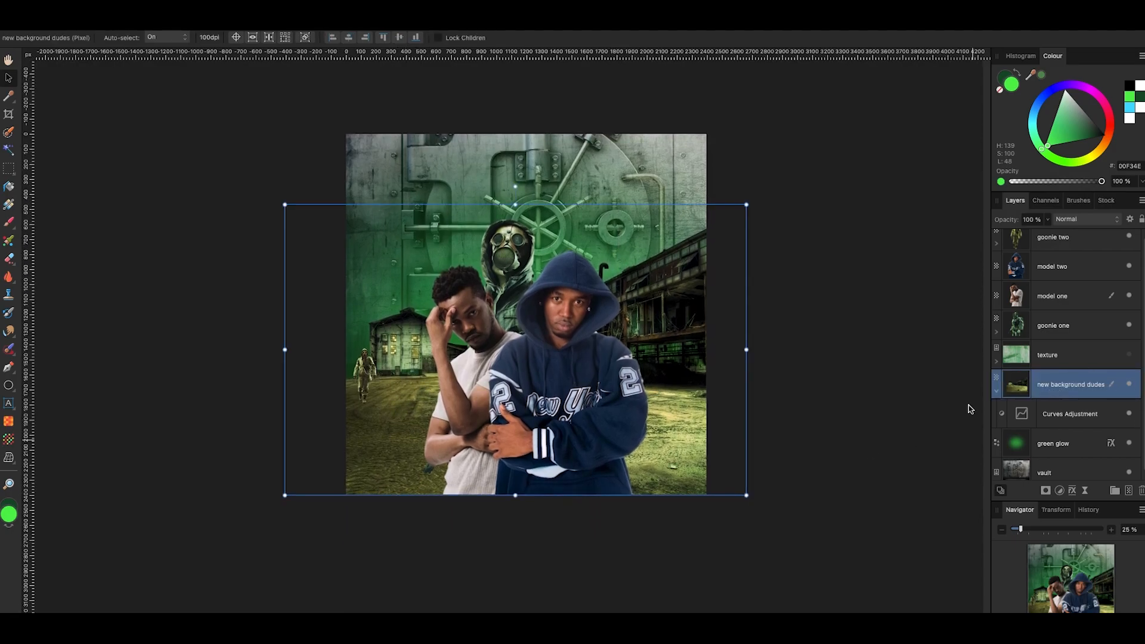
{"action": "left_click", "coordinate": [7, 281]}
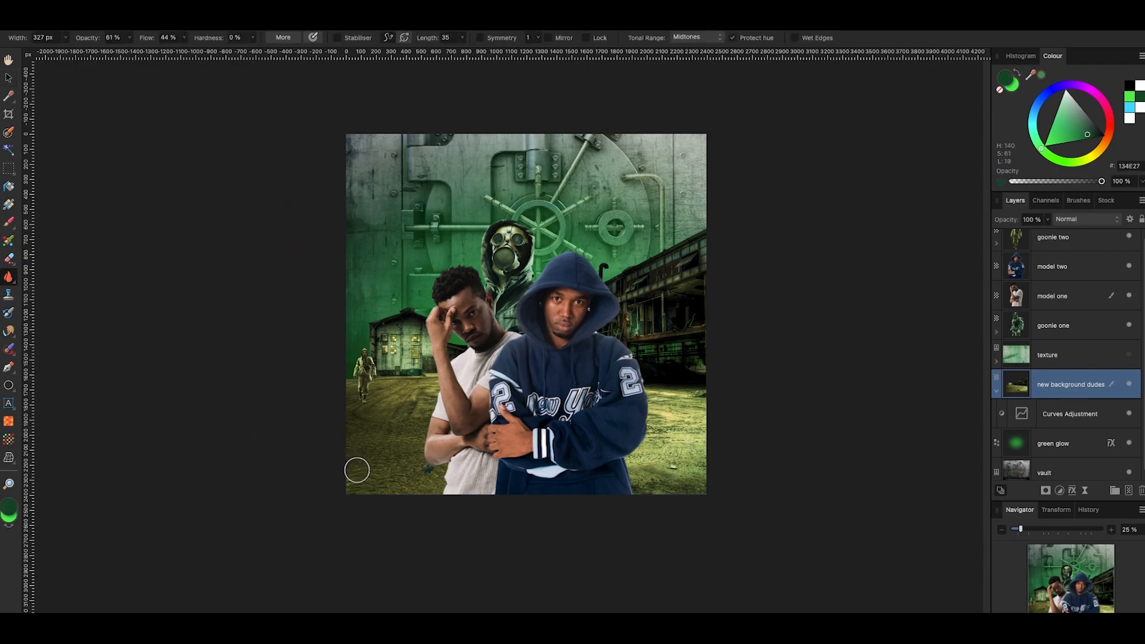
{"action": "key", "text": "bracketright"}
{"action": "key", "text": "bracketright"}
{"action": "key", "text": "bracketright"}
{"action": "key", "text": "bracketright"}
{"action": "key", "text": "bracketright"}
{"action": "key", "text": "bracketright"}
{"action": "scroll", "coordinate": [157, 93], "scroll_direction": "down", "scroll_amount": 1}
{"action": "key", "text": "bracketright"}
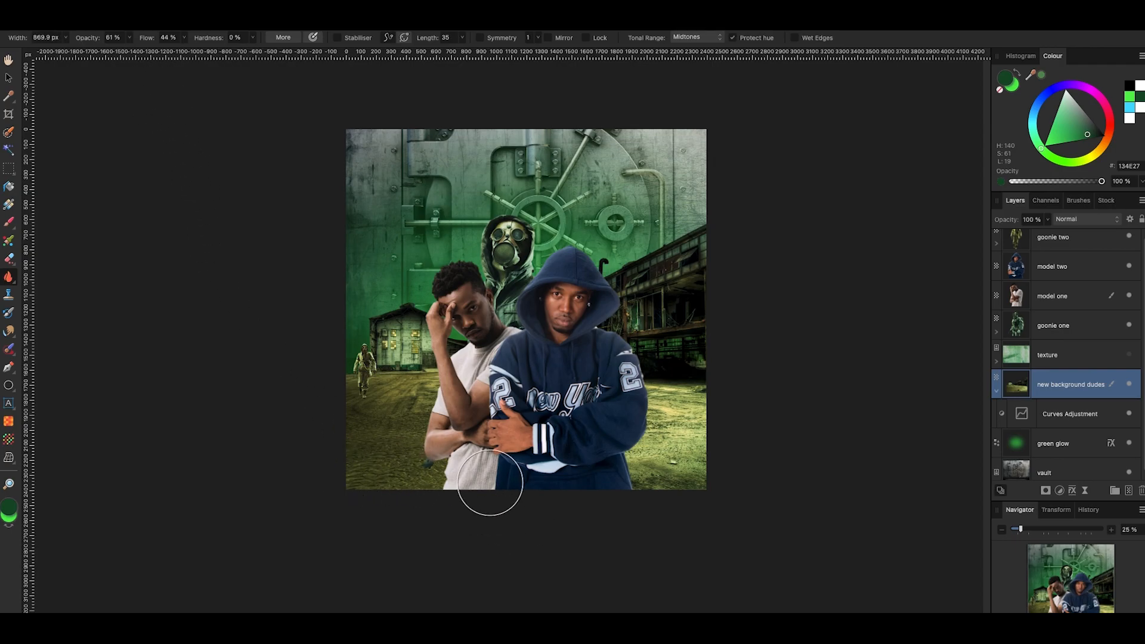
Burn the ground on both sides of the models to darken it, and deselect the background layer
{"action": "mouse_move", "coordinate": [643, 477]}
{"action": "left_mouse_down"}
{"action": "mouse_move", "coordinate": [699, 456]}
{"action": "mouse_move", "coordinate": [662, 412]}
{"action": "mouse_move", "coordinate": [734, 404]}
{"action": "mouse_move", "coordinate": [674, 435]}
{"action": "left_mouse_up"}
{"action": "mouse_move", "coordinate": [371, 460]}
{"action": "left_mouse_down"}
{"action": "mouse_move", "coordinate": [434, 410]}
{"action": "mouse_move", "coordinate": [395, 400]}
{"action": "mouse_move", "coordinate": [432, 392]}
{"action": "mouse_move", "coordinate": [356, 379]}
{"action": "left_mouse_up"}
{"action": "mouse_move", "coordinate": [634, 436]}
{"action": "left_mouse_down"}
{"action": "mouse_move", "coordinate": [672, 400]}
{"action": "mouse_move", "coordinate": [695, 437]}
{"action": "left_mouse_up"}
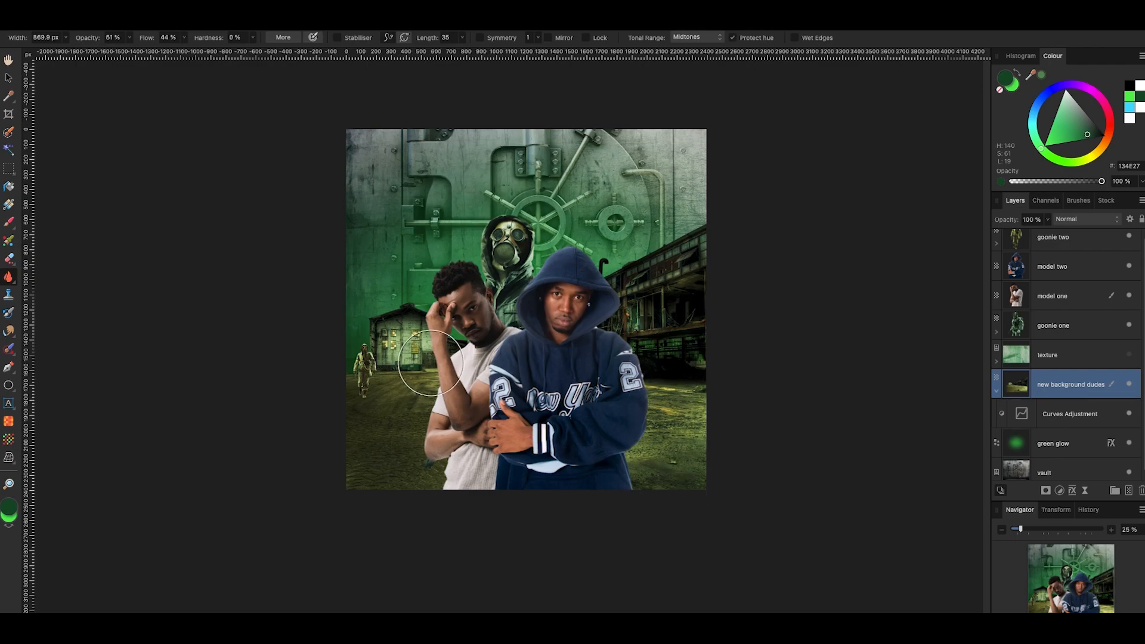
{"action": "mouse_move", "coordinate": [415, 491]}
{"action": "left_mouse_down"}
{"action": "mouse_move", "coordinate": [556, 490]}
{"action": "mouse_move", "coordinate": [227, 490]}
{"action": "mouse_move", "coordinate": [748, 464]}
{"action": "mouse_move", "coordinate": [407, 426]}
{"action": "left_mouse_up"}
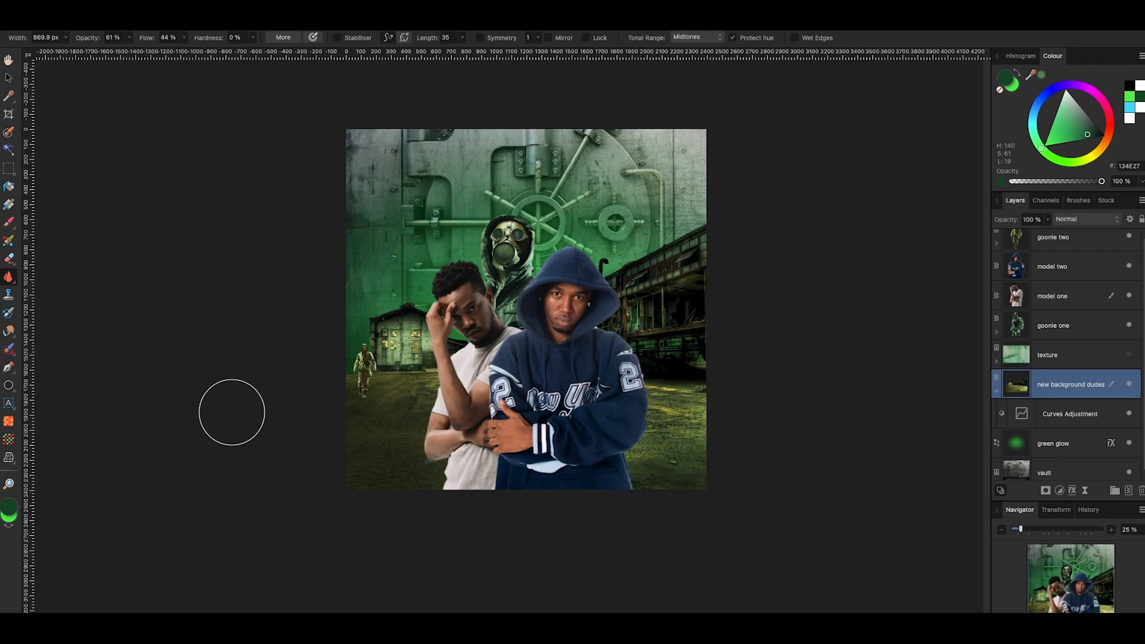
{"action": "left_click", "coordinate": [9, 79]}
{"action": "left_click", "coordinate": [246, 201]}
{"action": "scroll", "coordinate": [246, 201], "scroll_direction": "up", "scroll_amount": 2}
{"action": "scroll", "coordinate": [246, 201], "scroll_direction": "right", "scroll_amount": 2}
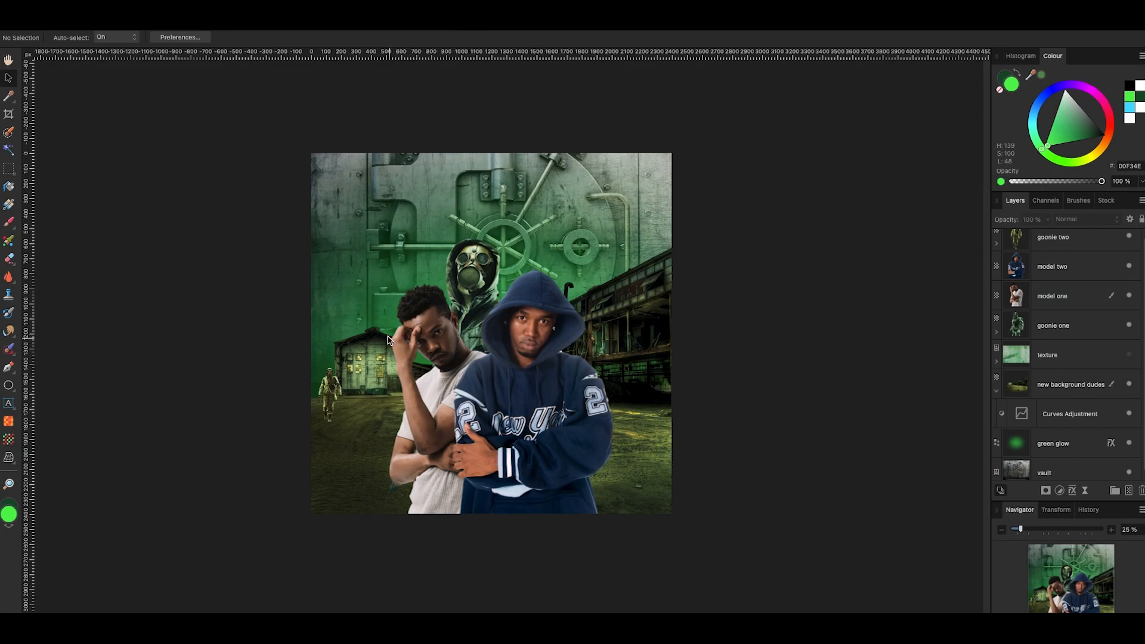
{"action": "scroll", "coordinate": [252, 314], "scroll_direction": "up", "scroll_amount": 1}
{"action": "scroll", "coordinate": [252, 318], "scroll_direction": "up", "scroll_amount": 3}
{"action": "scroll", "coordinate": [252, 317], "scroll_direction": "right", "scroll_amount": 1}
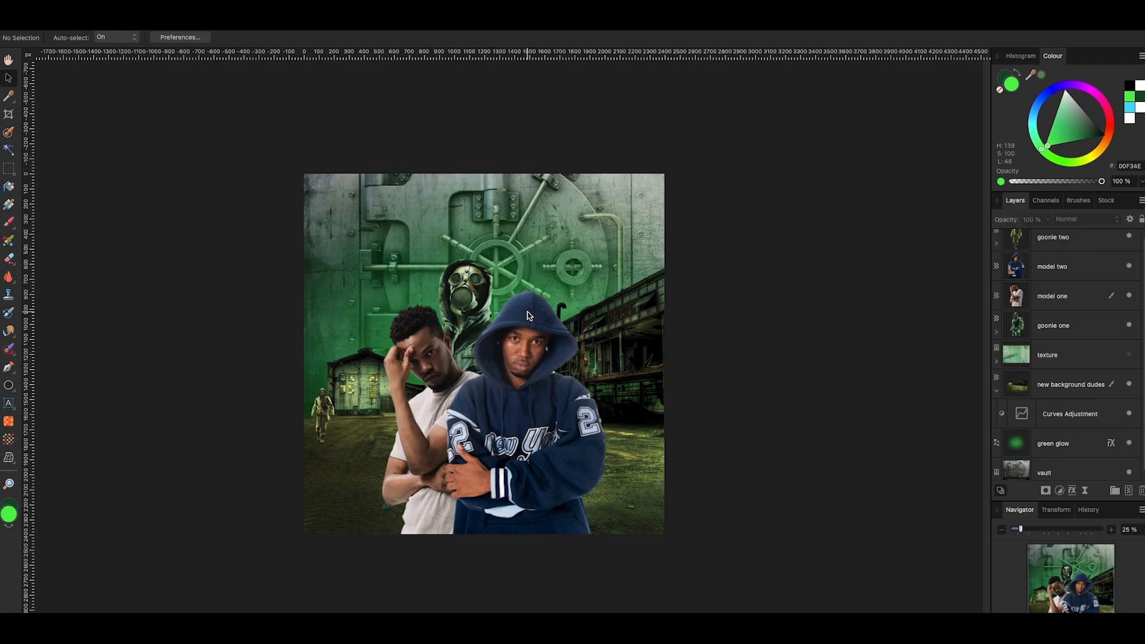
Add an HSL adjustment nested in the model two layer
{"action": "key", "text": "super+plus"}
{"action": "scroll", "coordinate": [467, 325], "scroll_direction": "down", "scroll_amount": 5}
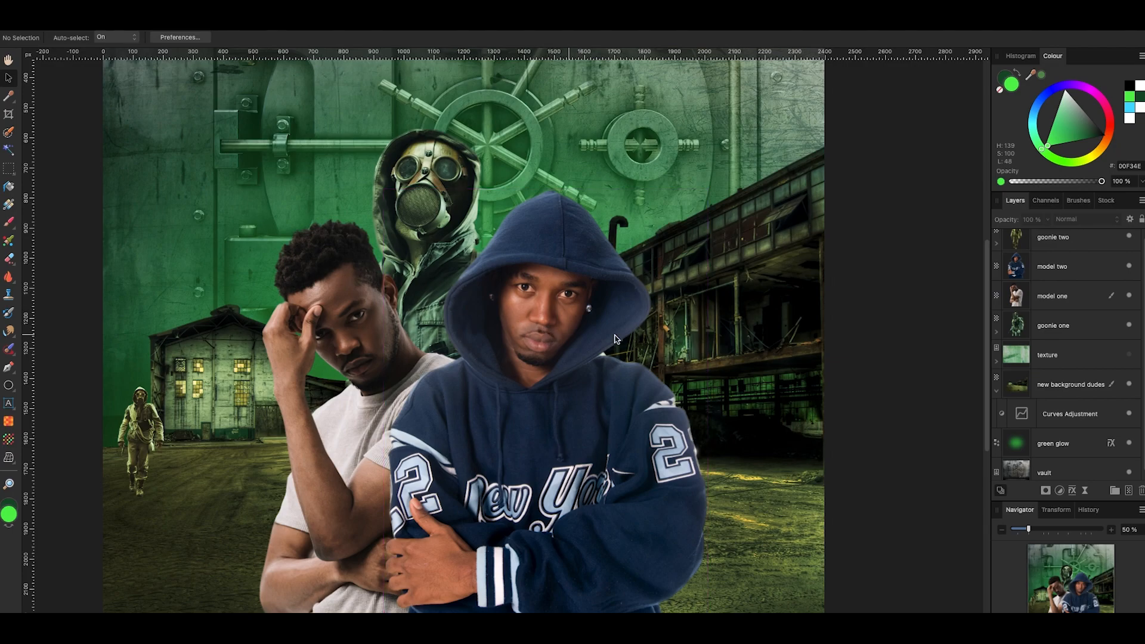
{"action": "scroll", "coordinate": [583, 338], "scroll_direction": "down", "scroll_amount": 1}
{"action": "scroll", "coordinate": [583, 338], "scroll_direction": "left", "scroll_amount": 1}
{"action": "scroll", "coordinate": [1014, 269], "scroll_direction": "up", "scroll_amount": 1}
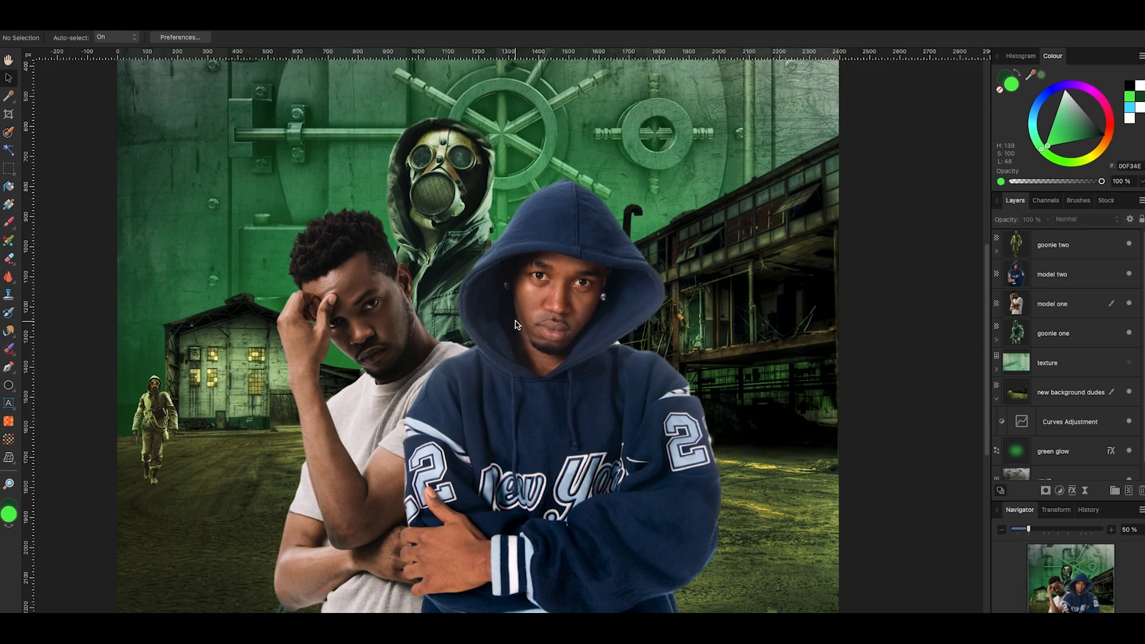
{"action": "scroll", "coordinate": [525, 322], "scroll_direction": "down", "scroll_amount": 1}
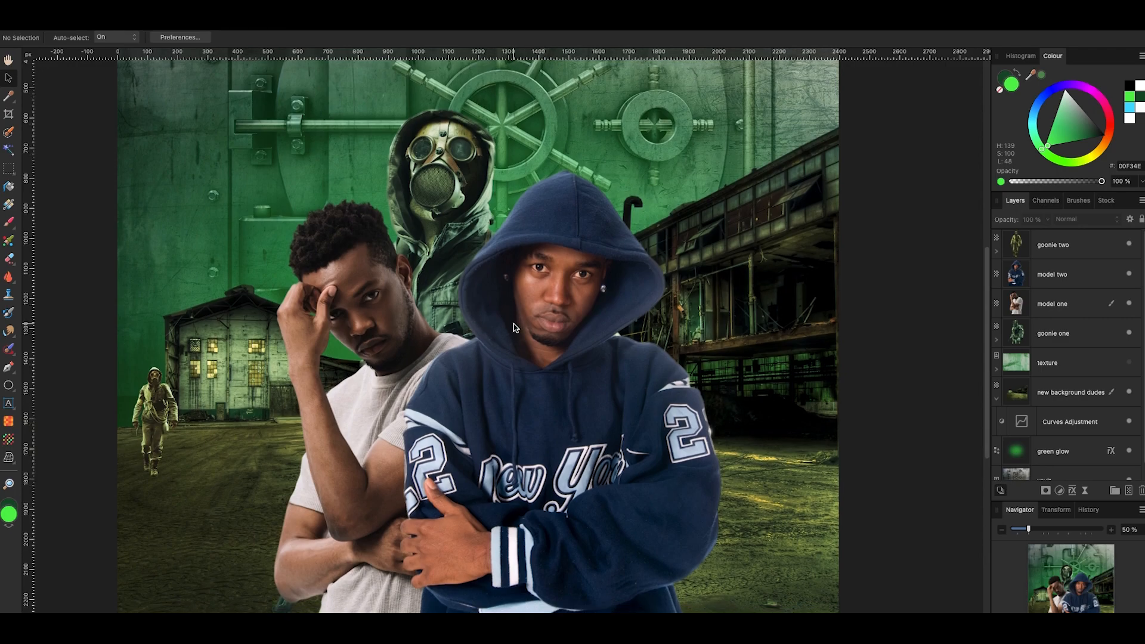
{"action": "left_click", "coordinate": [1078, 270]}
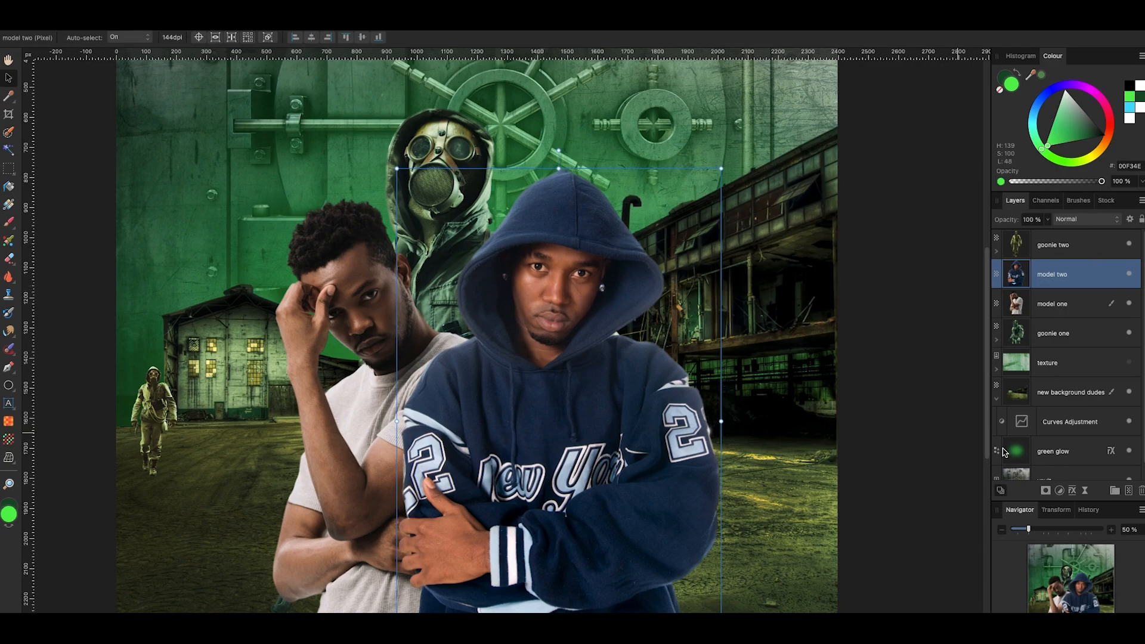
{"action": "left_click", "coordinate": [1060, 491]}
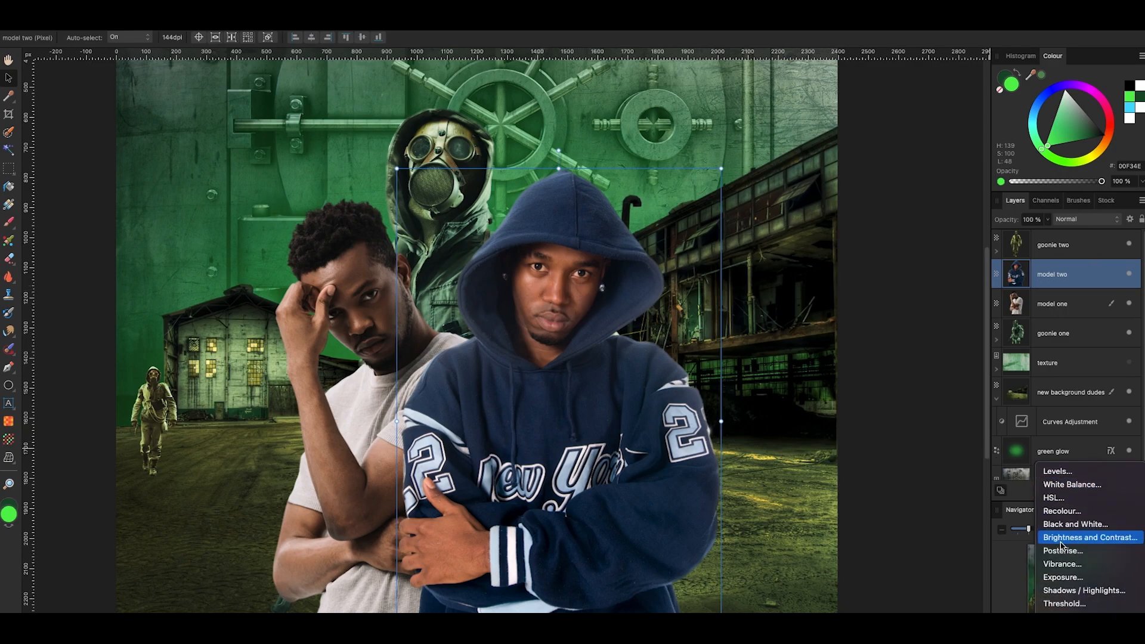
{"action": "left_click", "coordinate": [1054, 497]}
{"action": "left_click_drag", "start_coordinate": [1068, 281], "coordinate": [1073, 308]}
Set model two's HSL adjustment to Hue Shift 72.4°, Saturation Shift 48% and Luminosity Shift 8%
{"action": "left_click_drag", "start_coordinate": [850, 214], "coordinate": [855, 191]}
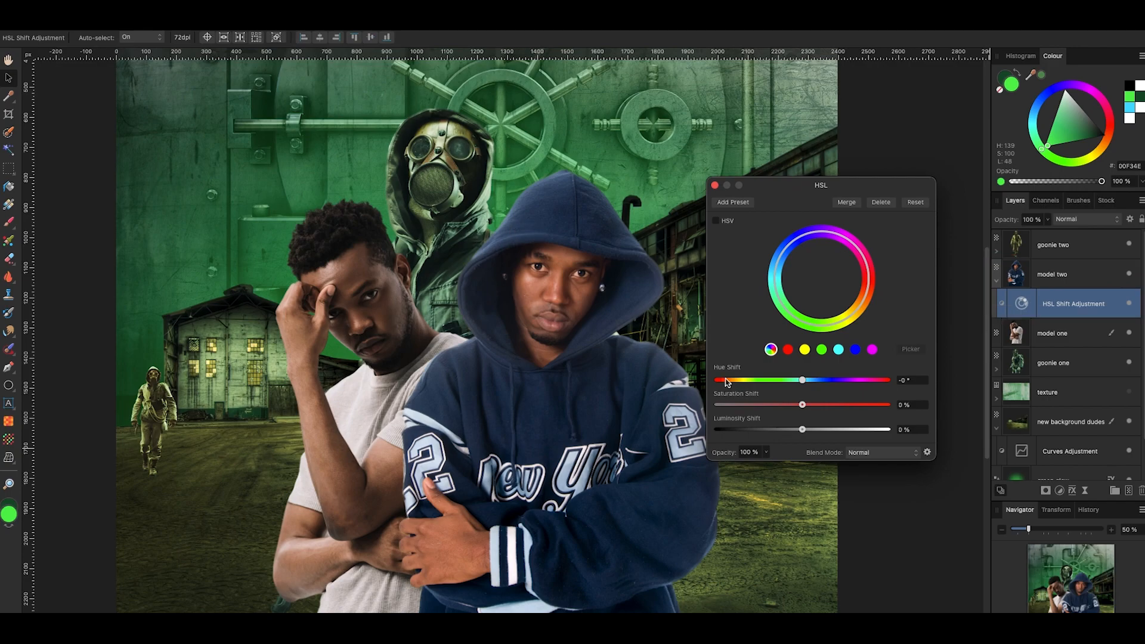
{"action": "left_click_drag", "start_coordinate": [803, 381], "coordinate": [844, 407]}
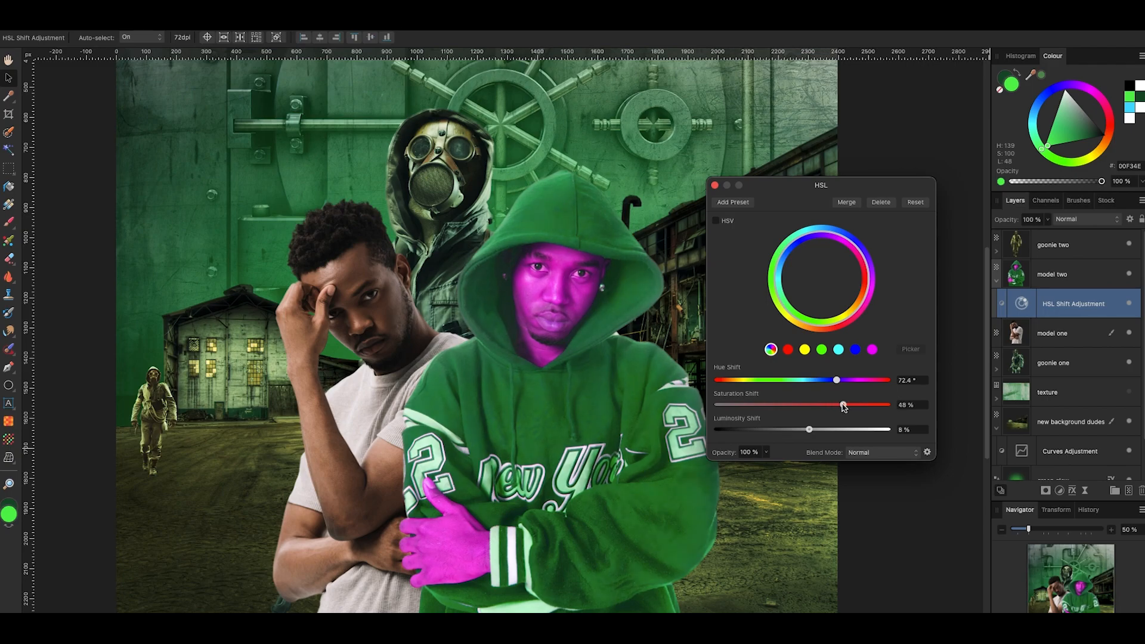
{"action": "left_click", "coordinate": [715, 185]}
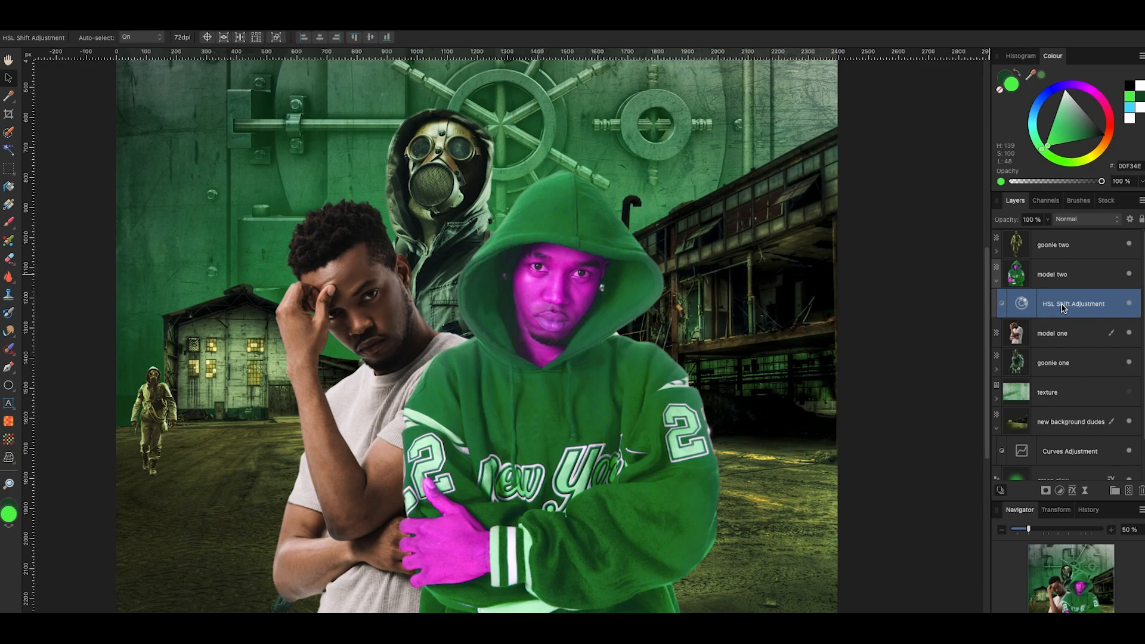
Invert the mask of model two's HSL adjustment to black and prepare the Paint Brush with white
{"action": "key", "text": "ctrl+i"}
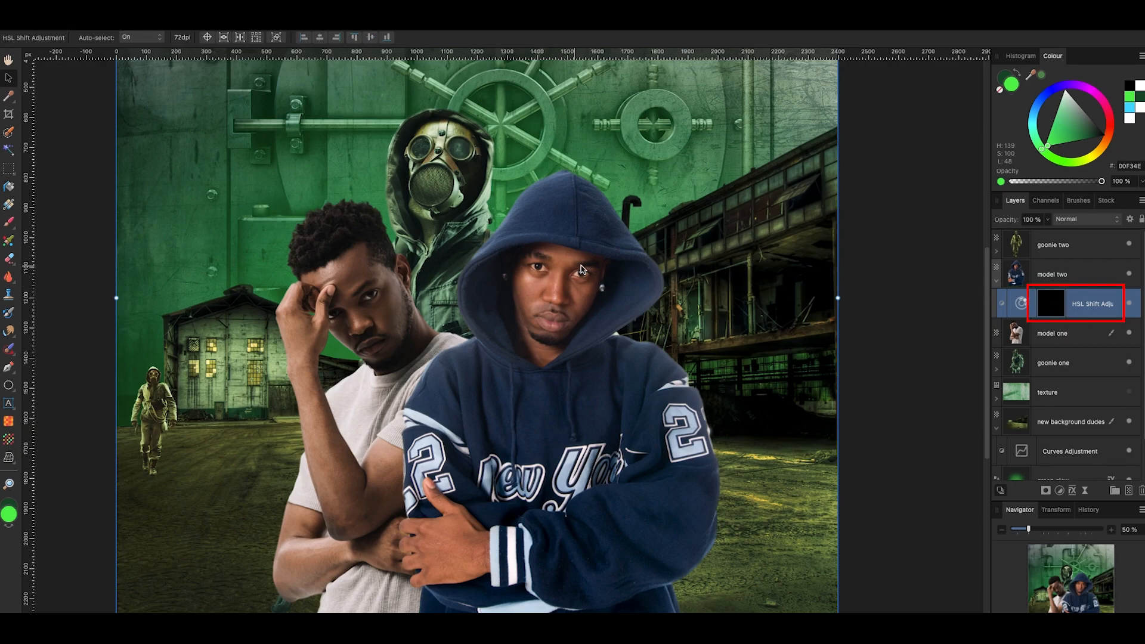
{"action": "key", "text": "b"}
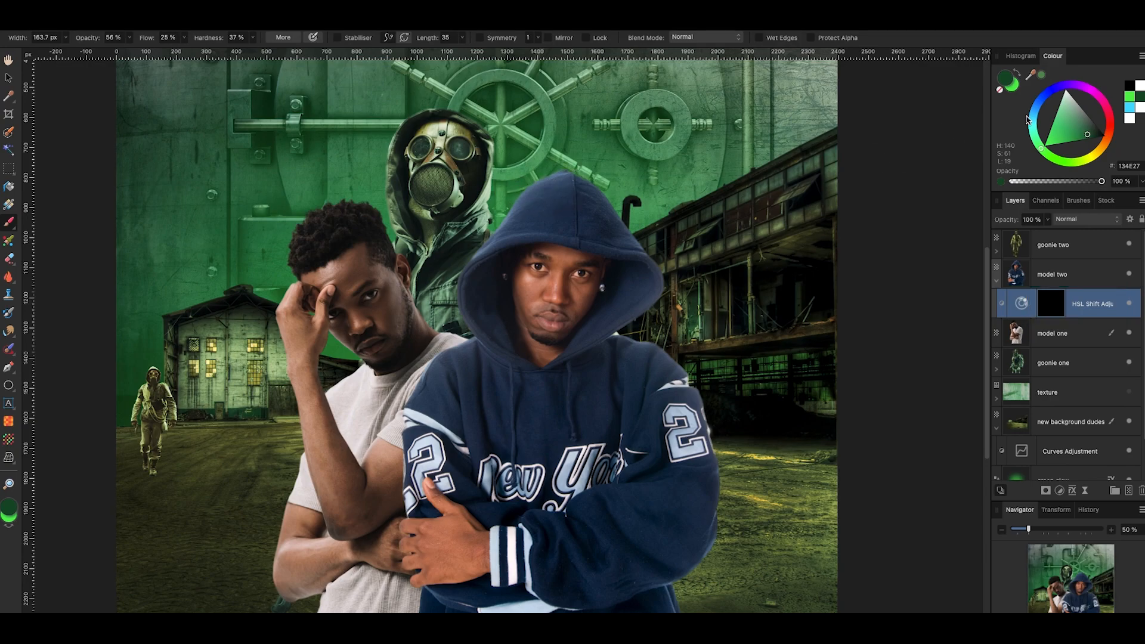
{"action": "left_click_drag", "start_coordinate": [1086, 142], "coordinate": [1066, 88]}
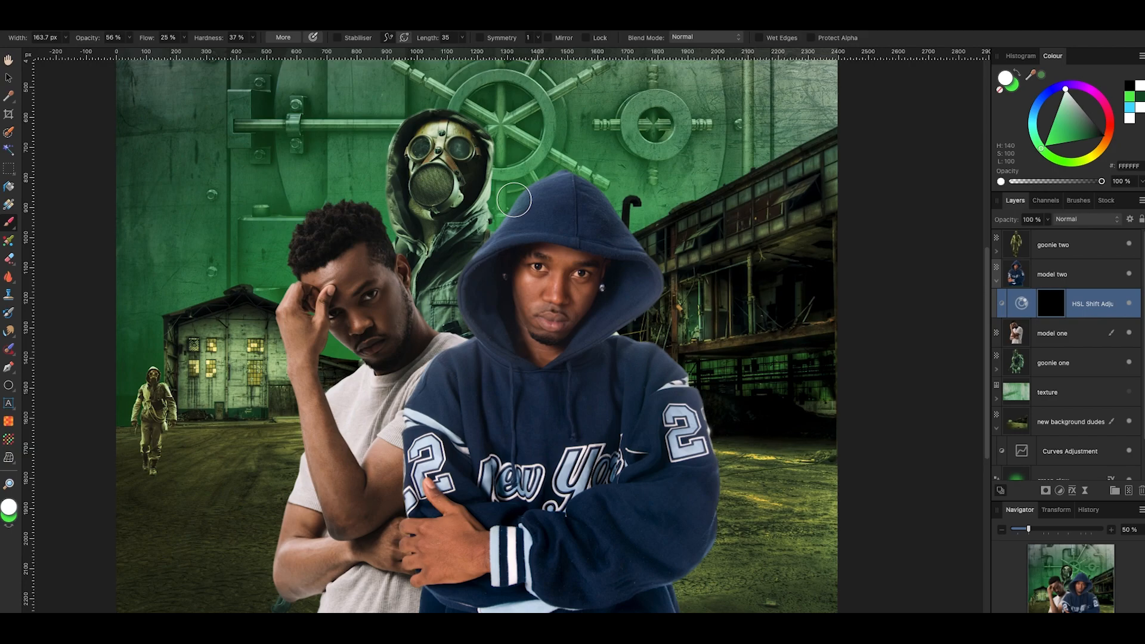
Paint the green tint back in along the hood's left edge with a white brush about 27 px wide
{"action": "scroll", "coordinate": [514, 200], "scroll_direction": "up", "scroll_amount": 5}
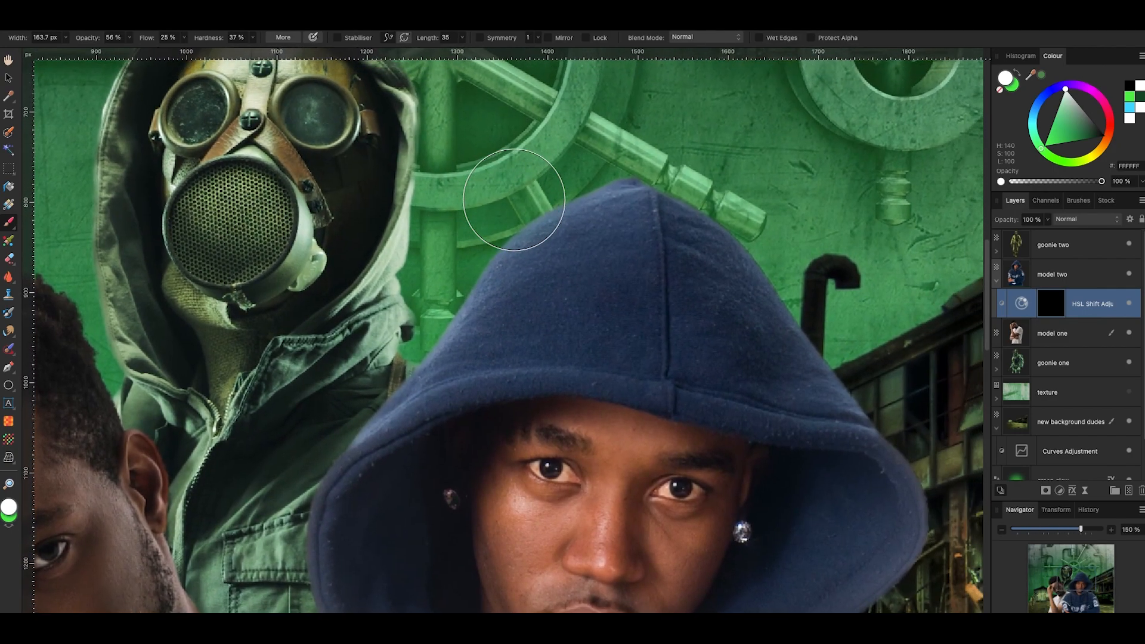
{"action": "key", "text": "bracketleft"}
{"action": "key", "text": "bracketleft"}
{"action": "key", "text": "bracketleft"}
{"action": "key", "text": "bracketleft"}
{"action": "key", "text": "bracketleft"}
{"action": "key", "text": "bracketleft"}
{"action": "key", "text": "bracketleft"}
{"action": "key", "text": "bracketleft"}
{"action": "key", "text": "bracketleft"}
{"action": "key", "text": "bracketleft"}
{"action": "key", "text": "bracketleft"}
{"action": "key", "text": "bracketleft"}
{"action": "scroll", "coordinate": [635, 176], "scroll_direction": "left", "scroll_amount": 1}
{"action": "key", "text": "bracketleft"}
{"action": "key", "text": "bracketleft"}
{"action": "key", "text": "bracketleft"}
{"action": "key", "text": "bracketleft"}
{"action": "left_click_drag", "start_coordinate": [631, 180], "coordinate": [599, 189]}
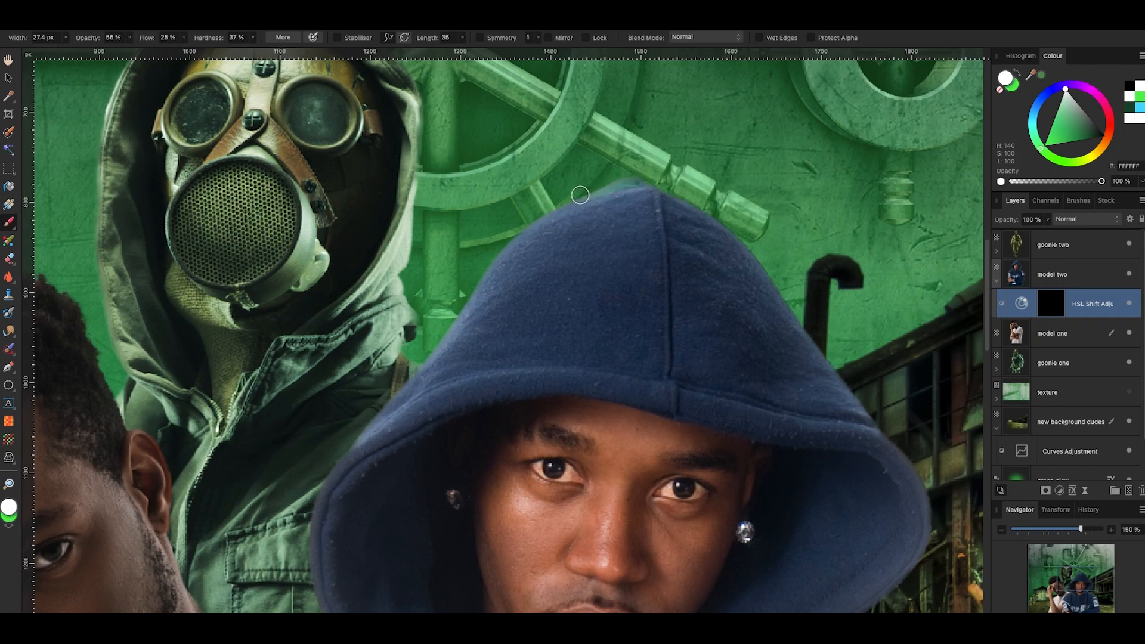
{"action": "left_click_drag", "start_coordinate": [510, 237], "coordinate": [423, 359]}
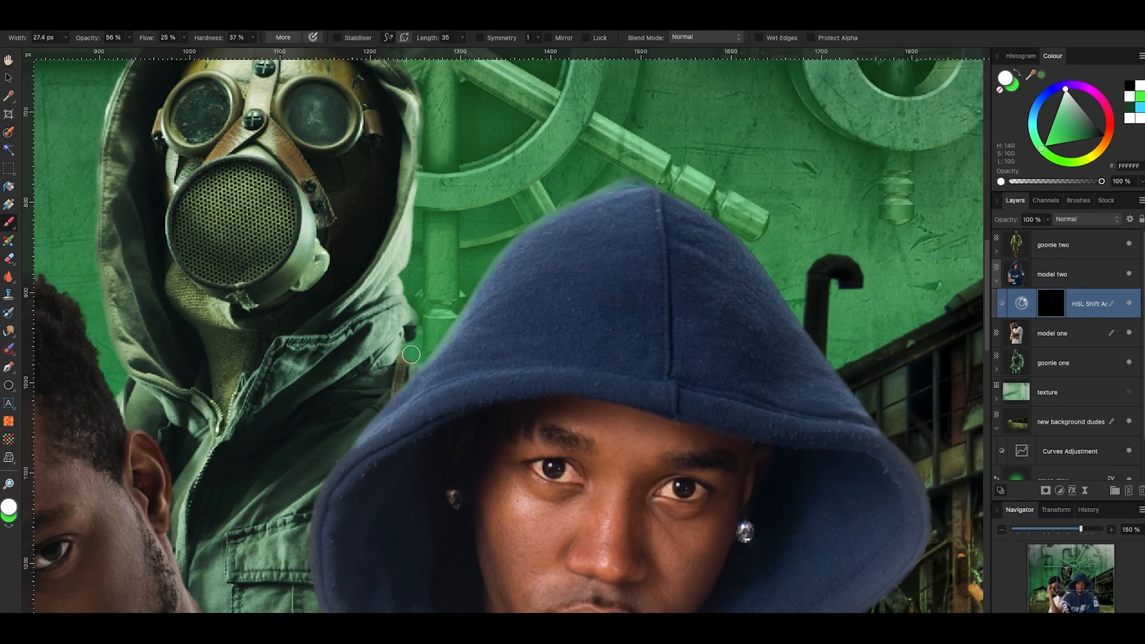
{"action": "scroll", "coordinate": [423, 360], "scroll_direction": "down", "scroll_amount": 3}
{"action": "mouse_move", "coordinate": [410, 265]}
{"action": "left_mouse_down"}
{"action": "mouse_move", "coordinate": [311, 398]}
{"action": "mouse_move", "coordinate": [306, 504]}
{"action": "left_mouse_up"}
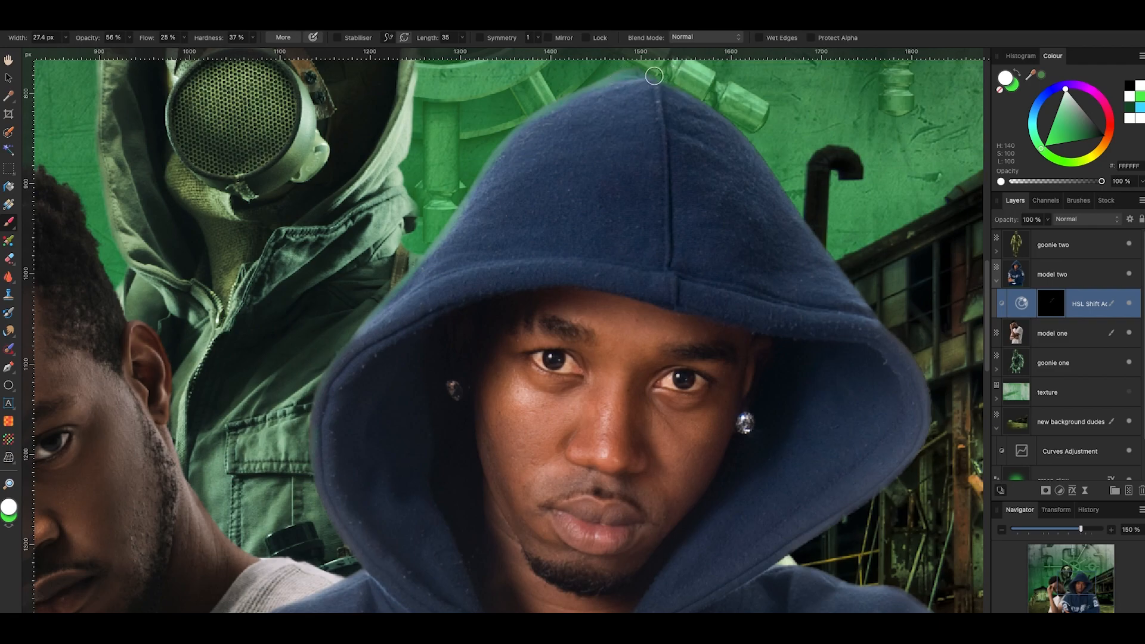
Paint the green rim tint from the hood's peak down its right edge
{"action": "mouse_move", "coordinate": [666, 82]}
{"action": "left_mouse_down"}
{"action": "mouse_move", "coordinate": [720, 111]}
{"action": "mouse_move", "coordinate": [766, 158]}
{"action": "left_mouse_up"}
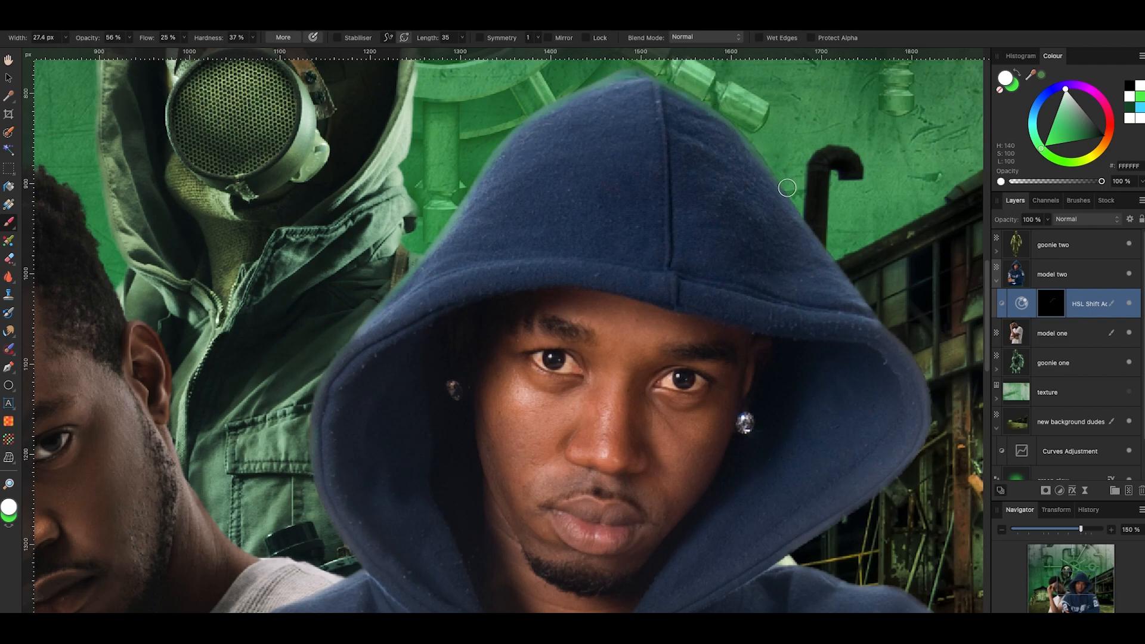
{"action": "mouse_move", "coordinate": [810, 226]}
{"action": "left_mouse_down"}
{"action": "mouse_move", "coordinate": [922, 372]}
{"action": "mouse_move", "coordinate": [932, 466]}
{"action": "left_mouse_up"}
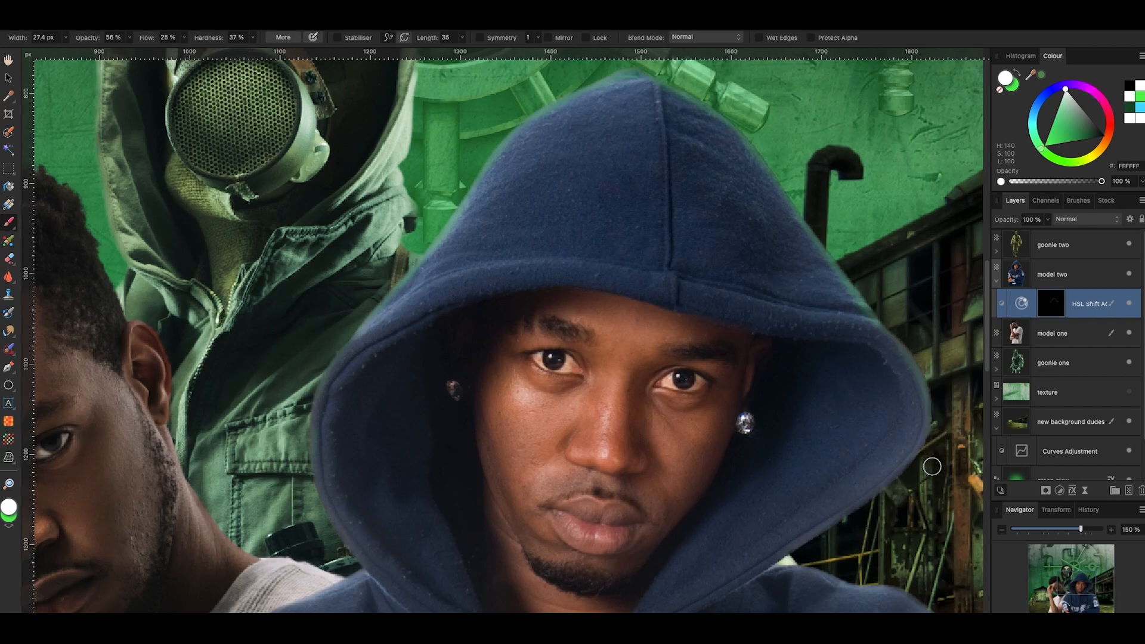
{"action": "scroll", "coordinate": [720, 241], "scroll_direction": "up", "scroll_amount": 4}
{"action": "key", "text": "ctrl+minus"}
{"action": "key", "text": "ctrl+minus"}
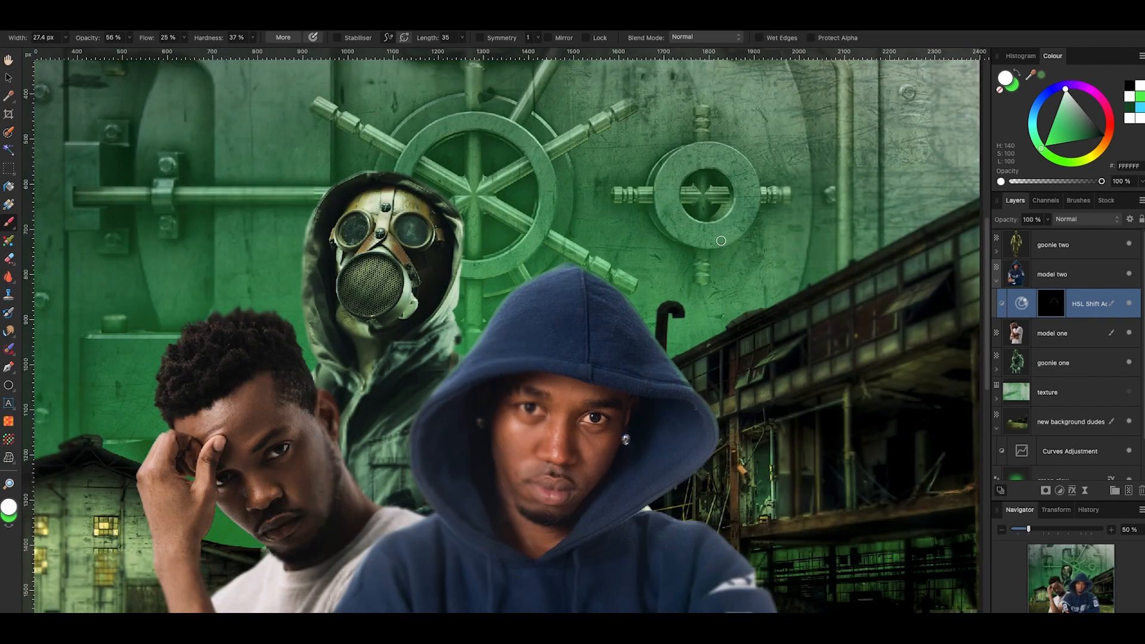
{"action": "key", "text": "ctrl+plus"}
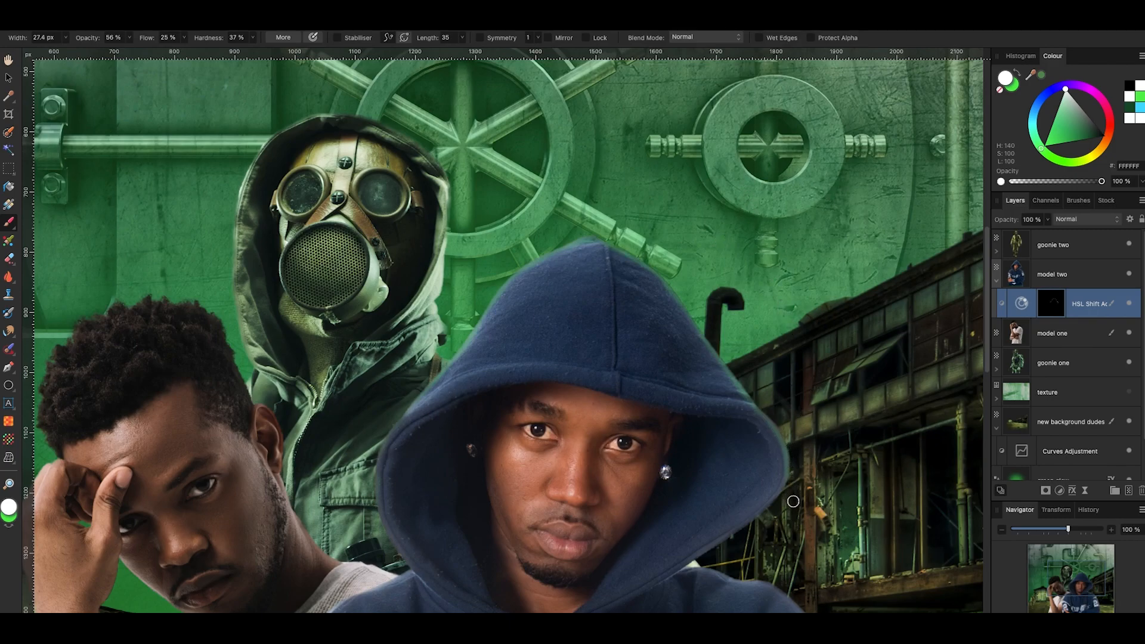
Paint a softer green tint over both upper sides of the hood with a brush about 96 px wide at 27% opacity
{"action": "left_click", "coordinate": [130, 39]}
{"action": "key", "text": "bracketright"}
{"action": "key", "text": "bracketright"}
{"action": "key", "text": "bracketright"}
{"action": "key", "text": "bracketright"}
{"action": "key", "text": "bracketright"}
{"action": "key", "text": "bracketright"}
{"action": "left_click", "coordinate": [129, 39]}
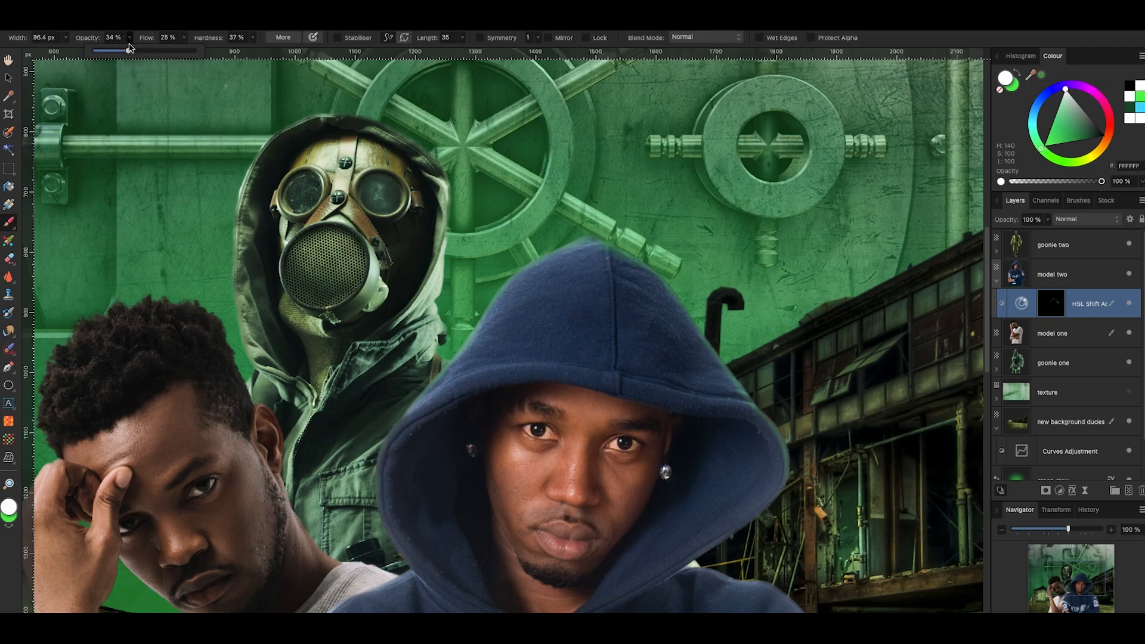
{"action": "left_click_drag", "start_coordinate": [127, 52], "coordinate": [120, 52]}
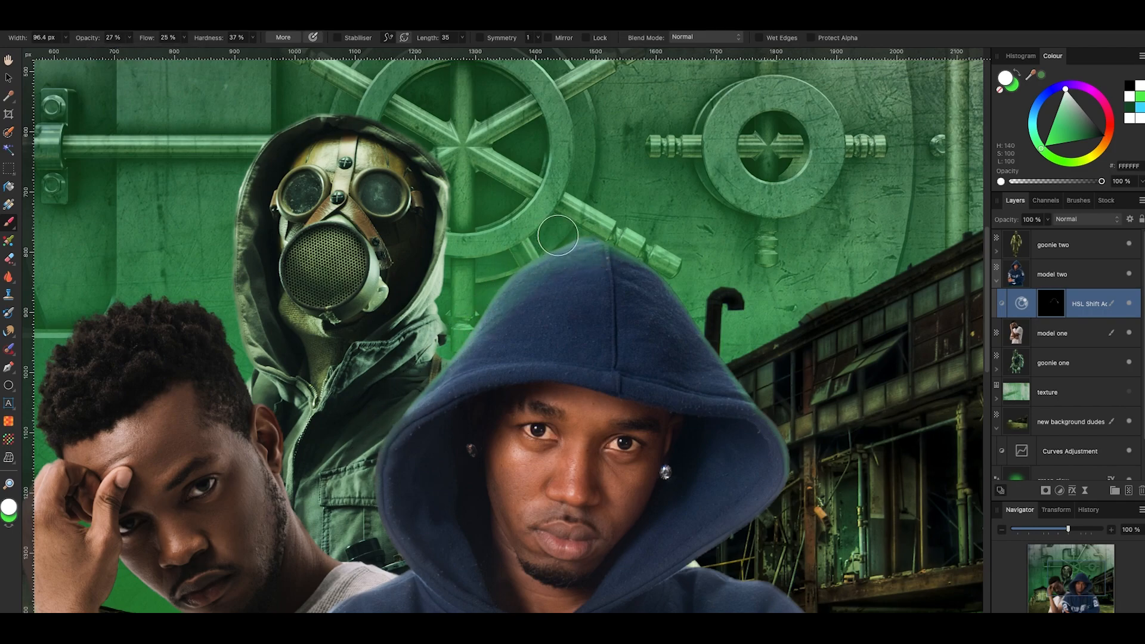
{"action": "mouse_move", "coordinate": [602, 242]}
{"action": "left_mouse_down"}
{"action": "mouse_move", "coordinate": [660, 269]}
{"action": "mouse_move", "coordinate": [726, 358]}
{"action": "left_mouse_up"}
{"action": "scroll", "coordinate": [680, 238], "scroll_direction": "down", "scroll_amount": 5}
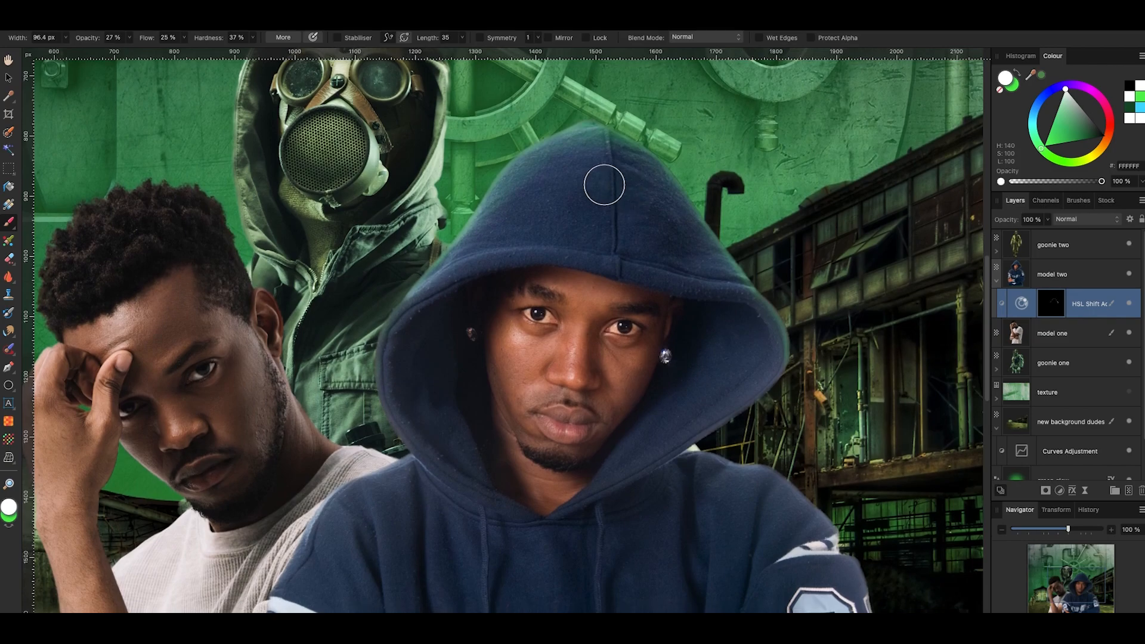
{"action": "left_click_drag", "start_coordinate": [584, 134], "coordinate": [455, 232]}
Paint the green tint along the hood's lower left edge and the adjoining shoulder with a brush about 43 px wide
{"action": "scroll", "coordinate": [388, 255], "scroll_direction": "down", "scroll_amount": 5}
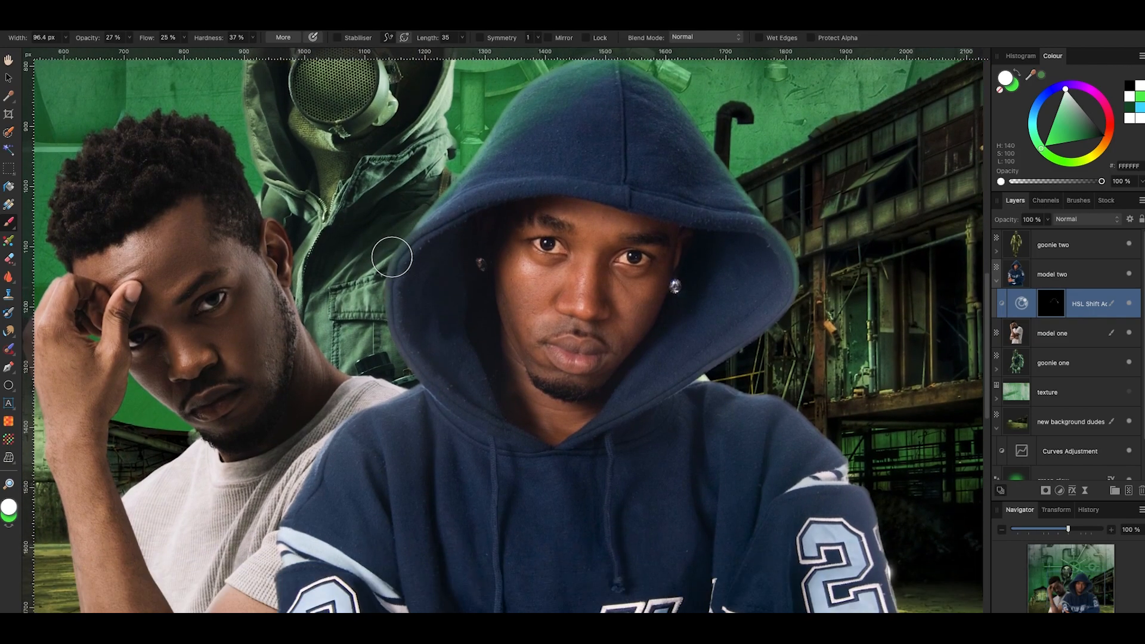
{"action": "scroll", "coordinate": [387, 248], "scroll_direction": "down", "scroll_amount": 1}
{"action": "key", "text": "bracketleft"}
{"action": "key", "text": "bracketleft"}
{"action": "key", "text": "bracketleft"}
{"action": "key", "text": "bracketleft"}
{"action": "key", "text": "bracketleft"}
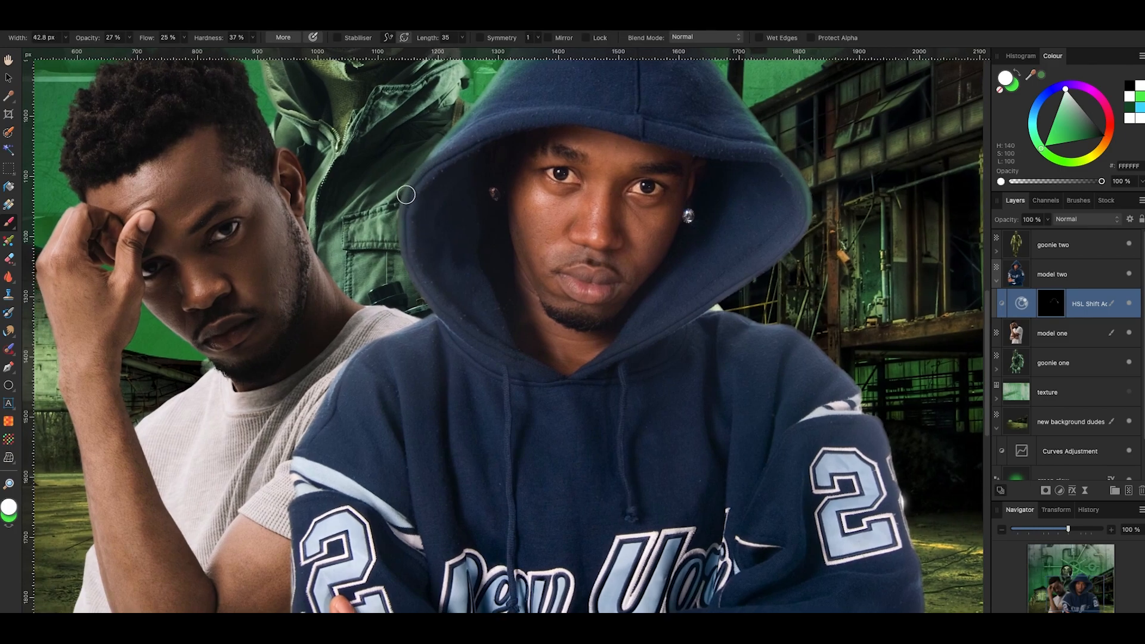
{"action": "mouse_move", "coordinate": [401, 230]}
{"action": "left_mouse_down"}
{"action": "mouse_move", "coordinate": [422, 295]}
{"action": "mouse_move", "coordinate": [475, 331]}
{"action": "mouse_move", "coordinate": [430, 317]}
{"action": "mouse_move", "coordinate": [368, 345]}
{"action": "left_mouse_up"}
{"action": "left_click_drag", "start_coordinate": [315, 412], "coordinate": [289, 455]}
Blend a faint green tint into the hood at 11% brush opacity, enlarging the brush to about 101 px
{"action": "key", "text": "bracketright"}
{"action": "key", "text": "bracketright"}
{"action": "key", "text": "bracketright"}
{"action": "key", "text": "bracketright"}
{"action": "key", "text": "bracketright"}
{"action": "key", "text": "bracketright"}
{"action": "key", "text": "bracketright"}
{"action": "key", "text": "bracketright"}
{"action": "key", "text": "bracketright"}
{"action": "key", "text": "bracketright"}
{"action": "key", "text": "bracketright"}
{"action": "left_click", "coordinate": [129, 38]}
{"action": "left_click_drag", "start_coordinate": [117, 52], "coordinate": [113, 52]}
{"action": "key", "text": "bracketleft"}
{"action": "key", "text": "bracketleft"}
{"action": "key", "text": "bracketleft"}
{"action": "key", "text": "bracketleft"}
{"action": "scroll", "coordinate": [662, 240], "scroll_direction": "up", "scroll_amount": 5}
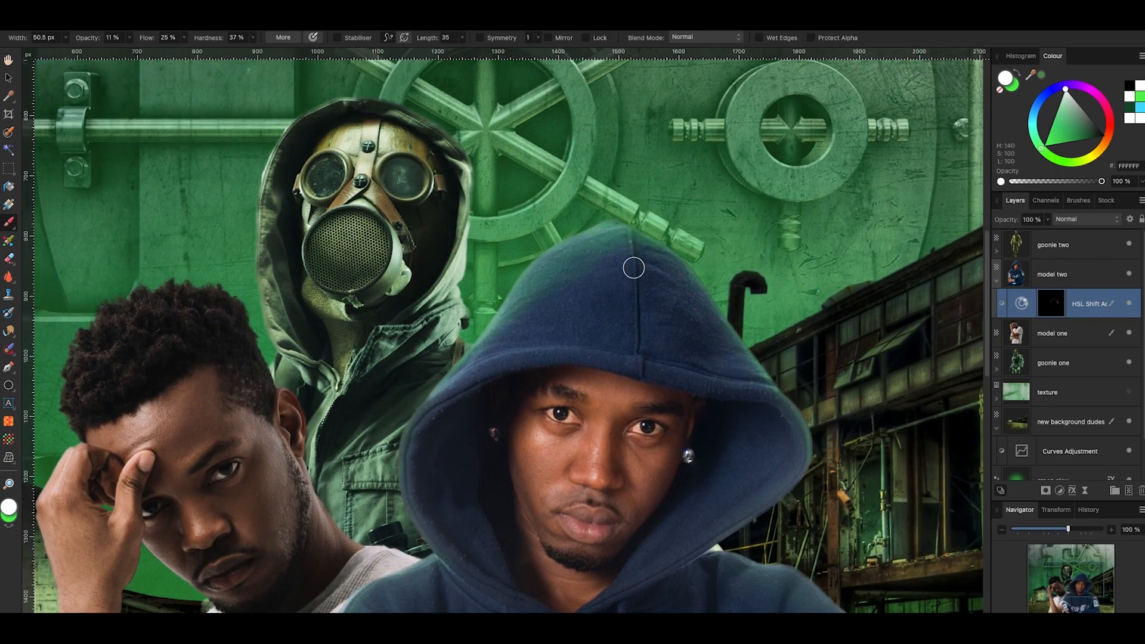
{"action": "key", "text": "bracketright"}
{"action": "key", "text": "bracketright"}
{"action": "key", "text": "bracketright"}
{"action": "key", "text": "super+minus"}
{"action": "key", "text": "super+minus"}
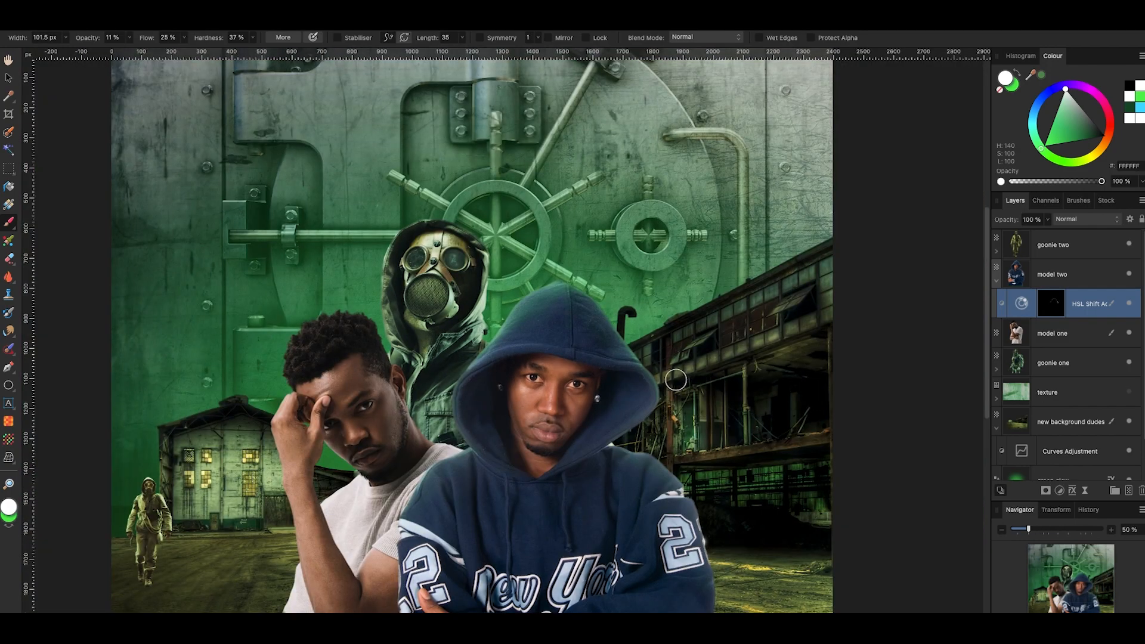
{"action": "scroll", "coordinate": [572, 292], "scroll_direction": "down", "scroll_amount": 2}
{"action": "scroll", "coordinate": [684, 277], "scroll_direction": "left", "scroll_amount": 2}
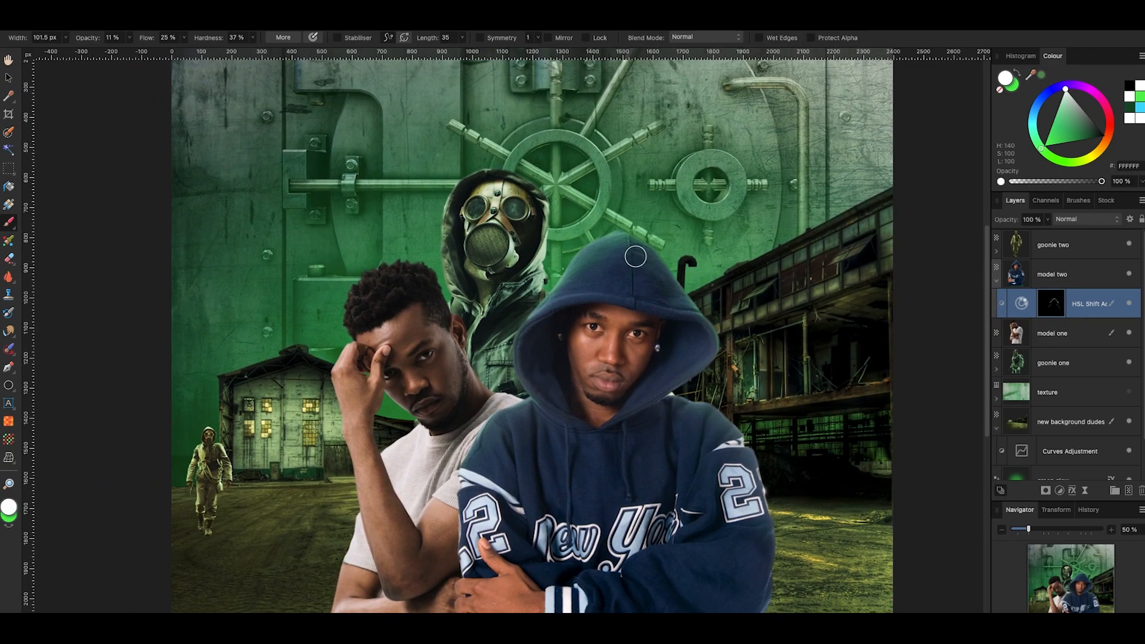
Toggle the visibility of model two's HSL adjustment repeatedly to compare the figure with and without the green tint
{"action": "left_click", "coordinate": [1131, 306]}
{"action": "left_click", "coordinate": [1131, 306]}
{"action": "left_click", "coordinate": [1131, 306]}
{"action": "left_click", "coordinate": [1131, 306]}
{"action": "left_click", "coordinate": [1131, 306]}
{"action": "left_click", "coordinate": [1131, 306]}
{"action": "scroll", "coordinate": [806, 272], "scroll_direction": "up", "scroll_amount": 1}
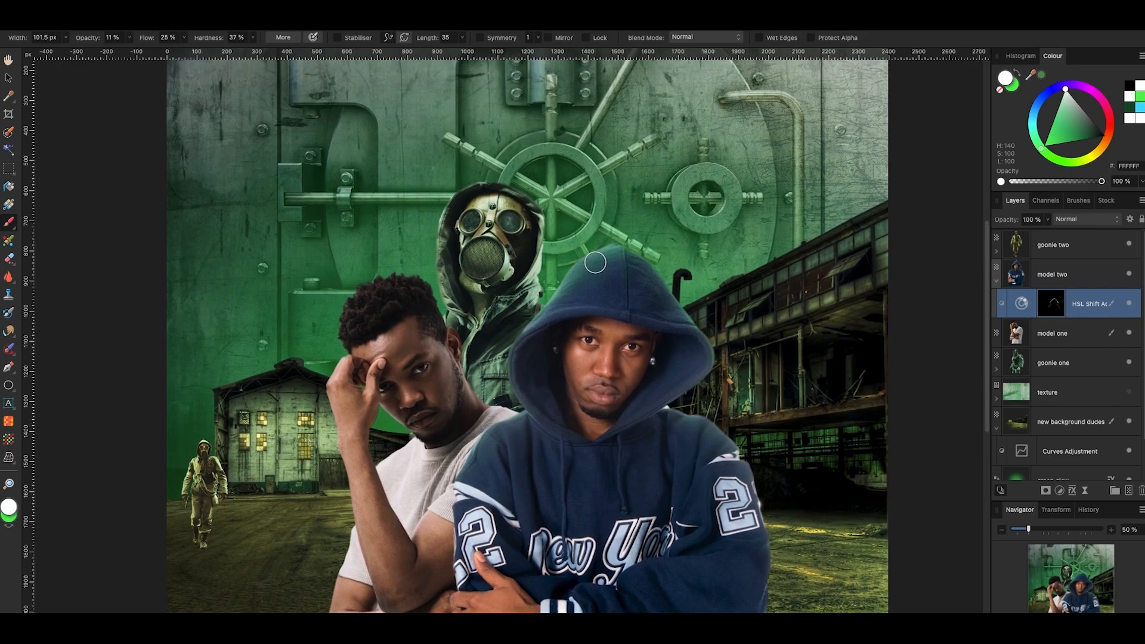
{"action": "scroll", "coordinate": [417, 288], "scroll_direction": "left", "scroll_amount": 1}
{"action": "scroll", "coordinate": [417, 288], "scroll_direction": "down", "scroll_amount": 3}
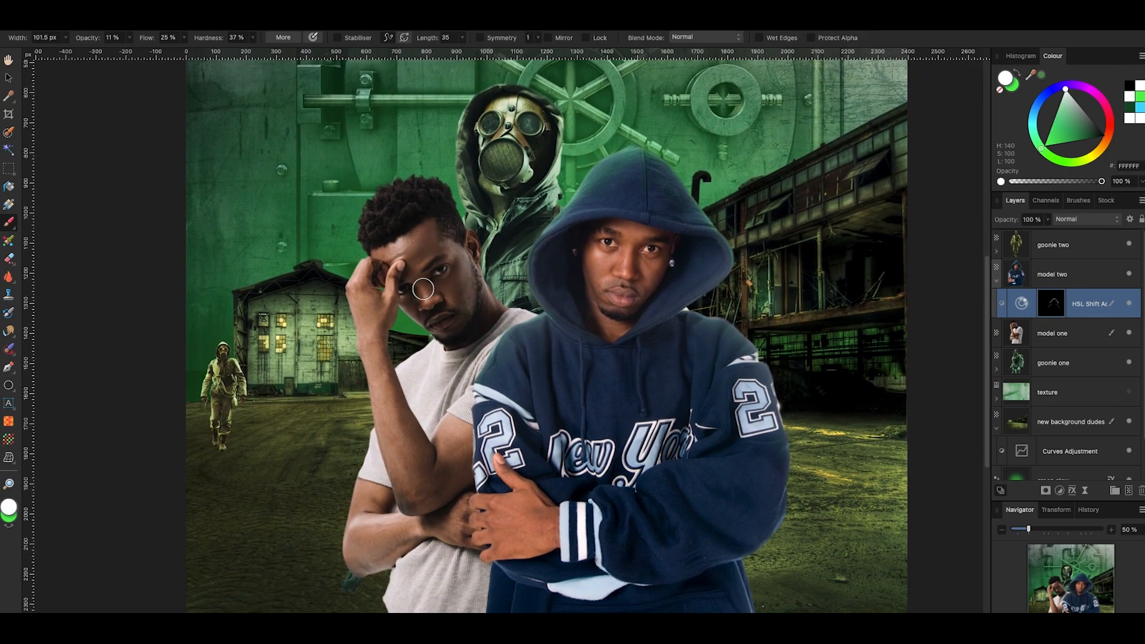
Add an HSL adjustment nested in the model one layer
{"action": "left_click", "coordinate": [8, 78]}
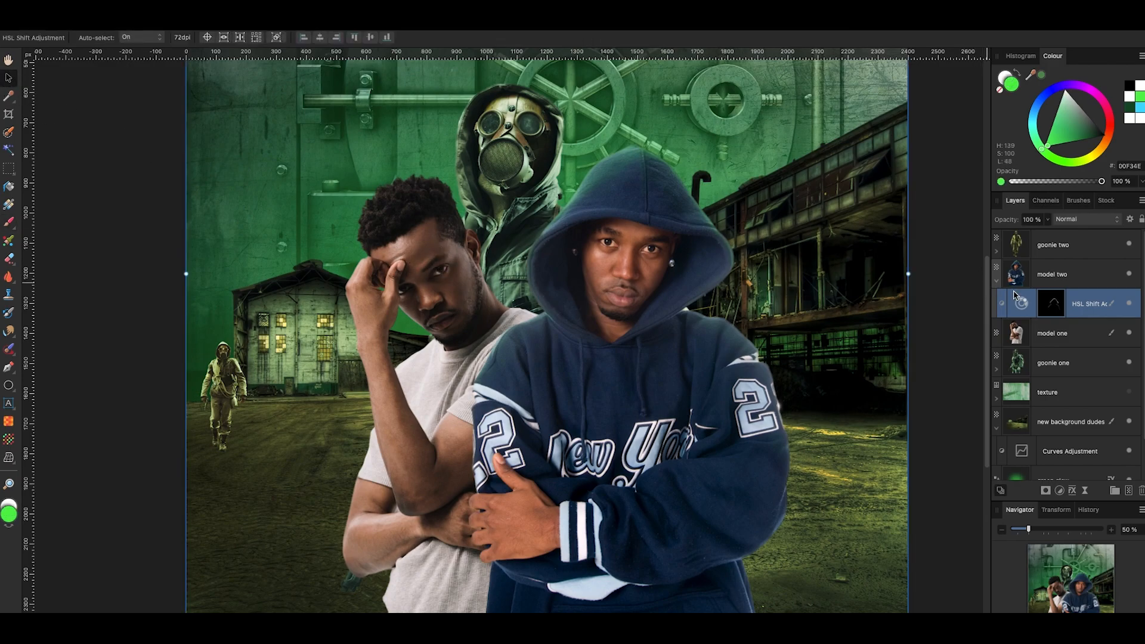
{"action": "left_click", "coordinate": [996, 280]}
{"action": "left_click", "coordinate": [1020, 311]}
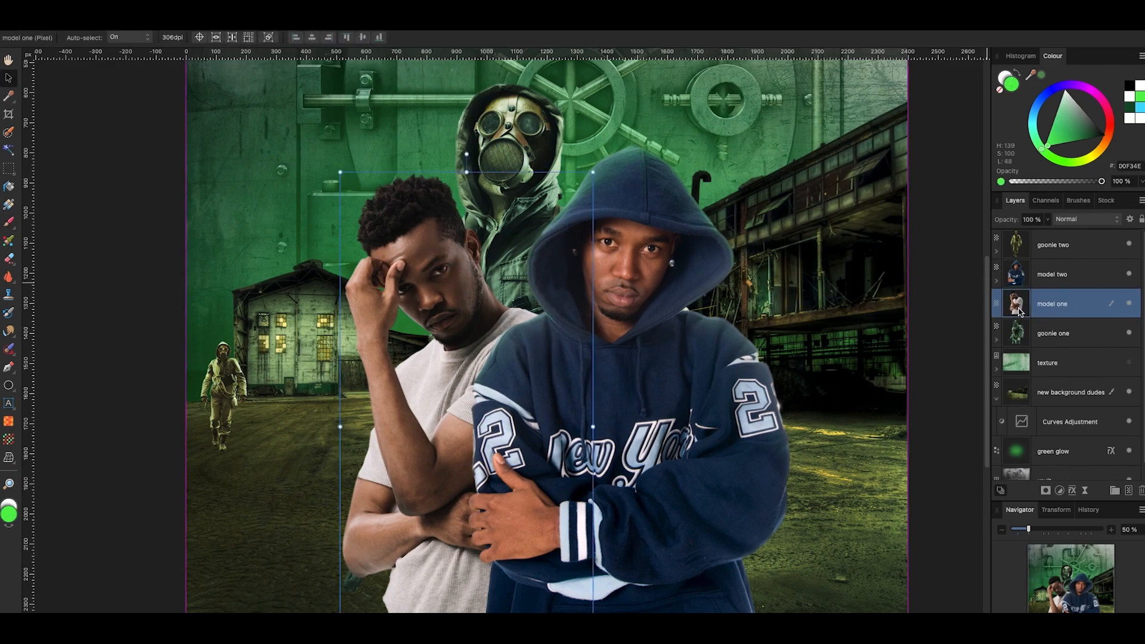
{"action": "left_click", "coordinate": [1060, 490]}
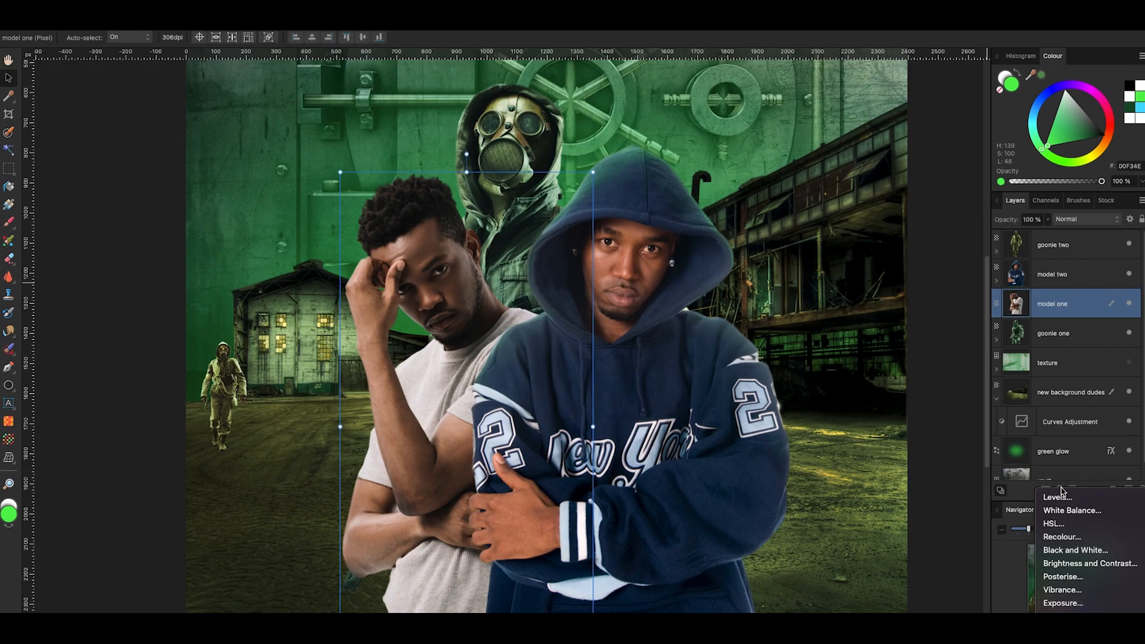
{"action": "left_click", "coordinate": [1068, 525]}
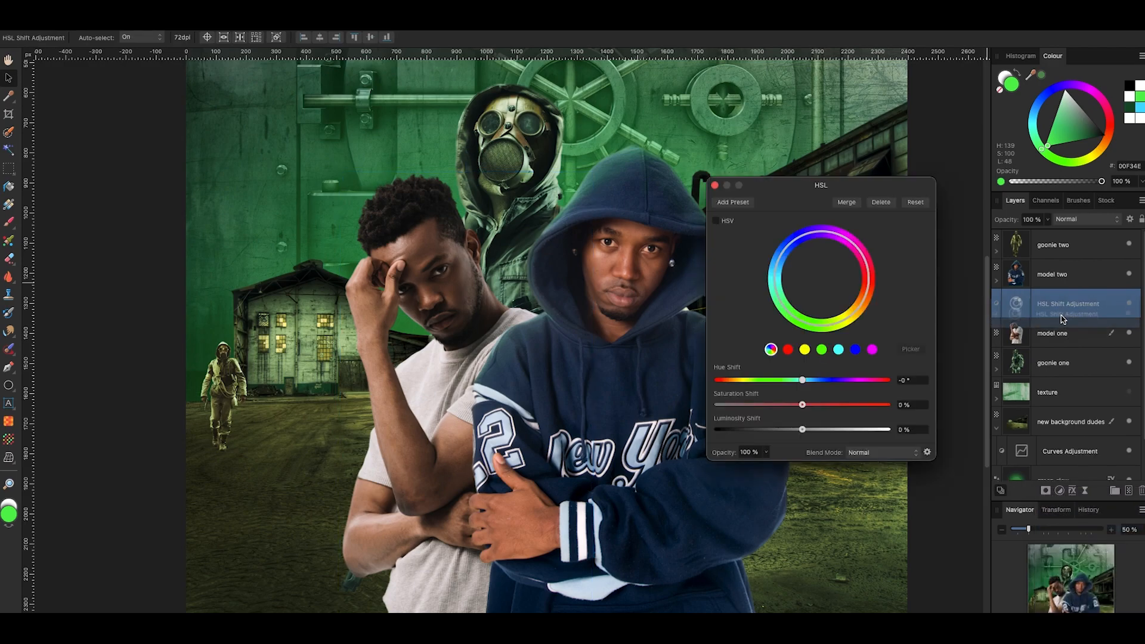
Set model one's HSL adjustment to Hue Shift -84.3° and Saturation Shift 37%
{"action": "left_click", "coordinate": [997, 310]}
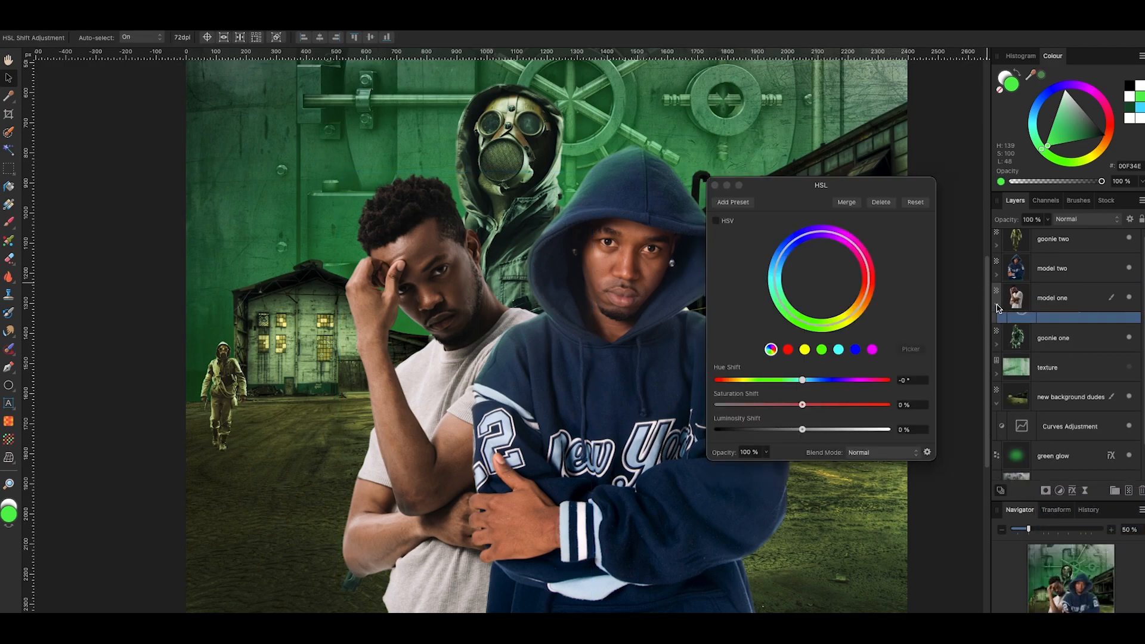
{"action": "left_click_drag", "start_coordinate": [802, 380], "coordinate": [839, 405]}
{"action": "left_click_drag", "start_coordinate": [778, 380], "coordinate": [762, 380]}
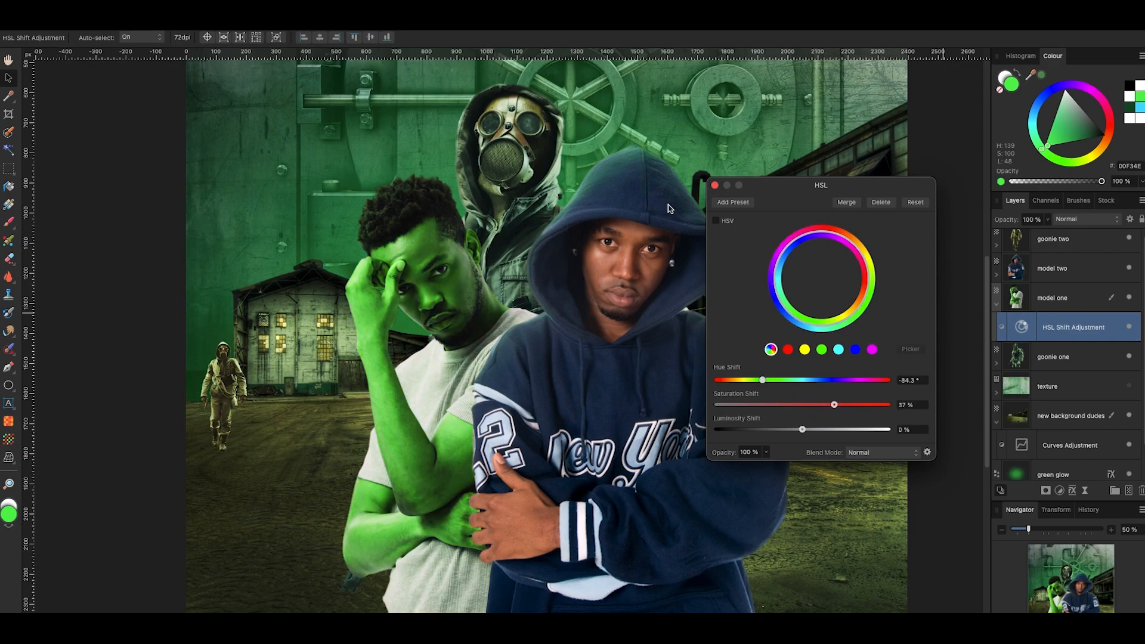
Invert the mask of model one's HSL adjustment to hide the green tint and target that mask
{"action": "left_click", "coordinate": [716, 186]}
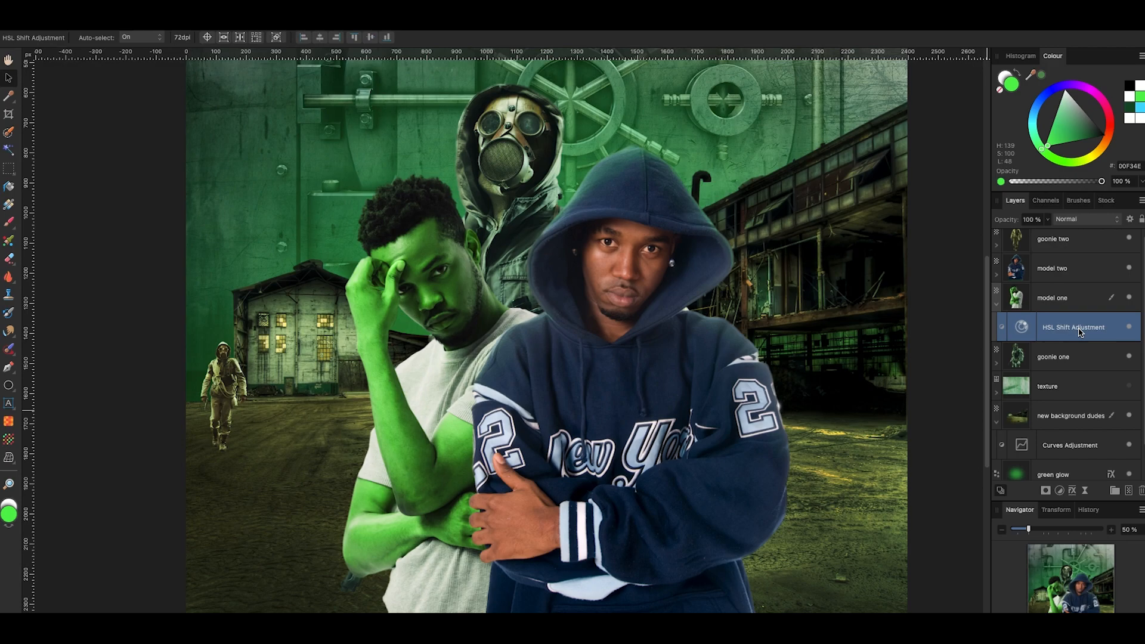
{"action": "key", "text": "super+i"}
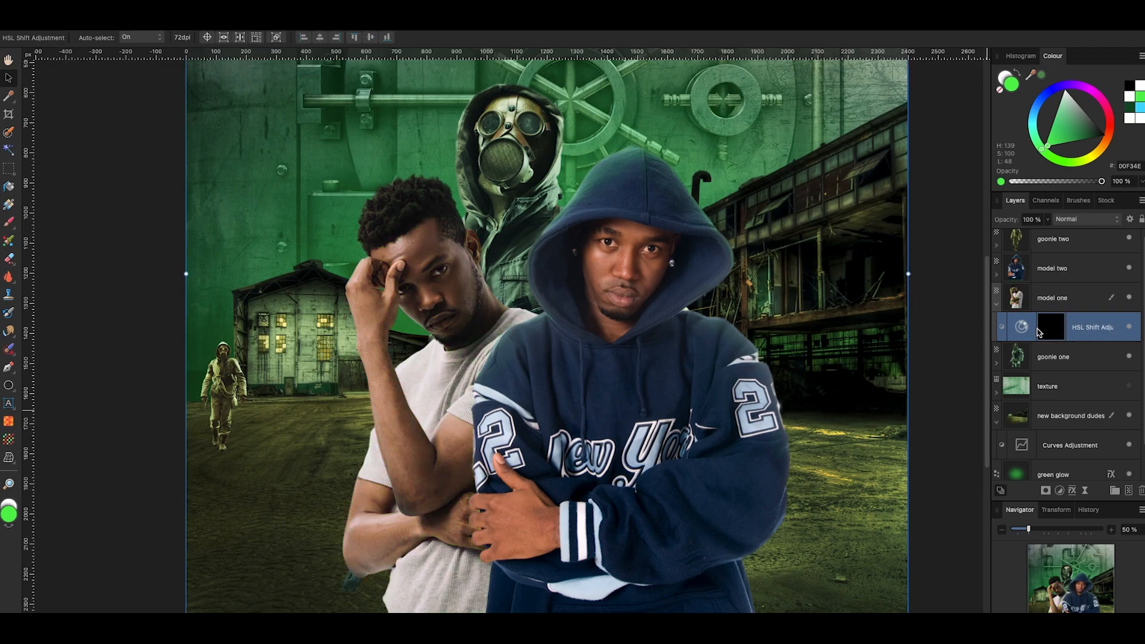
{"action": "left_click", "coordinate": [1052, 329]}
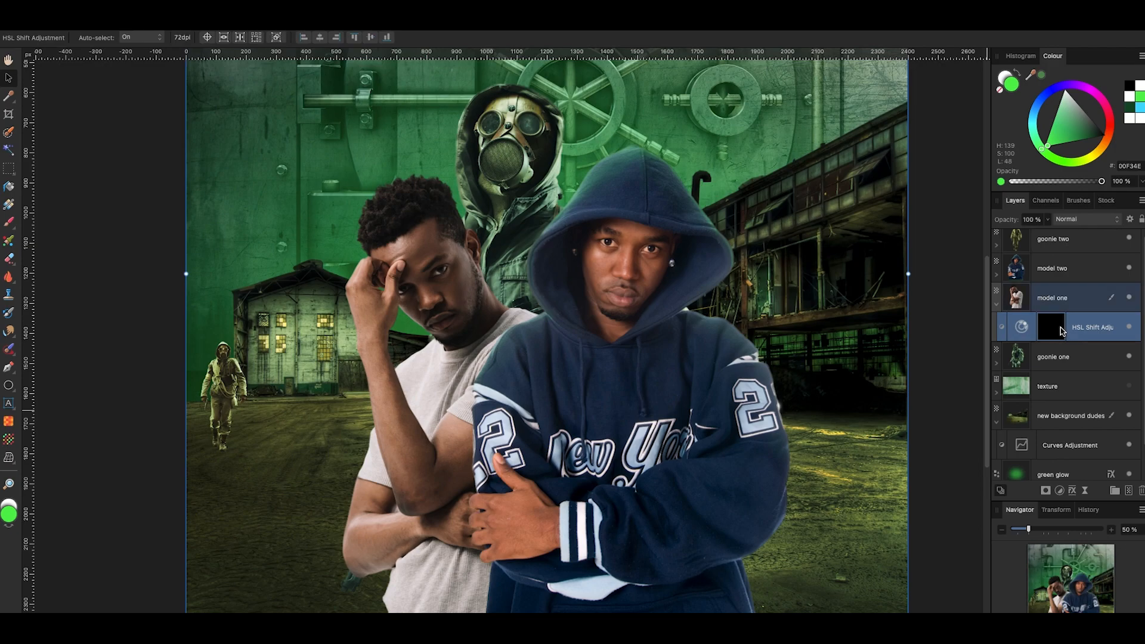
Paint the green tint back faintly over model one's hair edge with a white brush at 17% opacity
{"action": "key", "text": "b"}
{"action": "key", "text": "x"}
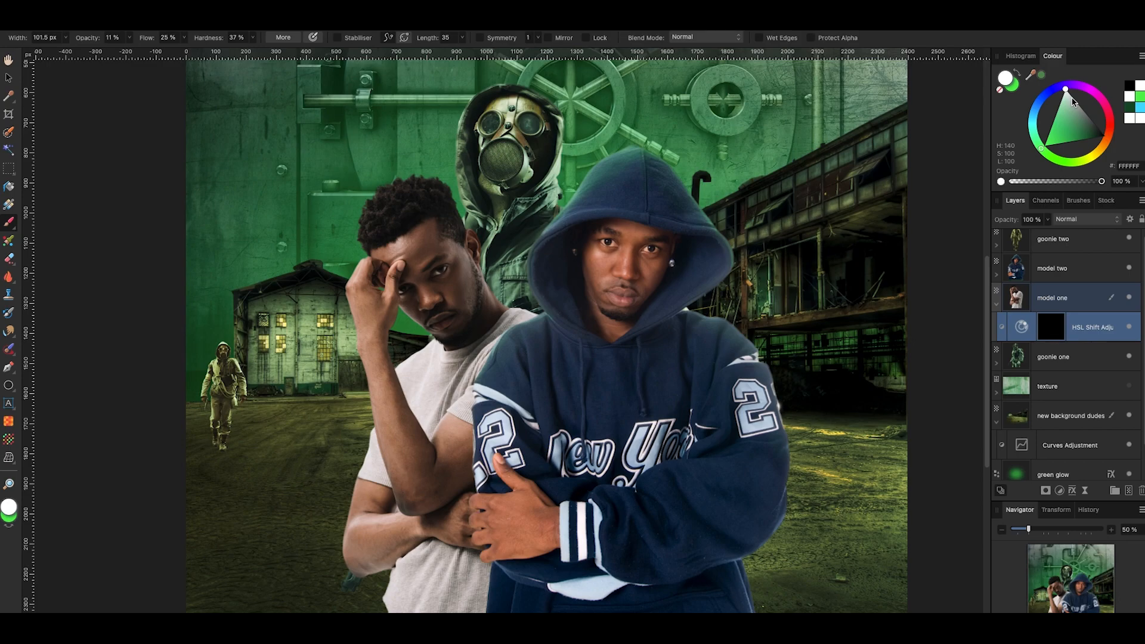
{"action": "left_click", "coordinate": [129, 37]}
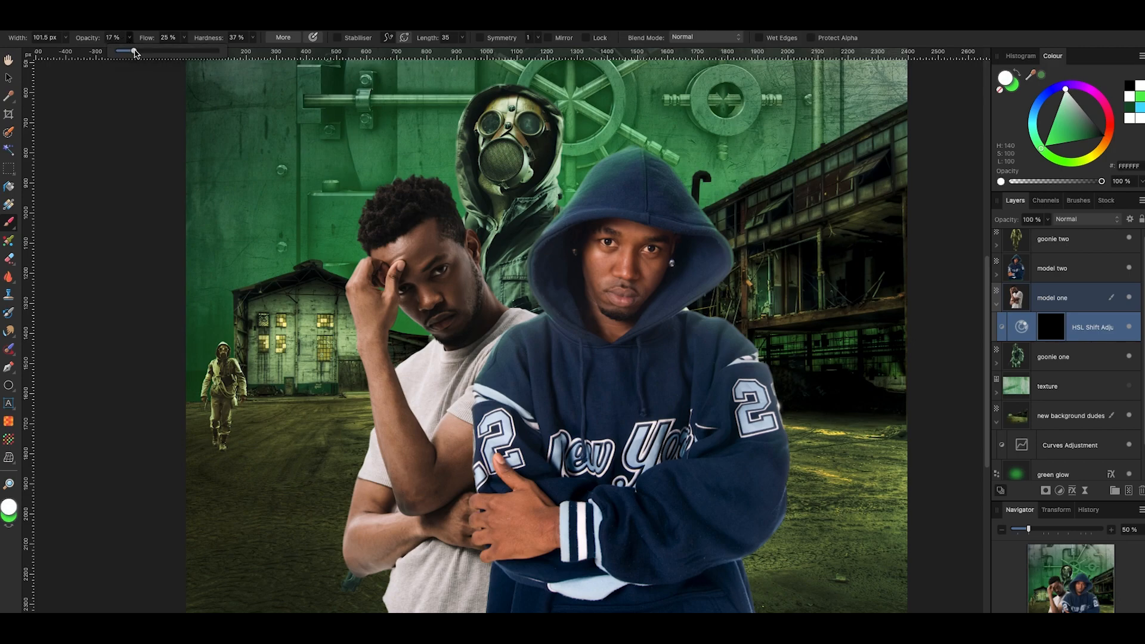
{"action": "key", "text": "ctrl+1"}
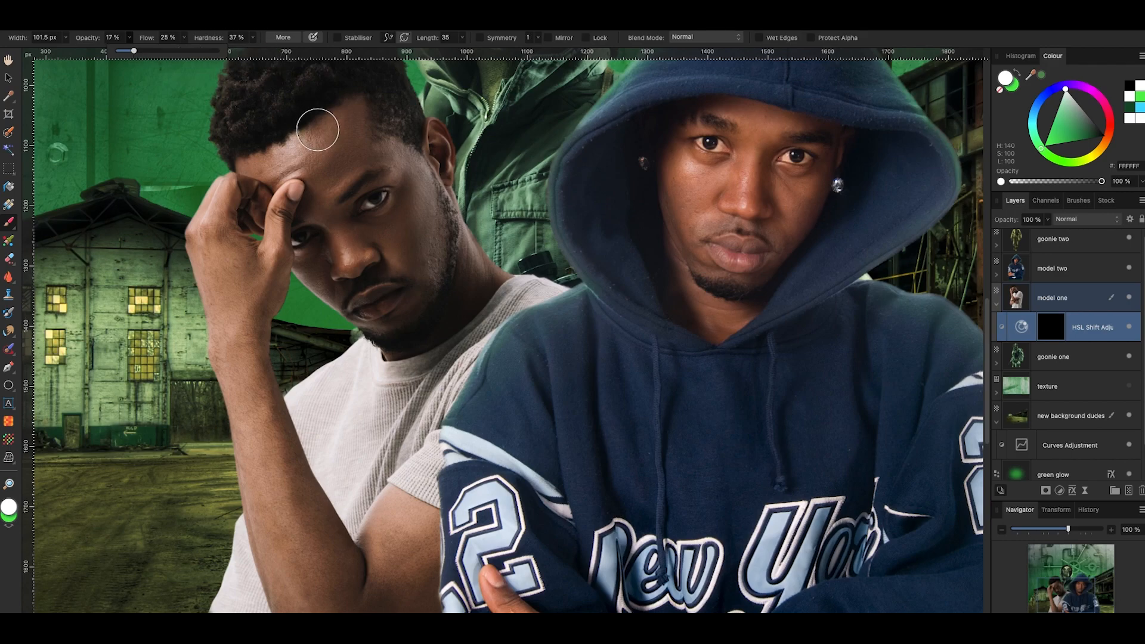
{"action": "scroll", "coordinate": [311, 120], "scroll_direction": "up", "scroll_amount": 5}
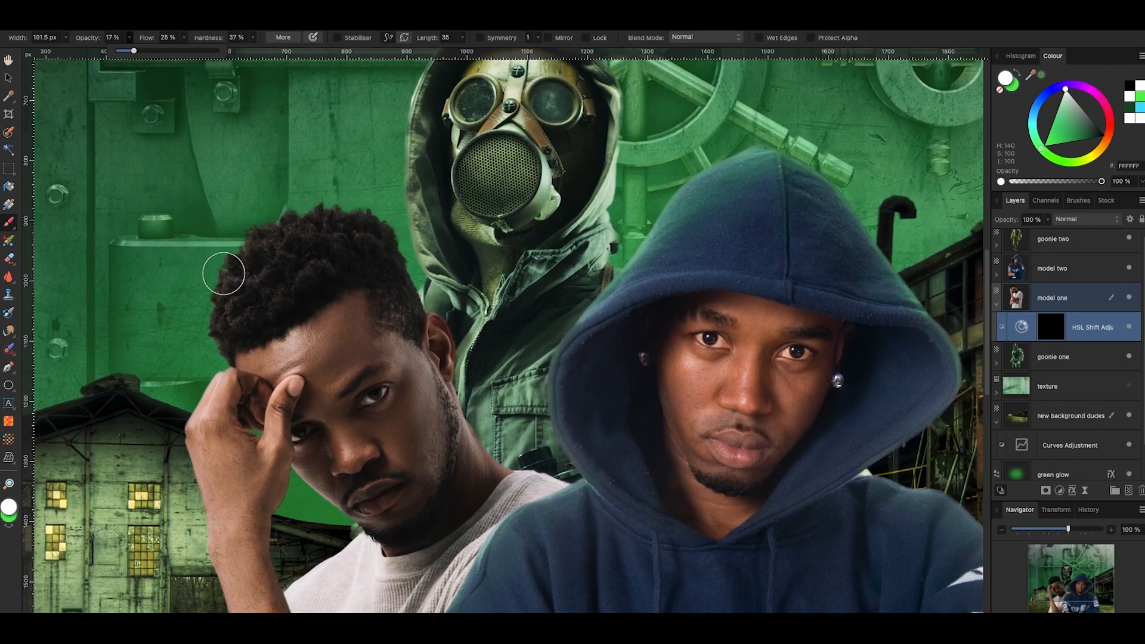
{"action": "mouse_move", "coordinate": [211, 301]}
{"action": "left_mouse_down"}
{"action": "mouse_move", "coordinate": [274, 221]}
{"action": "mouse_move", "coordinate": [329, 208]}
{"action": "mouse_move", "coordinate": [269, 216]}
{"action": "mouse_move", "coordinate": [384, 218]}
{"action": "mouse_move", "coordinate": [321, 208]}
{"action": "mouse_move", "coordinate": [387, 231]}
{"action": "mouse_move", "coordinate": [361, 218]}
{"action": "mouse_move", "coordinate": [422, 285]}
{"action": "left_mouse_up"}
Reduce the brush to about 23.5 px and paint the green tint along the outer rim of model one's ear
{"action": "key", "text": "super+plus"}
{"action": "key", "text": "super+plus"}
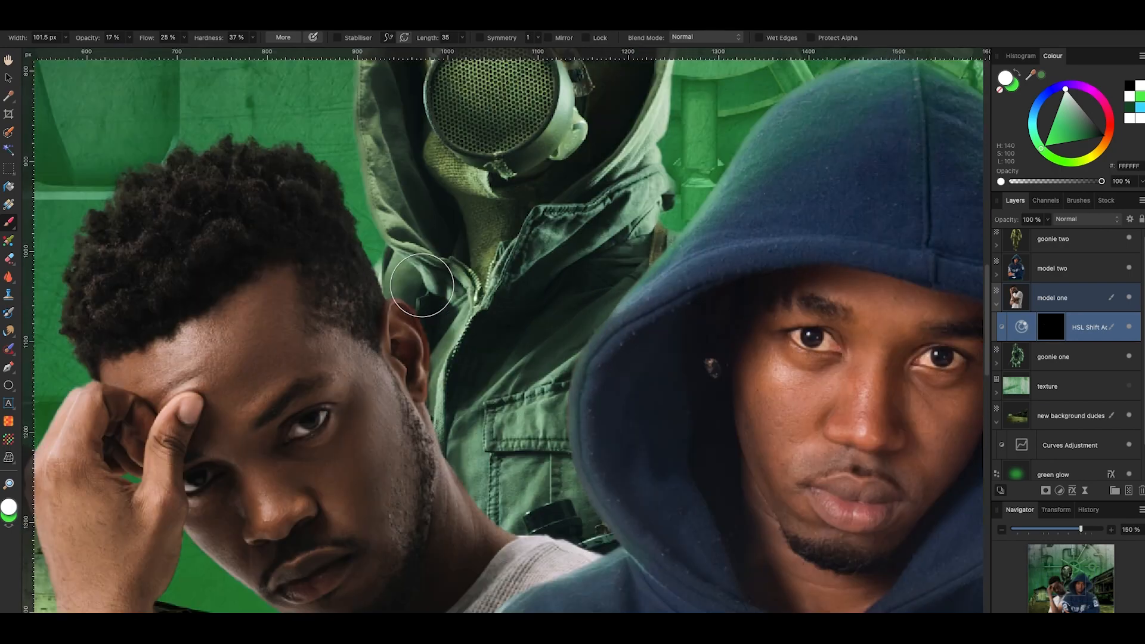
{"action": "scroll", "coordinate": [422, 286], "scroll_direction": "left", "scroll_amount": 5}
{"action": "key", "text": "bracketleft"}
{"action": "key", "text": "bracketleft"}
{"action": "key", "text": "bracketleft"}
{"action": "key", "text": "bracketleft"}
{"action": "key", "text": "bracketleft"}
{"action": "key", "text": "bracketleft"}
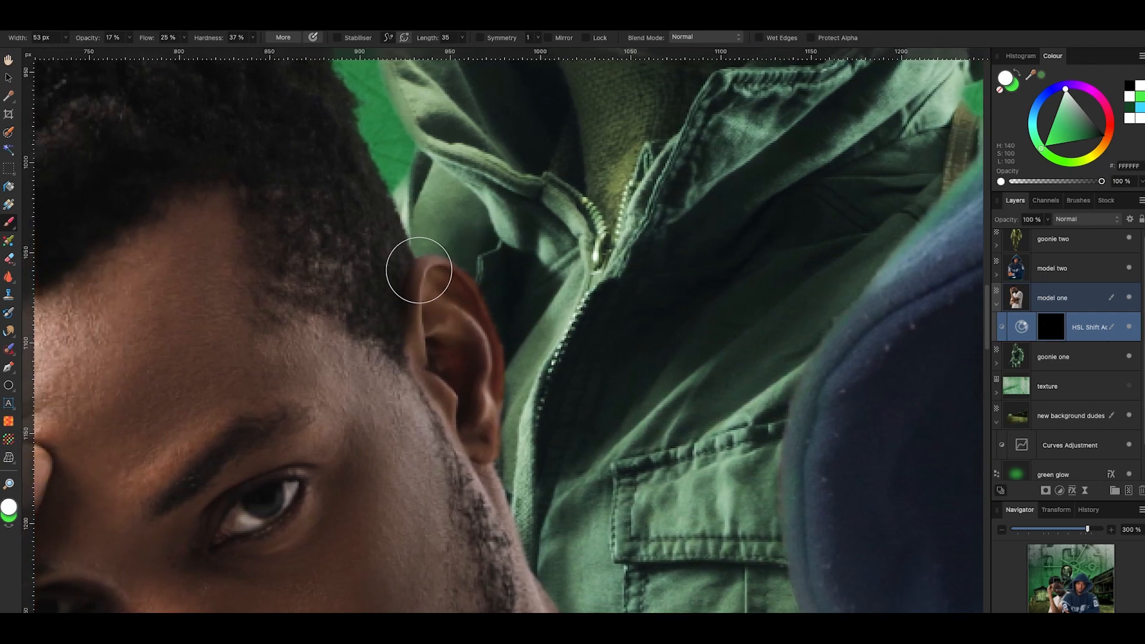
{"action": "key", "text": "bracketleft"}
{"action": "key", "text": "bracketleft"}
{"action": "key", "text": "bracketleft"}
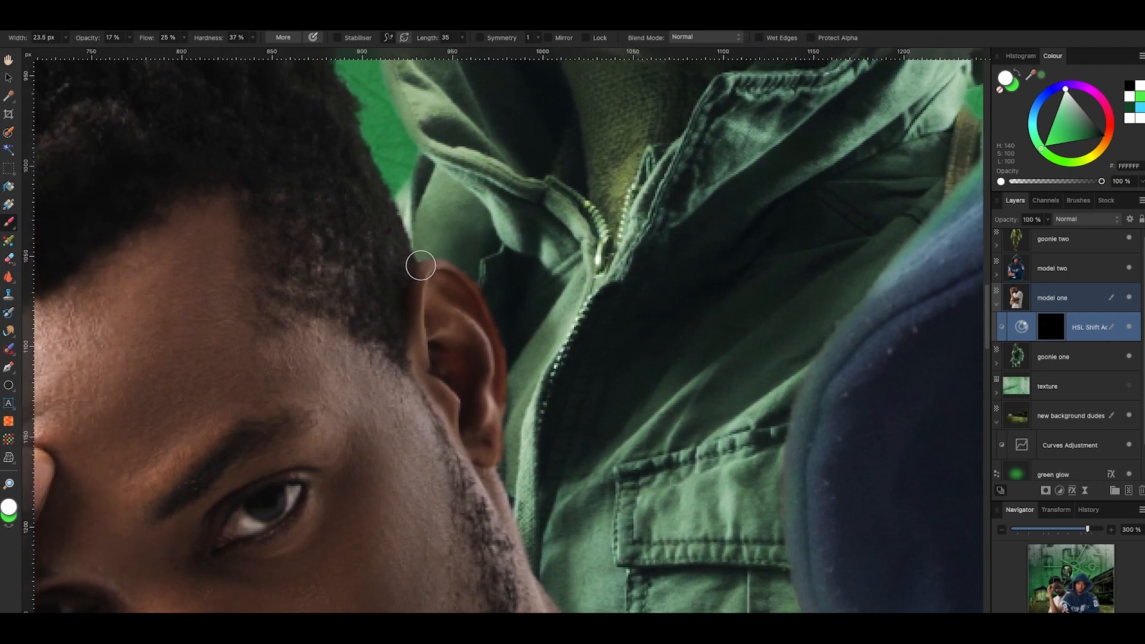
{"action": "mouse_move", "coordinate": [445, 267]}
{"action": "left_mouse_down"}
{"action": "mouse_move", "coordinate": [476, 287]}
{"action": "mouse_move", "coordinate": [453, 269]}
{"action": "mouse_move", "coordinate": [506, 338]}
{"action": "mouse_move", "coordinate": [441, 263]}
{"action": "mouse_move", "coordinate": [420, 283]}
{"action": "mouse_move", "coordinate": [478, 293]}
{"action": "mouse_move", "coordinate": [499, 331]}
{"action": "mouse_move", "coordinate": [497, 483]}
{"action": "left_mouse_up"}
Paint the green tint along the outer edge of model one's raised hand and forearm at 17% brush opacity
{"action": "scroll", "coordinate": [457, 354], "scroll_direction": "left", "scroll_amount": 15}
{"action": "scroll", "coordinate": [456, 354], "scroll_direction": "down", "scroll_amount": 3}
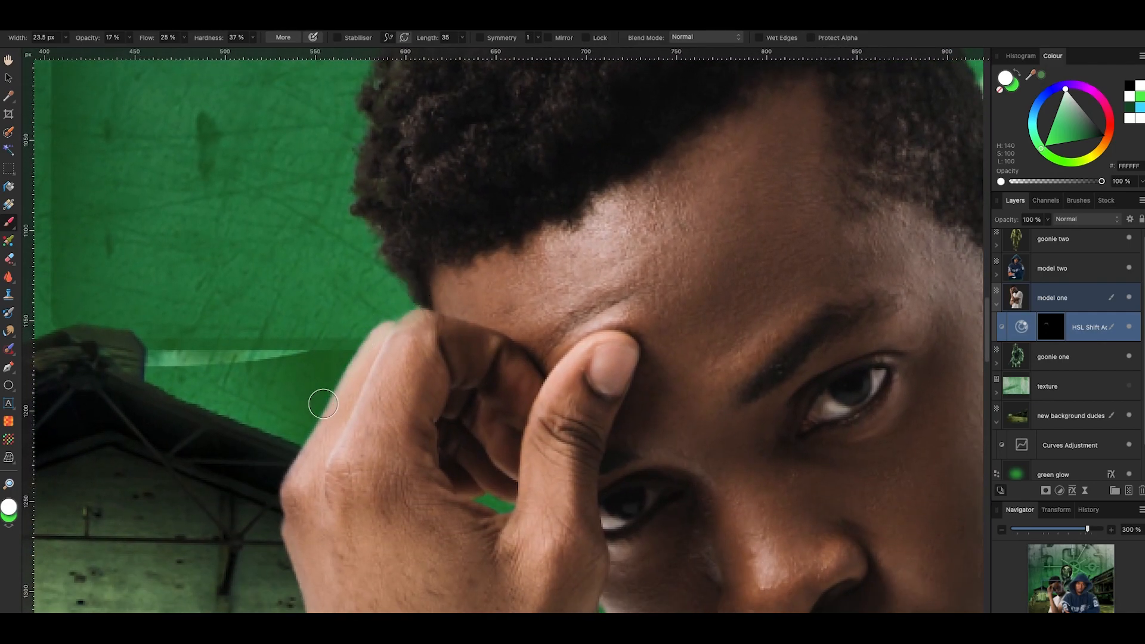
{"action": "scroll", "coordinate": [306, 488], "scroll_direction": "down", "scroll_amount": 2}
{"action": "scroll", "coordinate": [306, 487], "scroll_direction": "down", "scroll_amount": 8}
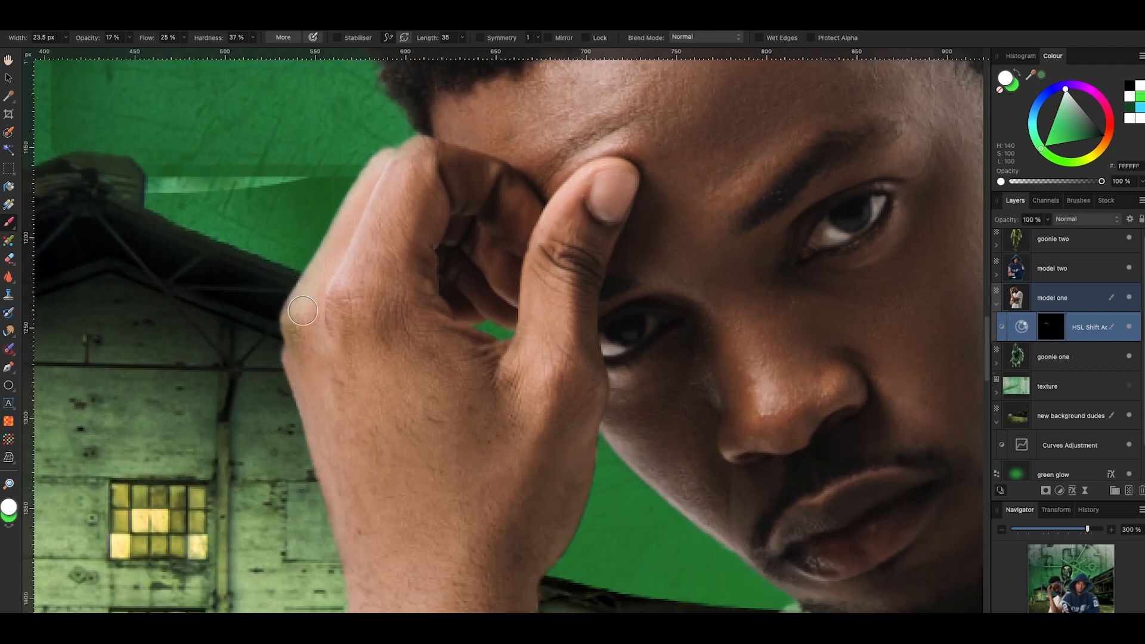
{"action": "scroll", "coordinate": [313, 475], "scroll_direction": "down", "scroll_amount": 9}
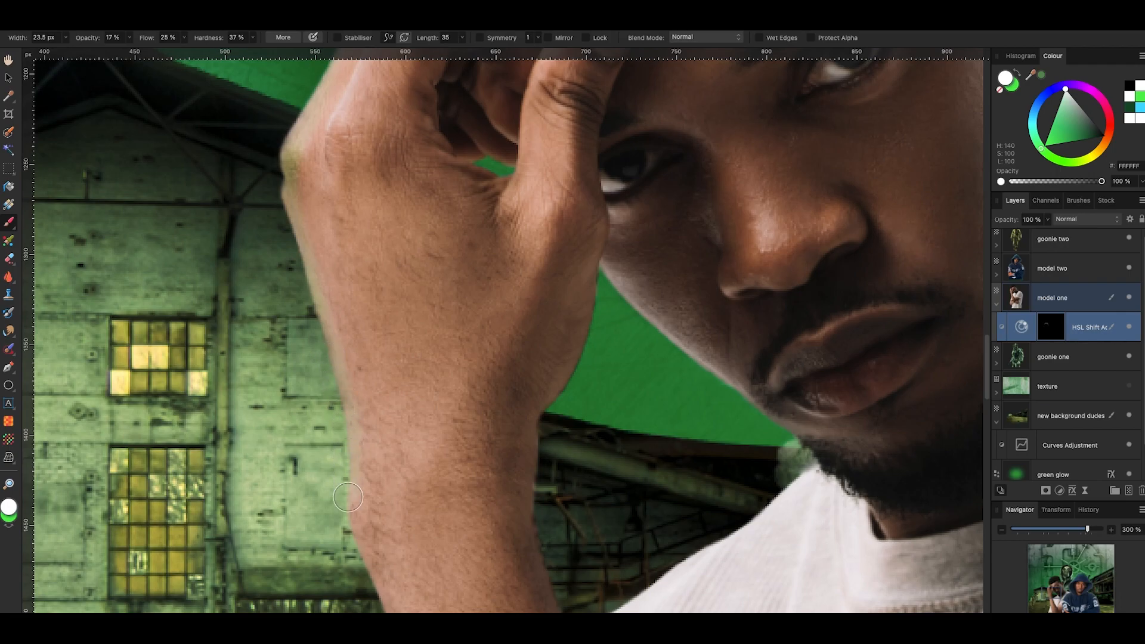
{"action": "scroll", "coordinate": [360, 506], "scroll_direction": "down", "scroll_amount": 7}
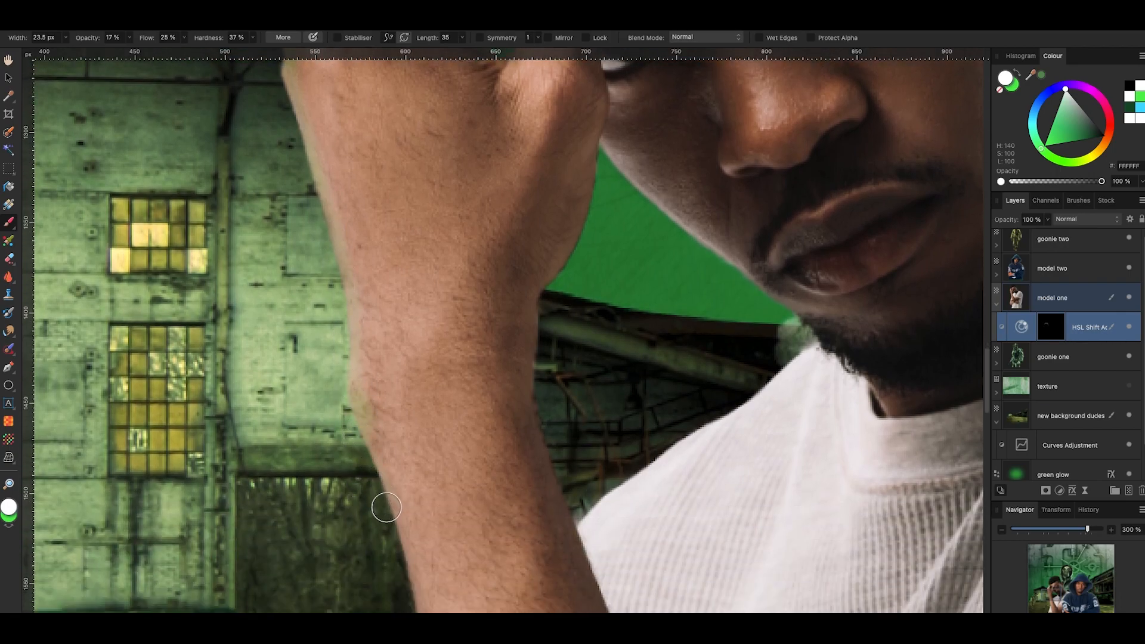
{"action": "scroll", "coordinate": [397, 554], "scroll_direction": "down", "scroll_amount": 9}
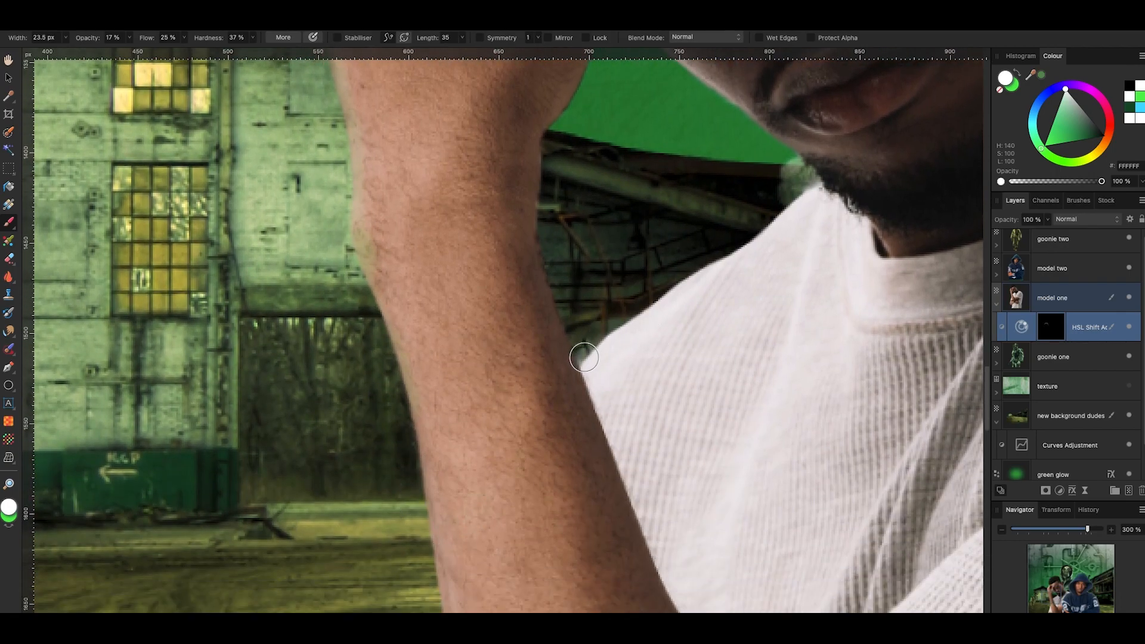
Tint the shoulder edge of model one's shirt green while raising the brush opacity, and set the opacity to 52%
{"action": "left_click", "coordinate": [130, 40]}
{"action": "left_click_drag", "start_coordinate": [131, 52], "coordinate": [149, 52]}
{"action": "left_click", "coordinate": [585, 368]}
{"action": "left_click", "coordinate": [131, 39]}
{"action": "left_click_drag", "start_coordinate": [159, 55], "coordinate": [170, 55]}
{"action": "left_click", "coordinate": [127, 38]}
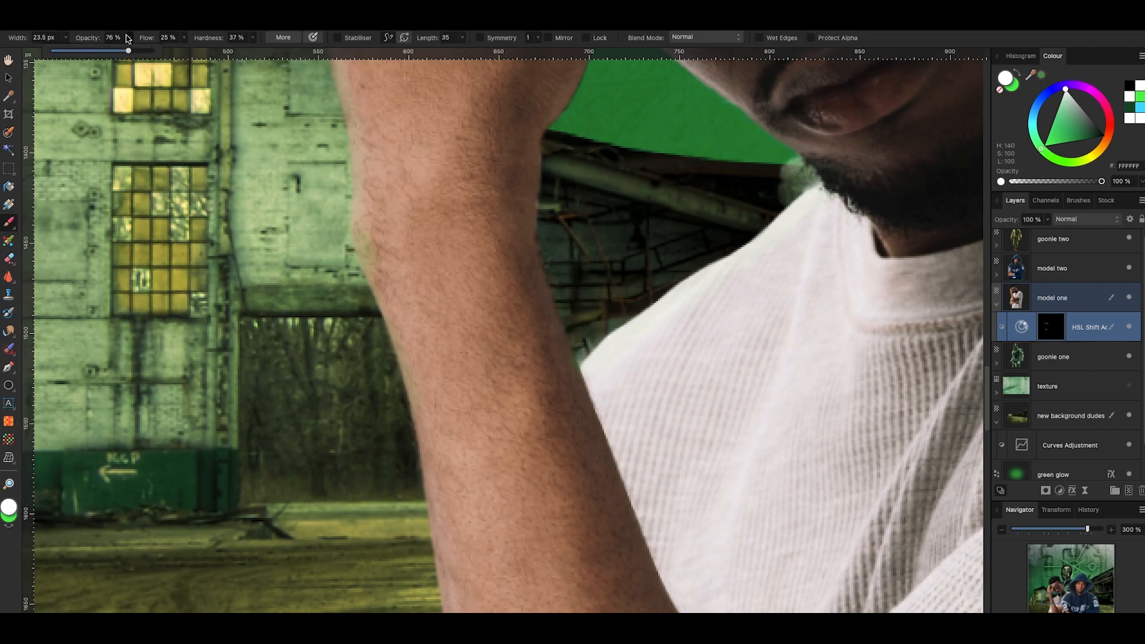
{"action": "left_click_drag", "start_coordinate": [106, 54], "coordinate": [102, 54]}
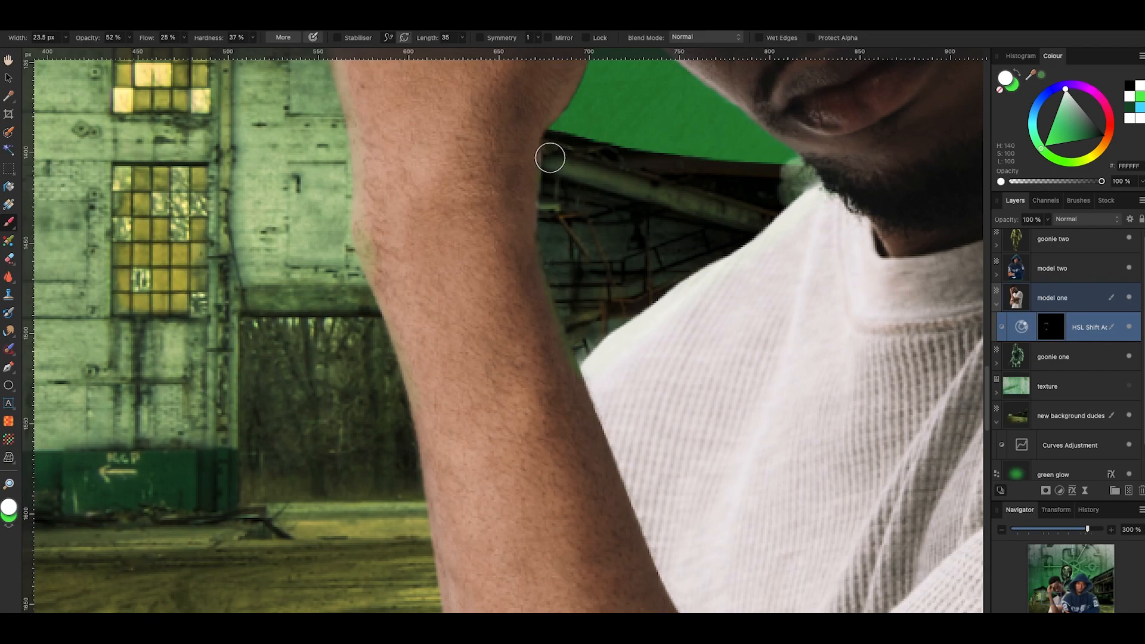
Paint a green tint along model one's jawline, fingers and outer hand edge at 52% brush opacity
{"action": "scroll", "coordinate": [614, 83], "scroll_direction": "up", "scroll_amount": 3}
{"action": "scroll", "coordinate": [628, 99], "scroll_direction": "up", "scroll_amount": 5}
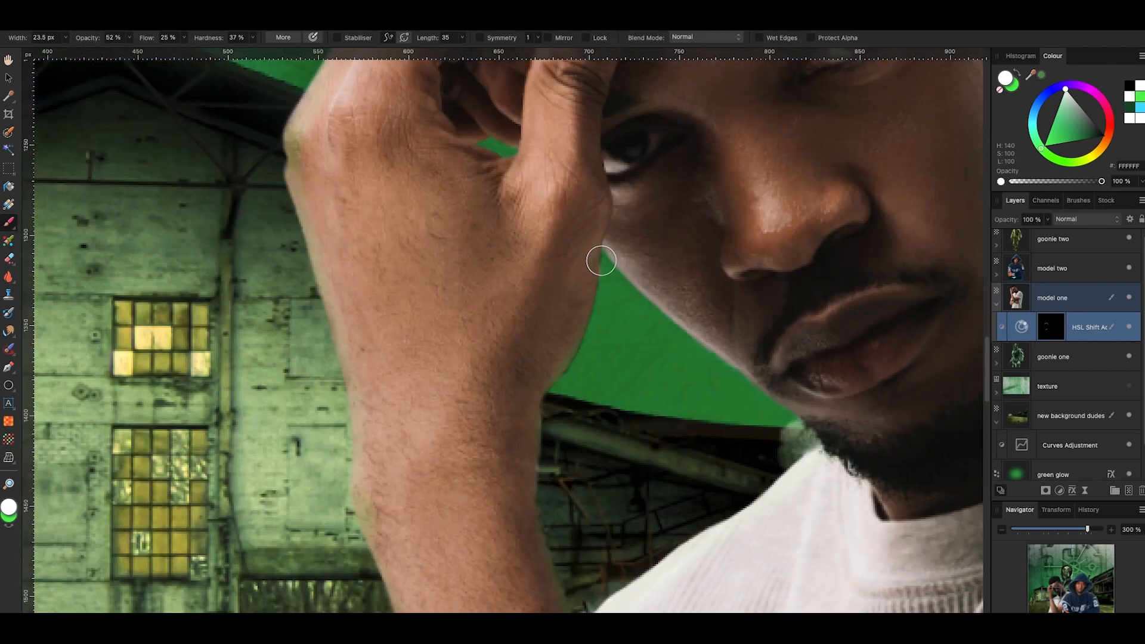
{"action": "left_click_drag", "start_coordinate": [664, 317], "coordinate": [835, 461]}
{"action": "scroll", "coordinate": [641, 306], "scroll_direction": "up", "scroll_amount": 5}
{"action": "mouse_move", "coordinate": [432, 322]}
{"action": "left_mouse_down"}
{"action": "mouse_move", "coordinate": [476, 307]}
{"action": "mouse_move", "coordinate": [504, 315]}
{"action": "left_mouse_up"}
{"action": "mouse_move", "coordinate": [418, 118]}
{"action": "left_mouse_down"}
{"action": "mouse_move", "coordinate": [369, 139]}
{"action": "mouse_move", "coordinate": [328, 198]}
{"action": "mouse_move", "coordinate": [278, 313]}
{"action": "mouse_move", "coordinate": [321, 501]}
{"action": "left_mouse_up"}
Enlarge the brush to about 54 px and extend the green tint along the edges of model one's arm and shirt
{"action": "key", "text": "ctrl+minus"}
{"action": "key", "text": "ctrl+minus"}
{"action": "key", "text": "ctrl+minus"}
{"action": "key", "text": "ctrl+minus"}
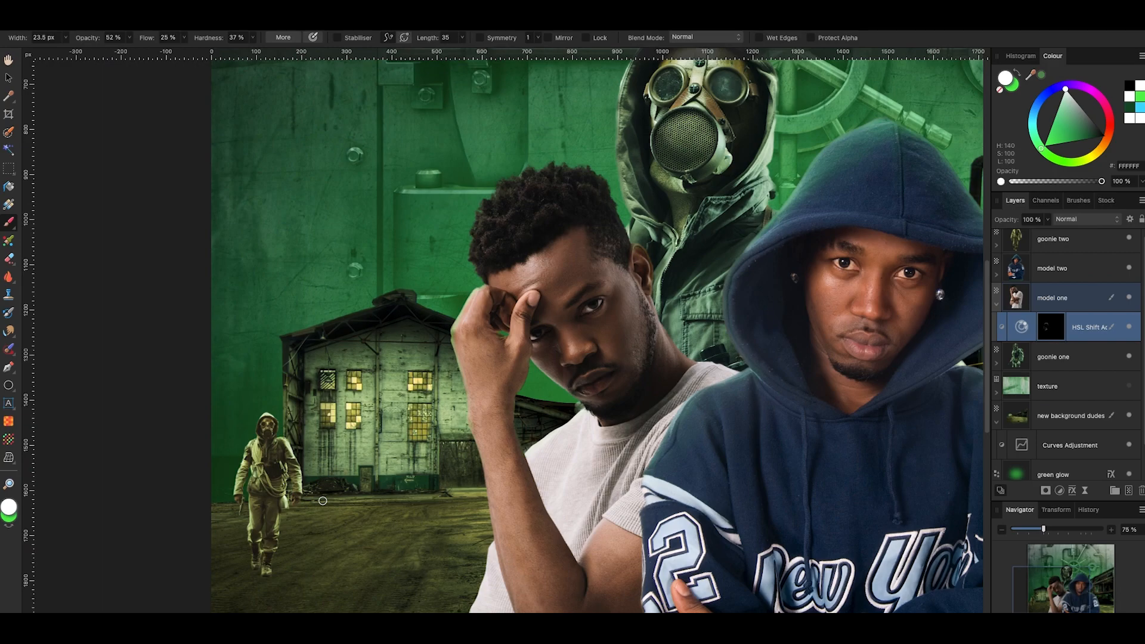
{"action": "scroll", "coordinate": [388, 356], "scroll_direction": "down", "scroll_amount": 3}
{"action": "scroll", "coordinate": [468, 306], "scroll_direction": "down", "scroll_amount": 2}
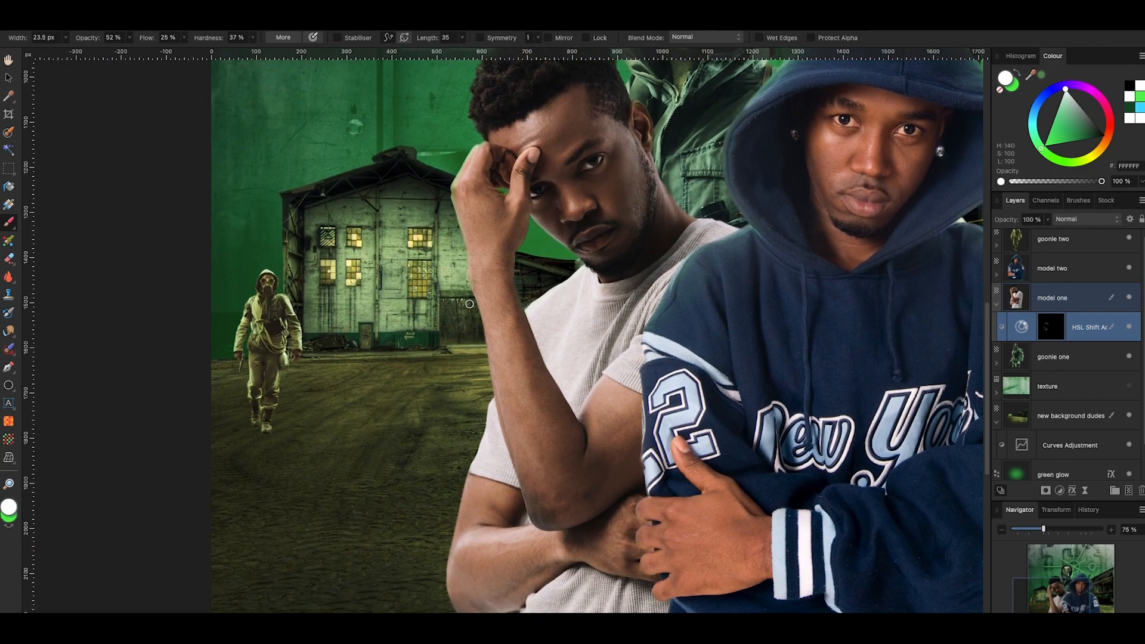
{"action": "key", "text": "bracketright"}
{"action": "key", "text": "bracketright"}
{"action": "key", "text": "bracketright"}
{"action": "scroll", "coordinate": [459, 286], "scroll_direction": "right", "scroll_amount": 1}
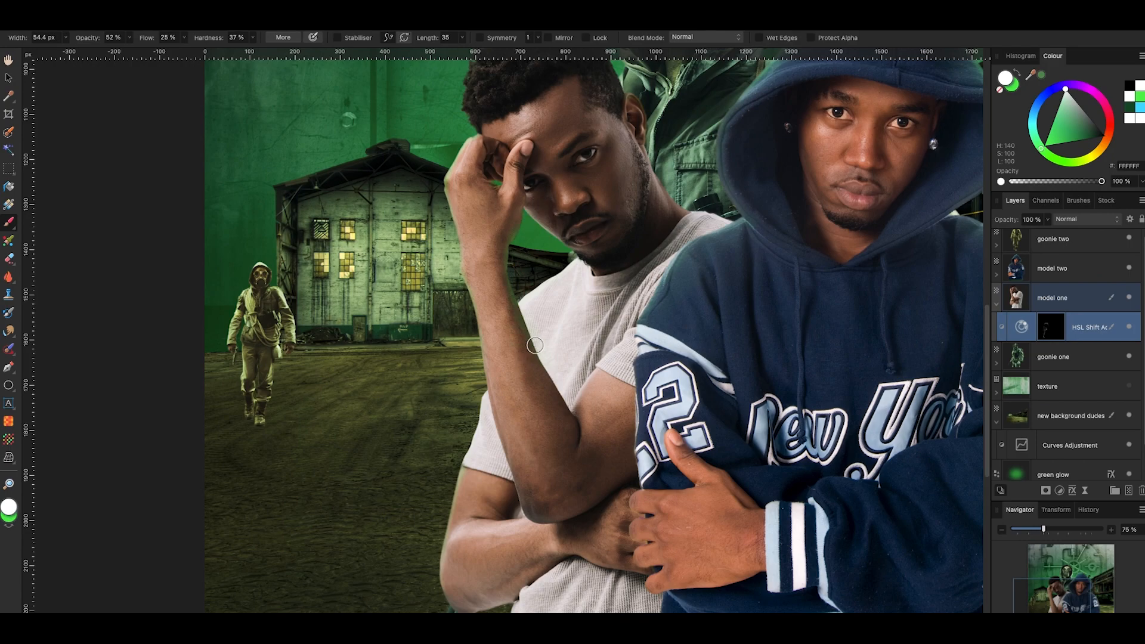
{"action": "scroll", "coordinate": [597, 370], "scroll_direction": "right", "scroll_amount": 2}
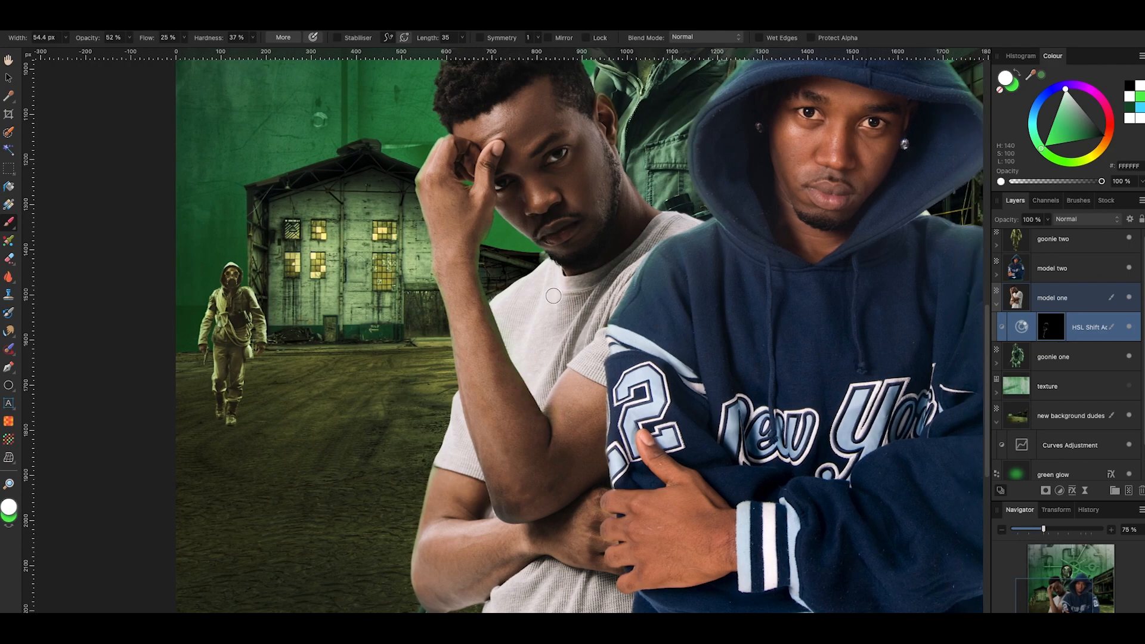
Review model one's green edge tint up close and against the whole composition
{"action": "scroll", "coordinate": [513, 270], "scroll_direction": "up", "scroll_amount": 3}
{"action": "scroll", "coordinate": [513, 270], "scroll_direction": "right", "scroll_amount": 2}
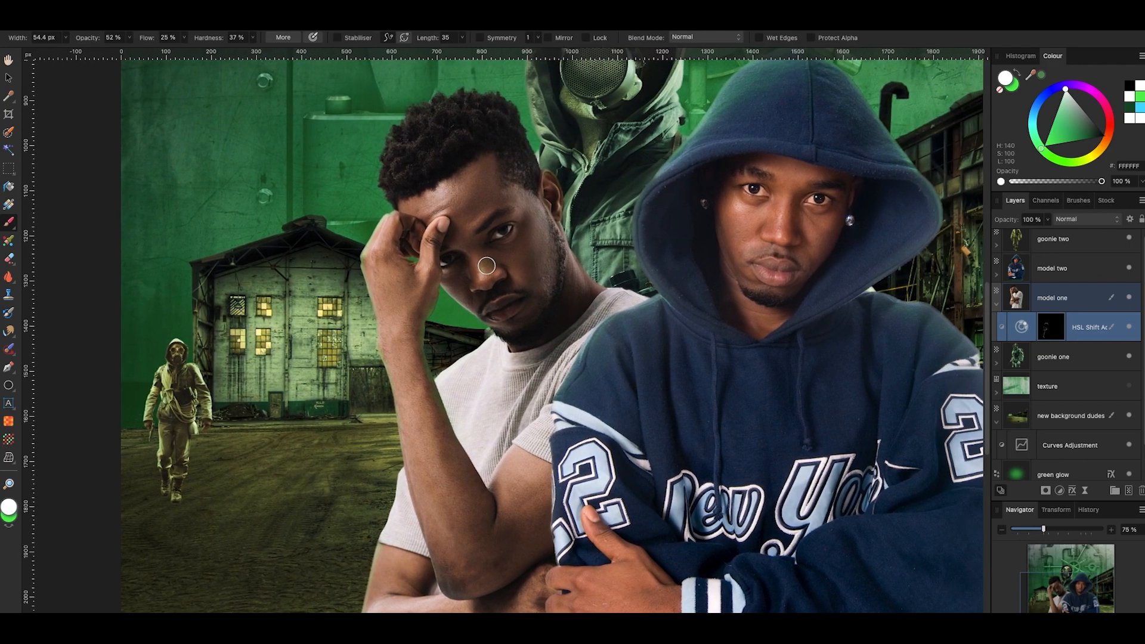
{"action": "scroll", "coordinate": [486, 265], "scroll_direction": "down", "scroll_amount": 6}
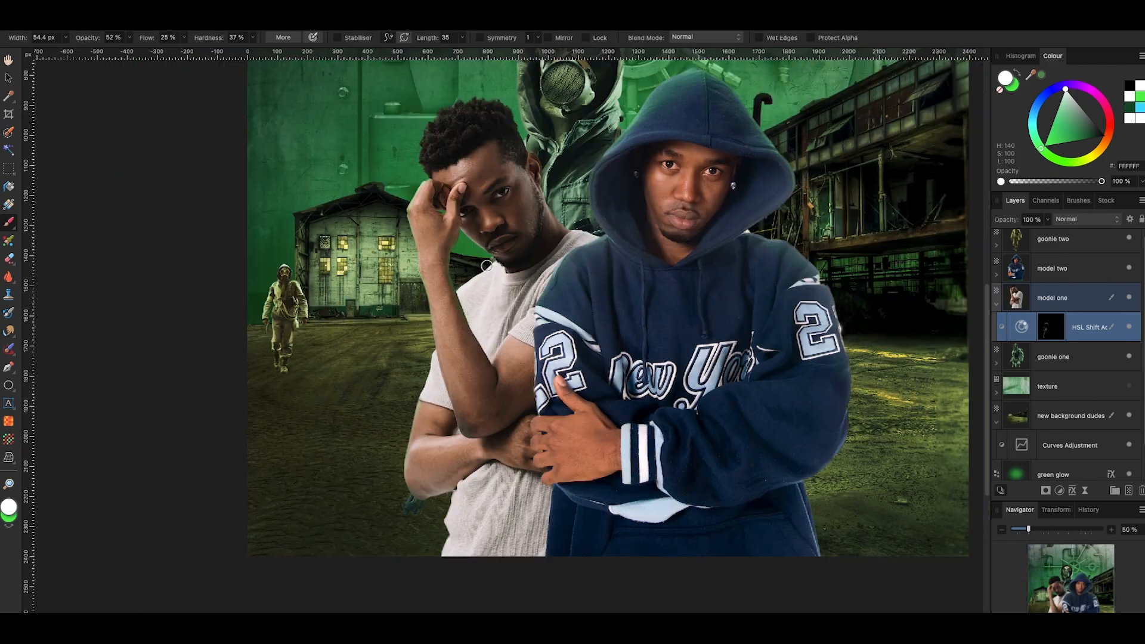
{"action": "scroll", "coordinate": [486, 266], "scroll_direction": "up", "scroll_amount": 6}
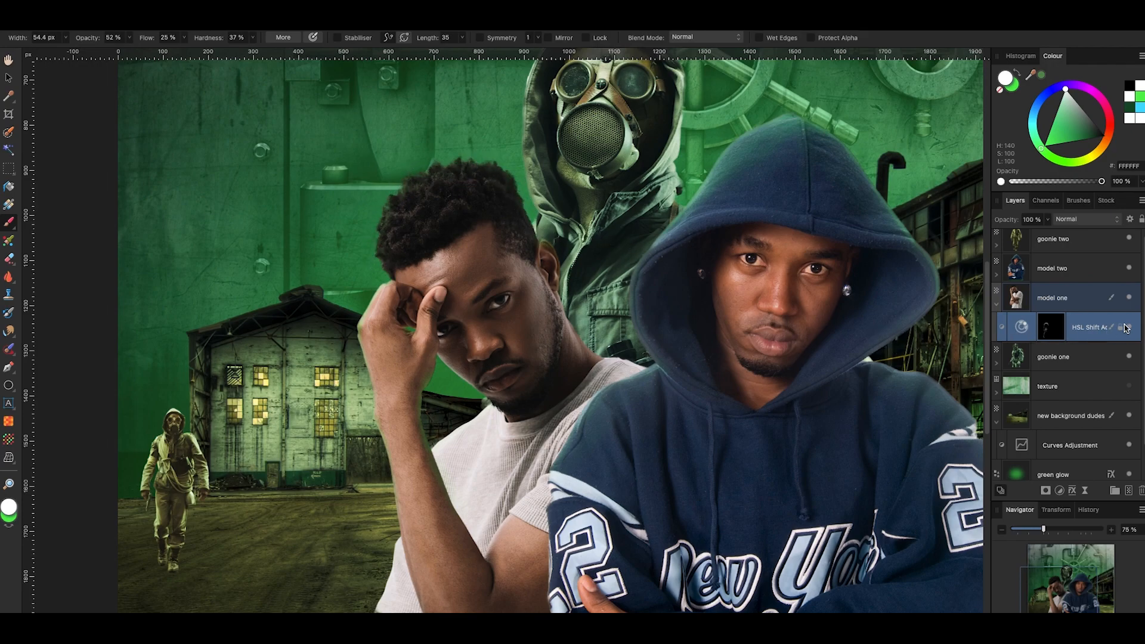
{"action": "scroll", "coordinate": [964, 326], "scroll_direction": "down", "scroll_amount": 1}
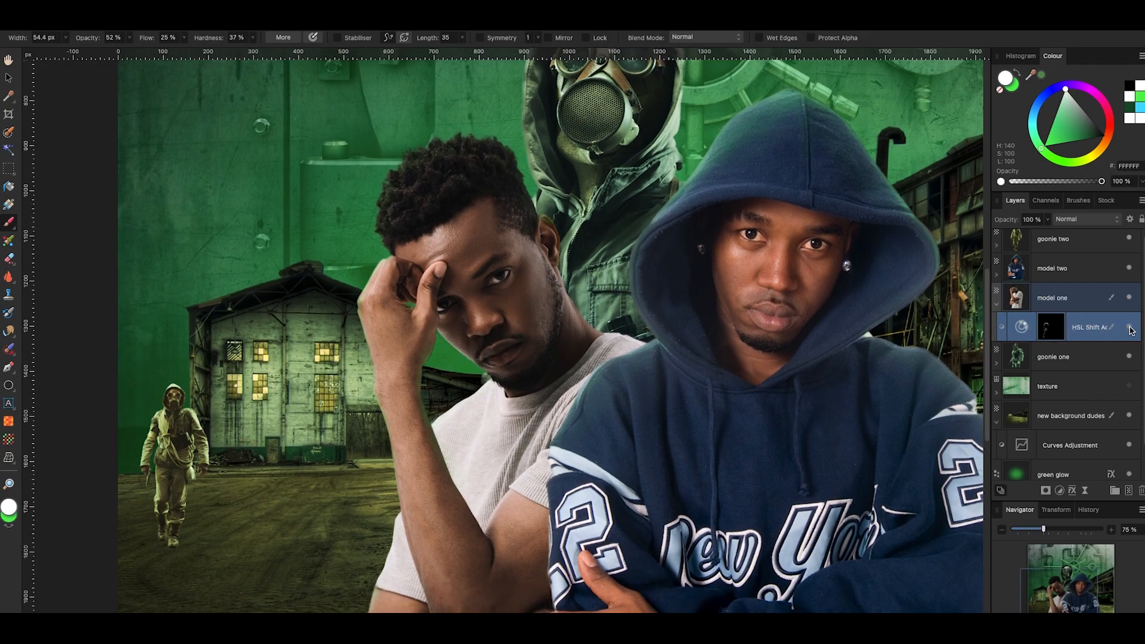
{"action": "scroll", "coordinate": [861, 250], "scroll_direction": "down", "scroll_amount": 1}
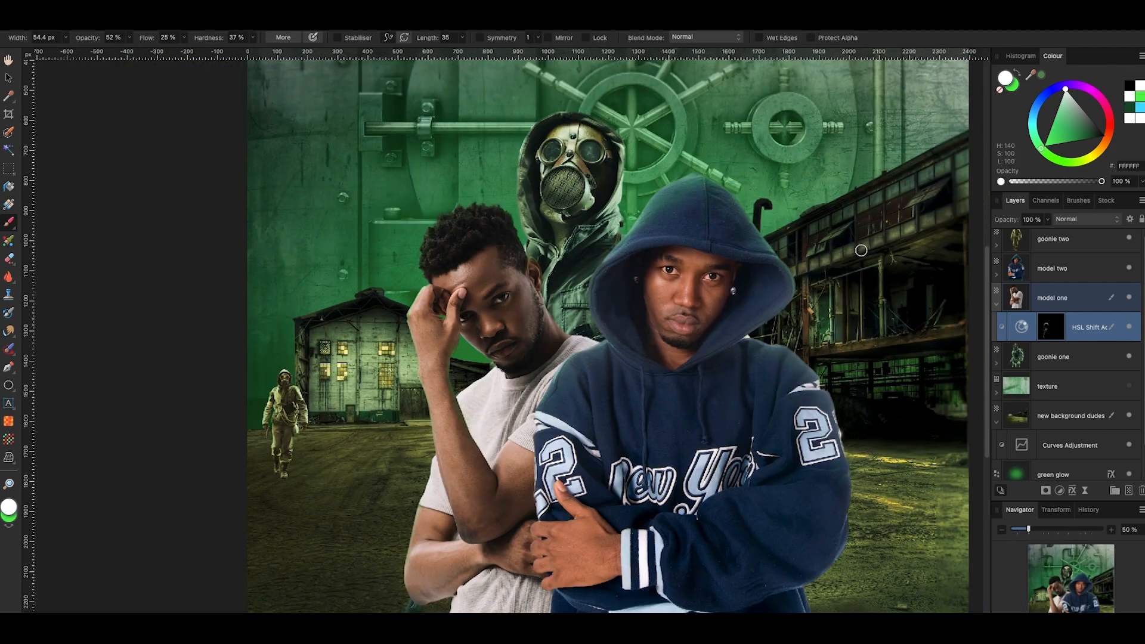
{"action": "scroll", "coordinate": [778, 297], "scroll_direction": "down", "scroll_amount": 1}
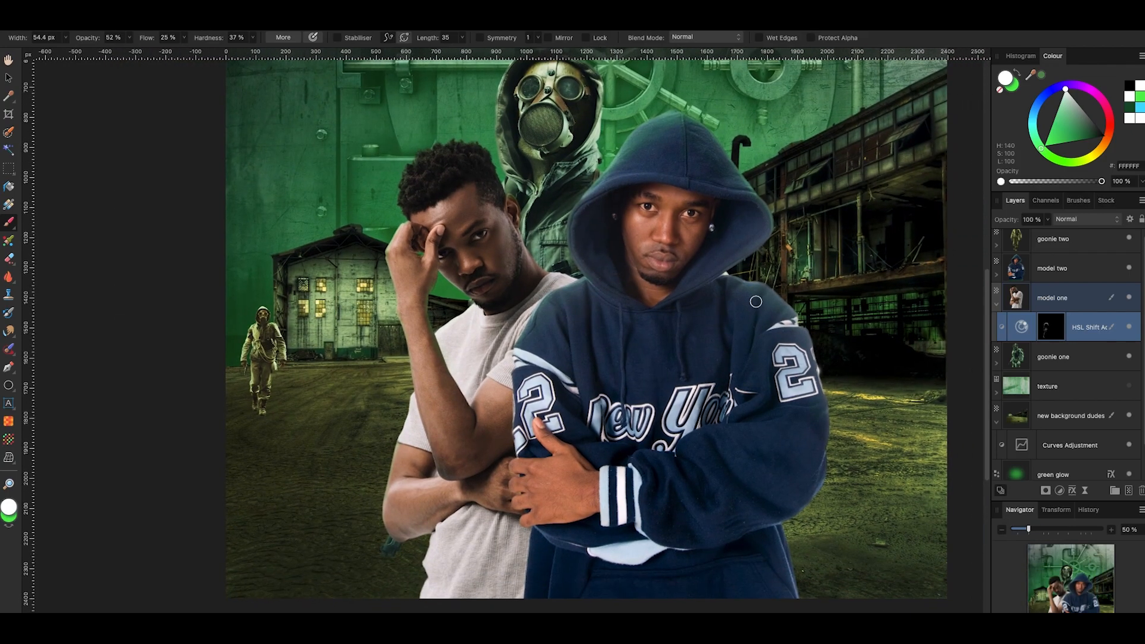
{"action": "scroll", "coordinate": [710, 312], "scroll_direction": "down", "scroll_amount": 1}
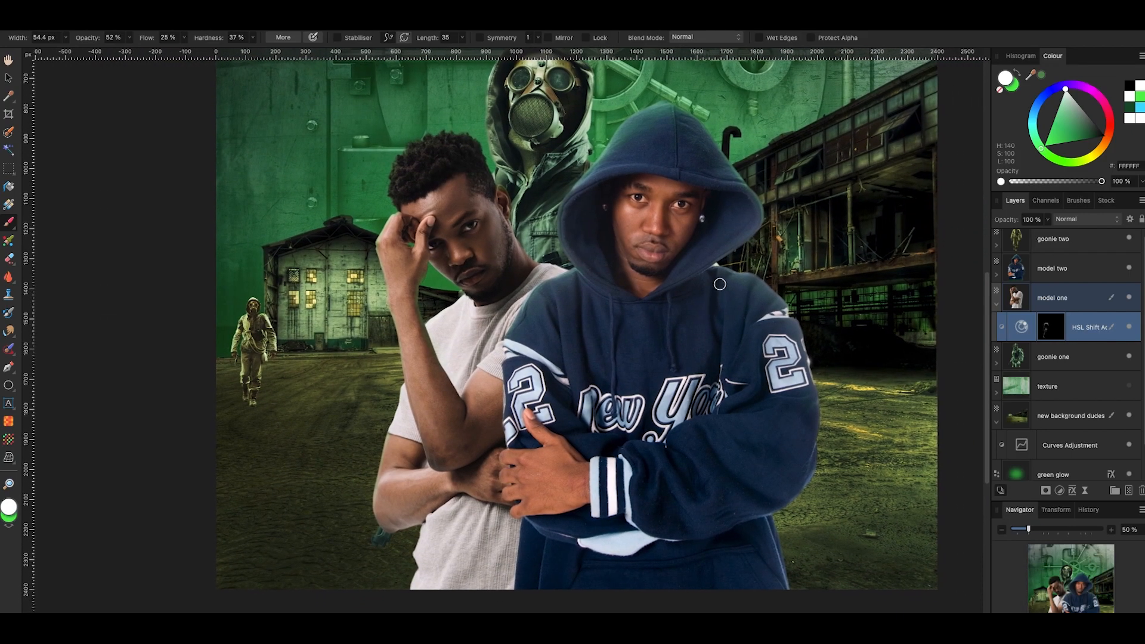
{"action": "scroll", "coordinate": [720, 284], "scroll_direction": "right", "scroll_amount": 3}
{"action": "scroll", "coordinate": [720, 284], "scroll_direction": "up", "scroll_amount": 2}
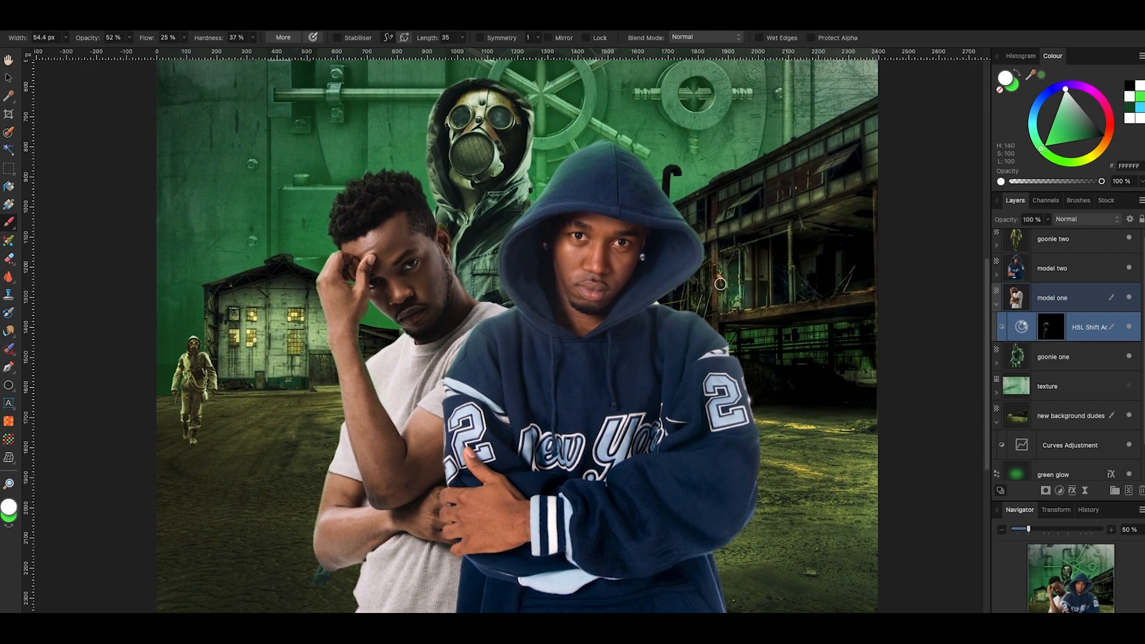
{"action": "scroll", "coordinate": [720, 284], "scroll_direction": "down", "scroll_amount": 1}
{"action": "key", "text": "super+plus"}
{"action": "scroll", "coordinate": [720, 284], "scroll_direction": "down", "scroll_amount": 1}
{"action": "scroll", "coordinate": [354, 359], "scroll_direction": "left", "scroll_amount": 3}
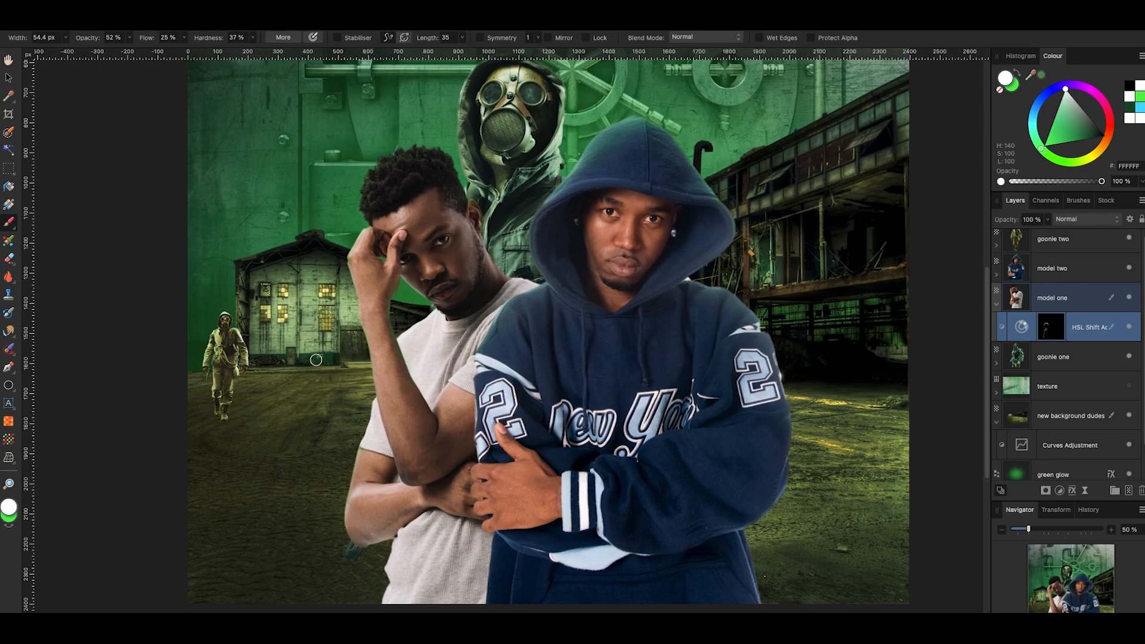
Darken the building-facing side of the small goonie two figure using the Burn brush at about 124 px, 61% opacity and Midtones
{"action": "key", "text": "v"}
{"action": "left_click", "coordinate": [268, 356]}
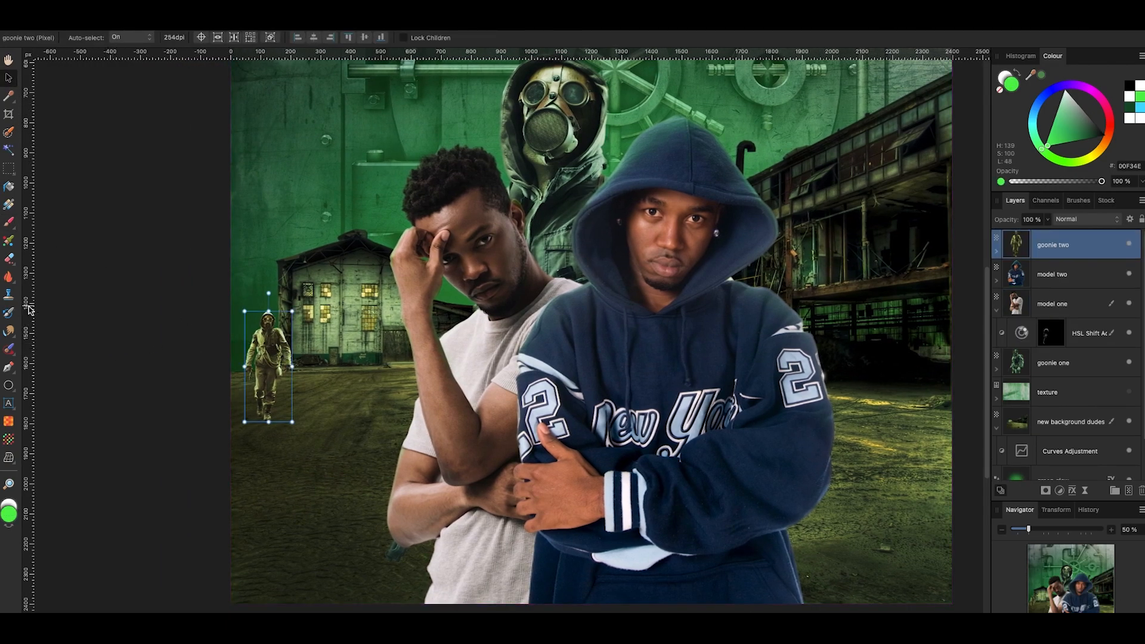
{"action": "scroll", "coordinate": [34, 310], "scroll_direction": "left", "scroll_amount": 1}
{"action": "left_click", "coordinate": [9, 278]}
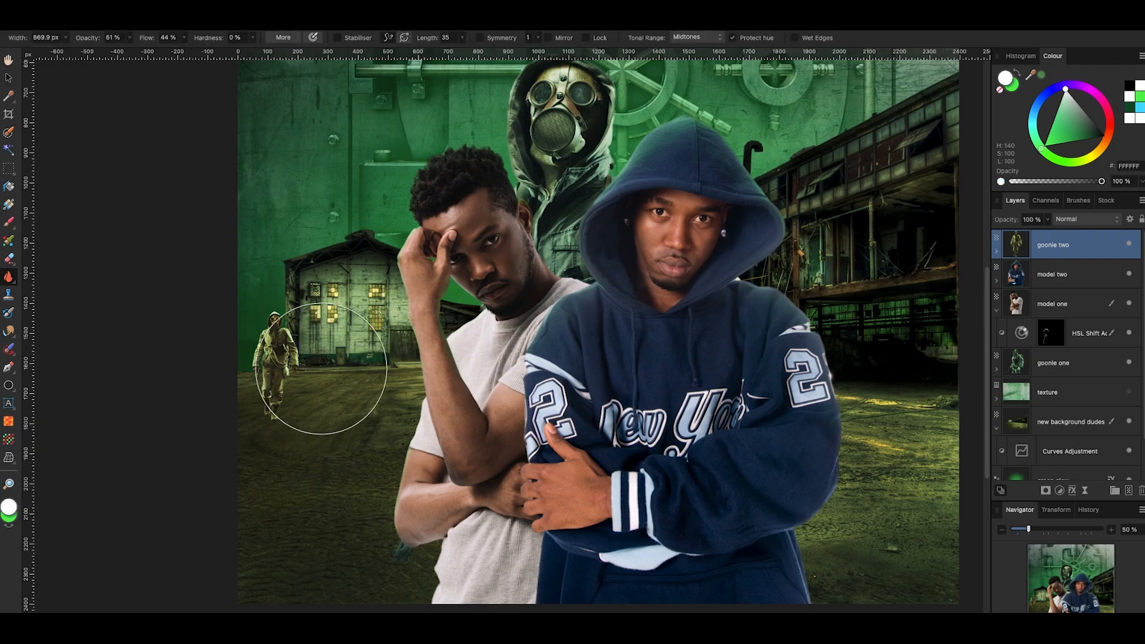
{"action": "key", "text": "["}
{"action": "key", "text": "["}
{"action": "key", "text": "["}
{"action": "key", "text": "["}
{"action": "key", "text": "["}
{"action": "key", "text": "["}
{"action": "key", "text": "["}
{"action": "key", "text": "["}
{"action": "key", "text": "["}
{"action": "key", "text": "["}
{"action": "key", "text": "["}
{"action": "key", "text": "["}
{"action": "key", "text": "["}
{"action": "key", "text": "["}
{"action": "key", "text": "["}
{"action": "key", "text": "["}
{"action": "key", "text": "["}
{"action": "scroll", "coordinate": [298, 353], "scroll_direction": "right", "scroll_amount": 1}
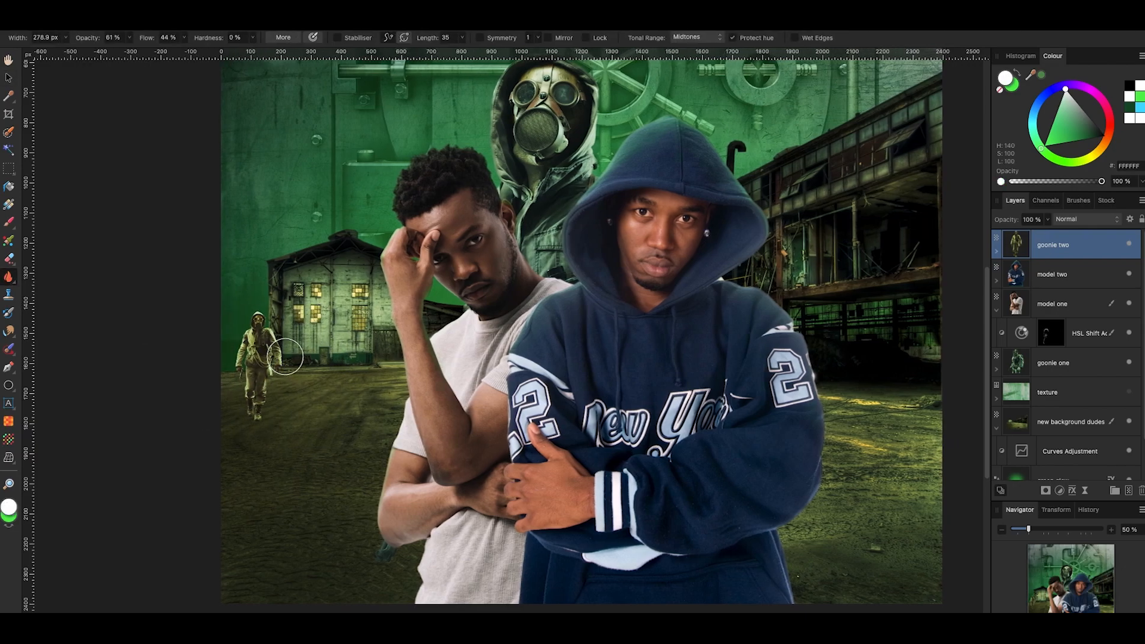
{"action": "scroll", "coordinate": [263, 345], "scroll_direction": "left", "scroll_amount": 1}
{"action": "scroll", "coordinate": [263, 345], "scroll_direction": "left", "scroll_amount": 2}
{"action": "key", "text": "["}
{"action": "key", "text": "["}
{"action": "key", "text": "["}
{"action": "left_click_drag", "start_coordinate": [312, 347], "coordinate": [296, 398]}
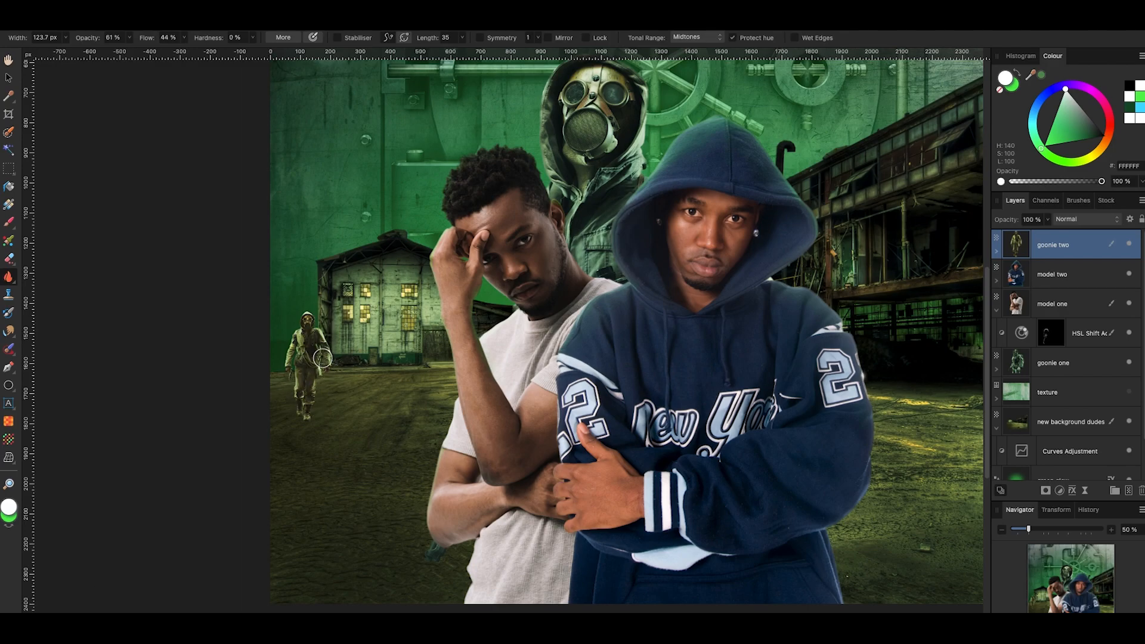
Darken goonie two's torso and legs further with the Burn brush at 123.7 px, 61% opacity and Midtones
{"action": "left_click_drag", "start_coordinate": [307, 319], "coordinate": [292, 379]}
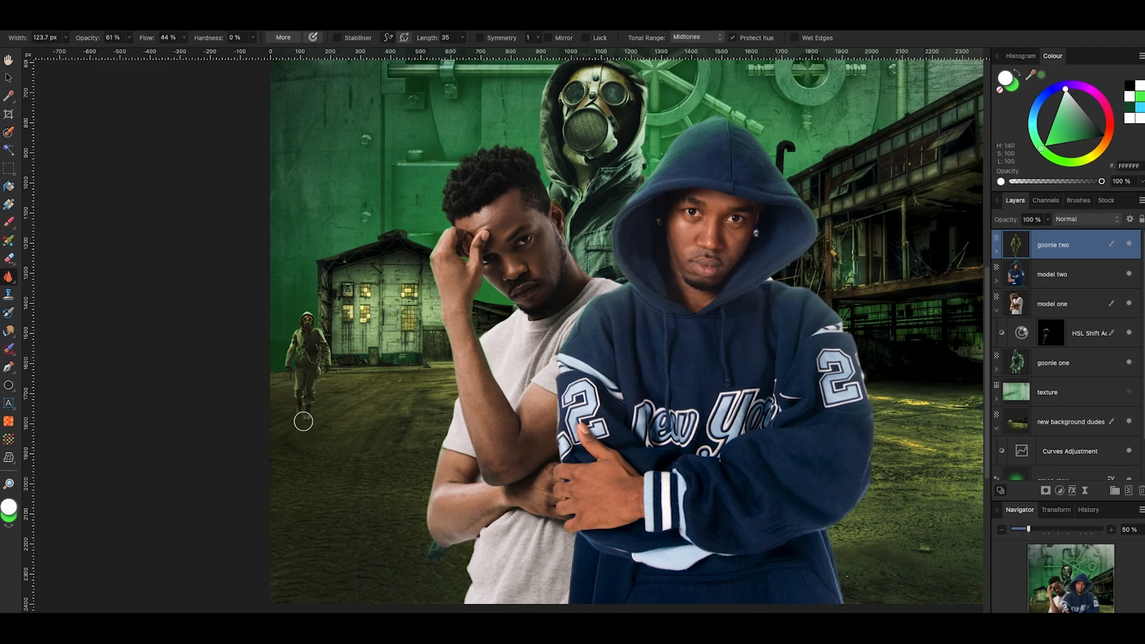
Draw a circle about 90 px wide on the ground just below goonie two's feet and fill it with black
{"action": "key", "text": "super+plus"}
{"action": "key", "text": "super+plus"}
{"action": "scroll", "coordinate": [302, 402], "scroll_direction": "left", "scroll_amount": 10}
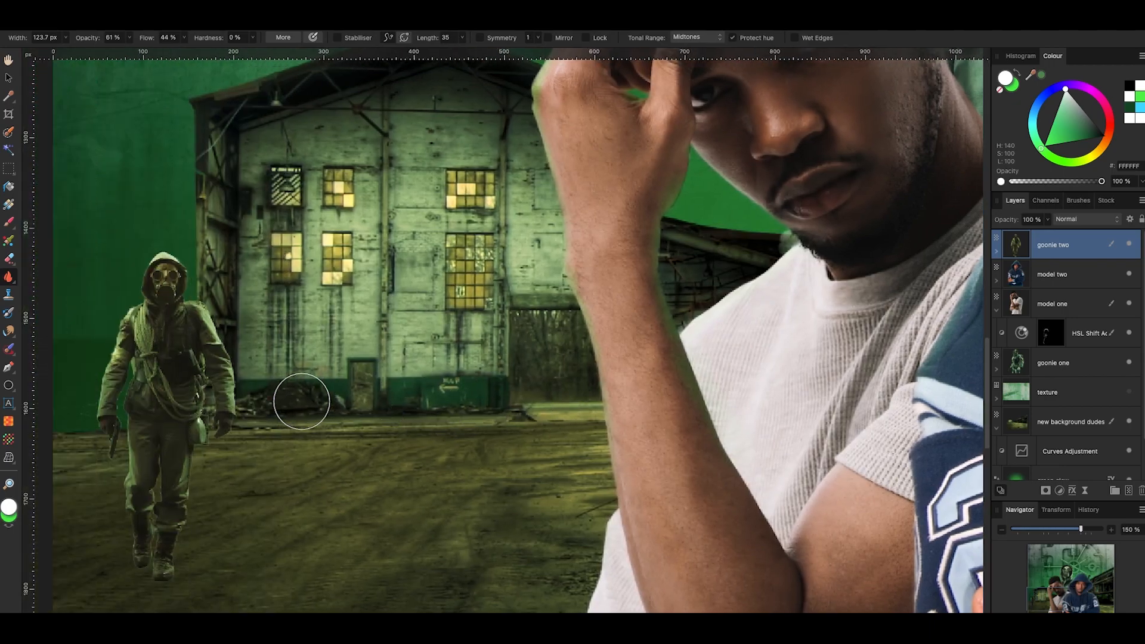
{"action": "scroll", "coordinate": [302, 401], "scroll_direction": "down", "scroll_amount": 3}
{"action": "scroll", "coordinate": [301, 401], "scroll_direction": "right", "scroll_amount": 5}
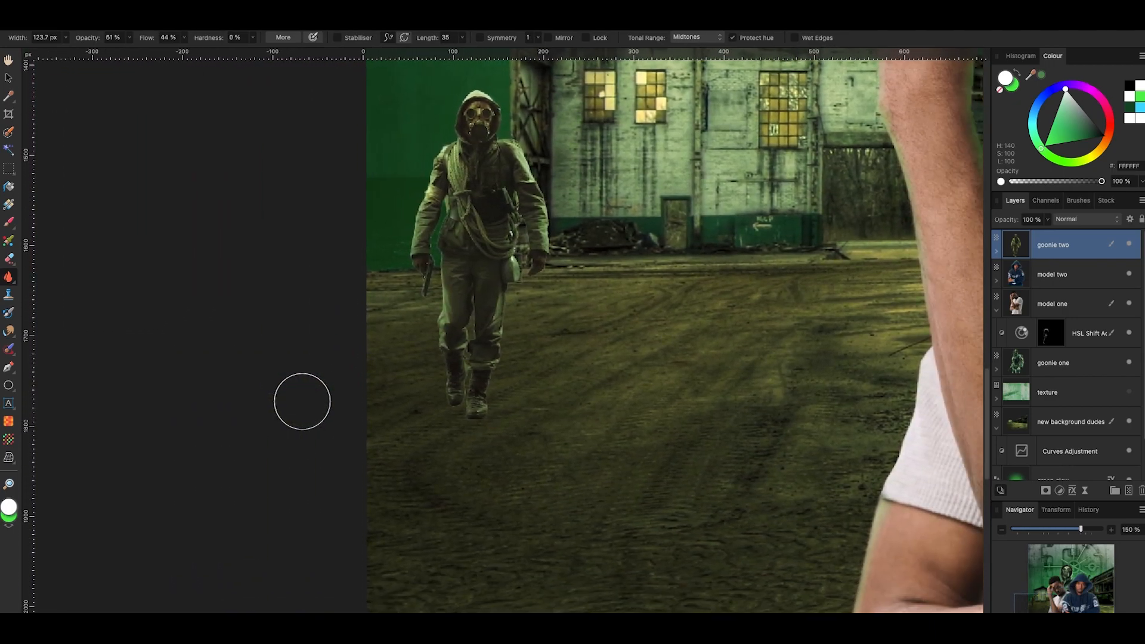
{"action": "left_click", "coordinate": [1128, 492]}
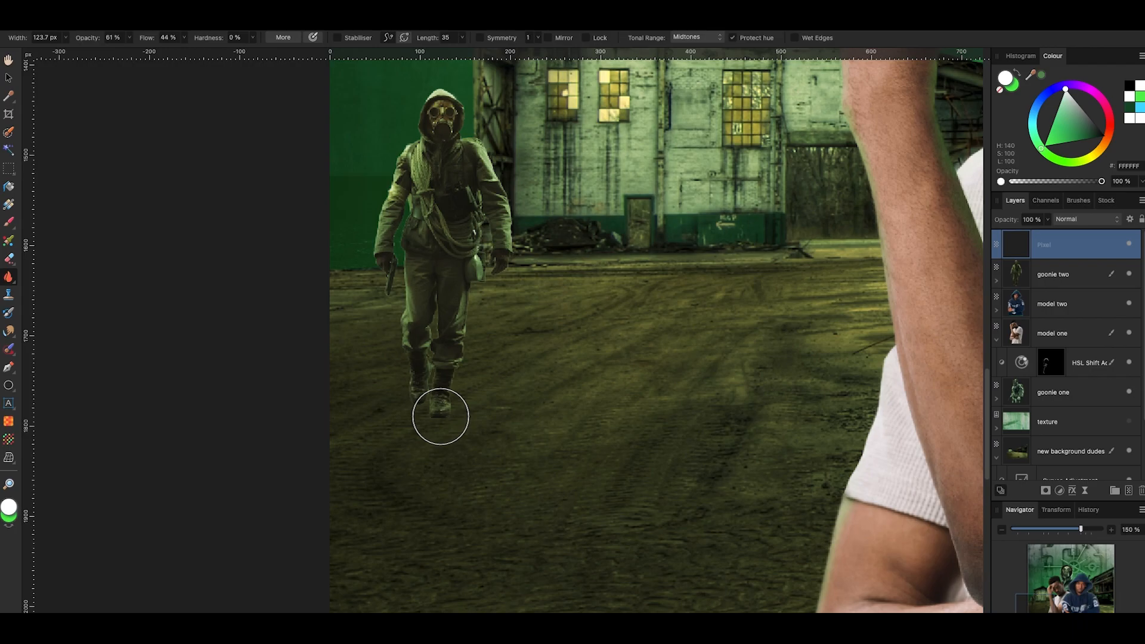
{"action": "key", "text": "Delete"}
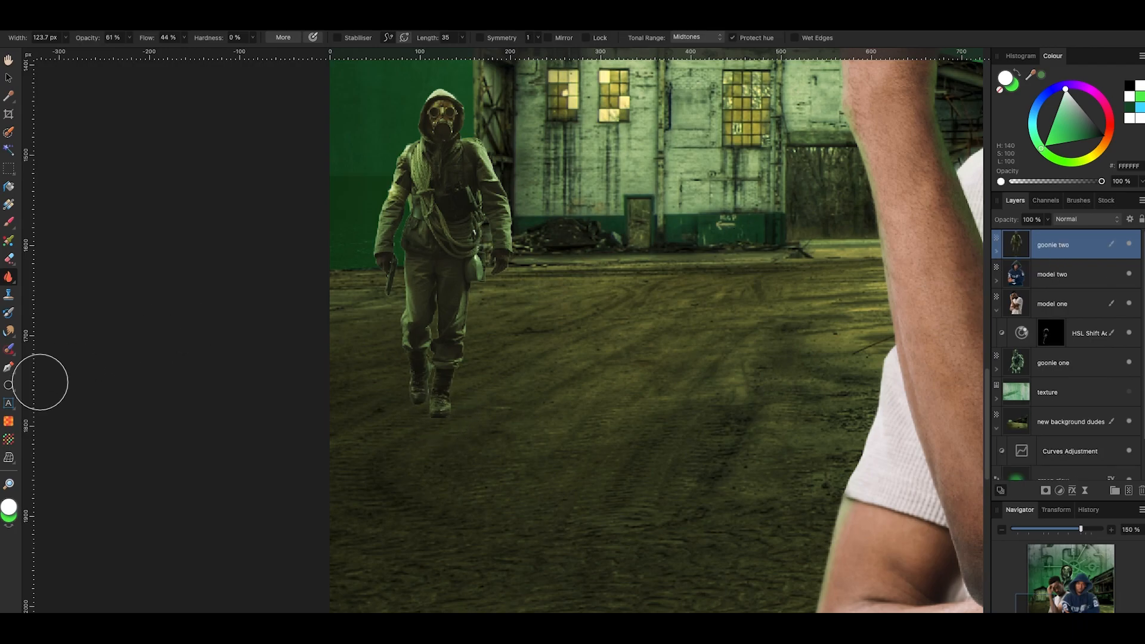
{"action": "left_click", "coordinate": [13, 390]}
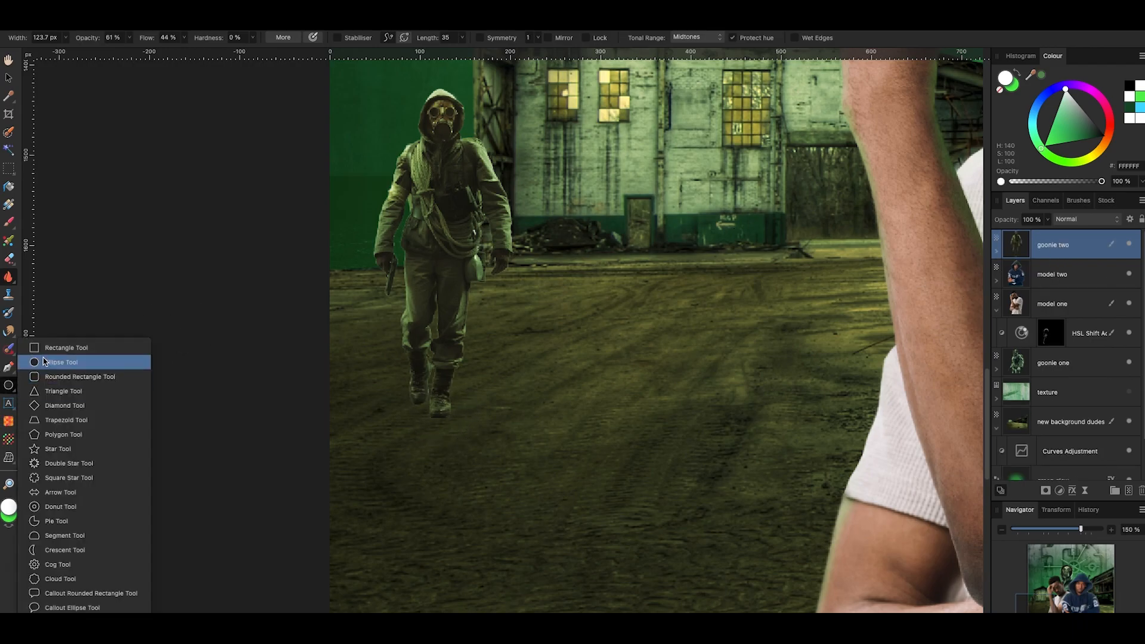
{"action": "left_click", "coordinate": [54, 362]}
{"action": "mouse_move", "coordinate": [407, 425]}
{"action": "left_mouse_down"}
{"action": "mouse_move", "coordinate": [503, 476]}
{"action": "mouse_move", "coordinate": [487, 504]}
{"action": "left_mouse_up"}
{"action": "left_click", "coordinate": [9, 78]}
{"action": "key", "text": "d"}
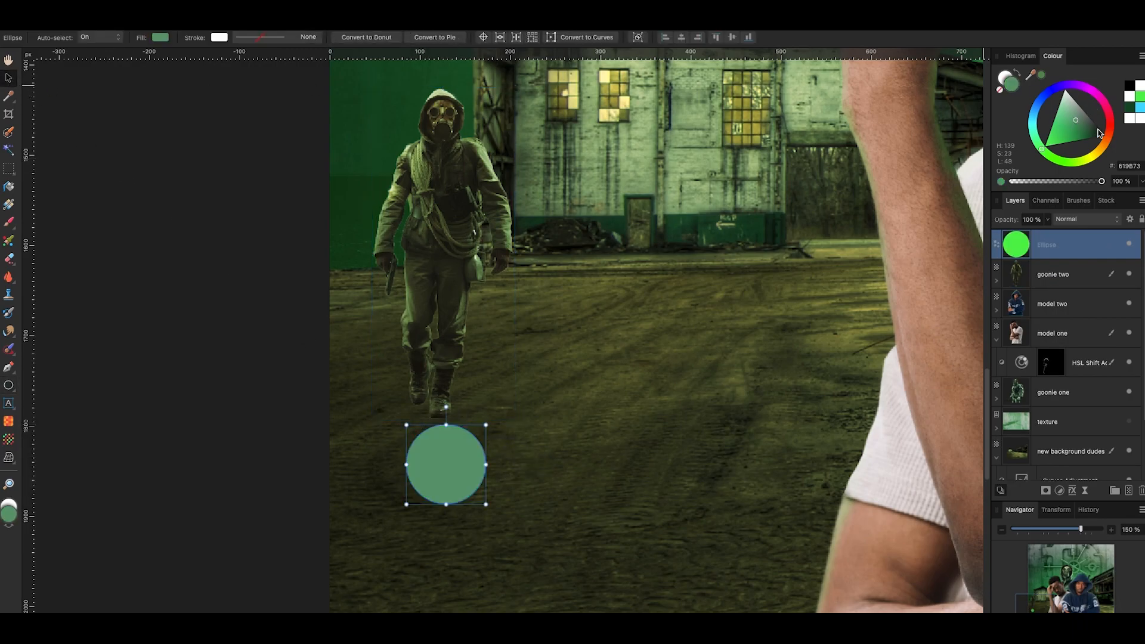
Apply a Gaussian Blur layer effect with a radius of about 42 px to the black circle
{"action": "left_click", "coordinate": [1072, 491]}
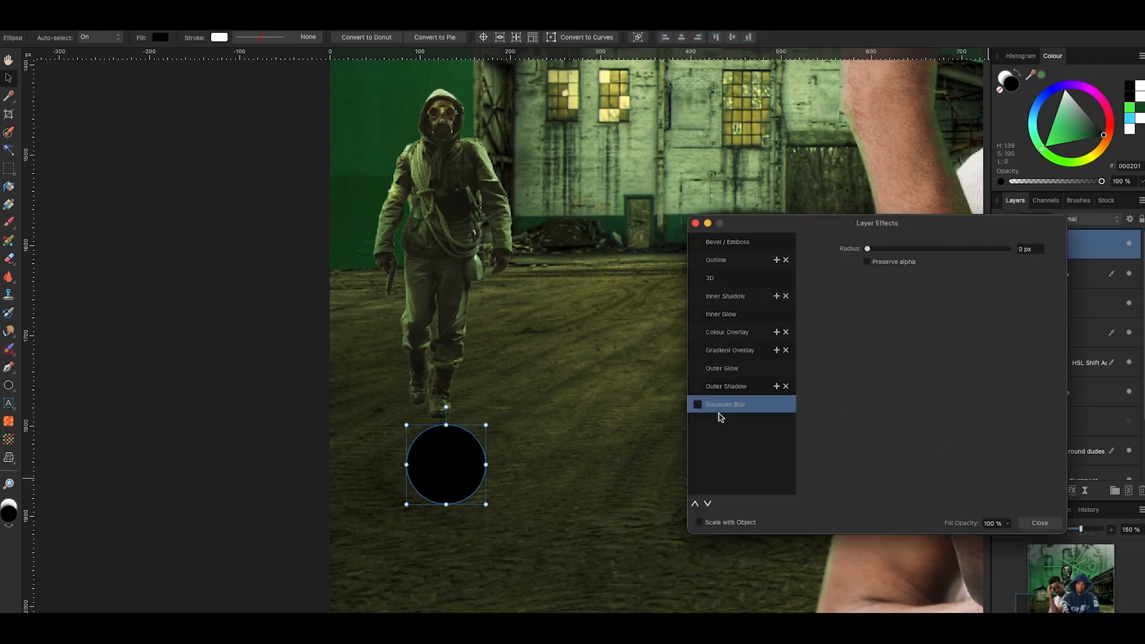
{"action": "left_click_drag", "start_coordinate": [868, 248], "coordinate": [1048, 263]}
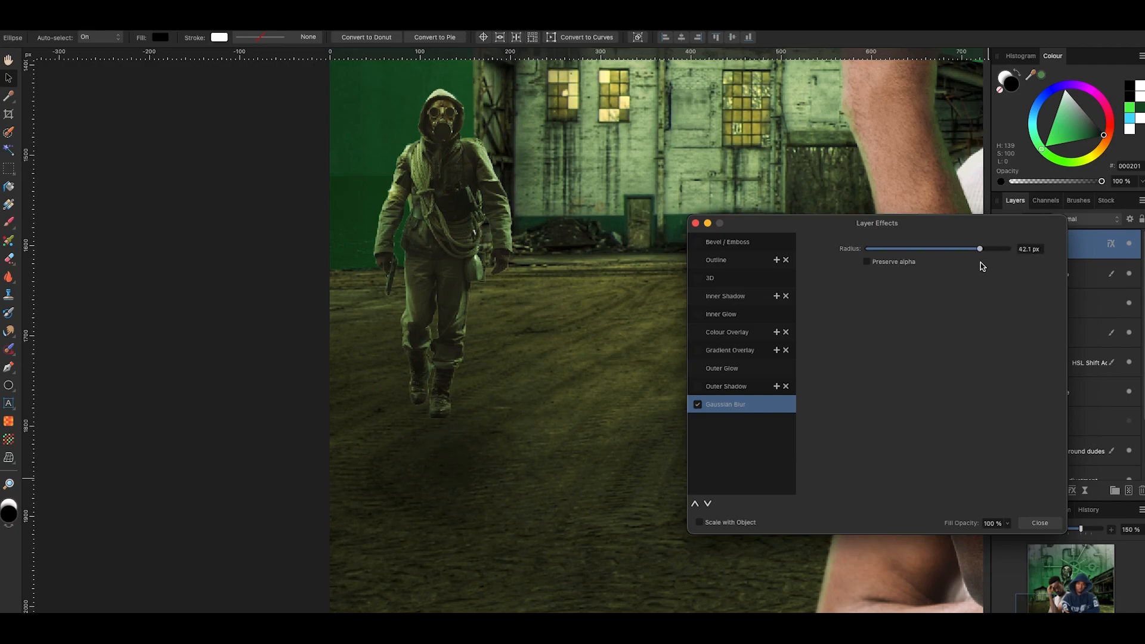
{"action": "left_click_drag", "start_coordinate": [702, 227], "coordinate": [701, 227]}
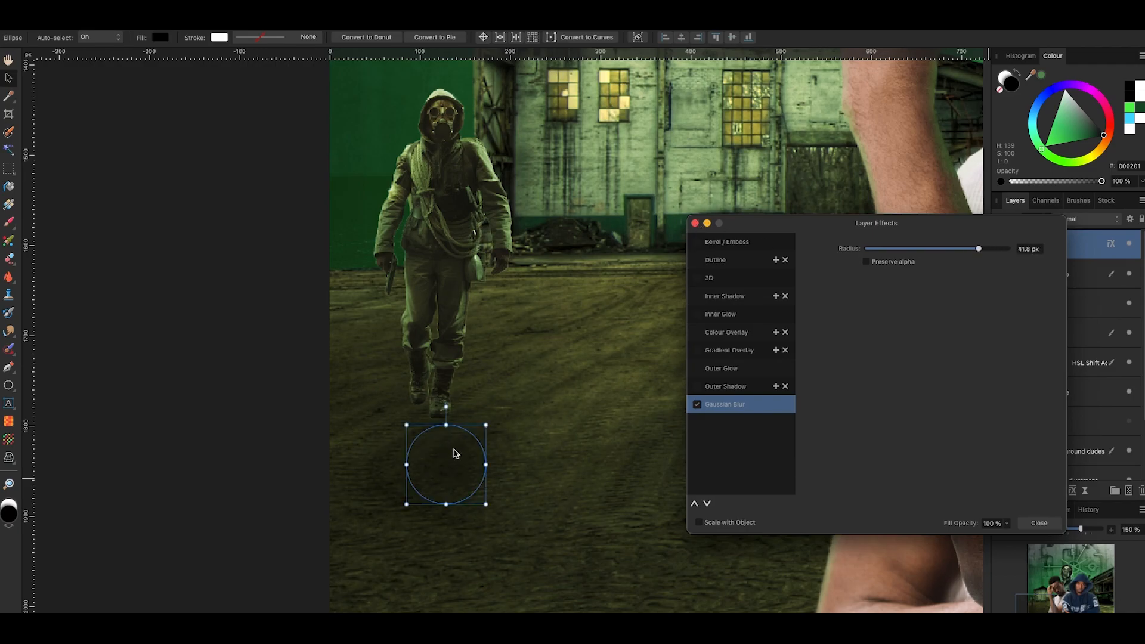
{"action": "left_click", "coordinate": [695, 224]}
Enlarge the blurred circle to about 117 px wide and position it directly beneath goonie two's boots
{"action": "left_click_drag", "start_coordinate": [445, 447], "coordinate": [499, 453]}
{"action": "left_click_drag", "start_coordinate": [446, 491], "coordinate": [446, 521]}
{"action": "left_click_drag", "start_coordinate": [452, 470], "coordinate": [426, 467]}
Lower the blurred shadow circle's layer opacity to 53% and deselect it
{"action": "left_click", "coordinate": [1048, 221]}
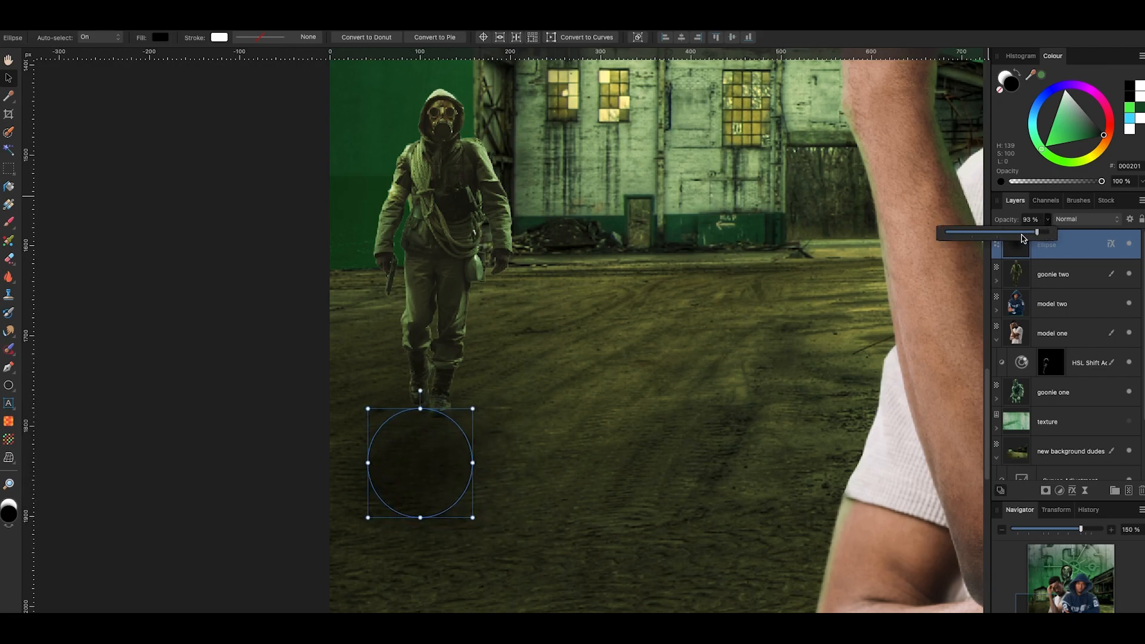
{"action": "left_click_drag", "start_coordinate": [1000, 235], "coordinate": [998, 235]}
{"action": "left_click", "coordinate": [105, 254]}
{"action": "left_click", "coordinate": [105, 254]}
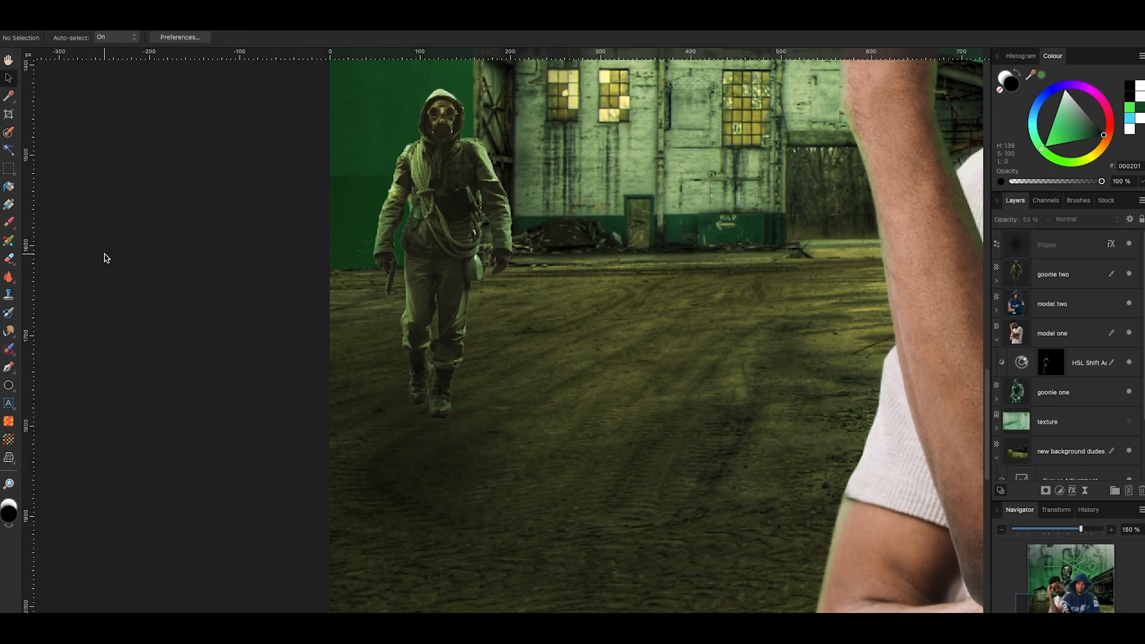
Compare the ground beneath goonie two with the shadow ellipse layer hidden and shown
{"action": "key", "text": "super+minus"}
{"action": "key", "text": "super+minus"}
{"action": "left_click_drag", "start_coordinate": [446, 399], "coordinate": [468, 398]}
{"action": "left_click", "coordinate": [308, 344]}
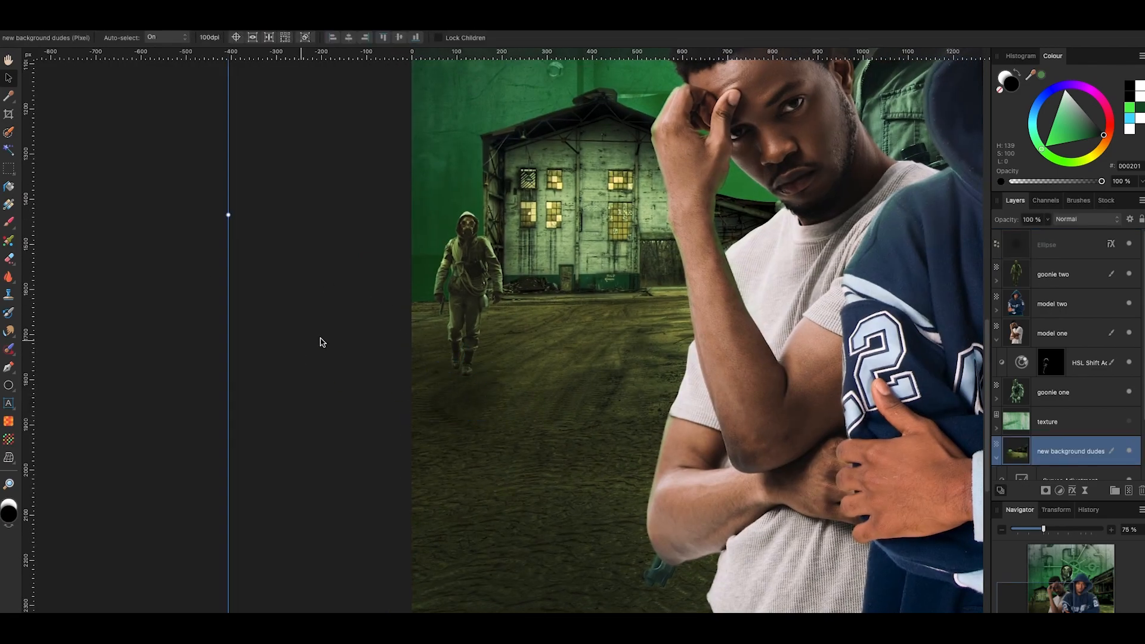
{"action": "left_click", "coordinate": [1129, 244]}
{"action": "left_click", "coordinate": [1130, 245]}
Review the whole cover composition and its layer stack with nothing selected
{"action": "scroll", "coordinate": [273, 272], "scroll_direction": "right", "scroll_amount": 1}
{"action": "key", "text": "super+minus"}
{"action": "key", "text": "super+minus"}
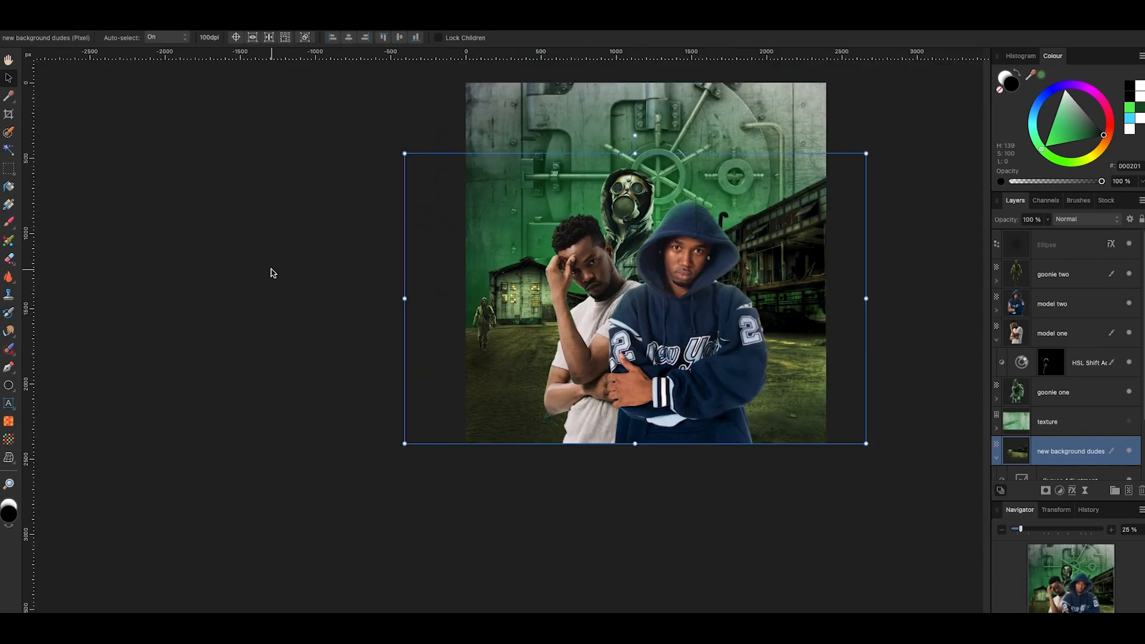
{"action": "scroll", "coordinate": [273, 272], "scroll_direction": "right", "scroll_amount": 2}
{"action": "scroll", "coordinate": [271, 274], "scroll_direction": "right", "scroll_amount": 3}
{"action": "scroll", "coordinate": [272, 273], "scroll_direction": "up", "scroll_amount": 1}
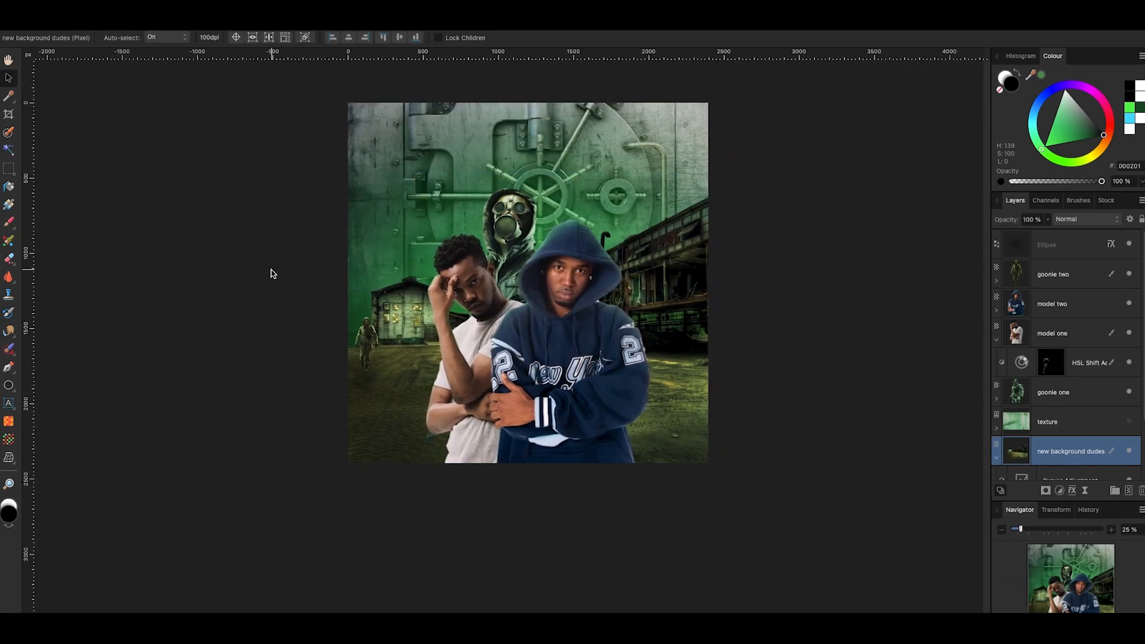
{"action": "scroll", "coordinate": [276, 274], "scroll_direction": "up", "scroll_amount": 1}
{"action": "left_click", "coordinate": [851, 299]}
{"action": "scroll", "coordinate": [851, 299], "scroll_direction": "up", "scroll_amount": 1}
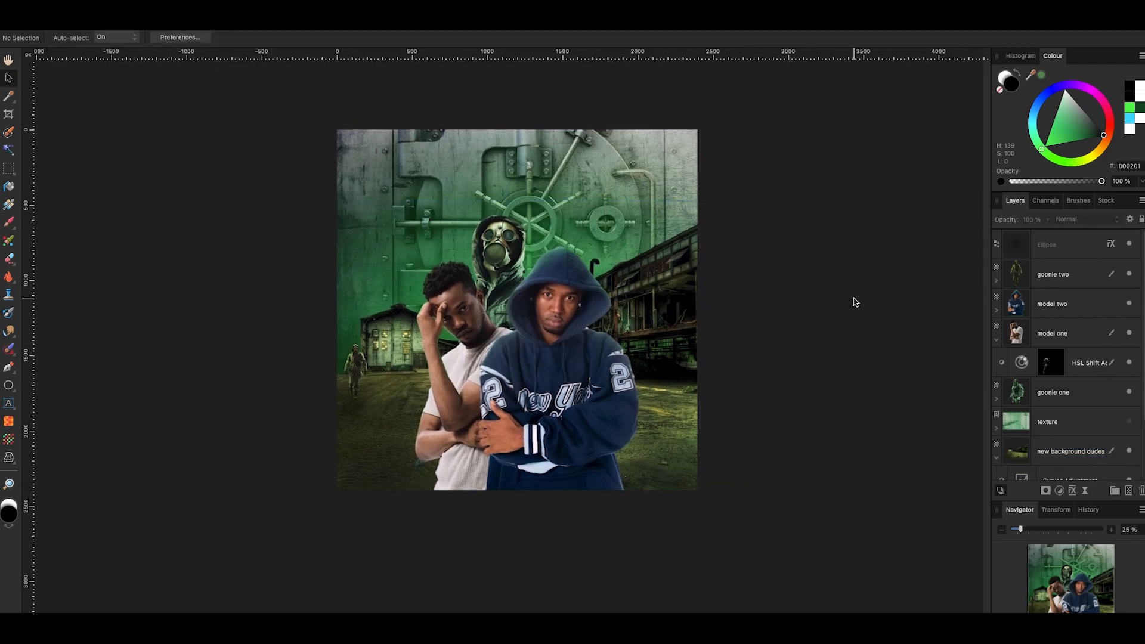
{"action": "scroll", "coordinate": [845, 299], "scroll_direction": "left", "scroll_amount": 1}
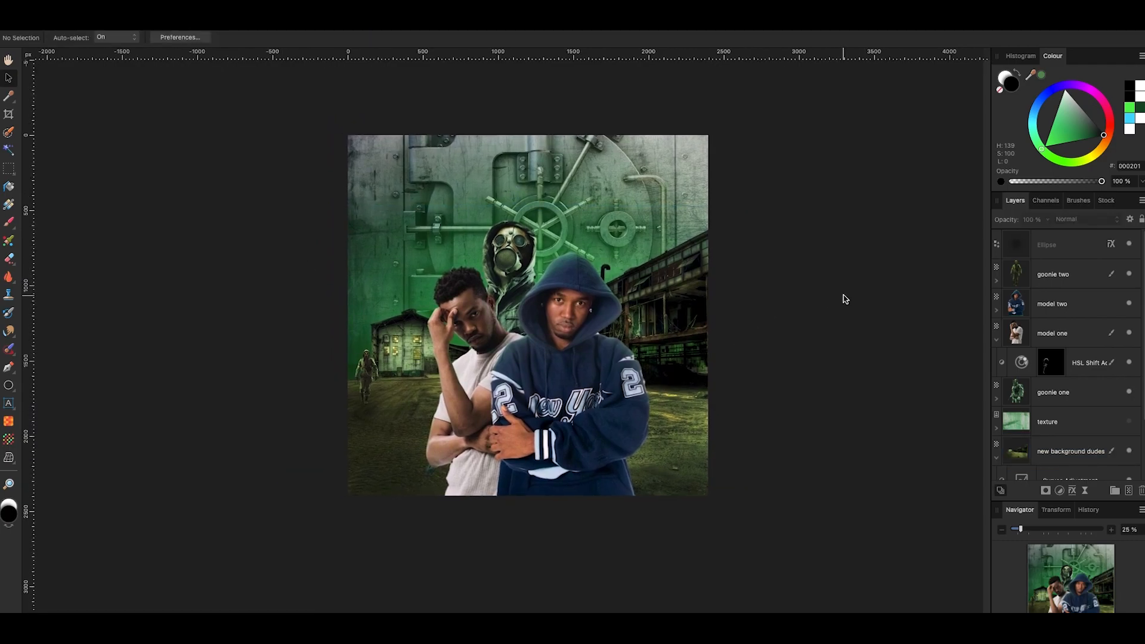
{"action": "scroll", "coordinate": [1102, 378], "scroll_direction": "down", "scroll_amount": 3}
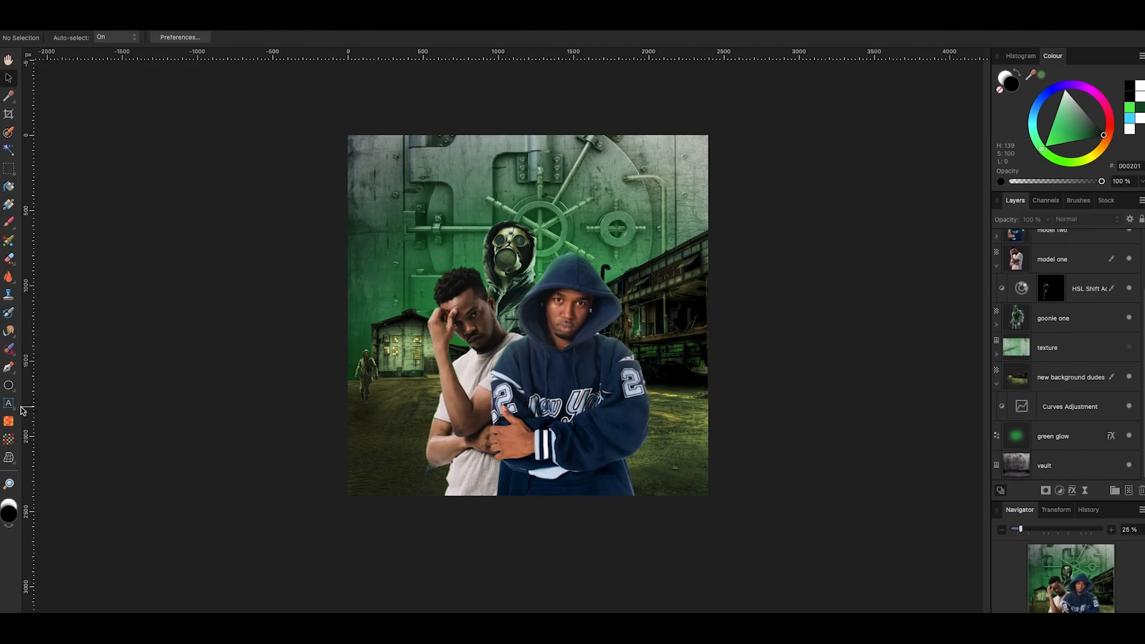
Add the artistic text DELIVERY in white Impact at about 502 pt across the two models
{"action": "left_click_drag", "start_coordinate": [15, 410], "coordinate": [63, 404]}
{"action": "left_click_drag", "start_coordinate": [391, 371], "coordinate": [416, 428]}
{"action": "type", "text": "DELIVERY"}
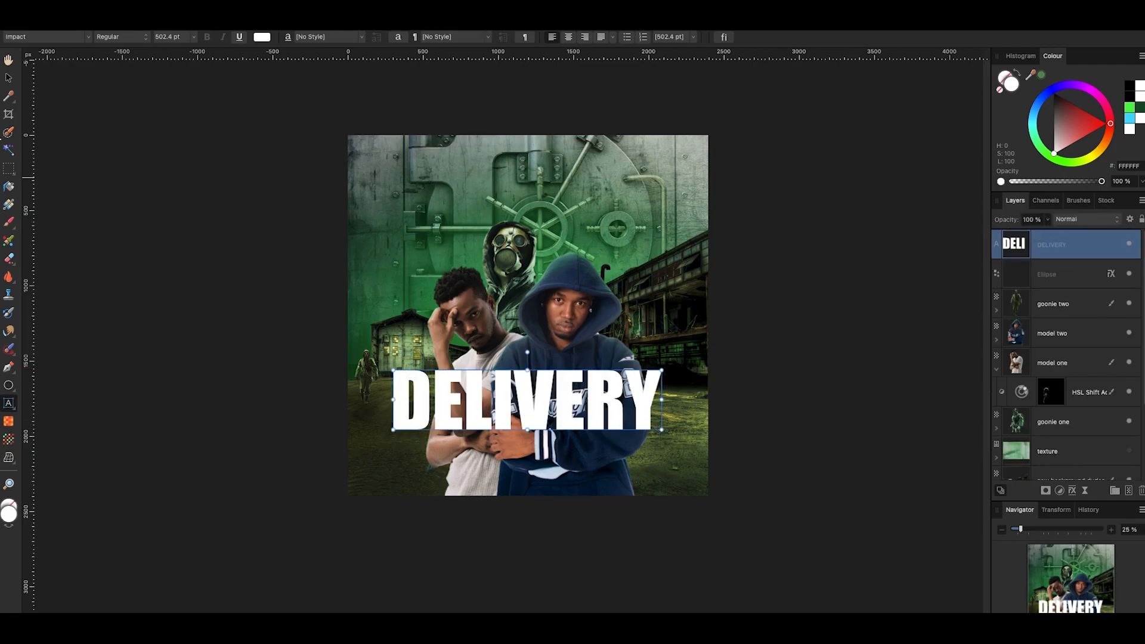
Enlarge the DELIVERY text to about 609 pt and place it centred across the lower part of the cover
{"action": "left_click", "coordinate": [9, 77]}
{"action": "left_click_drag", "start_coordinate": [596, 414], "coordinate": [585, 441]}
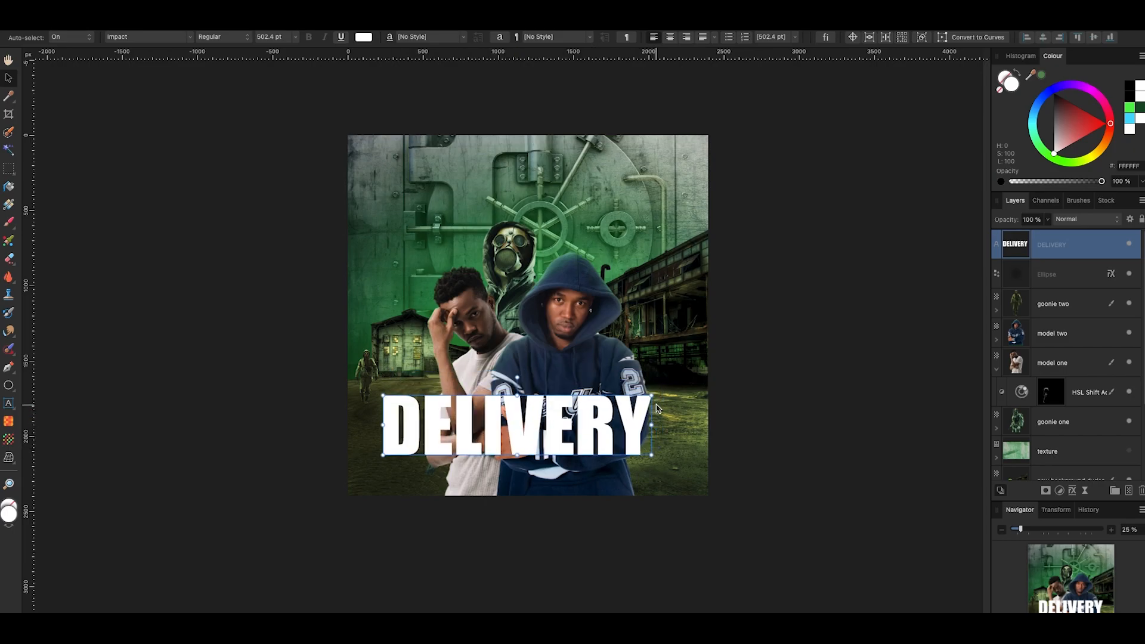
{"action": "left_click_drag", "start_coordinate": [651, 397], "coordinate": [707, 369]}
{"action": "left_click_drag", "start_coordinate": [620, 426], "coordinate": [606, 440]}
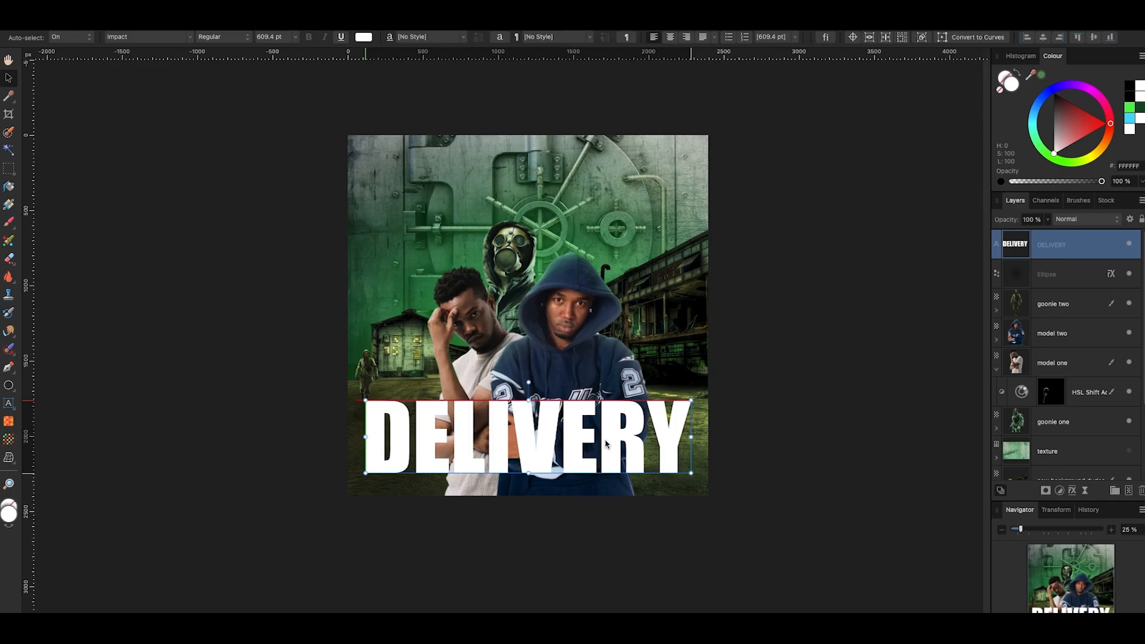
{"action": "left_click", "coordinate": [887, 347]}
Make the texture layer visible, enlarge it and clip it inside the DELIVERY text layer
{"action": "left_click", "coordinate": [1050, 258]}
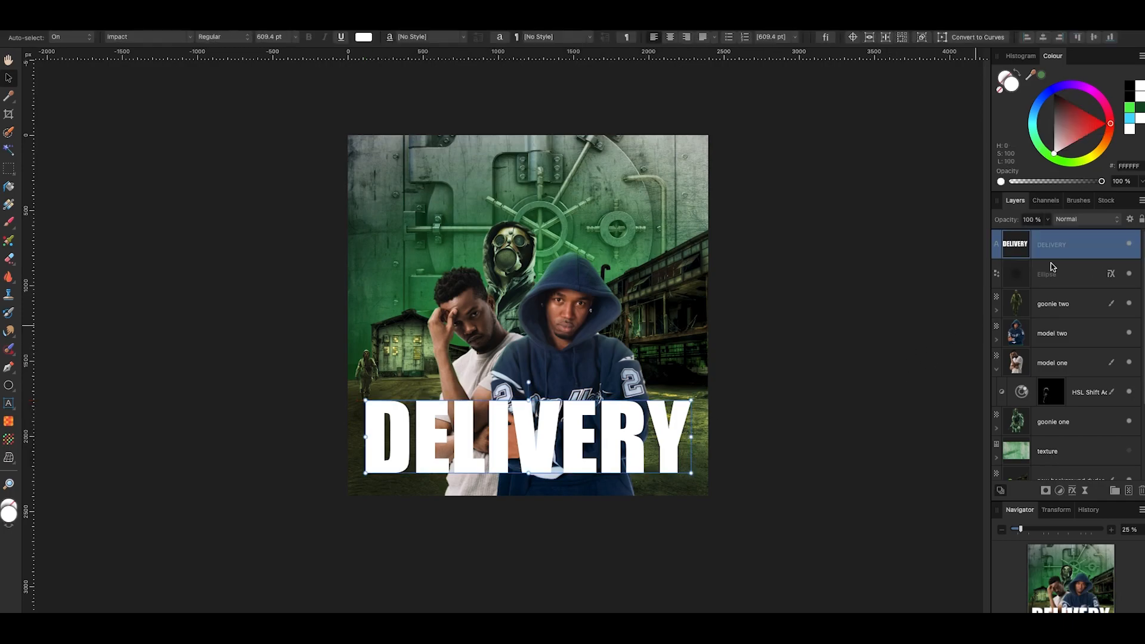
{"action": "left_click", "coordinate": [1058, 451]}
{"action": "left_click", "coordinate": [1129, 451]}
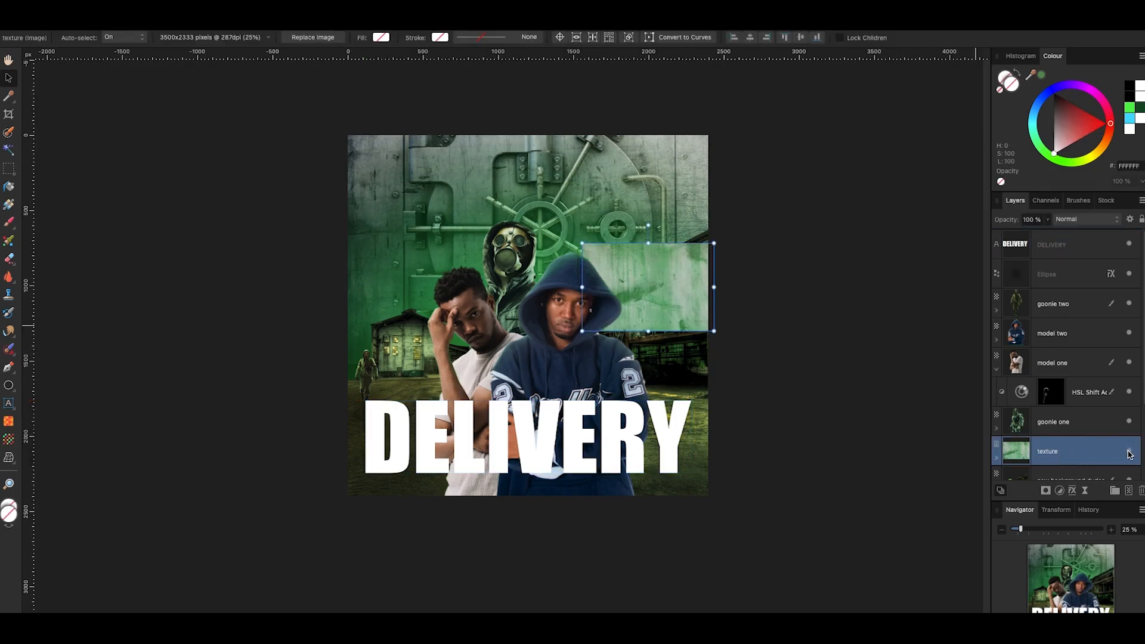
{"action": "left_click_drag", "start_coordinate": [583, 243], "coordinate": [438, 146]}
{"action": "left_click_drag", "start_coordinate": [1051, 456], "coordinate": [1039, 246]}
Move and enlarge the clipped texture so it covers every letter of DELIVERY
{"action": "left_click_drag", "start_coordinate": [645, 275], "coordinate": [537, 465]}
{"action": "left_click_drag", "start_coordinate": [607, 429], "coordinate": [718, 439]}
{"action": "left_click_drag", "start_coordinate": [546, 344], "coordinate": [578, 312]}
{"action": "left_click_drag", "start_coordinate": [590, 367], "coordinate": [598, 376]}
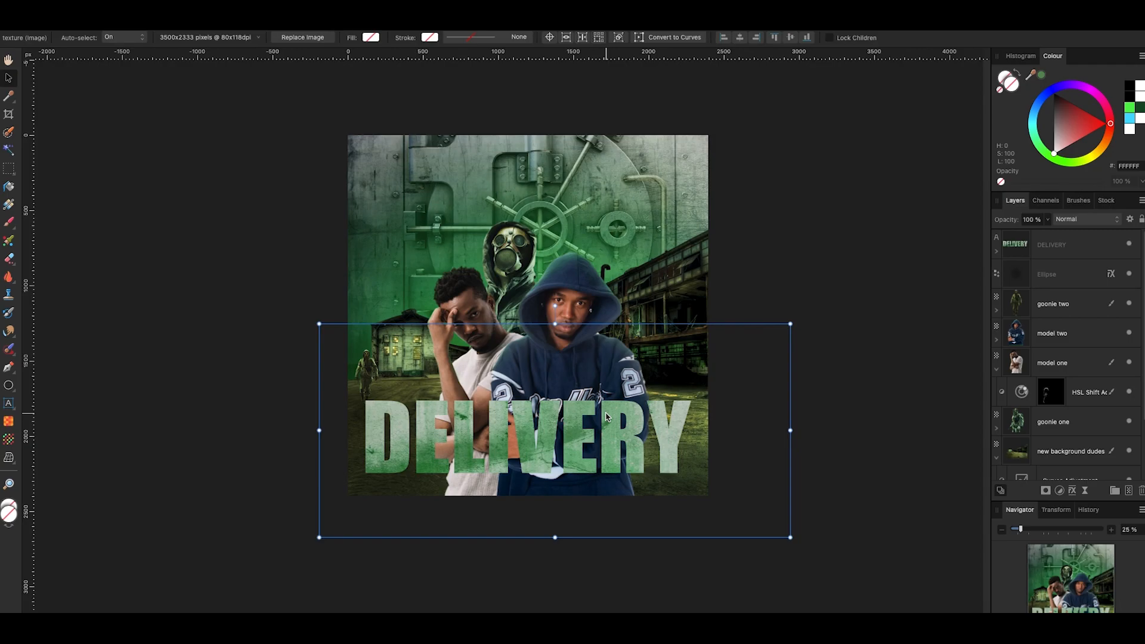
Move the textured DELIVERY text slightly lower, keeping it horizontally centred on the cover
{"action": "left_click", "coordinate": [1027, 254]}
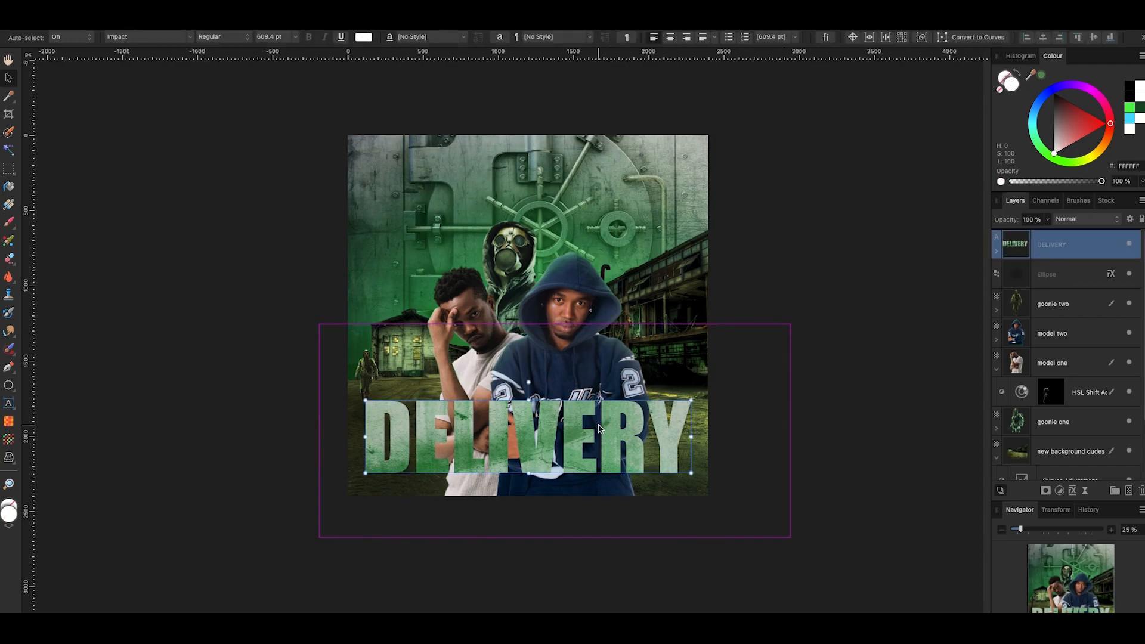
{"action": "left_click_drag", "start_coordinate": [600, 430], "coordinate": [600, 439]}
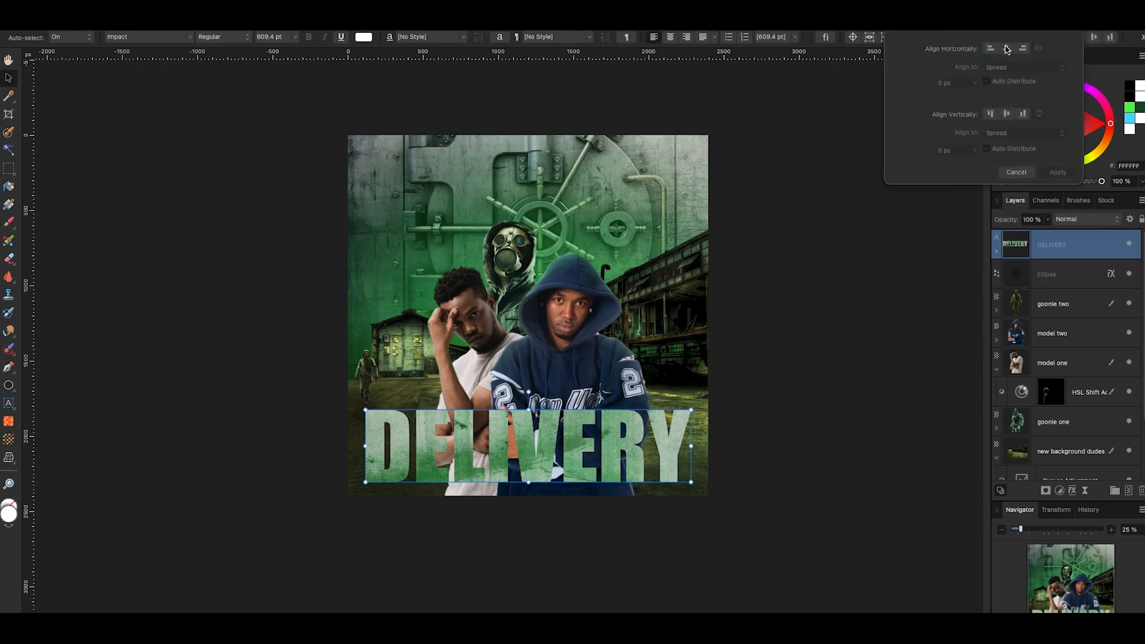
{"action": "left_click", "coordinate": [758, 356]}
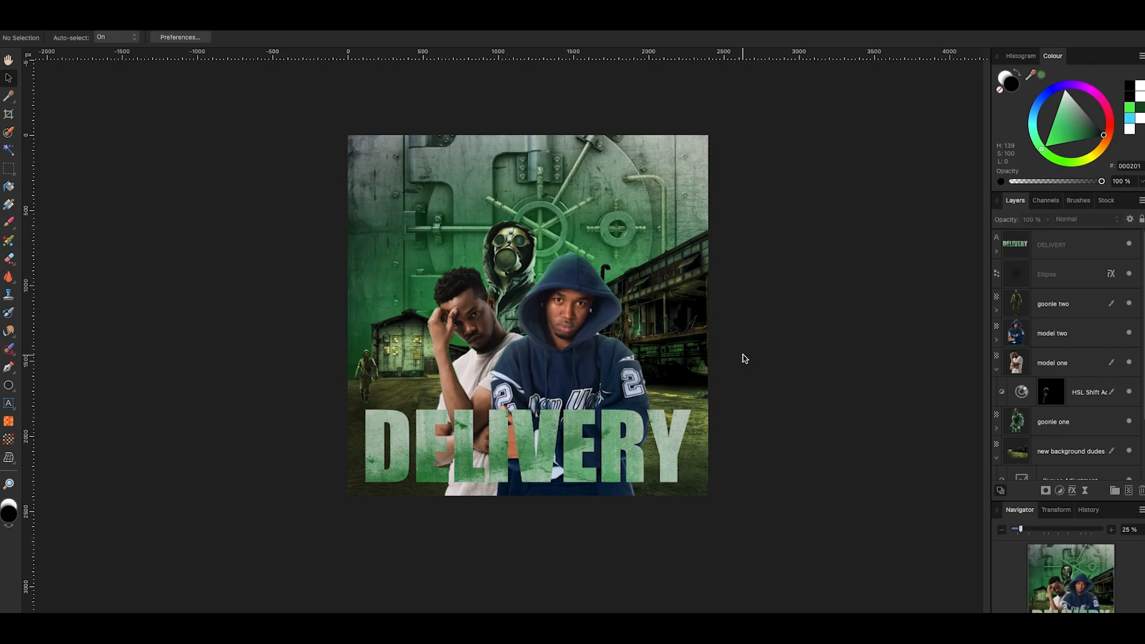
Give the DELIVERY text a Multiply inner shadow with 50% opacity, 24.1 px radius, 22.1 px offset and 25% intensity
{"action": "left_click", "coordinate": [663, 433]}
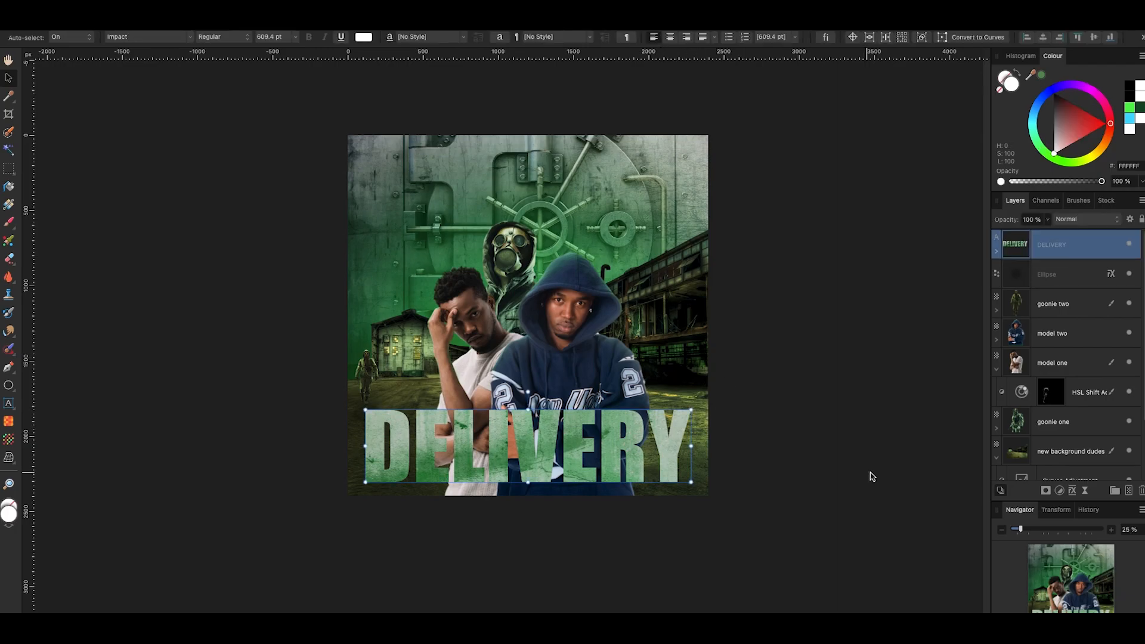
{"action": "left_click", "coordinate": [1072, 492]}
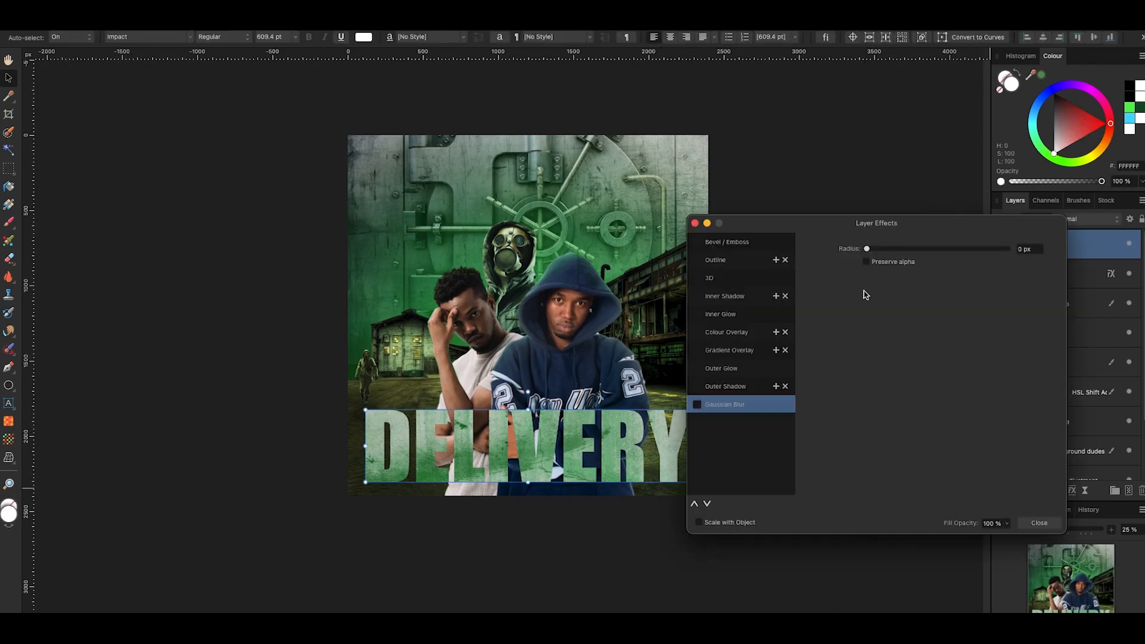
{"action": "left_click_drag", "start_coordinate": [814, 226], "coordinate": [835, 226]}
{"action": "left_click", "coordinate": [749, 302]}
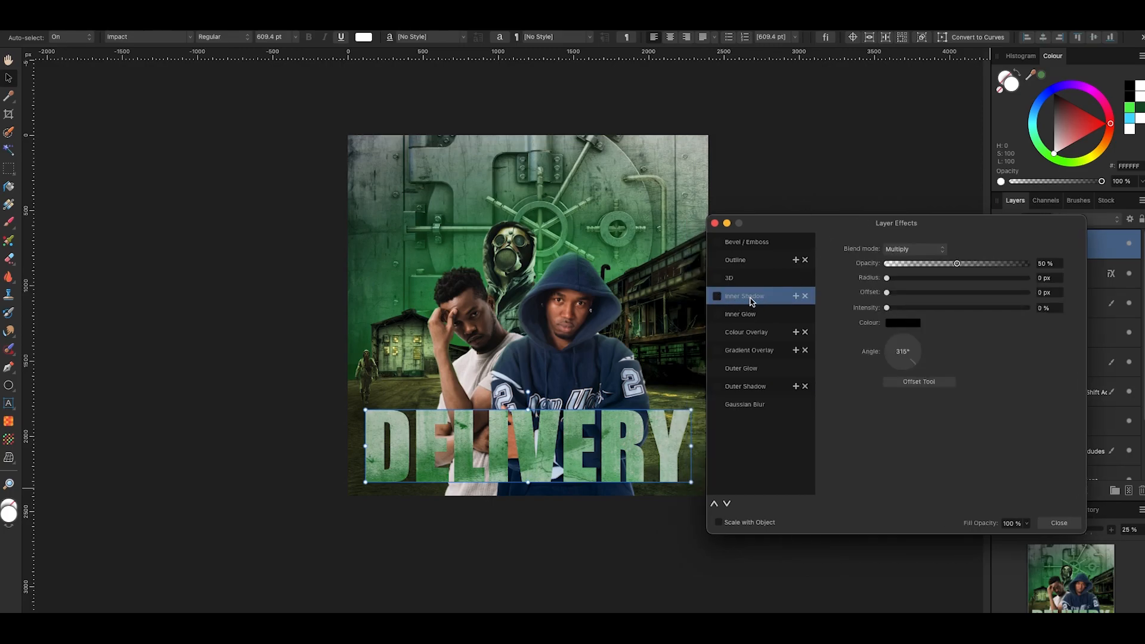
{"action": "mouse_move", "coordinate": [887, 278]}
{"action": "left_mouse_down"}
{"action": "mouse_move", "coordinate": [928, 278]}
{"action": "mouse_move", "coordinate": [921, 308]}
{"action": "mouse_move", "coordinate": [961, 280]}
{"action": "mouse_move", "coordinate": [973, 280]}
{"action": "mouse_move", "coordinate": [971, 293]}
{"action": "left_mouse_up"}
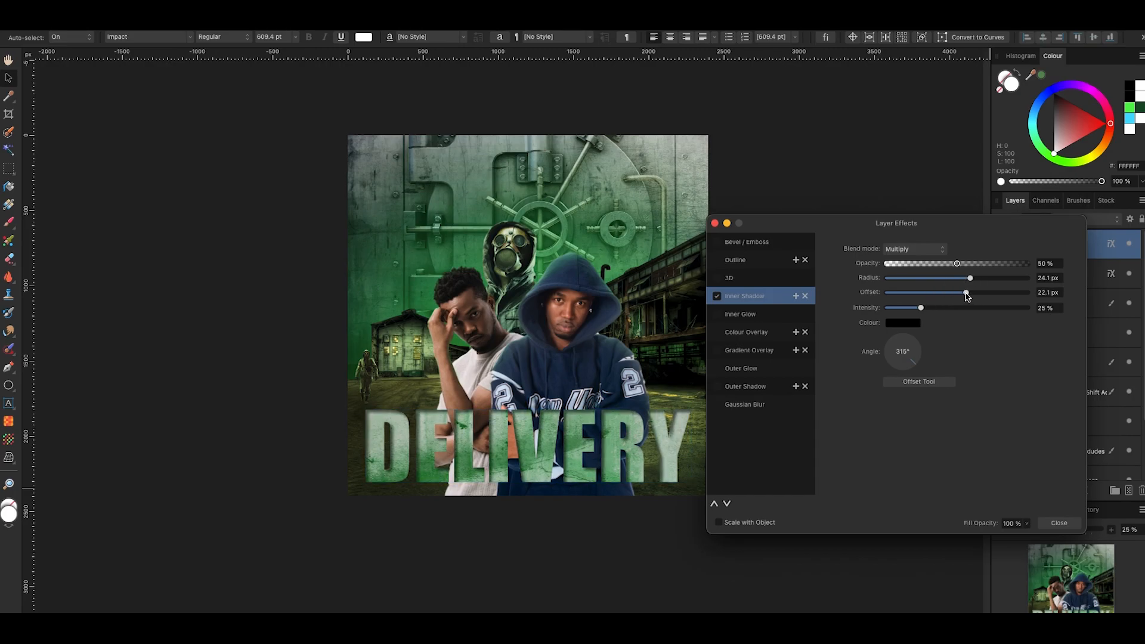
{"action": "left_click", "coordinate": [844, 197]}
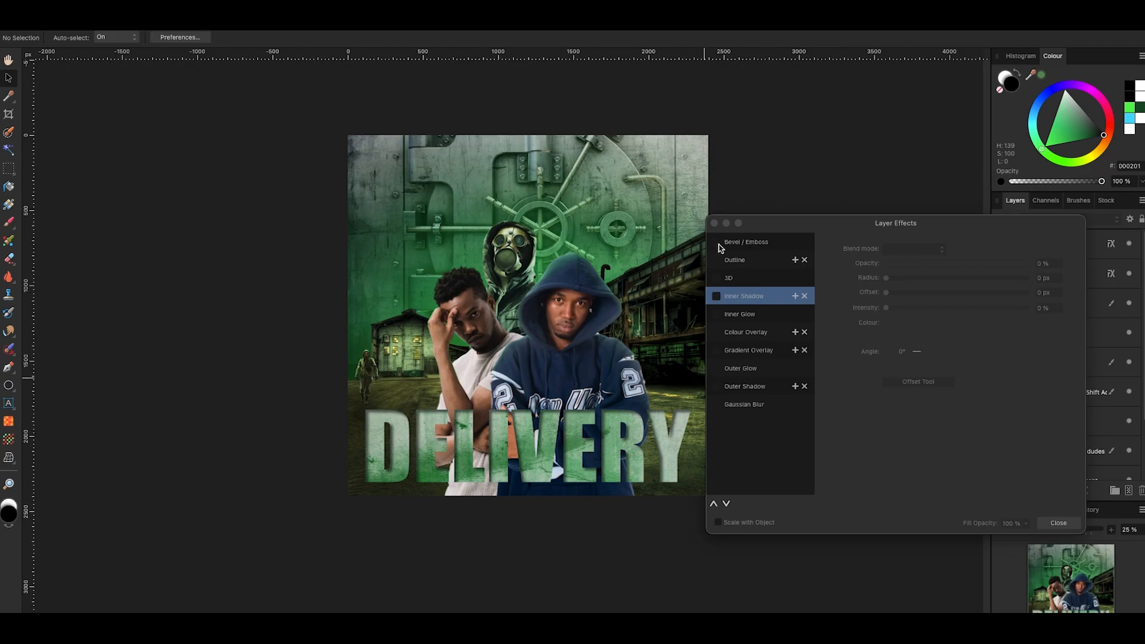
{"action": "left_click", "coordinate": [715, 223]}
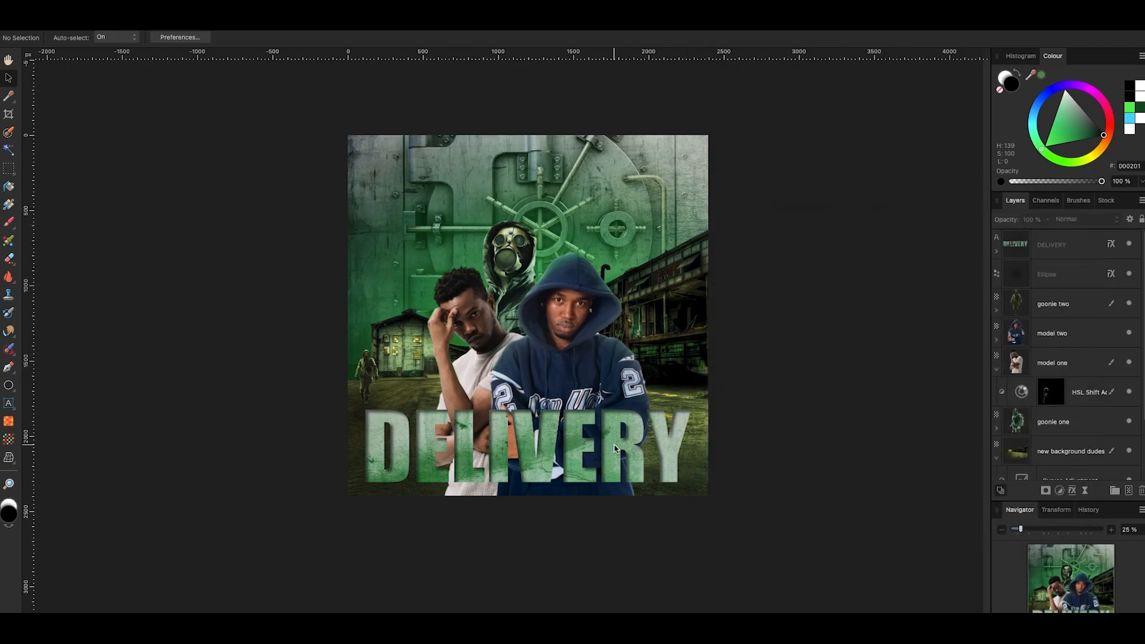
Enlarge the DELIVERY text to about 629 pt, extending it toward the cover's edge, and deselect it
{"action": "left_click", "coordinate": [616, 449]}
{"action": "left_click_drag", "start_coordinate": [691, 411], "coordinate": [702, 401]}
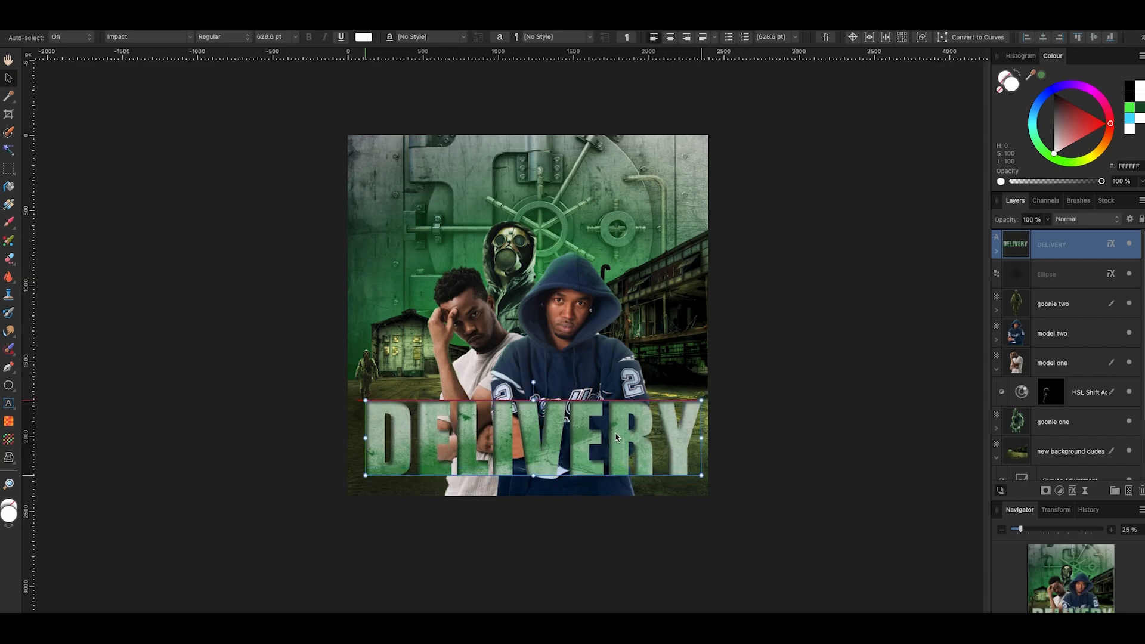
{"action": "left_click", "coordinate": [788, 397]}
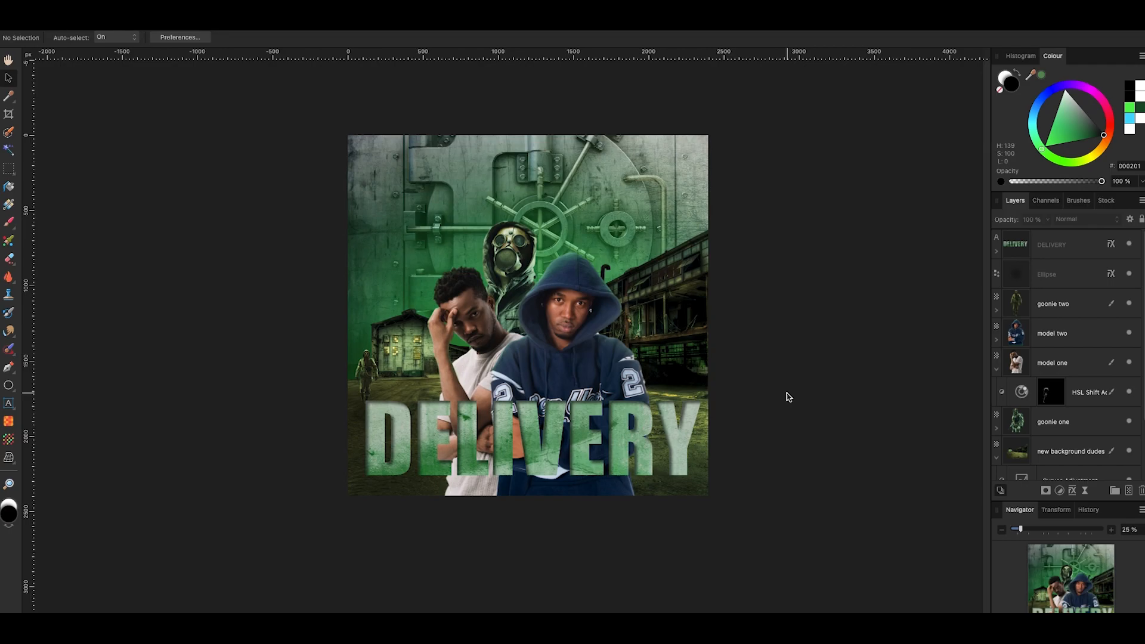
Add a new pixel layer above DELIVERY and choose the 2057 px triple bullet-hole brush from the Dreamphography set
{"action": "scroll", "coordinate": [1079, 382], "scroll_direction": "up", "scroll_amount": 2}
{"action": "left_click", "coordinate": [1129, 491]}
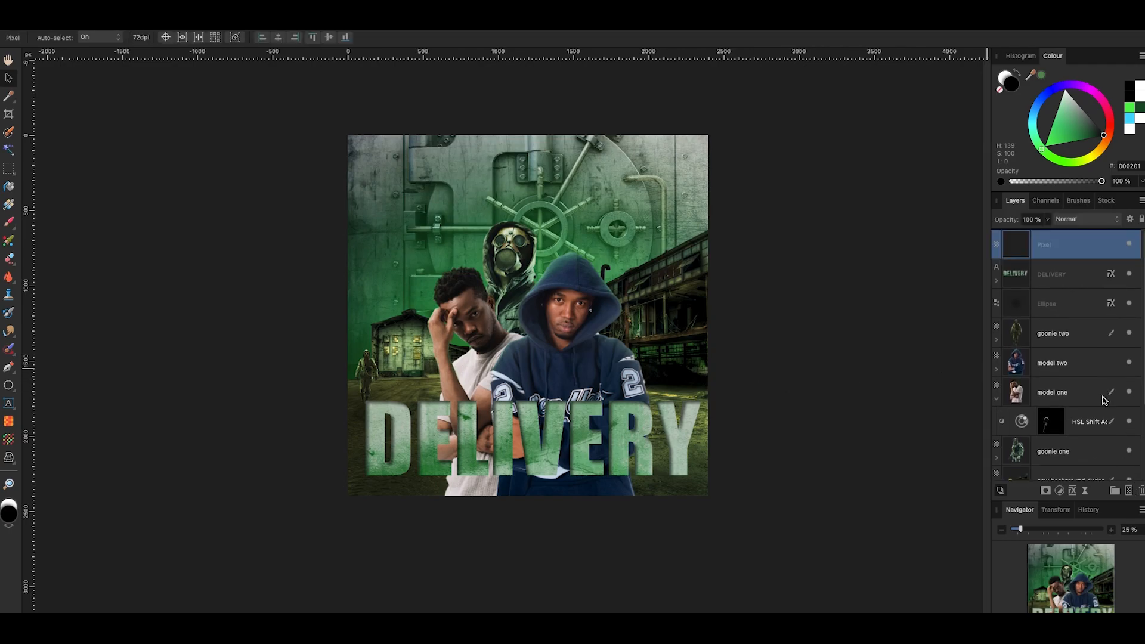
{"action": "left_click", "coordinate": [1080, 201]}
{"action": "left_click", "coordinate": [1079, 221]}
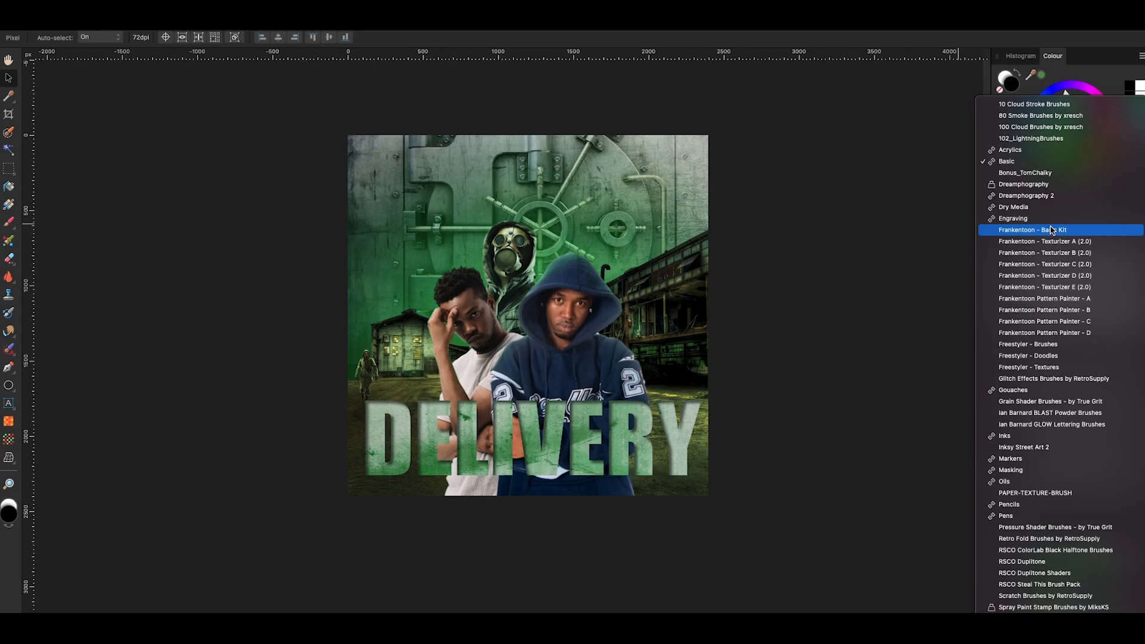
{"action": "left_click", "coordinate": [1041, 185]}
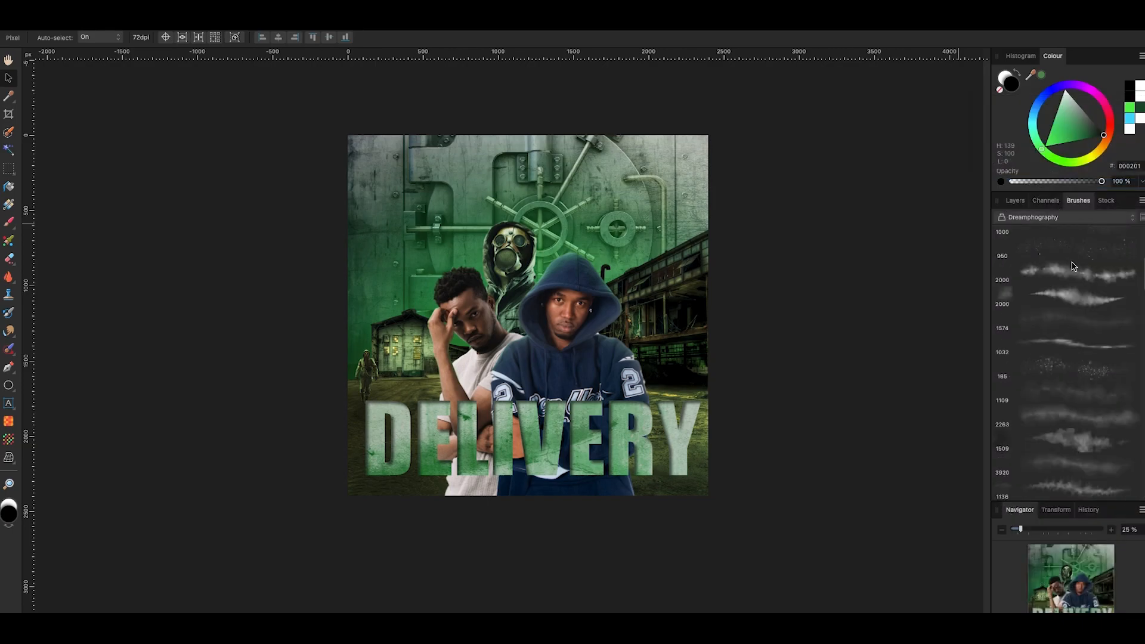
{"action": "scroll", "coordinate": [1054, 314], "scroll_direction": "down", "scroll_amount": 10}
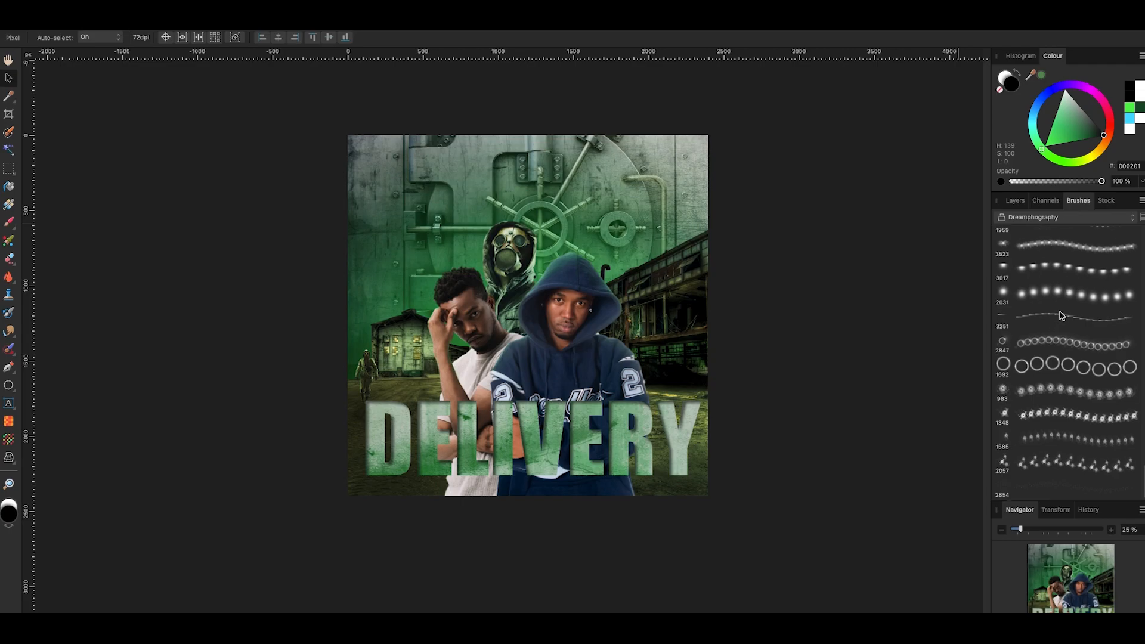
{"action": "left_click", "coordinate": [1082, 467]}
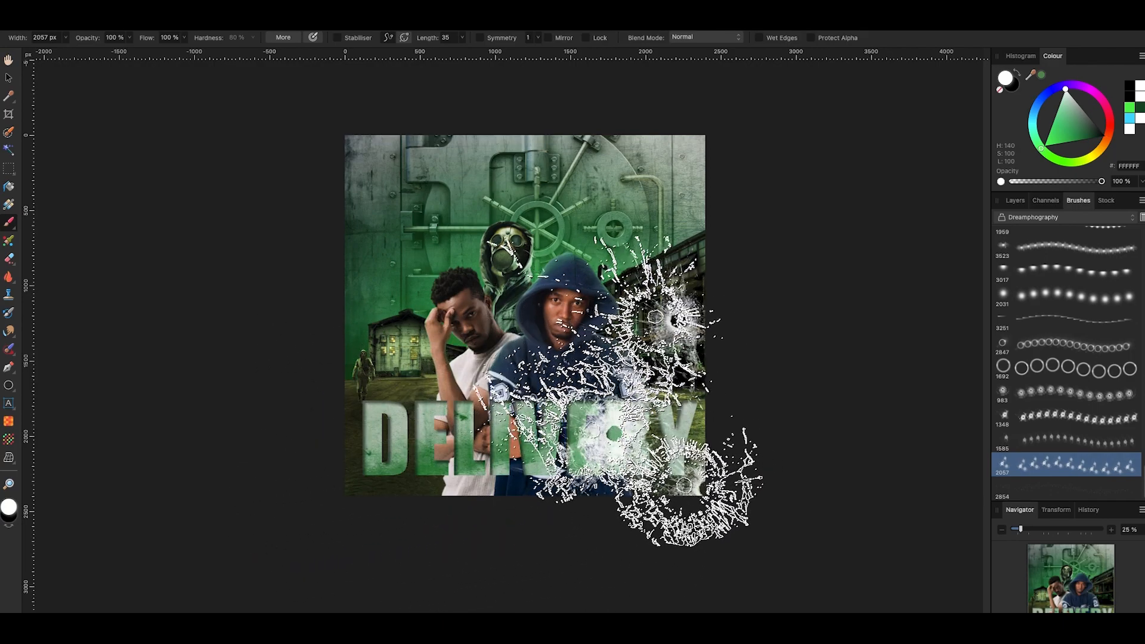
Set the new pixel layer's opacity to 82%
{"action": "left_click", "coordinate": [1016, 201]}
{"action": "left_click", "coordinate": [1068, 220]}
{"action": "left_click", "coordinate": [1051, 223]}
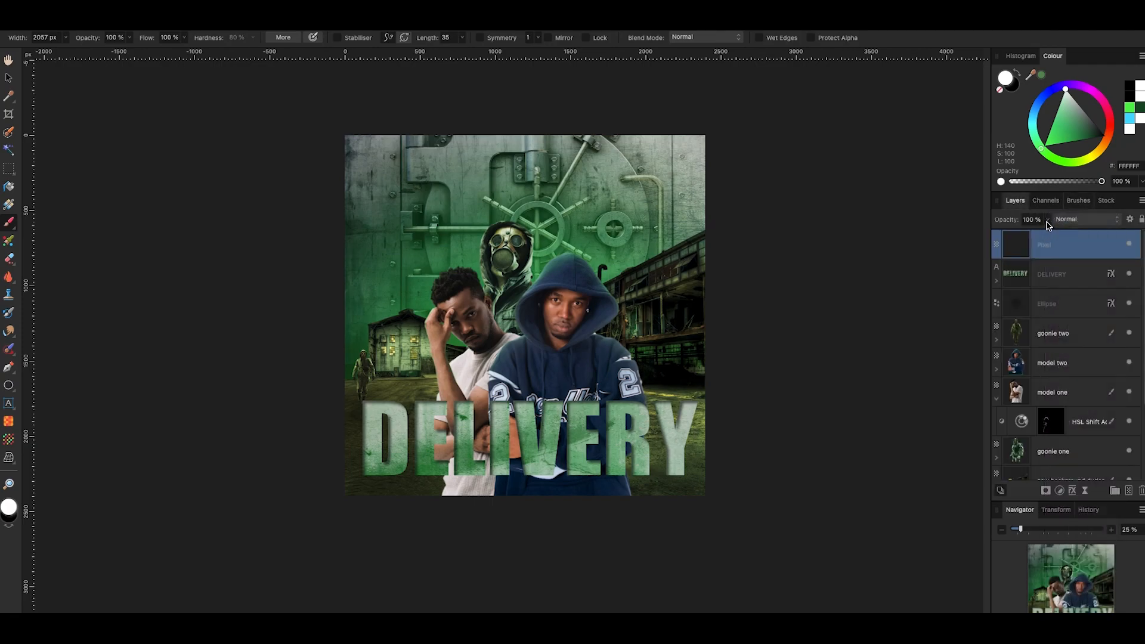
{"action": "left_click", "coordinate": [1047, 220]}
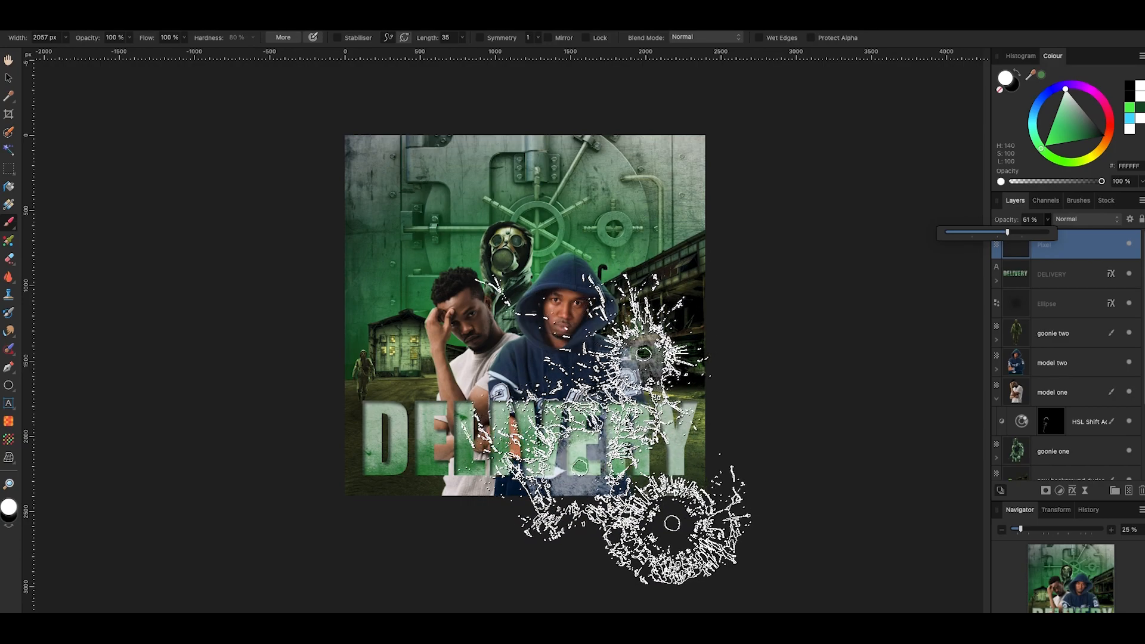
{"action": "left_click_drag", "start_coordinate": [1024, 235], "coordinate": [1029, 234]}
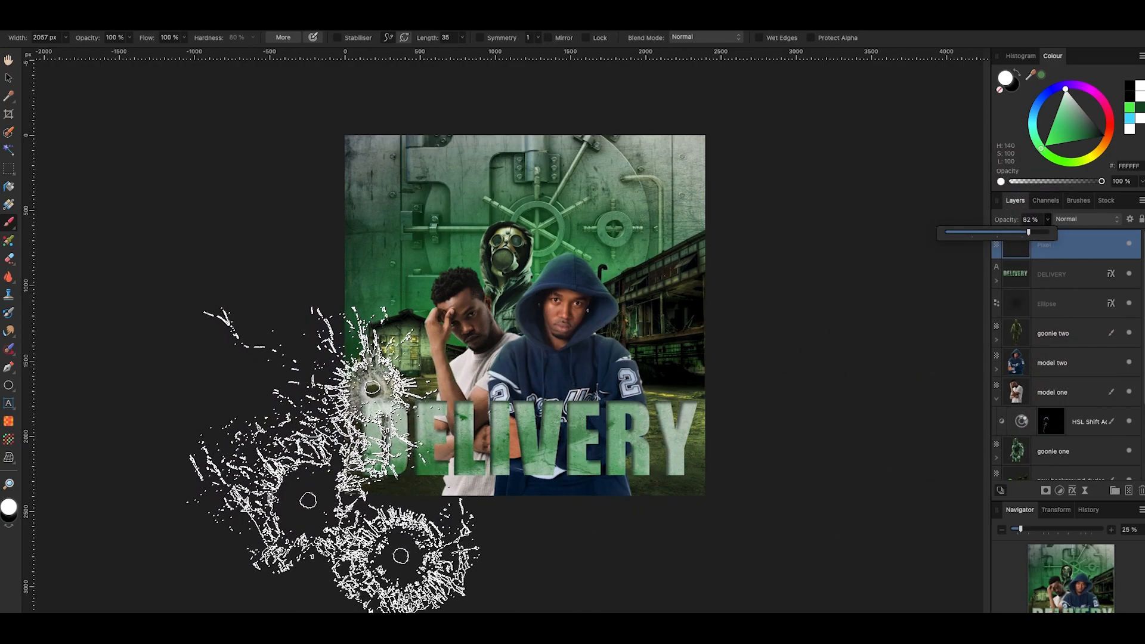
Try stamping white triple bullet holes around the DELIVERY text, with the brush reduced to 1486.2 px wide
{"action": "left_click", "coordinate": [331, 458]}
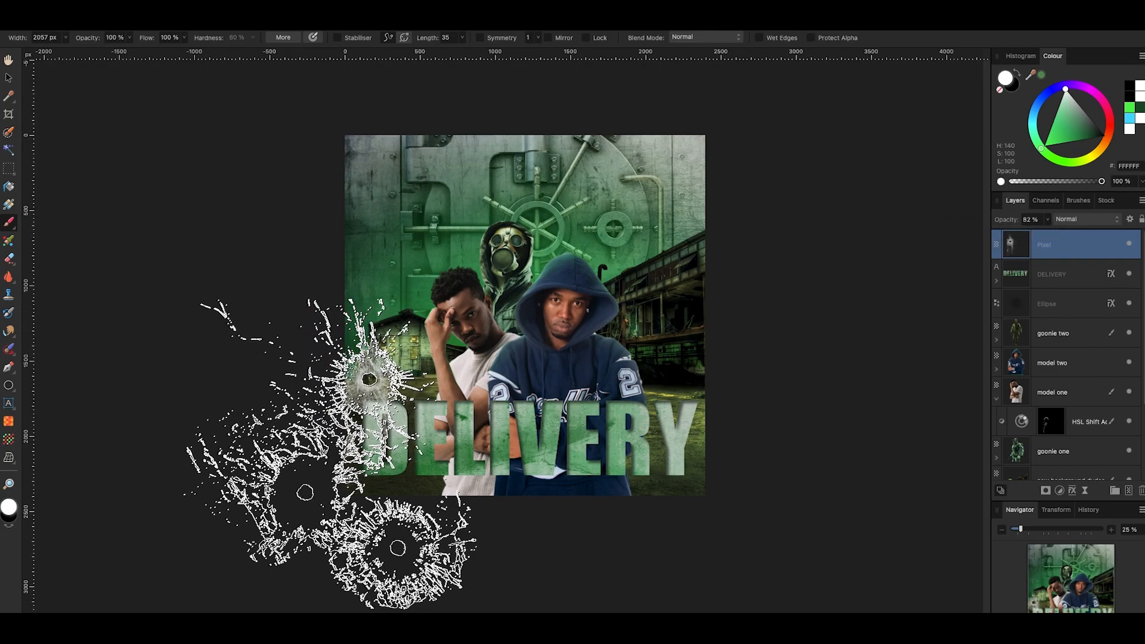
{"action": "key", "text": "super+z"}
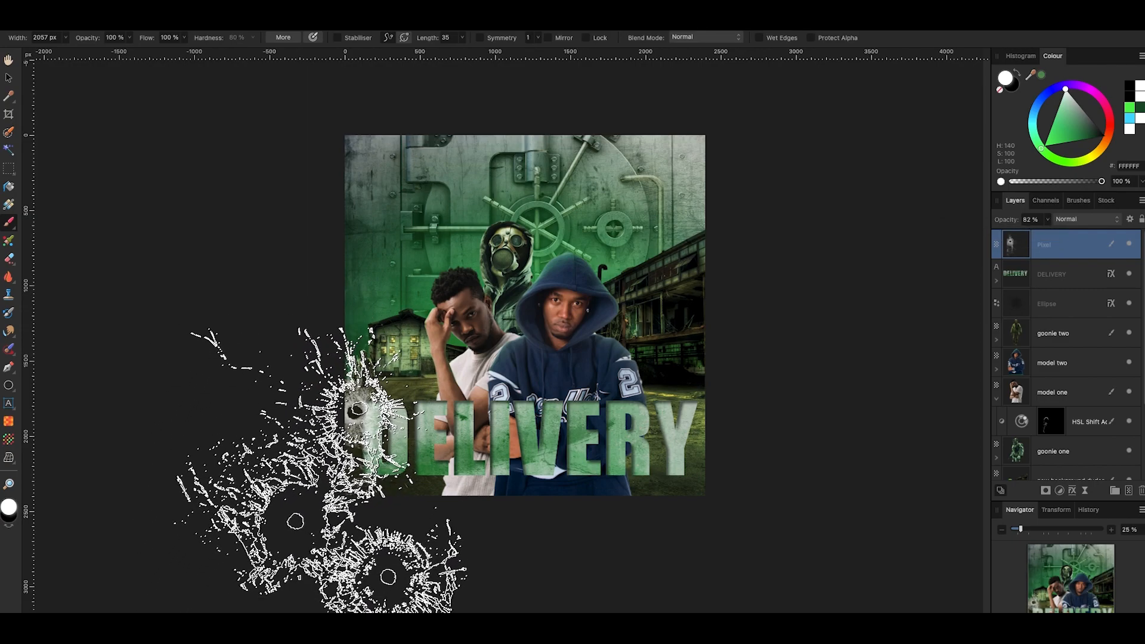
{"action": "key", "text": "bracketleft"}
{"action": "key", "text": "bracketleft"}
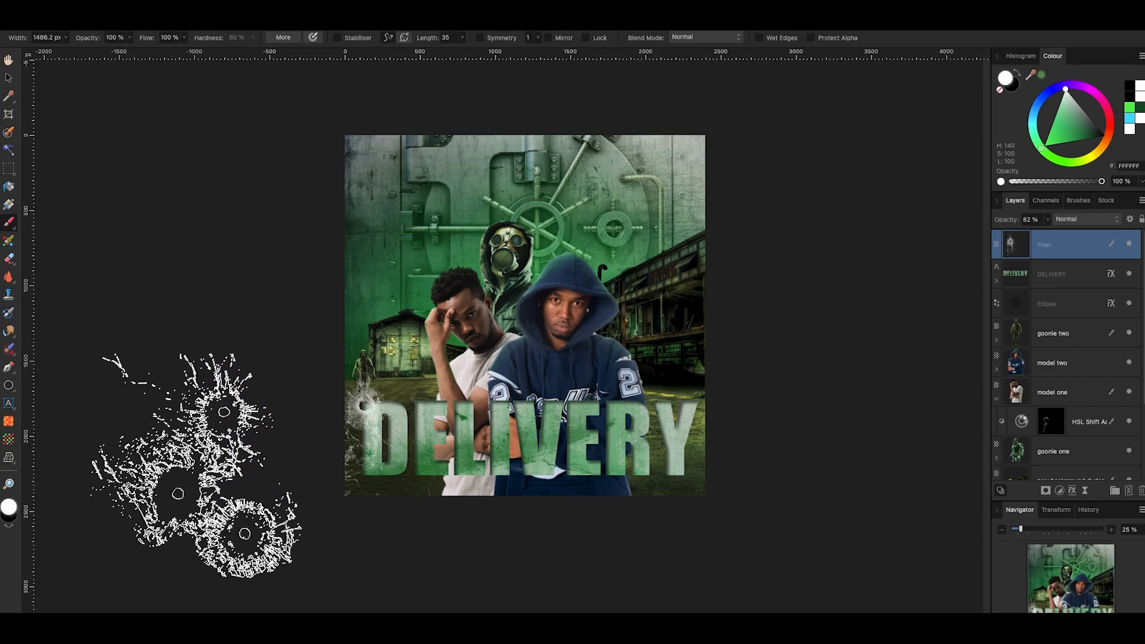
{"action": "left_click", "coordinate": [327, 468]}
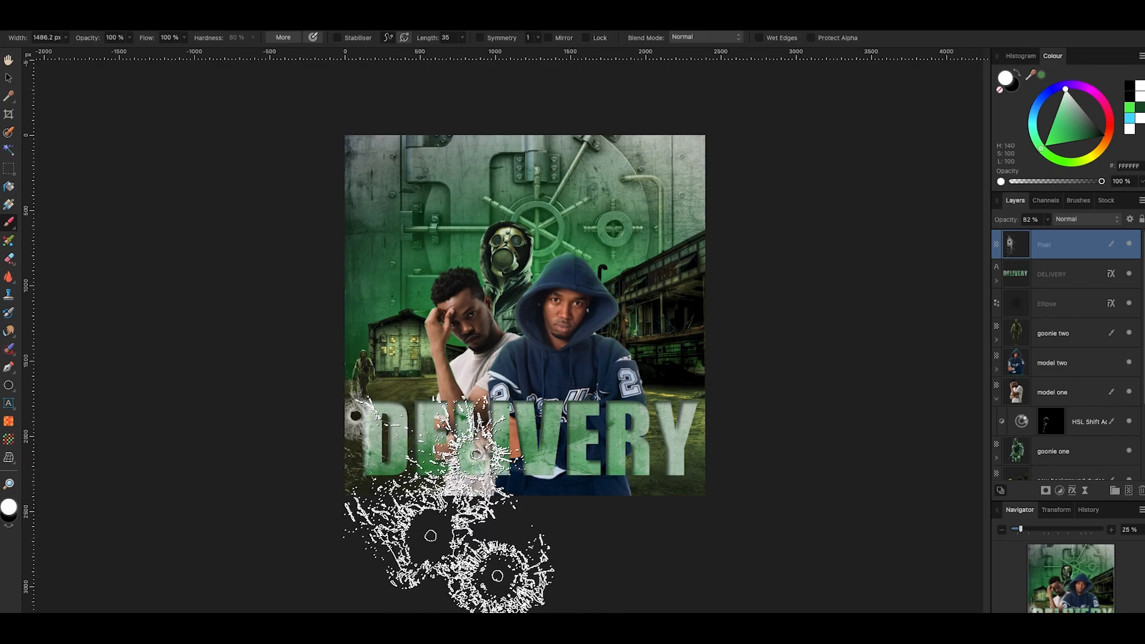
{"action": "left_click", "coordinate": [449, 494]}
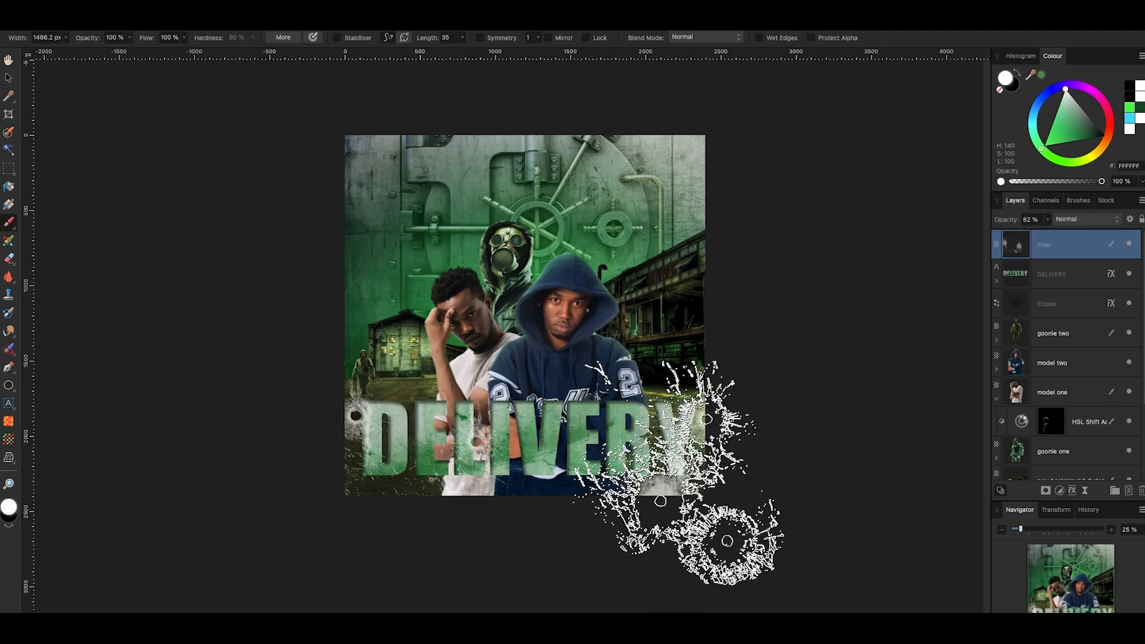
{"action": "left_click", "coordinate": [666, 444]}
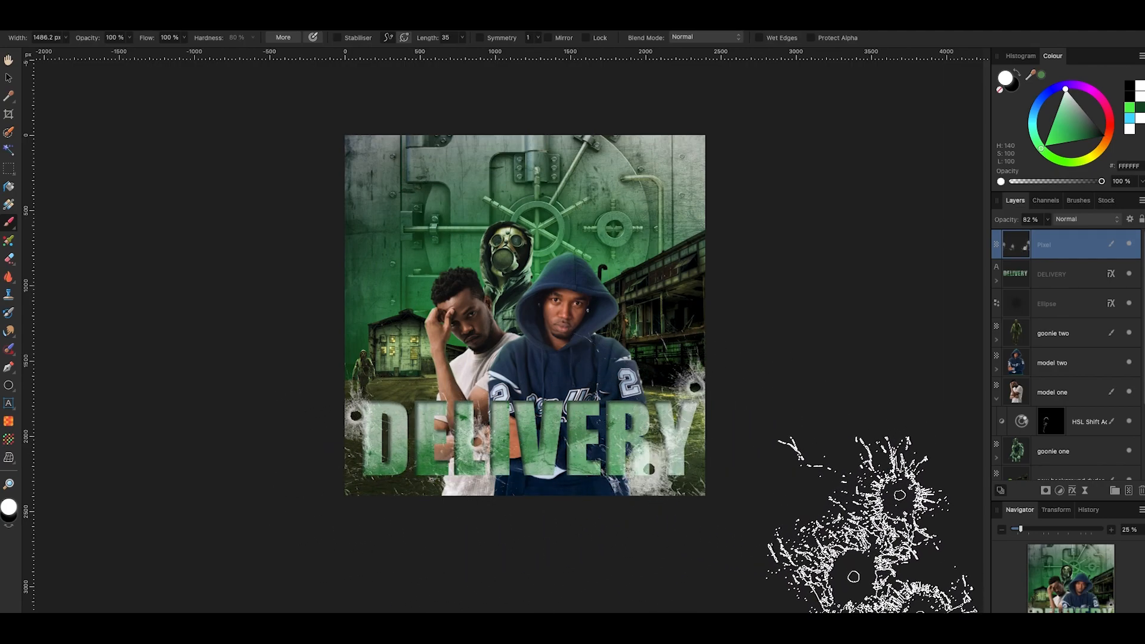
Try a larger 2260.3 px bullet-hole stamp over the middle of DELIVERY and undo all the bullet-hole stamps
{"action": "key", "text": "bracketright"}
{"action": "key", "text": "bracketright"}
{"action": "key", "text": "bracketright"}
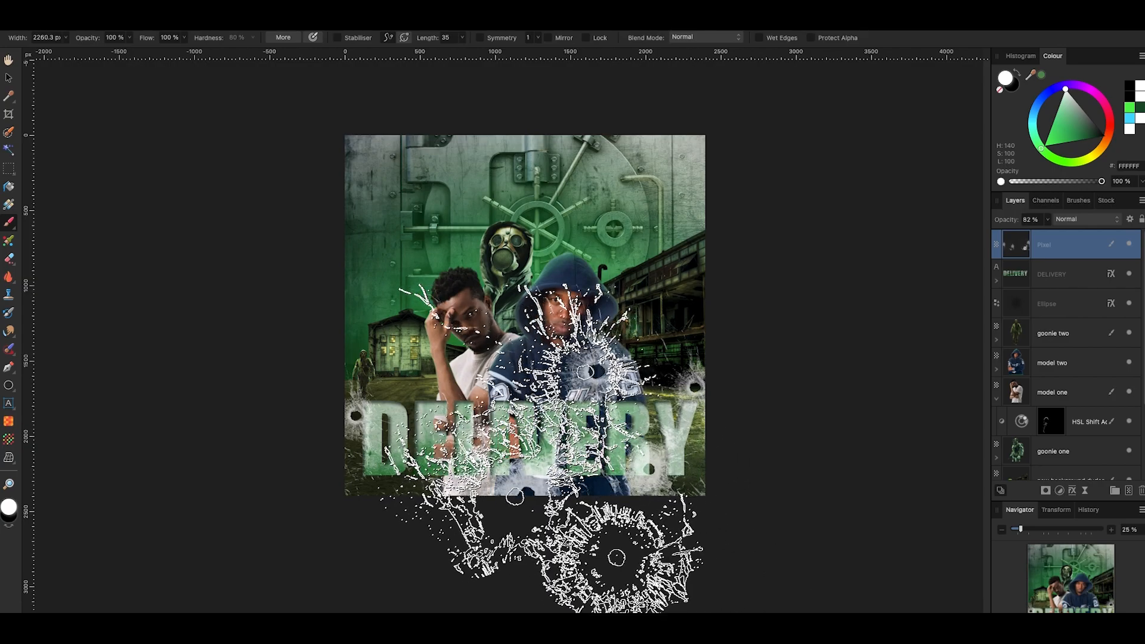
{"action": "left_click", "coordinate": [533, 480]}
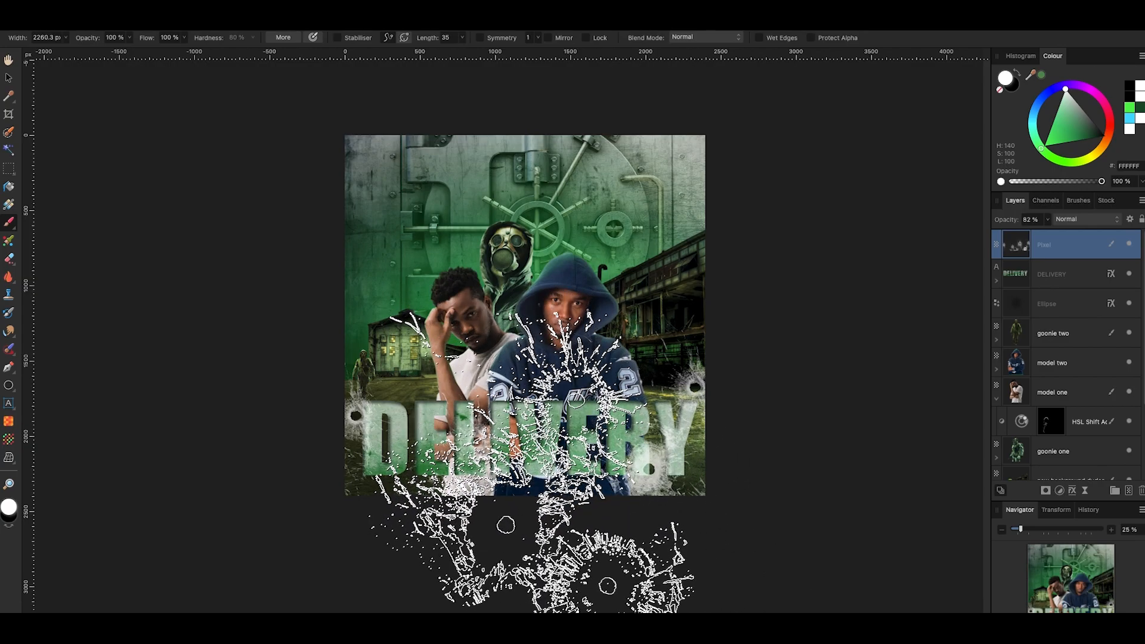
{"action": "key", "text": "ctrl+z"}
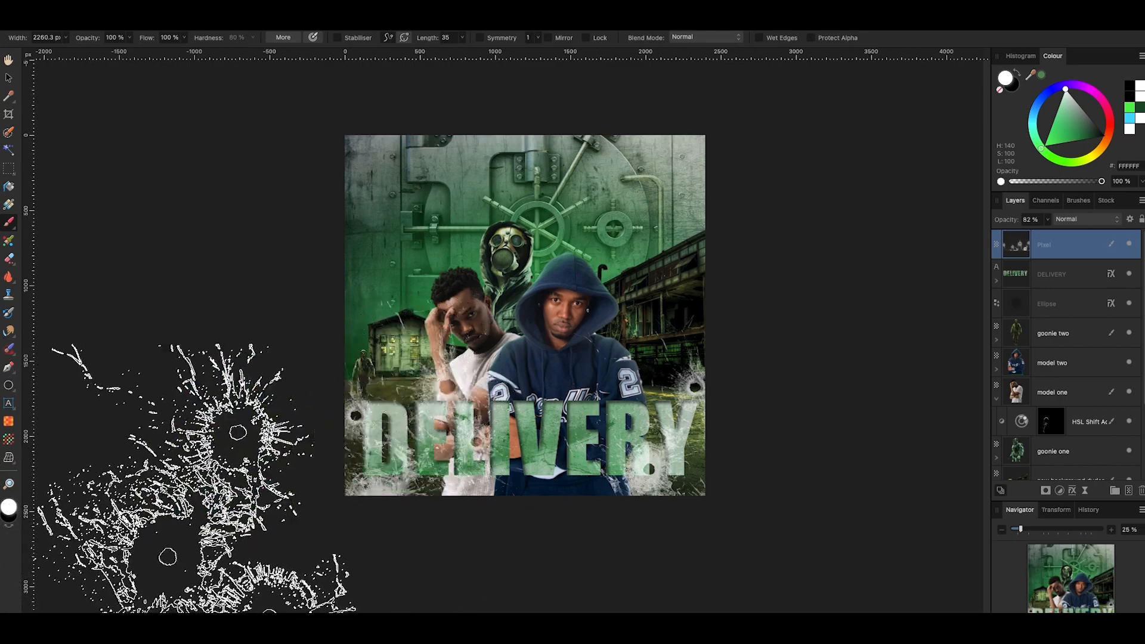
{"action": "key", "text": "ctrl+z"}
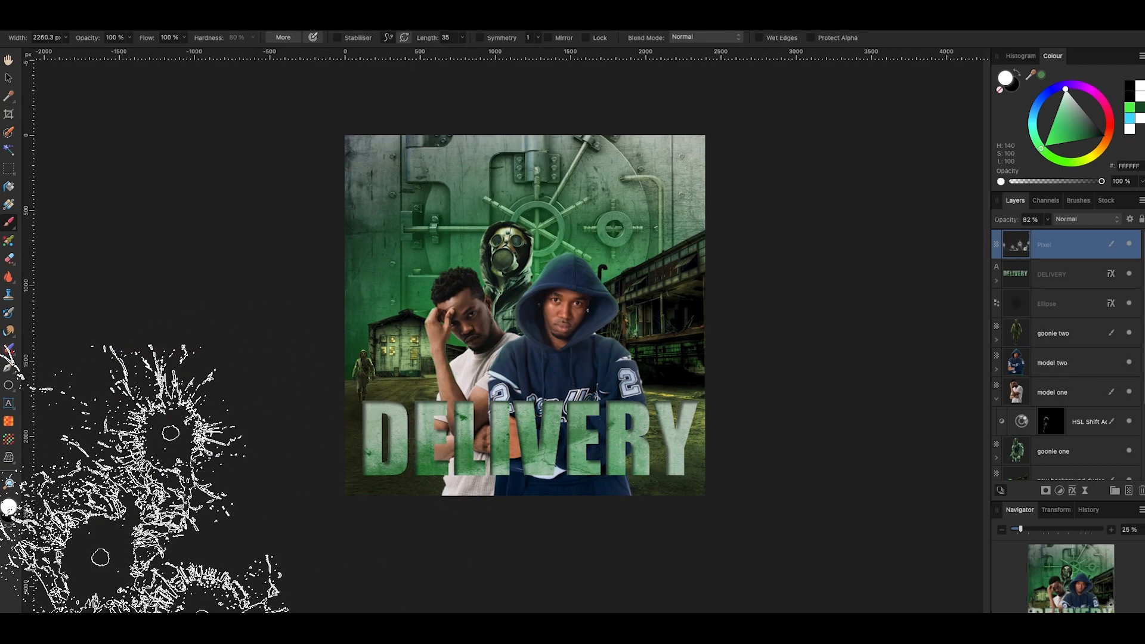
Stamp single white bullet holes with the 1585 px brush beside the hooded model, between the models and low on DELIVERY's D and R, and deselect
{"action": "left_click", "coordinate": [1081, 203]}
{"action": "scroll", "coordinate": [1074, 358], "scroll_direction": "down", "scroll_amount": 3}
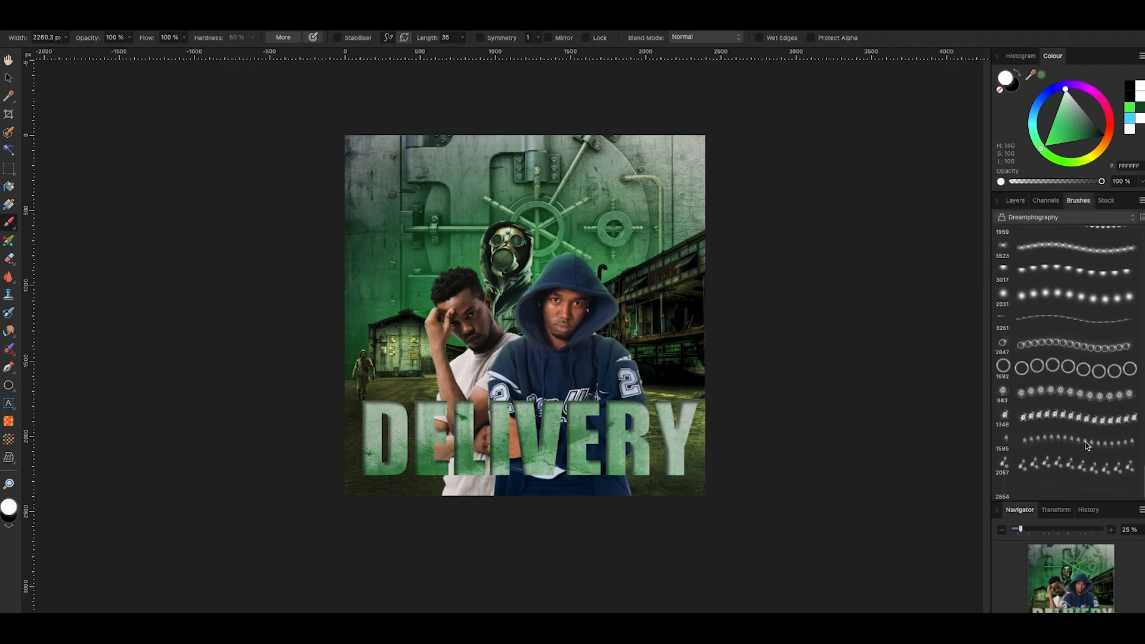
{"action": "left_click", "coordinate": [1083, 441]}
{"action": "left_click", "coordinate": [668, 380]}
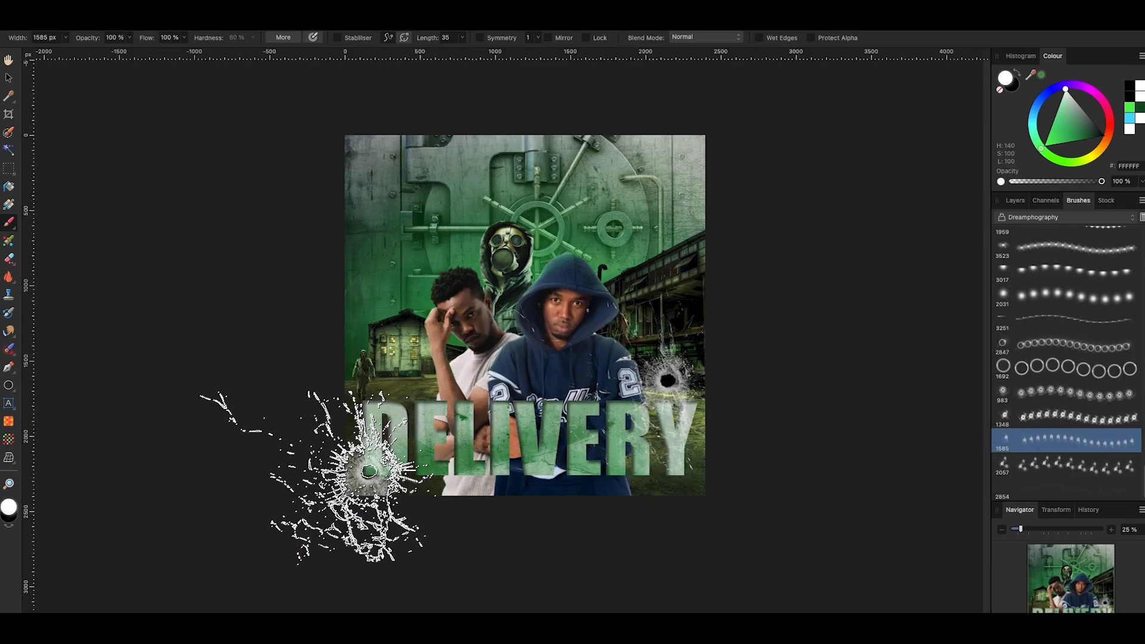
{"action": "left_click", "coordinate": [369, 471]}
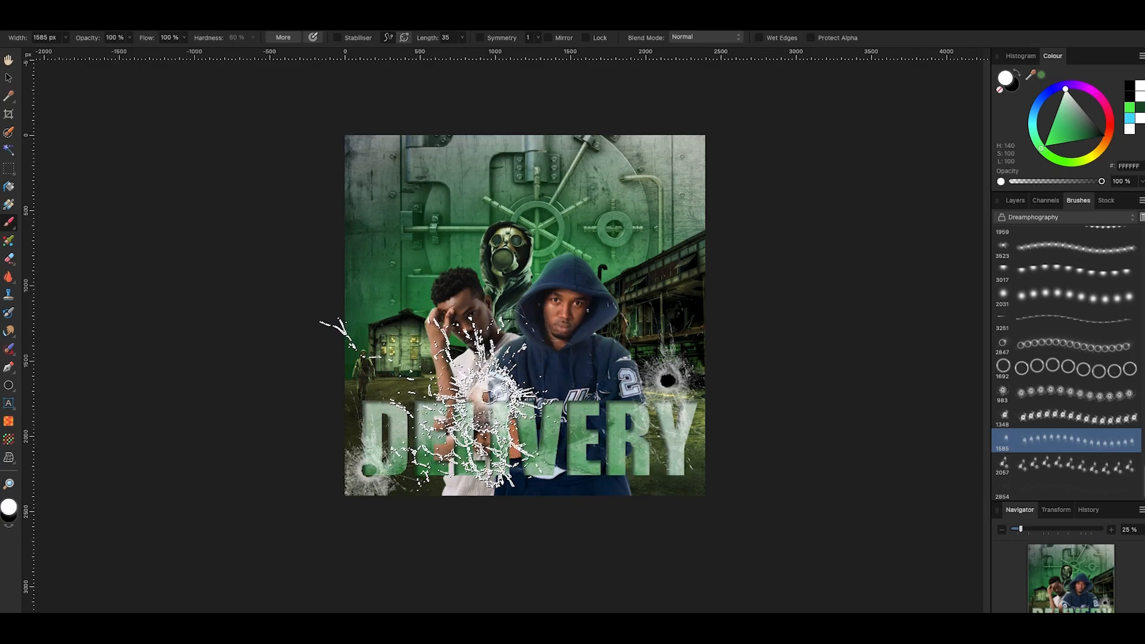
{"action": "left_click", "coordinate": [606, 481]}
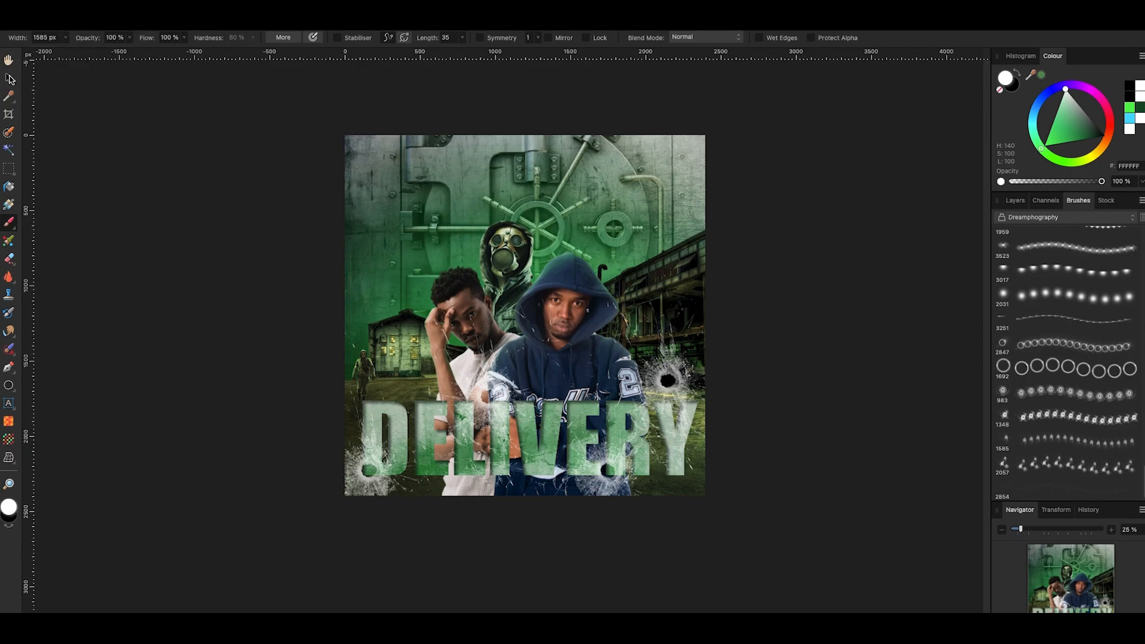
{"action": "left_click", "coordinate": [10, 78]}
{"action": "left_click", "coordinate": [149, 150]}
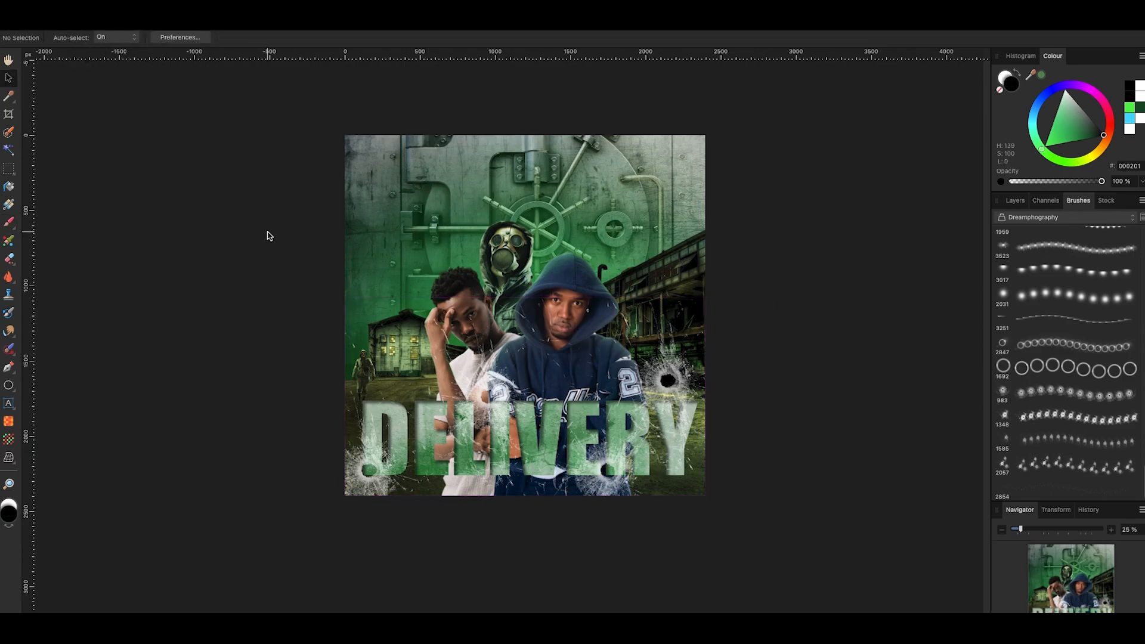
Add the white Impact text BAYAREA PRODUCTIONS at 122.7 pt near the cover's upper edge
{"action": "left_click", "coordinate": [8, 404]}
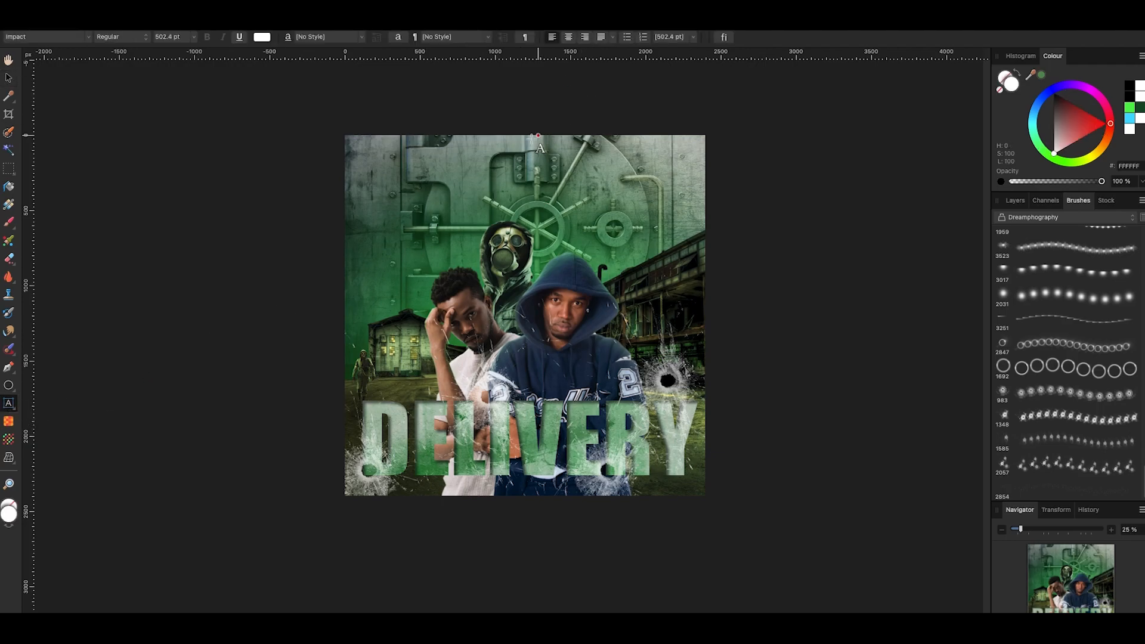
{"action": "left_click_drag", "start_coordinate": [428, 155], "coordinate": [437, 170]}
{"action": "type", "text": "bay"}
{"action": "type", "text": "BA"}
{"action": "type", "text": "YAREA"}
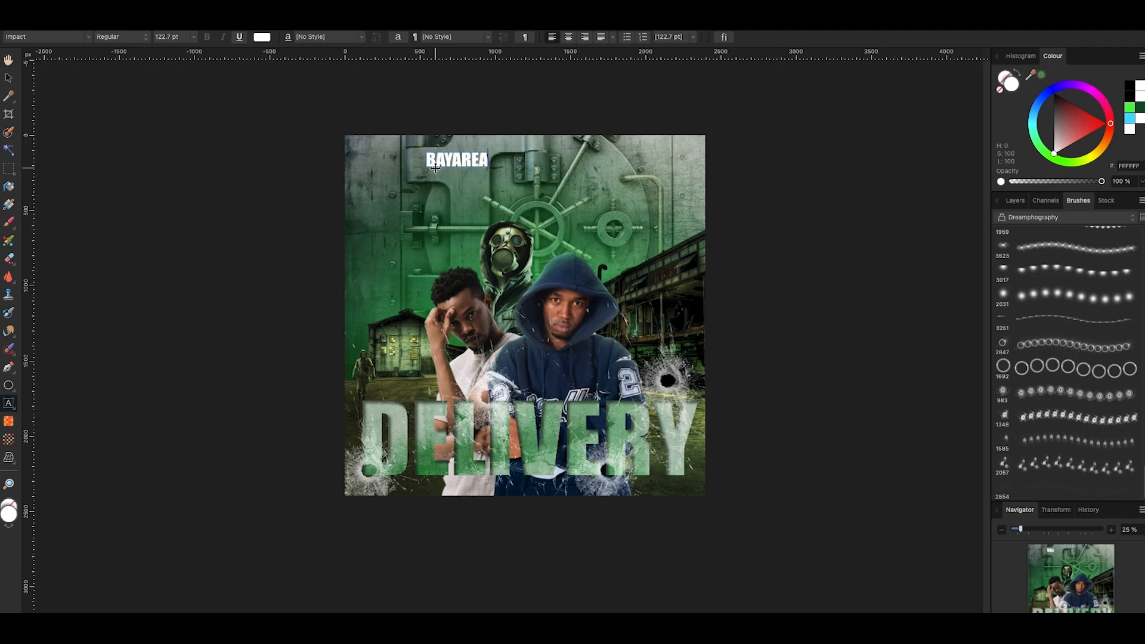
{"action": "type", "text": " PRODUCTIONS"}
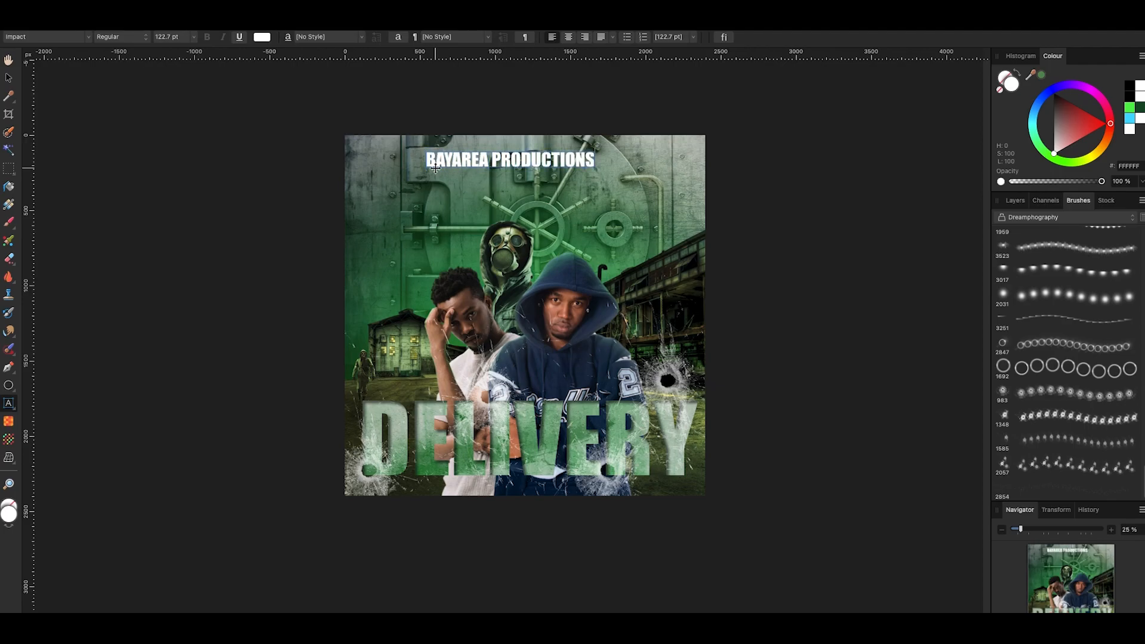
{"action": "key", "text": "Escape"}
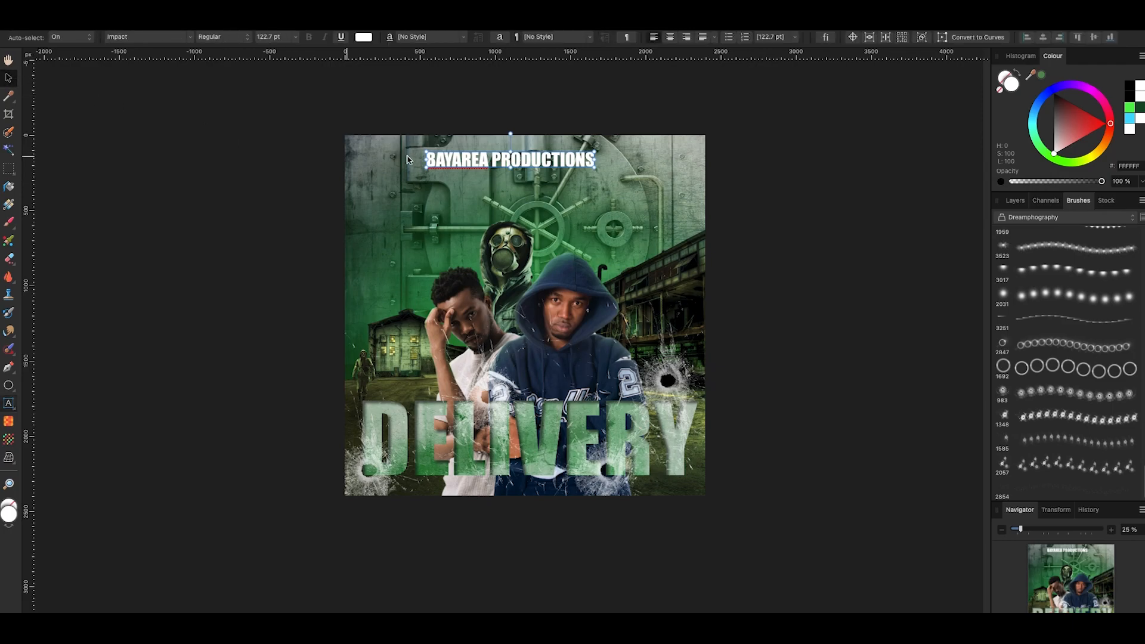
Enlarge the BAYAREA PRODUCTIONS text to about 153.6 pt, centre it near the cover's upper edge and deselect it
{"action": "double_click", "coordinate": [541, 160]}
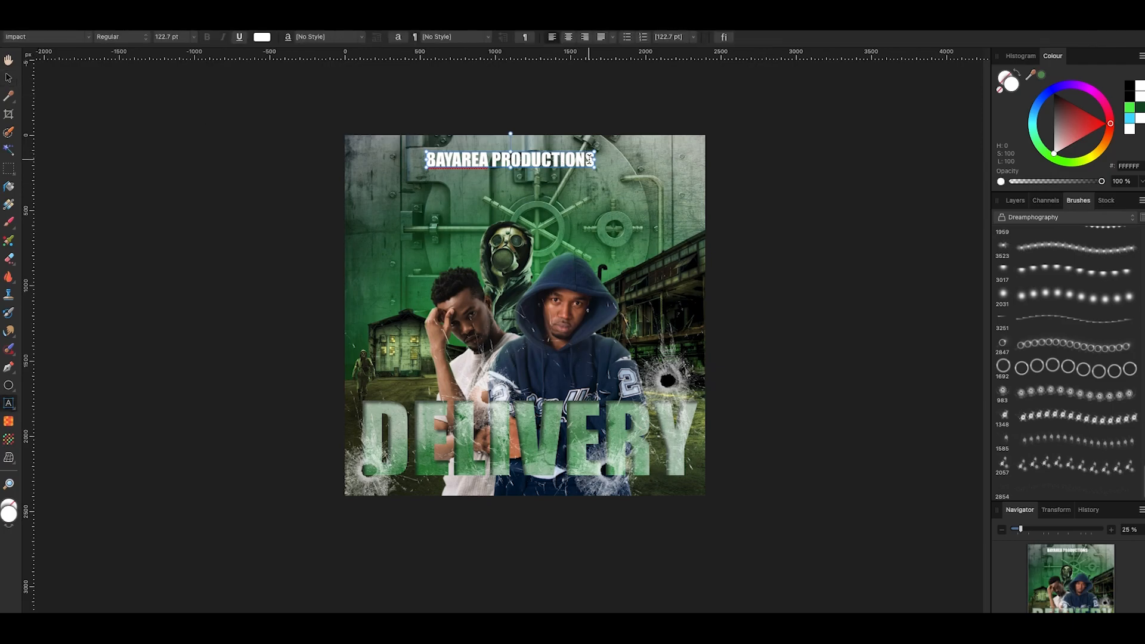
{"action": "left_click", "coordinate": [9, 77]}
{"action": "mouse_move", "coordinate": [597, 168]}
{"action": "left_mouse_down"}
{"action": "mouse_move", "coordinate": [609, 171]}
{"action": "mouse_move", "coordinate": [599, 159]}
{"action": "left_mouse_up"}
{"action": "left_click", "coordinate": [818, 166]}
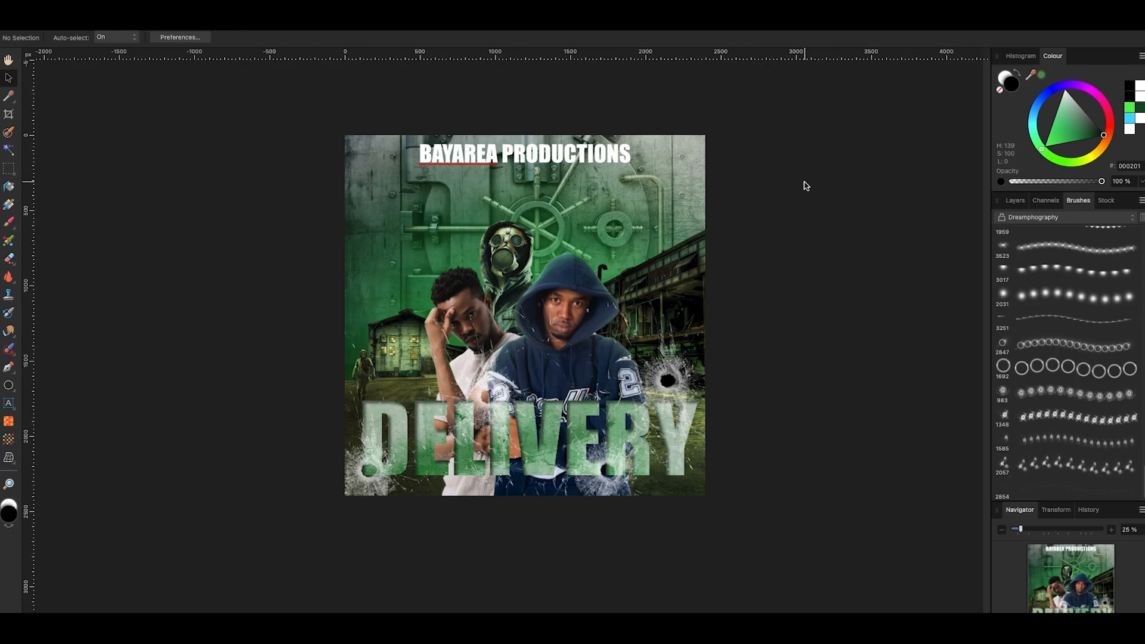
Ignore the spelling of BAYAREA in the heading and deselect the text
{"action": "double_click", "coordinate": [466, 160]}
{"action": "right_click", "coordinate": [467, 160]}
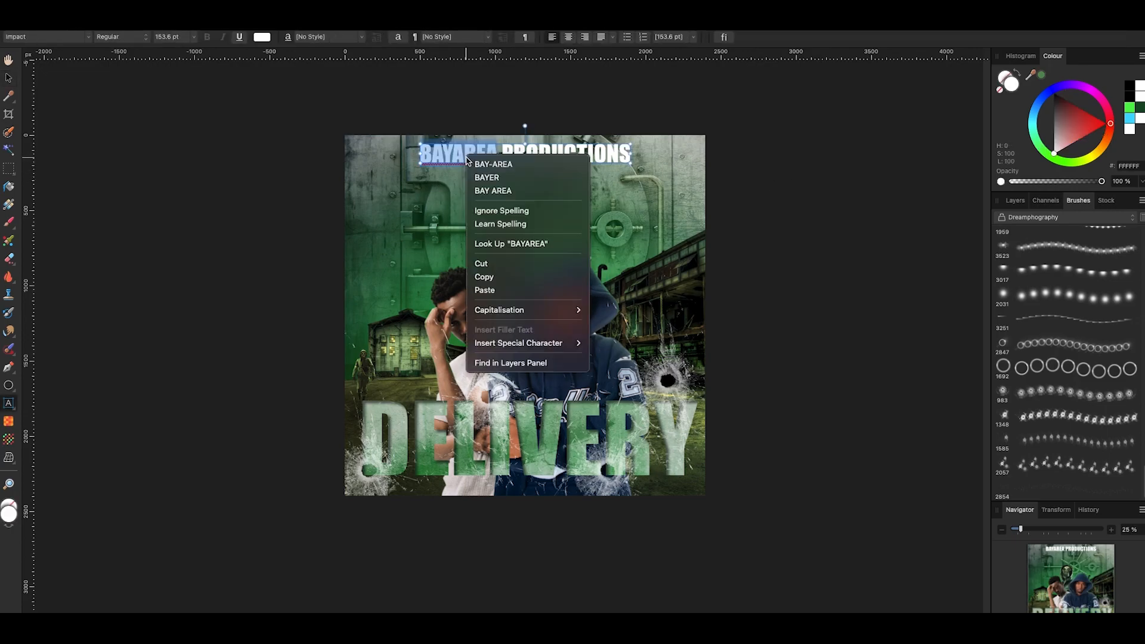
{"action": "left_click", "coordinate": [486, 210]}
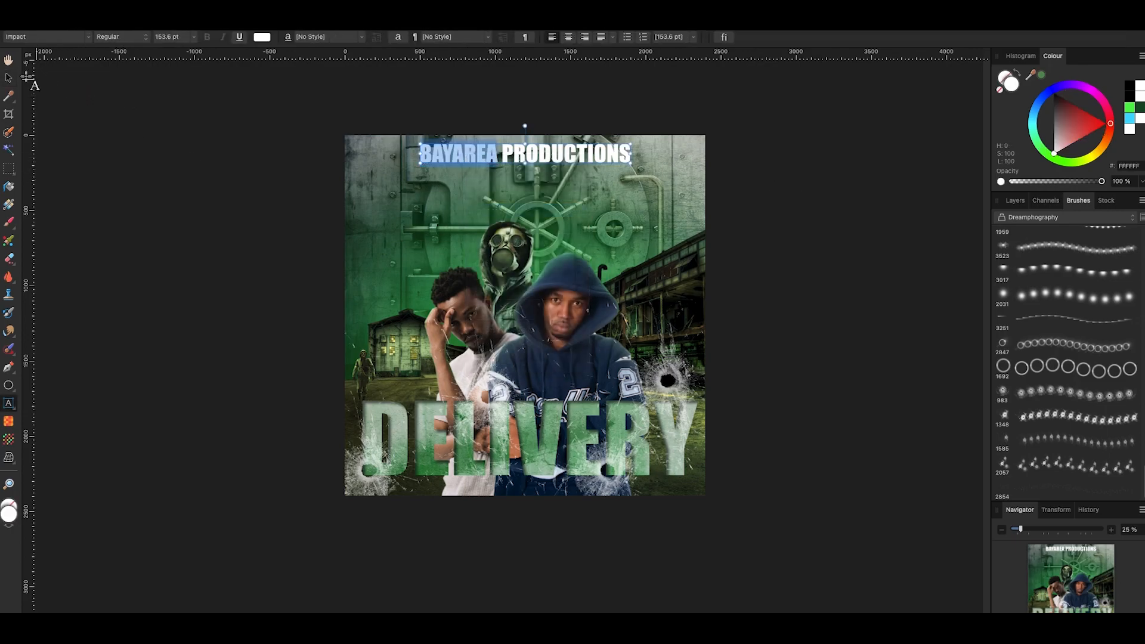
{"action": "left_click", "coordinate": [322, 234]}
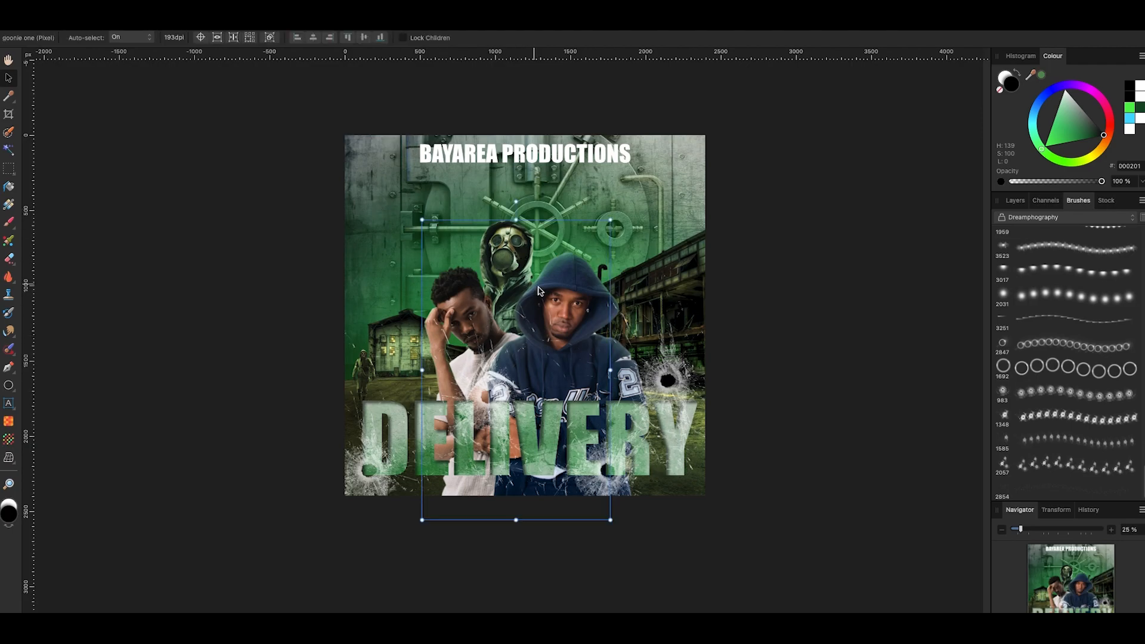
Select only the goonie one, model one and model two layers, enlarge them together slightly towards the heading, and deselect
{"action": "left_click", "coordinate": [567, 306], "text": "shift"}
{"action": "left_click", "coordinate": [457, 319], "text": "shift"}
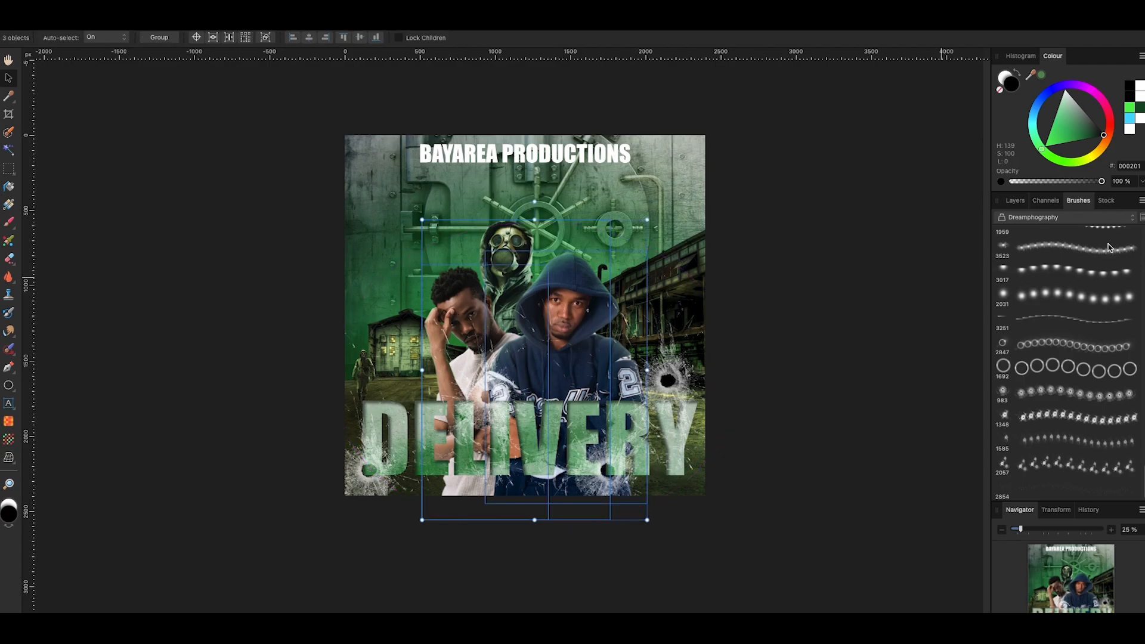
{"action": "left_click", "coordinate": [1016, 201]}
{"action": "scroll", "coordinate": [1068, 361], "scroll_direction": "down", "scroll_amount": 1}
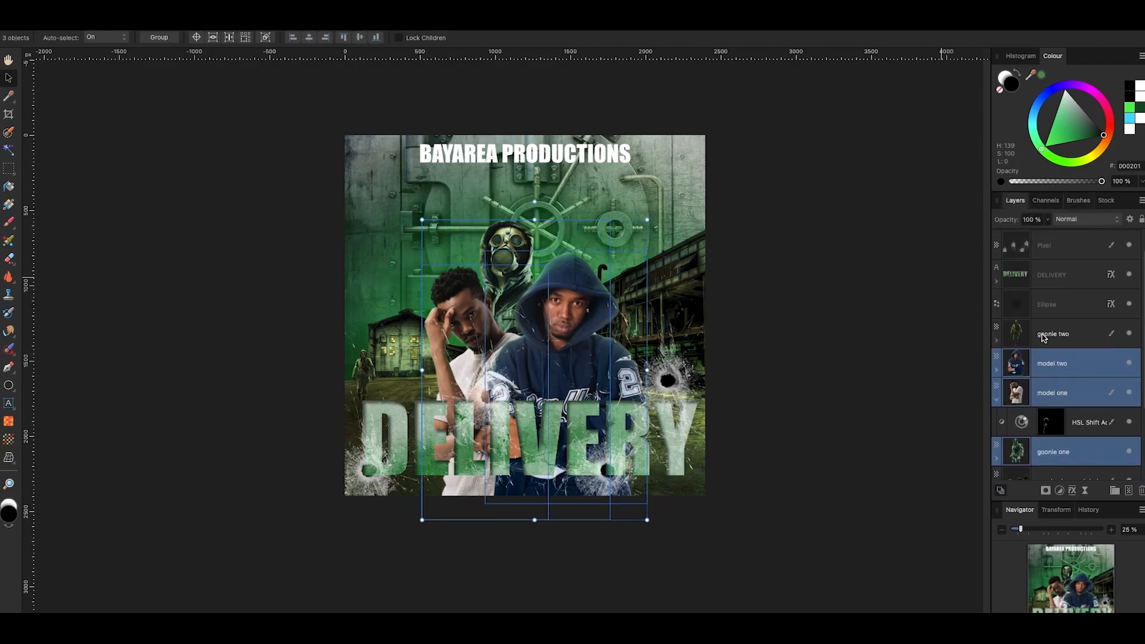
{"action": "left_click", "coordinate": [1050, 336], "text": "super"}
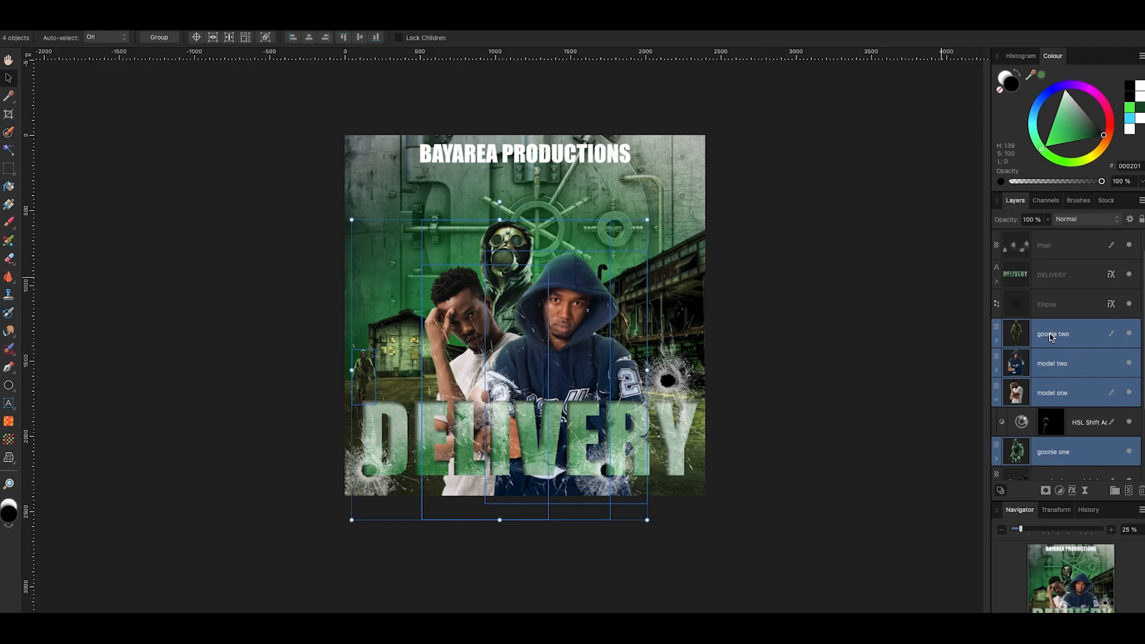
{"action": "left_click", "coordinate": [1082, 445]}
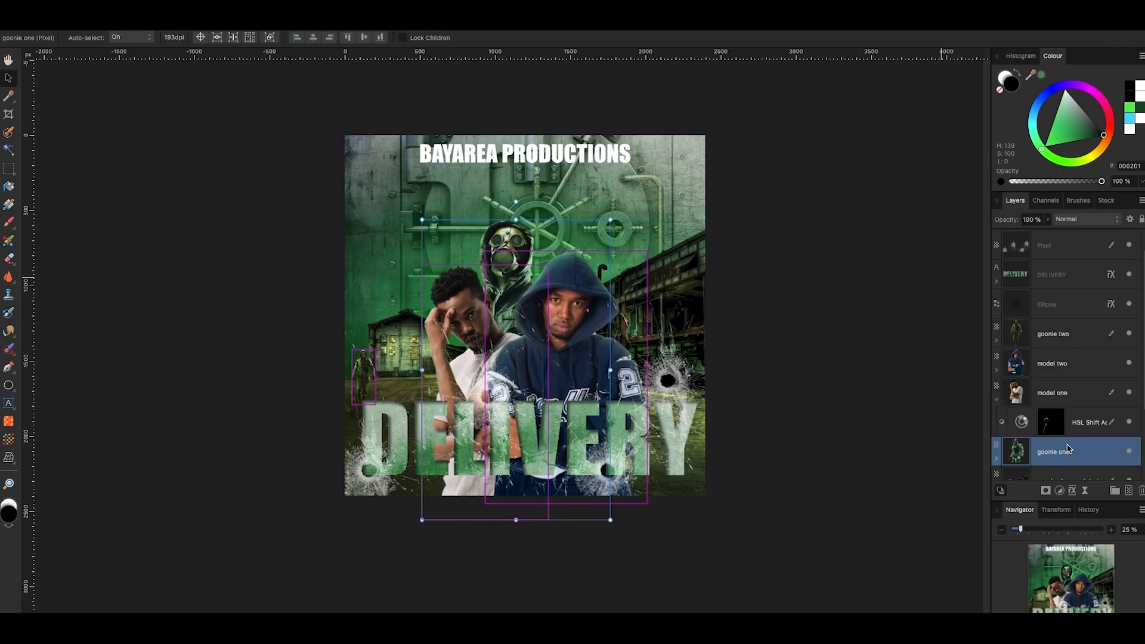
{"action": "left_click", "coordinate": [1056, 392], "text": "super"}
{"action": "left_click", "coordinate": [1057, 370], "text": "super"}
{"action": "left_click_drag", "start_coordinate": [593, 367], "coordinate": [589, 371]}
{"action": "left_click_drag", "start_coordinate": [647, 222], "coordinate": [660, 194]}
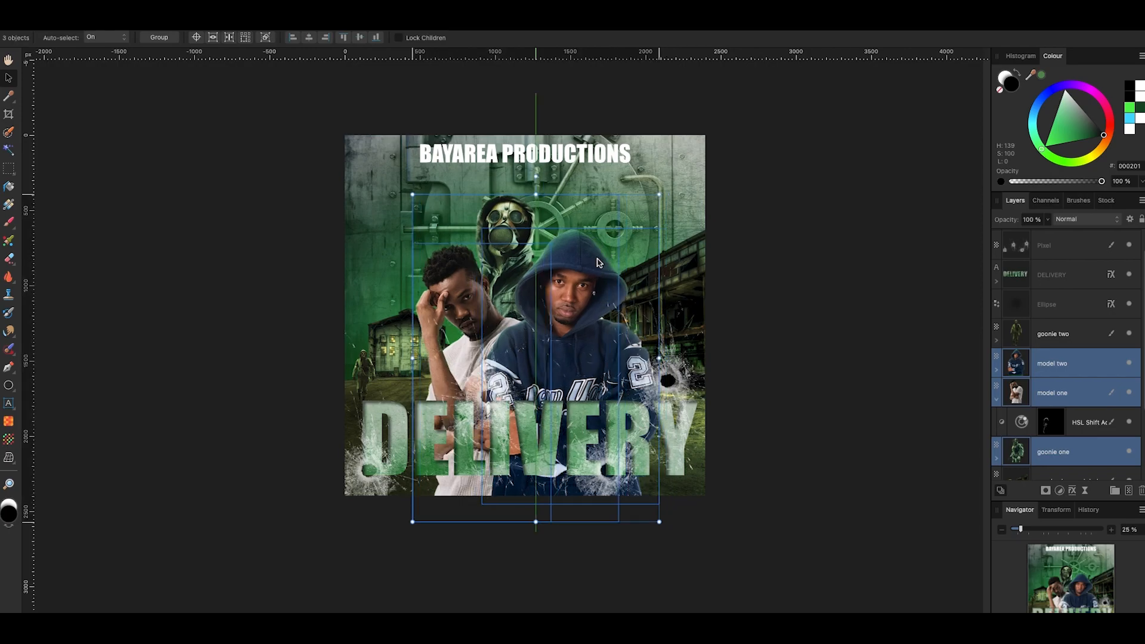
{"action": "left_click", "coordinate": [858, 260]}
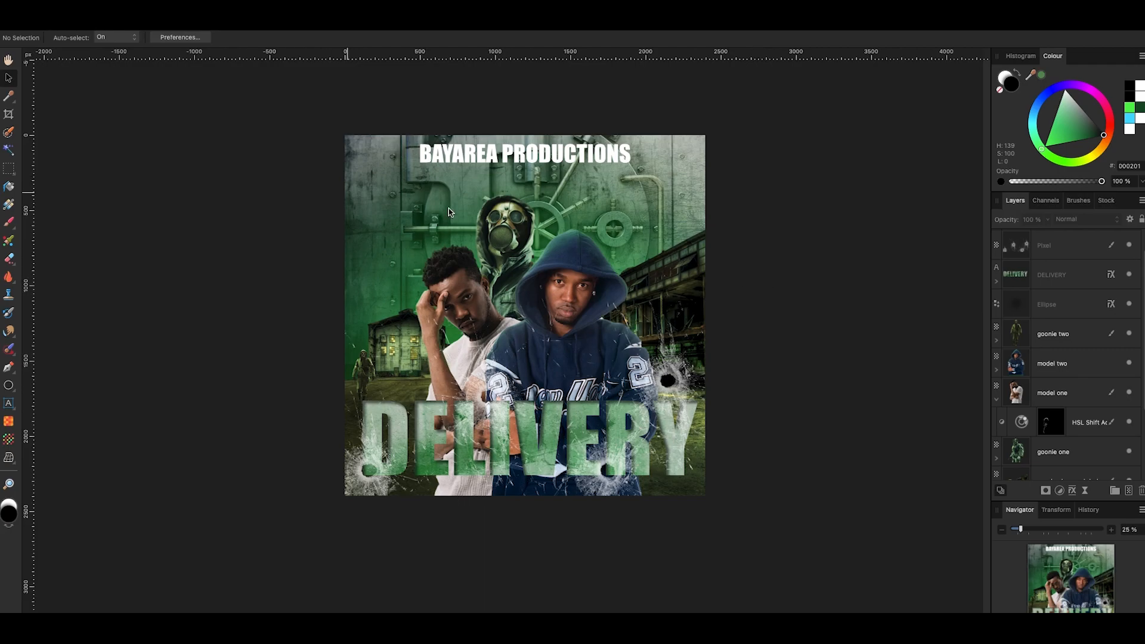
Add a new pixel layer above the BAYAREA PRODUCTIONS text
{"action": "scroll", "coordinate": [1074, 301], "scroll_direction": "up", "scroll_amount": 2}
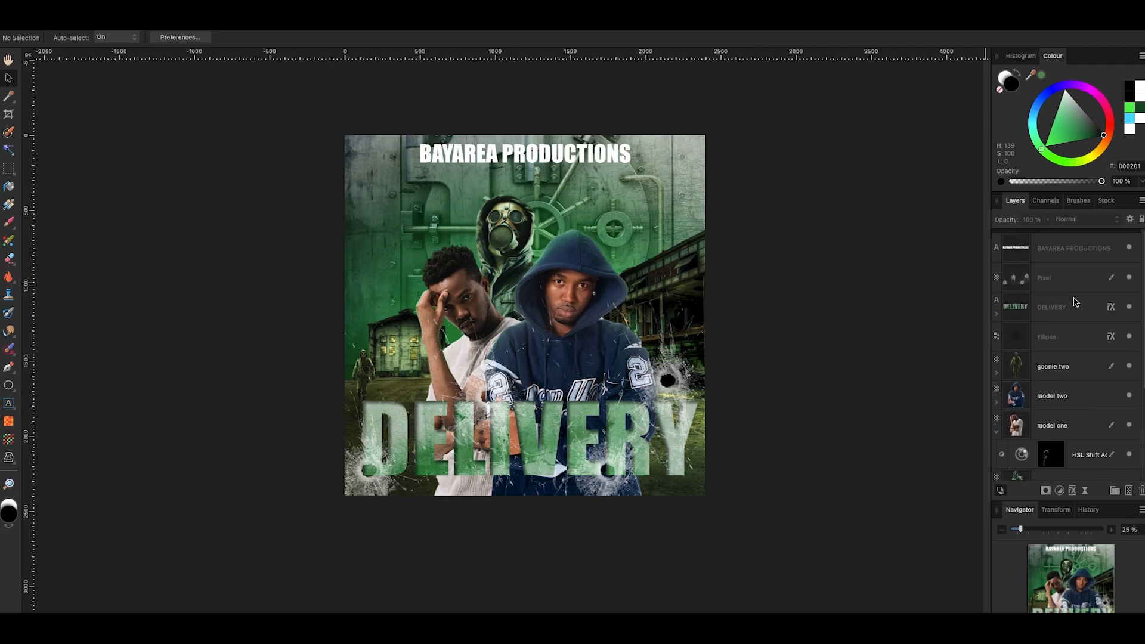
{"action": "left_click", "coordinate": [1129, 490]}
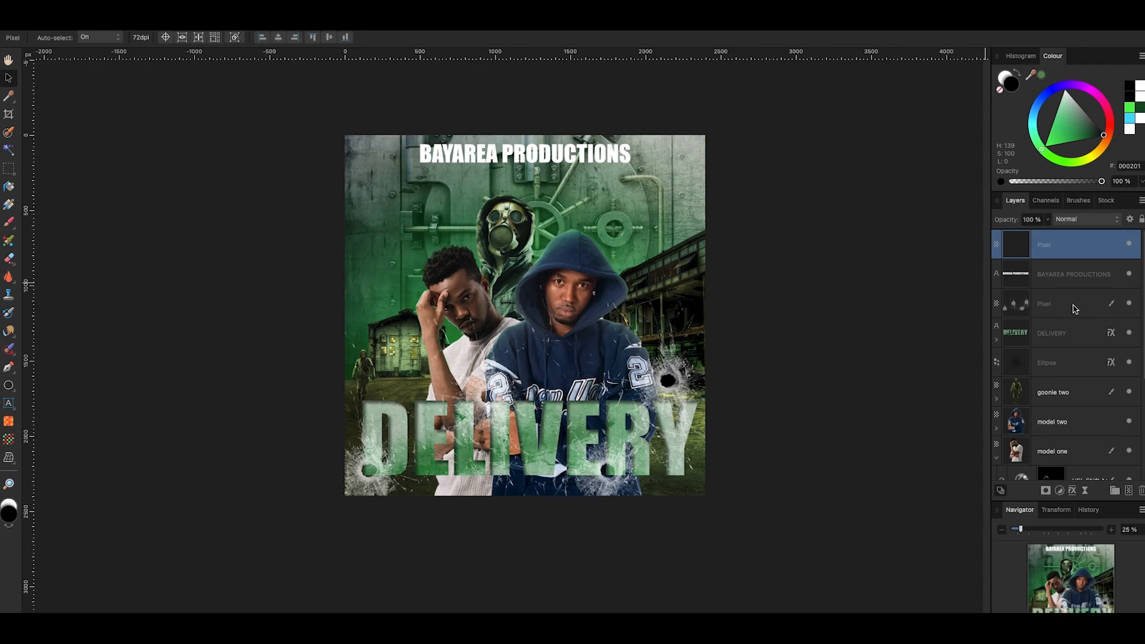
Try a white 500 px brush from the Grain Shader Brushes - by True Grit set
{"action": "left_click", "coordinate": [1078, 203]}
{"action": "left_click", "coordinate": [1082, 222]}
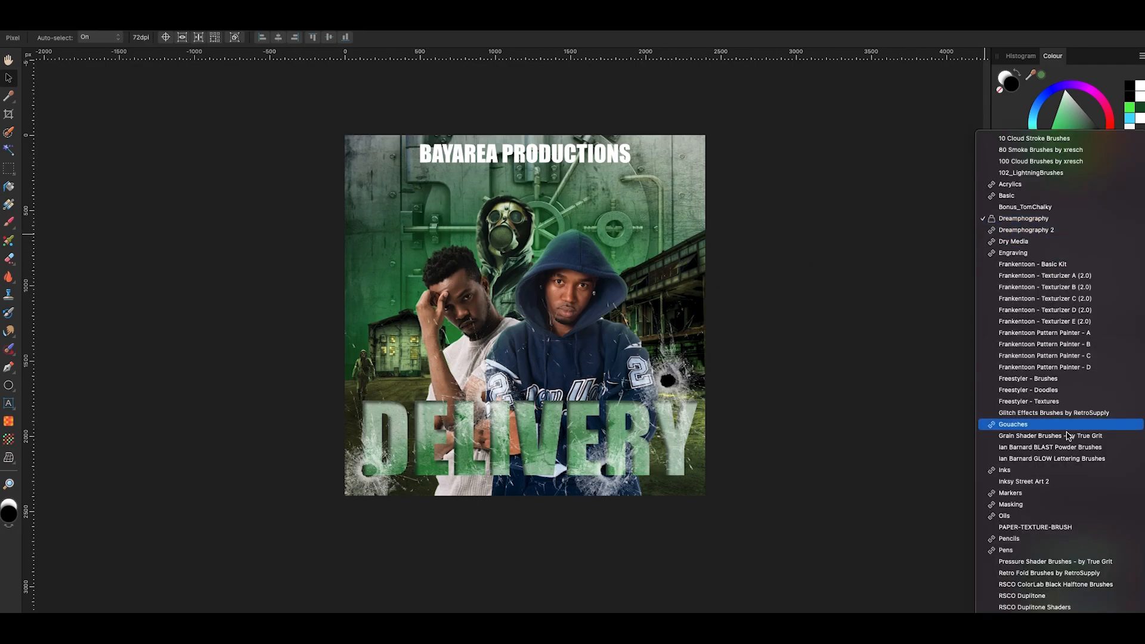
{"action": "scroll", "coordinate": [1053, 430], "scroll_direction": "down", "scroll_amount": 5}
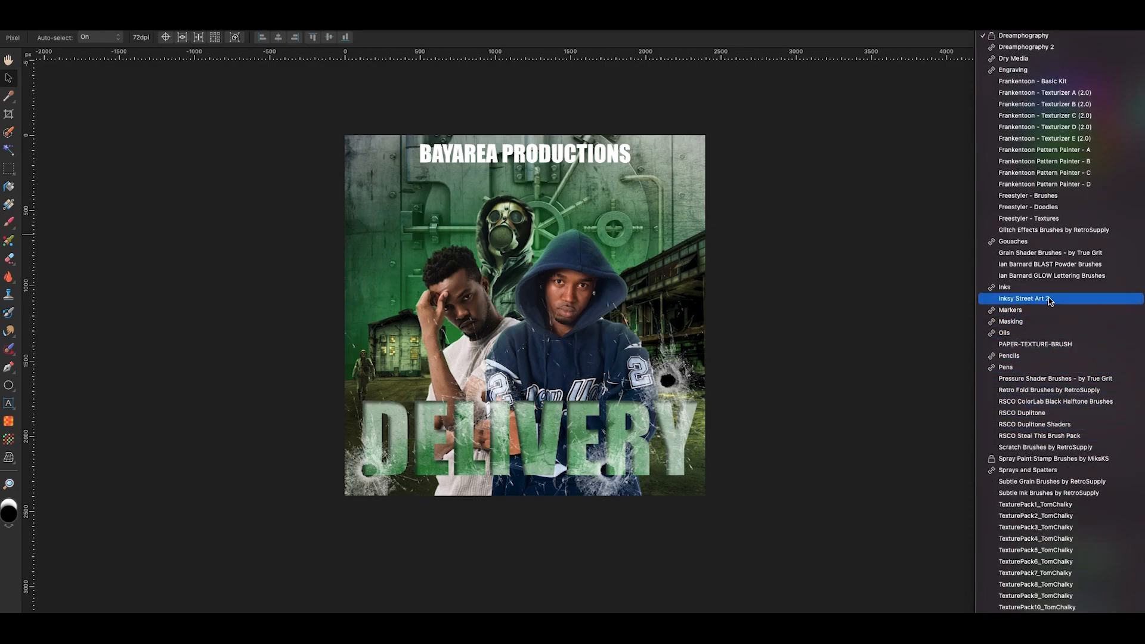
{"action": "left_click", "coordinate": [1057, 257]}
{"action": "left_click", "coordinate": [1071, 277]}
{"action": "key", "text": "x"}
{"action": "left_click", "coordinate": [1069, 368]}
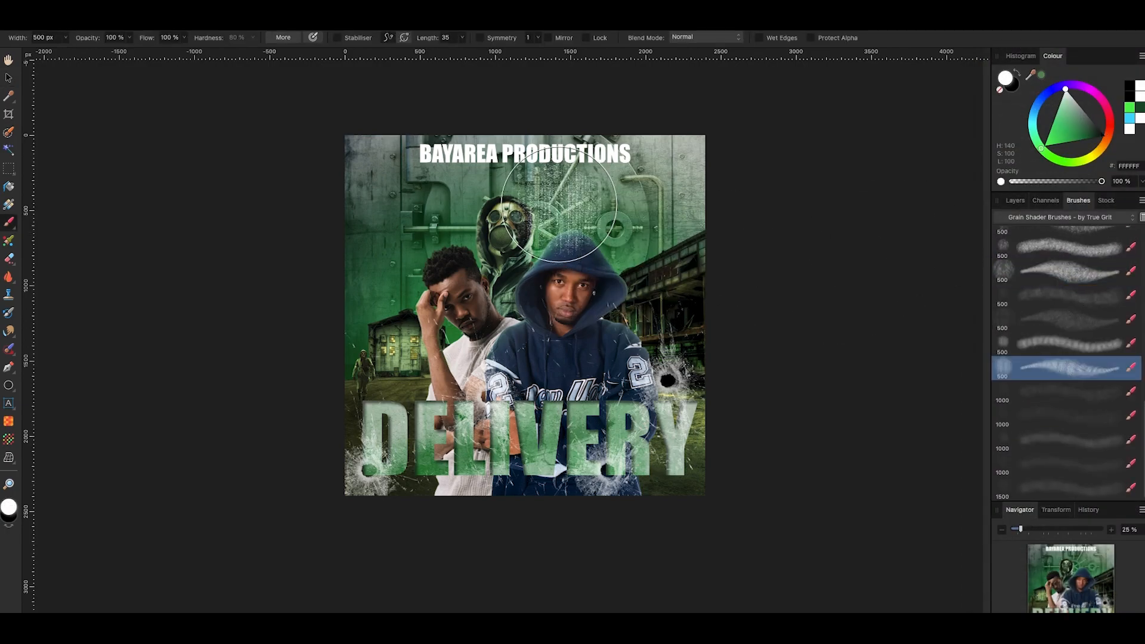
Load the Scratch Brushes by RetroSupply set, try its 999 px brush in white near the cover's right edge, and undo it
{"action": "left_click", "coordinate": [1077, 219]}
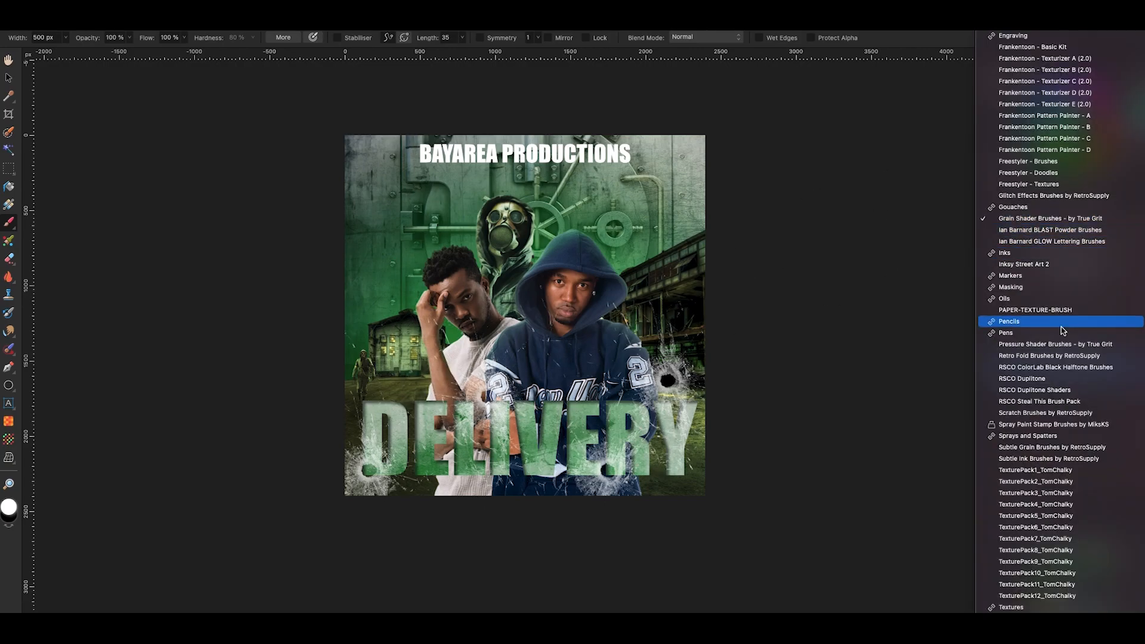
{"action": "left_click", "coordinate": [1050, 412]}
{"action": "left_click", "coordinate": [1074, 271]}
{"action": "key", "text": "ctrl+z"}
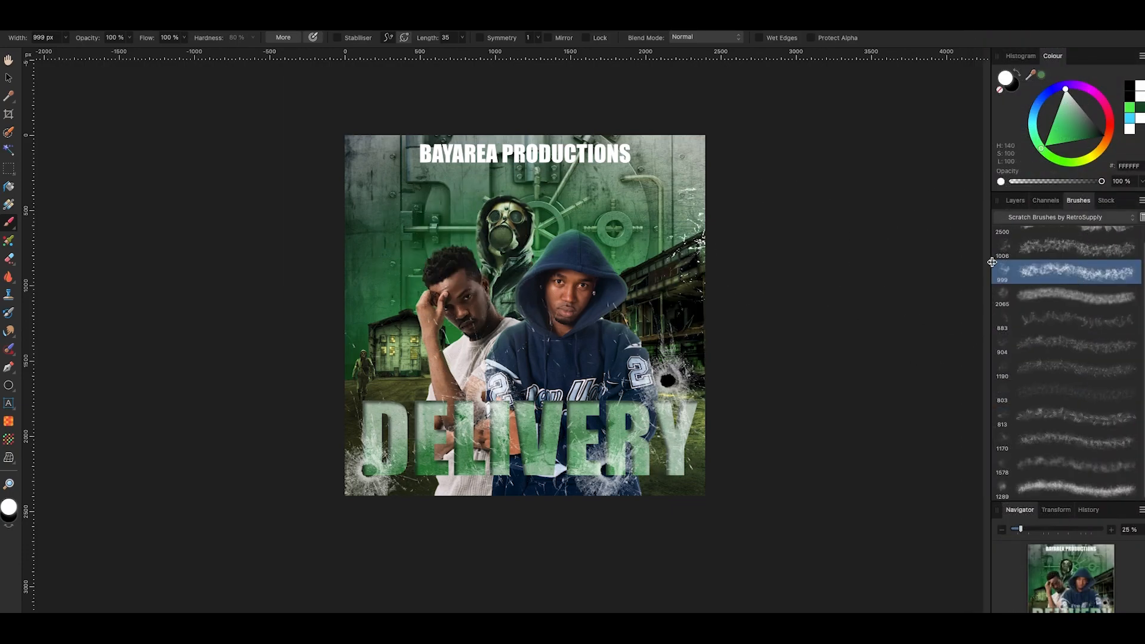
Try black stamps of the 999 px scratch brush beside the vault's left edge and undo them
{"action": "key", "text": "x"}
{"action": "left_click", "coordinate": [394, 211]}
{"action": "key", "text": "ctrl+z"}
{"action": "left_click", "coordinate": [362, 211]}
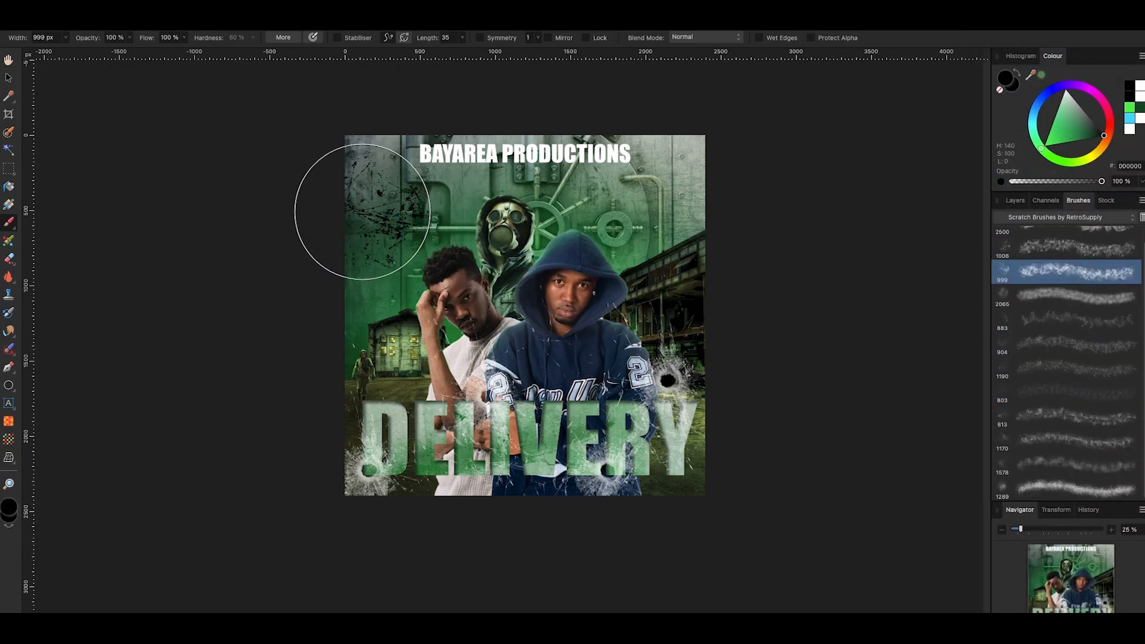
{"action": "key", "text": "ctrl+z"}
Try the black scratch brush enlarged to 1747.3 px, undo the stamp, and lower the brush opacity to 63 %
{"action": "key", "text": "bracketright"}
{"action": "key", "text": "bracketright"}
{"action": "key", "text": "bracketright"}
{"action": "key", "text": "bracketright"}
{"action": "left_click", "coordinate": [362, 212]}
{"action": "key", "text": "ctrl+z"}
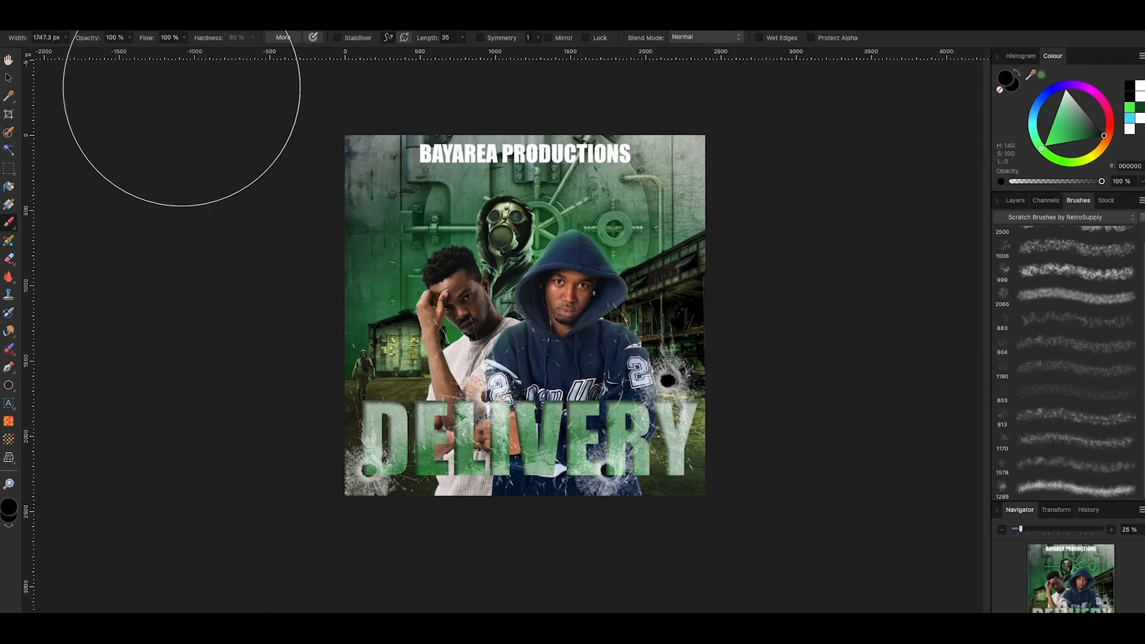
{"action": "left_click", "coordinate": [130, 38]}
{"action": "left_click_drag", "start_coordinate": [131, 52], "coordinate": [89, 58]}
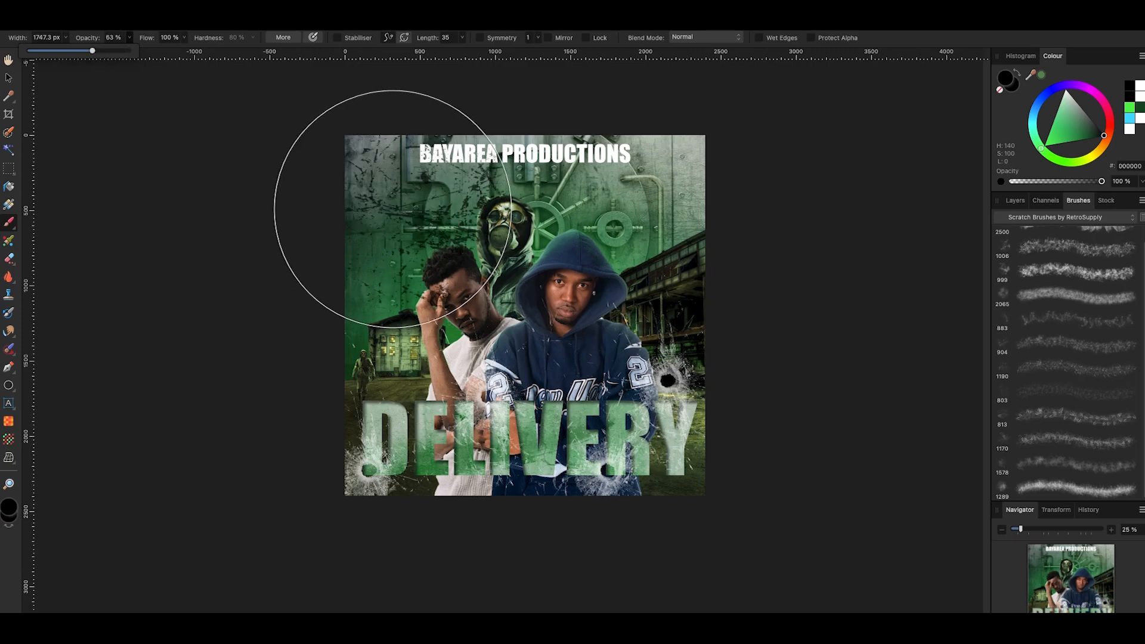
Paint black scratches across the upper vault wall with the 813 px scratch brush enlarged to 1635.2 px at 59 % opacity, and leave the brush
{"action": "left_click", "coordinate": [1073, 417]}
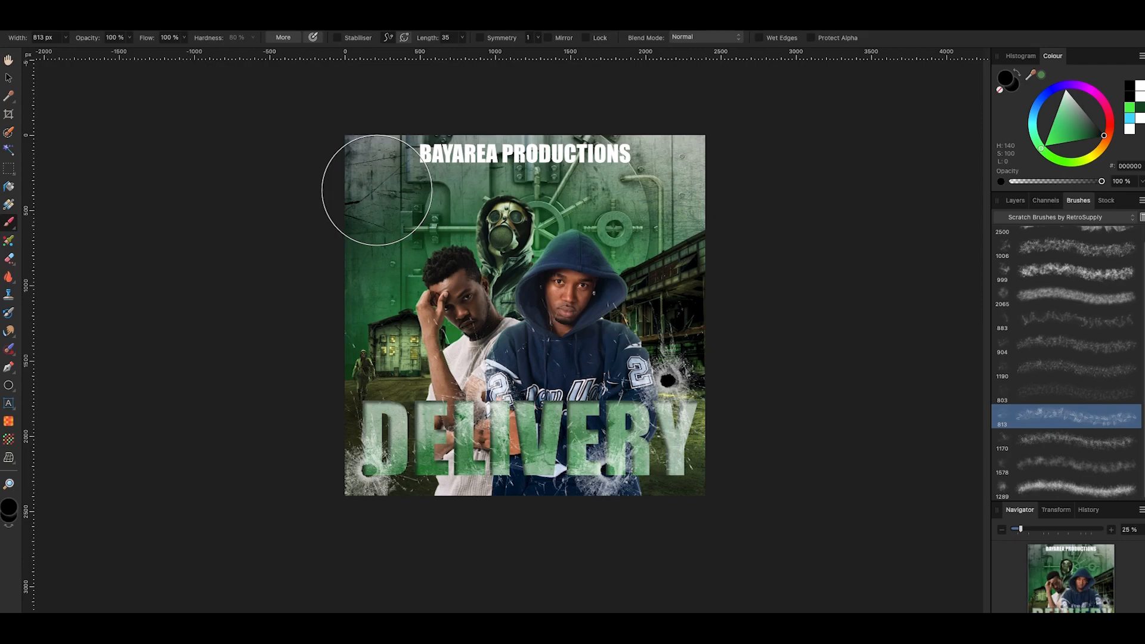
{"action": "key", "text": "bracketright"}
{"action": "key", "text": "bracketright"}
{"action": "key", "text": "bracketright"}
{"action": "key", "text": "bracketright"}
{"action": "key", "text": "bracketright"}
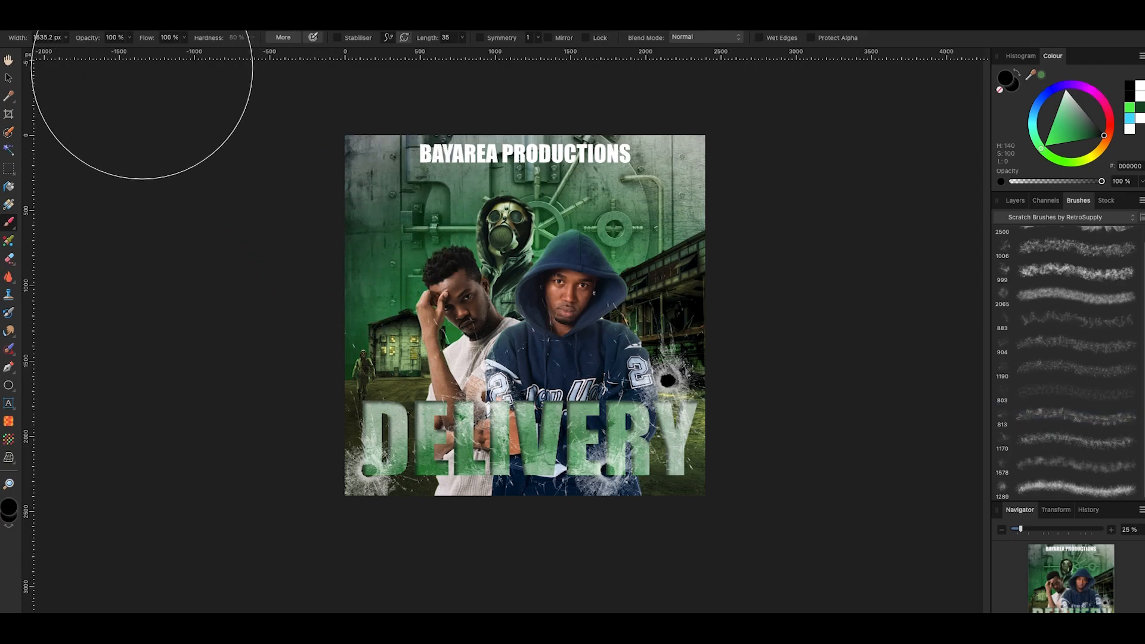
{"action": "left_click", "coordinate": [129, 38]}
{"action": "left_click_drag", "start_coordinate": [129, 52], "coordinate": [87, 60]}
{"action": "mouse_move", "coordinate": [353, 210]}
{"action": "left_mouse_down"}
{"action": "mouse_move", "coordinate": [416, 235]}
{"action": "mouse_move", "coordinate": [588, 239]}
{"action": "mouse_move", "coordinate": [603, 213]}
{"action": "mouse_move", "coordinate": [692, 198]}
{"action": "mouse_move", "coordinate": [742, 232]}
{"action": "mouse_move", "coordinate": [757, 207]}
{"action": "left_mouse_up"}
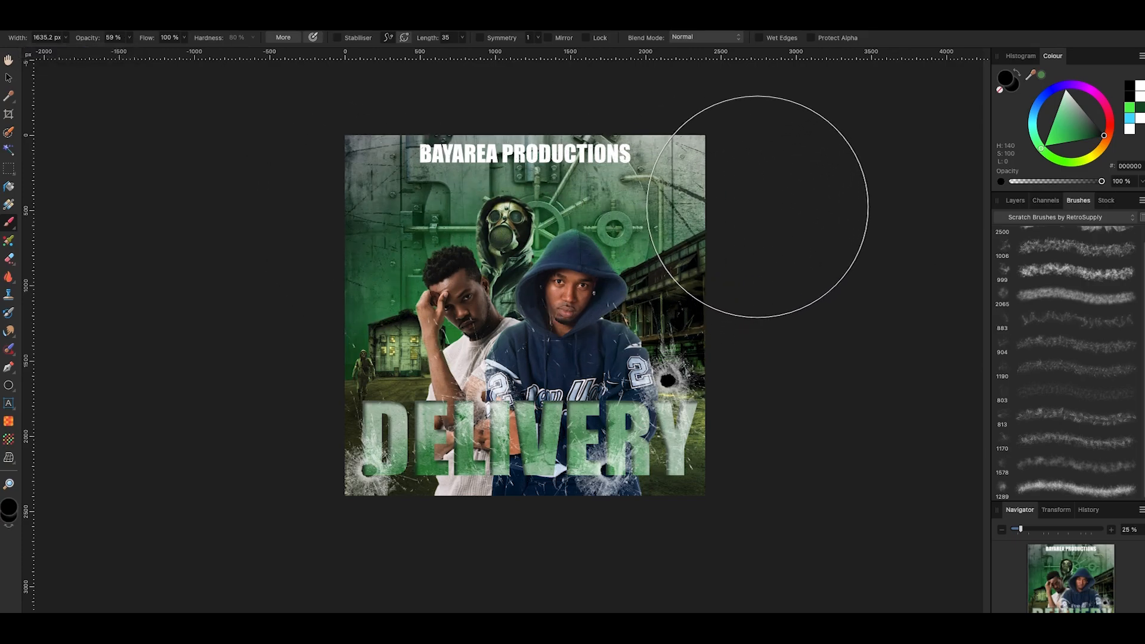
{"action": "left_click", "coordinate": [739, 162]}
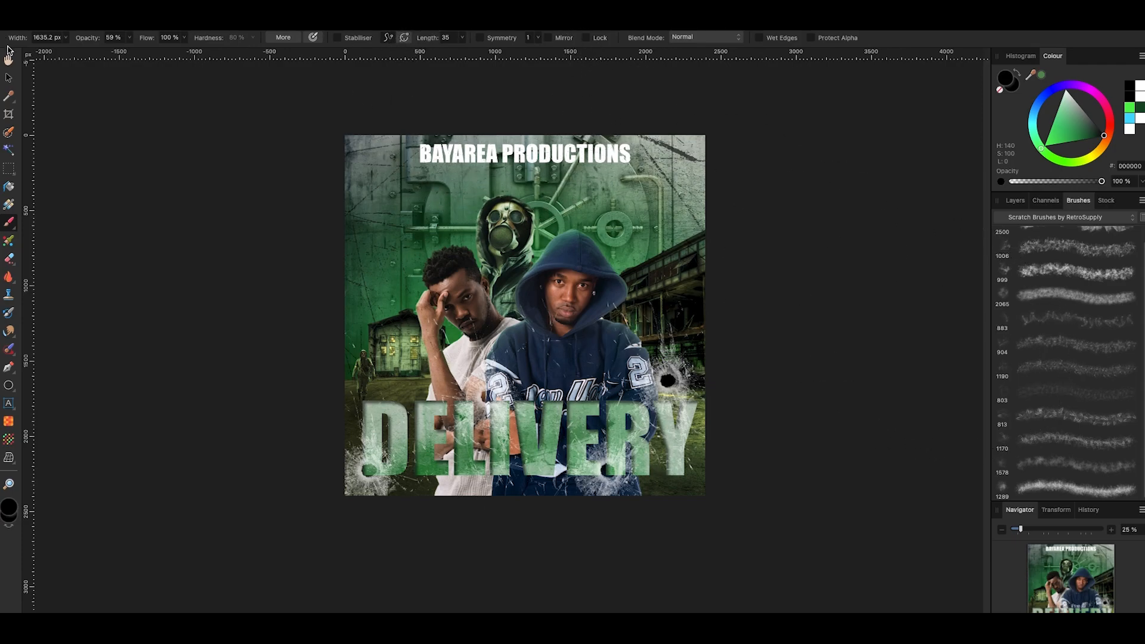
{"action": "left_click", "coordinate": [9, 78]}
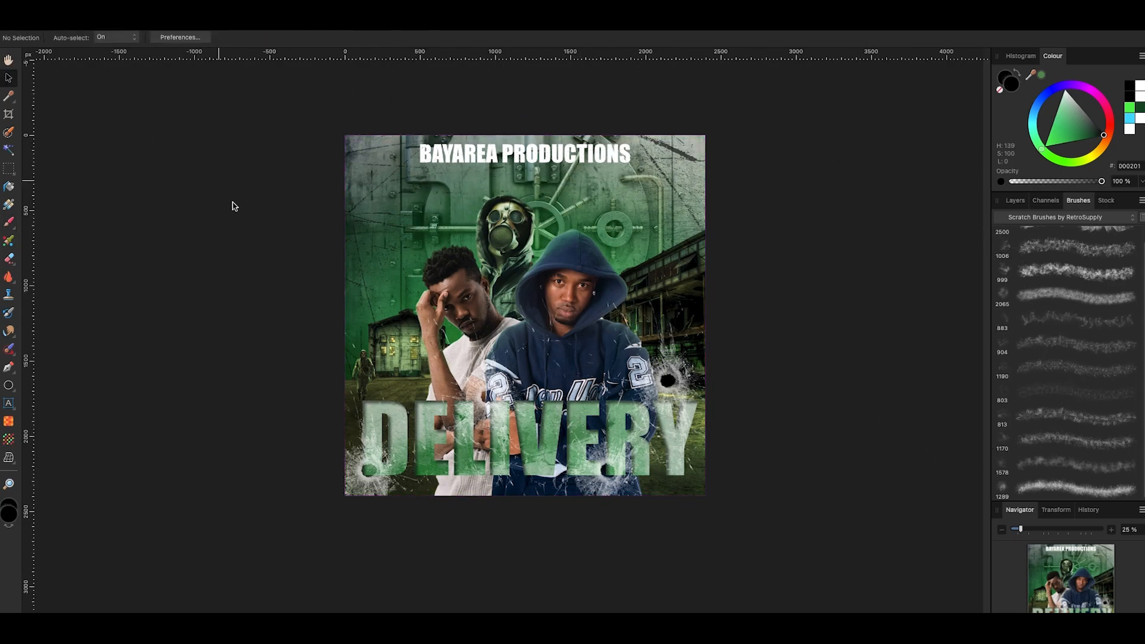